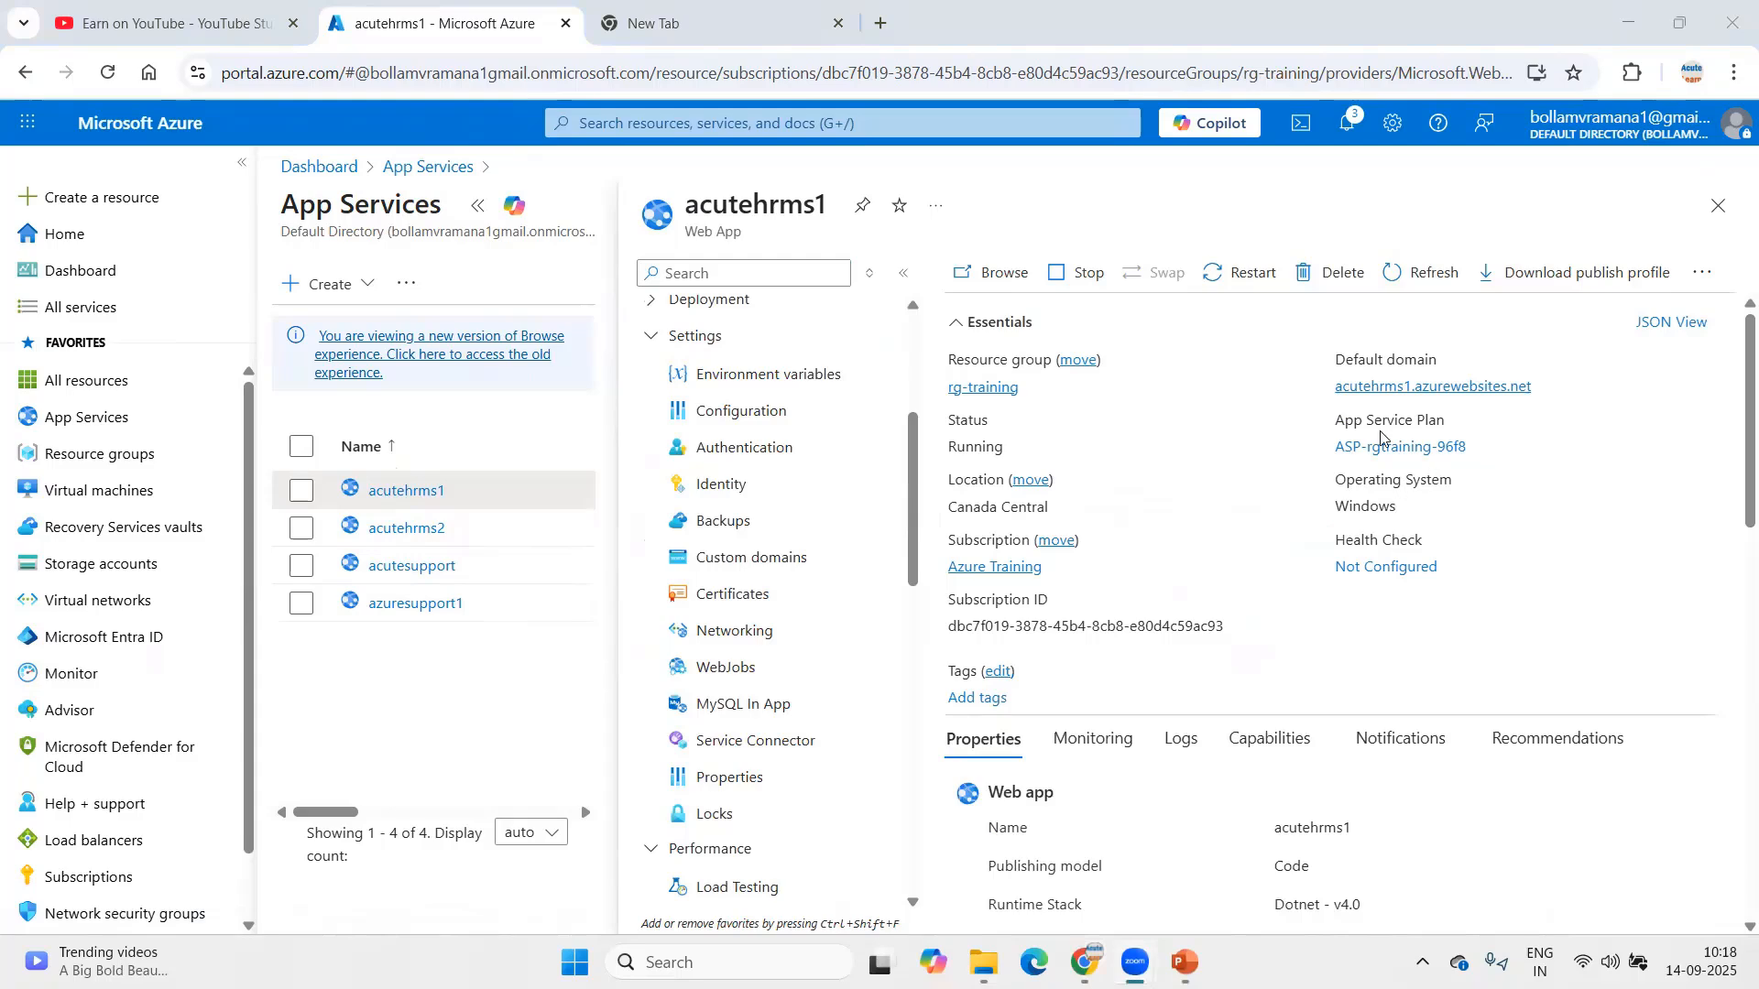
Step: Open acutehrms1's default domain, acutehrms1.azurewebsites.net, in a new tab and see Error 403 - Forbidden
left_click(685, 27)
right_click(636, 81)
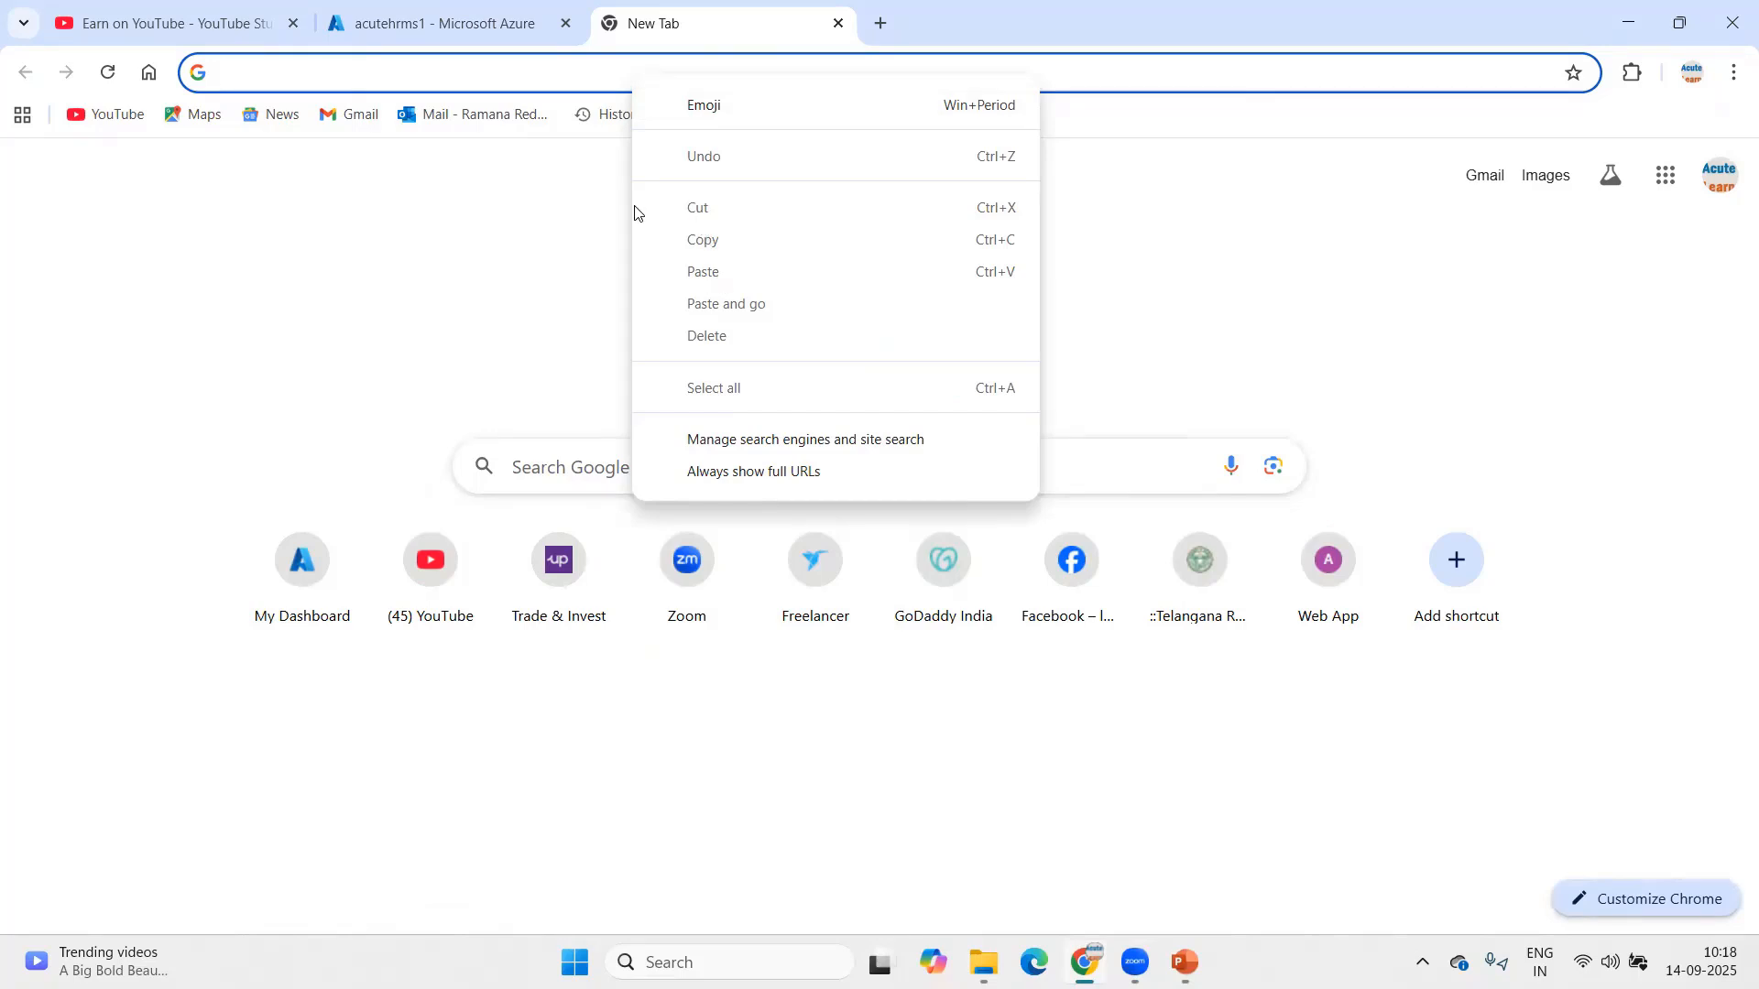
left_click(486, 11)
left_click(509, 22)
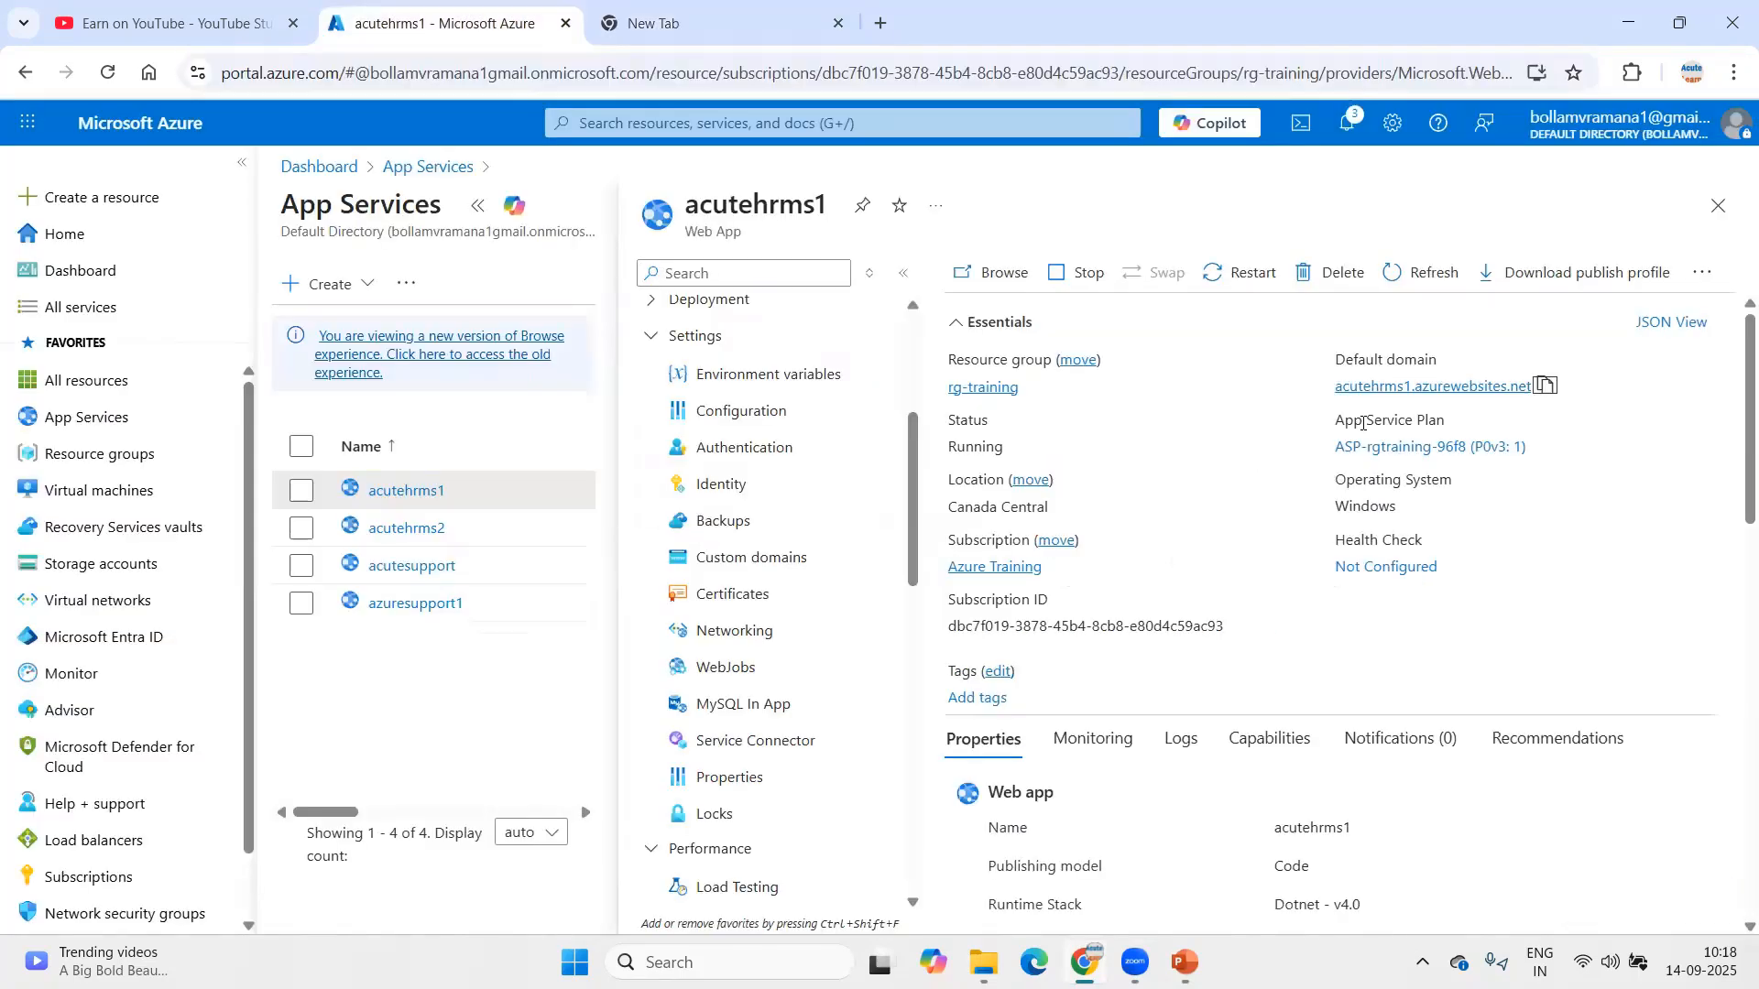
left_click(1546, 385)
left_click(622, 35)
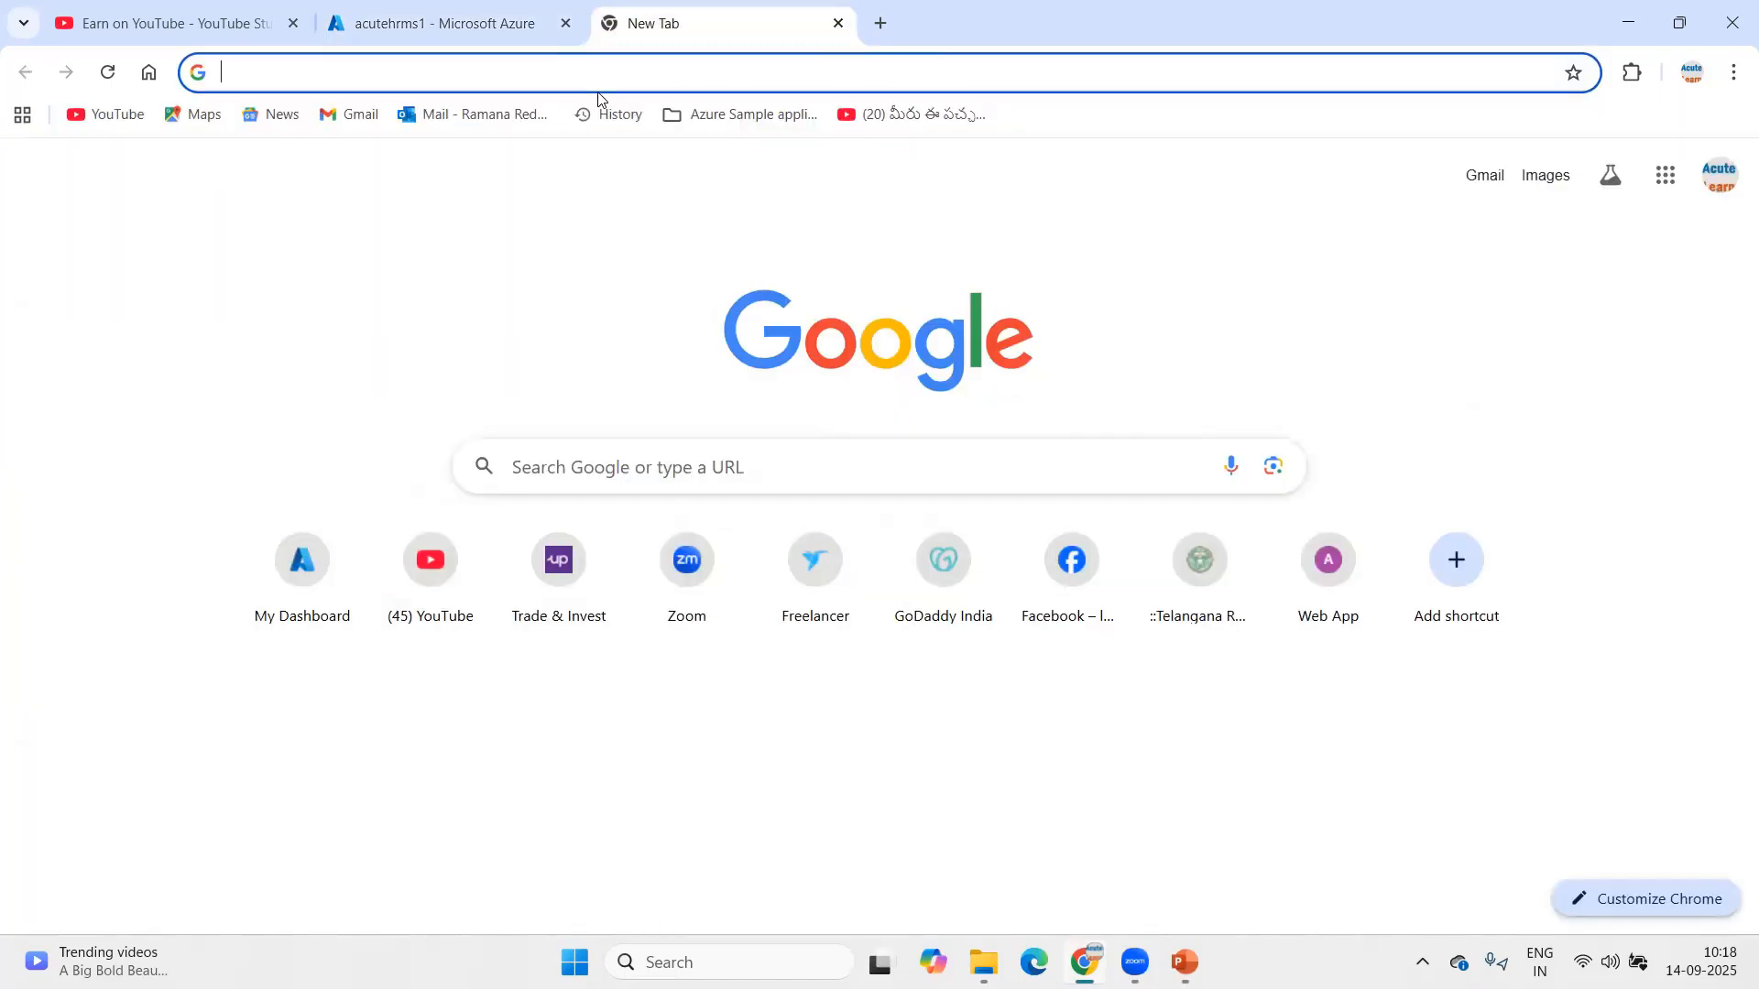
right_click(597, 77)
left_click(719, 303)
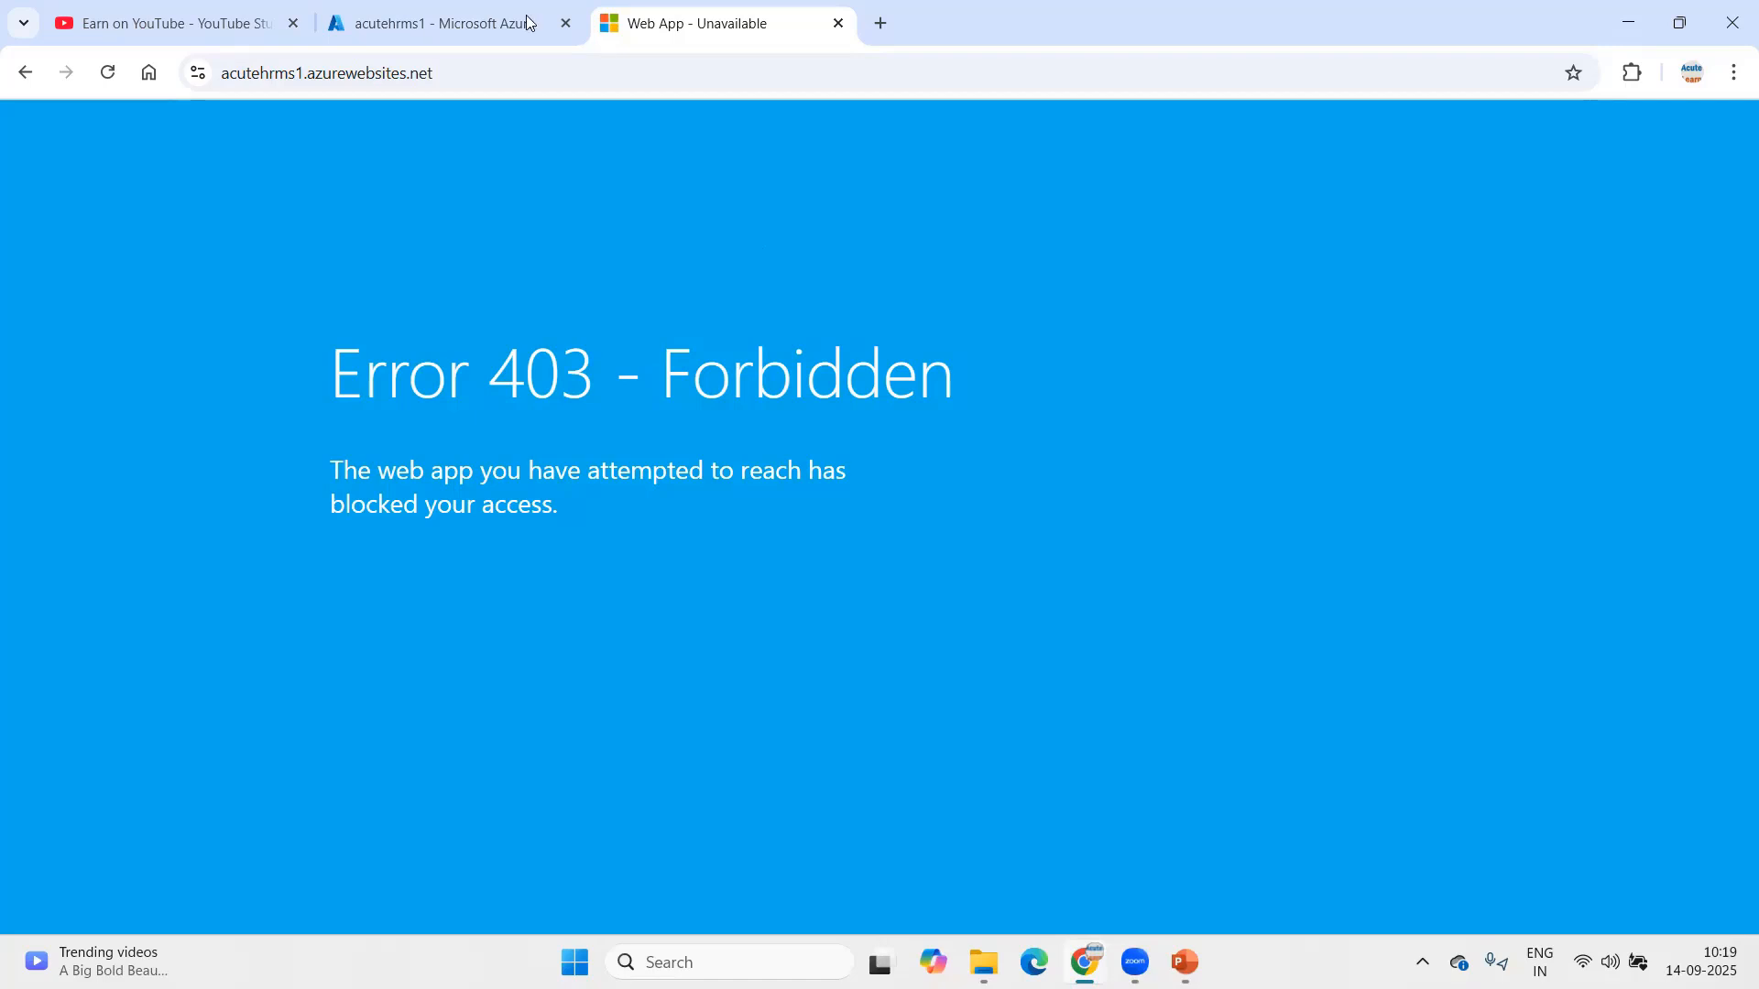
Step: Open acutehrms2.azurewebsites.net in a fresh tab, confirming it also returns 403 Forbidden
left_click(439, 25)
left_click(406, 528)
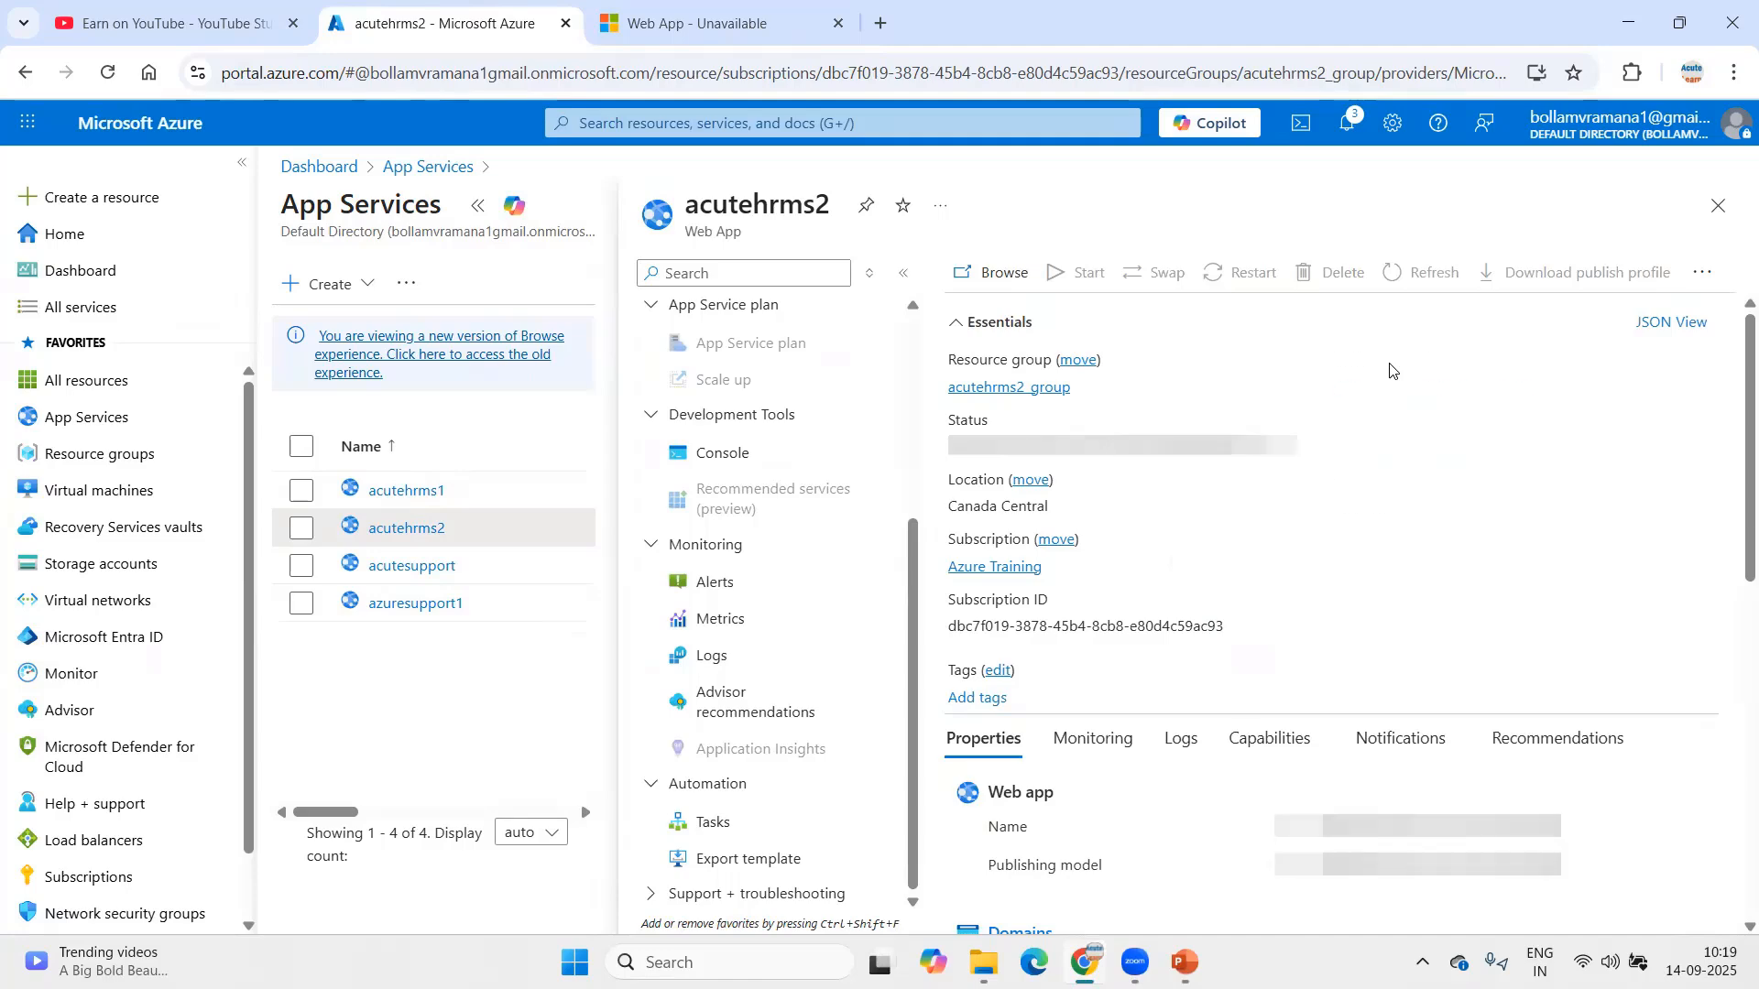
left_click(1546, 386)
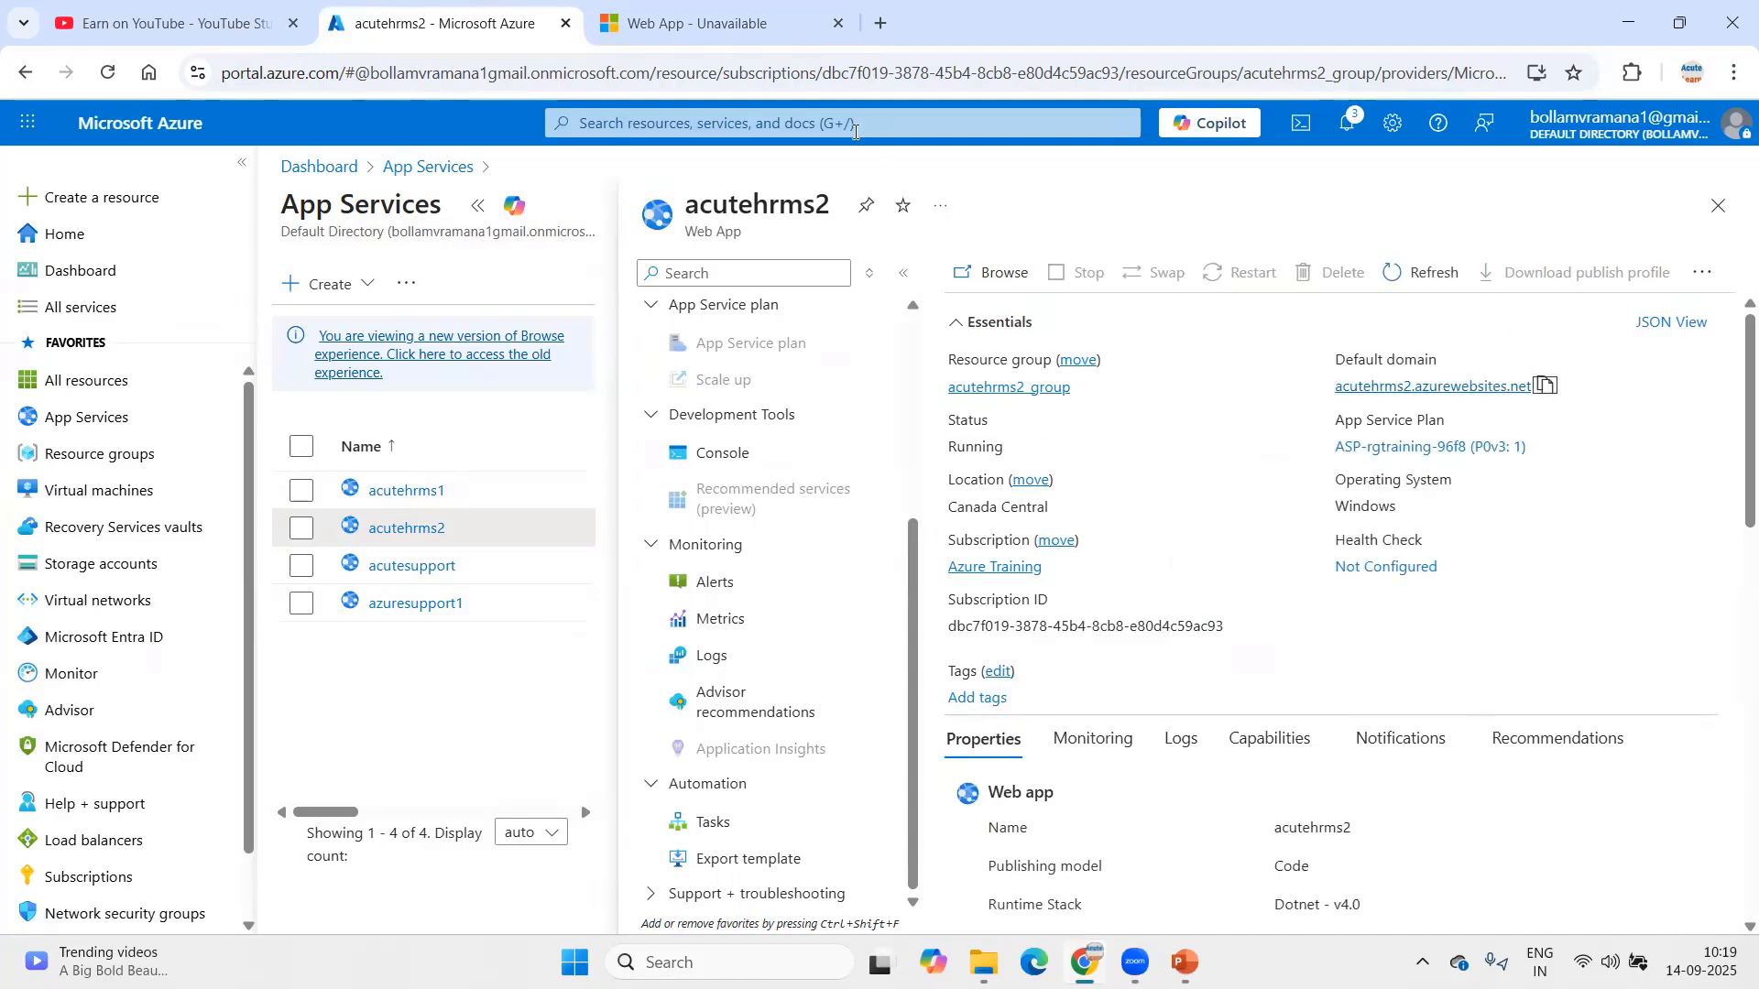
left_click(880, 22)
right_click(845, 81)
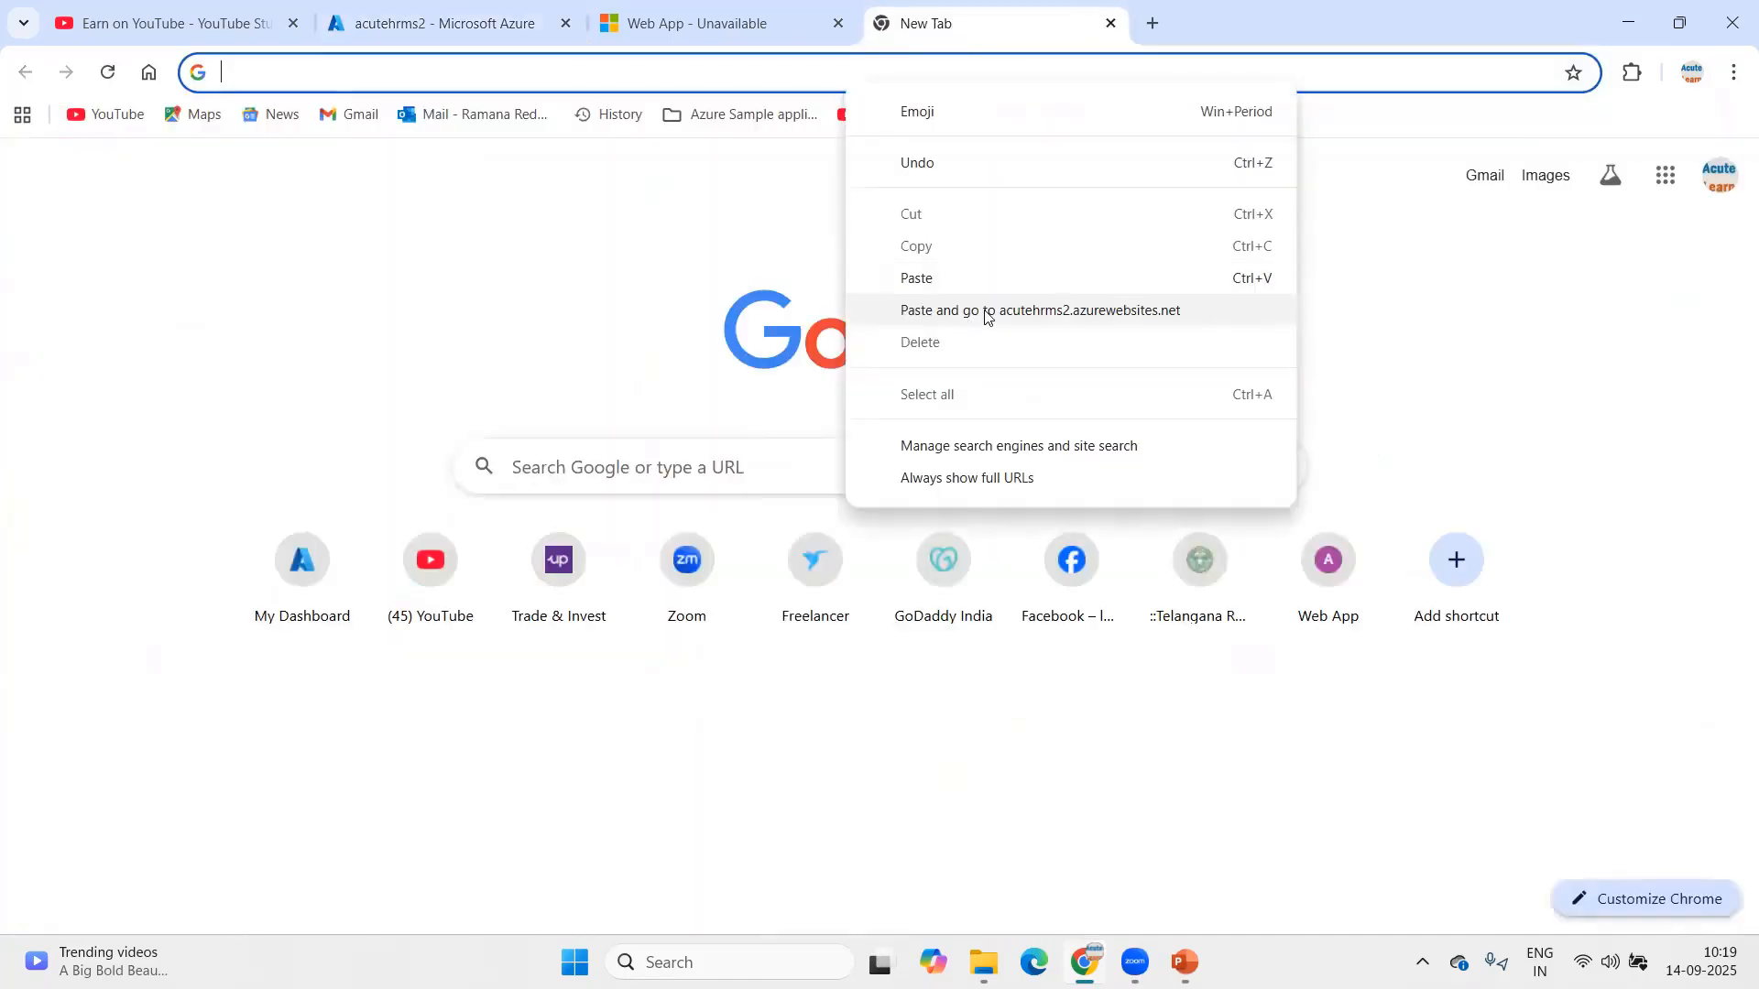
left_click(981, 307)
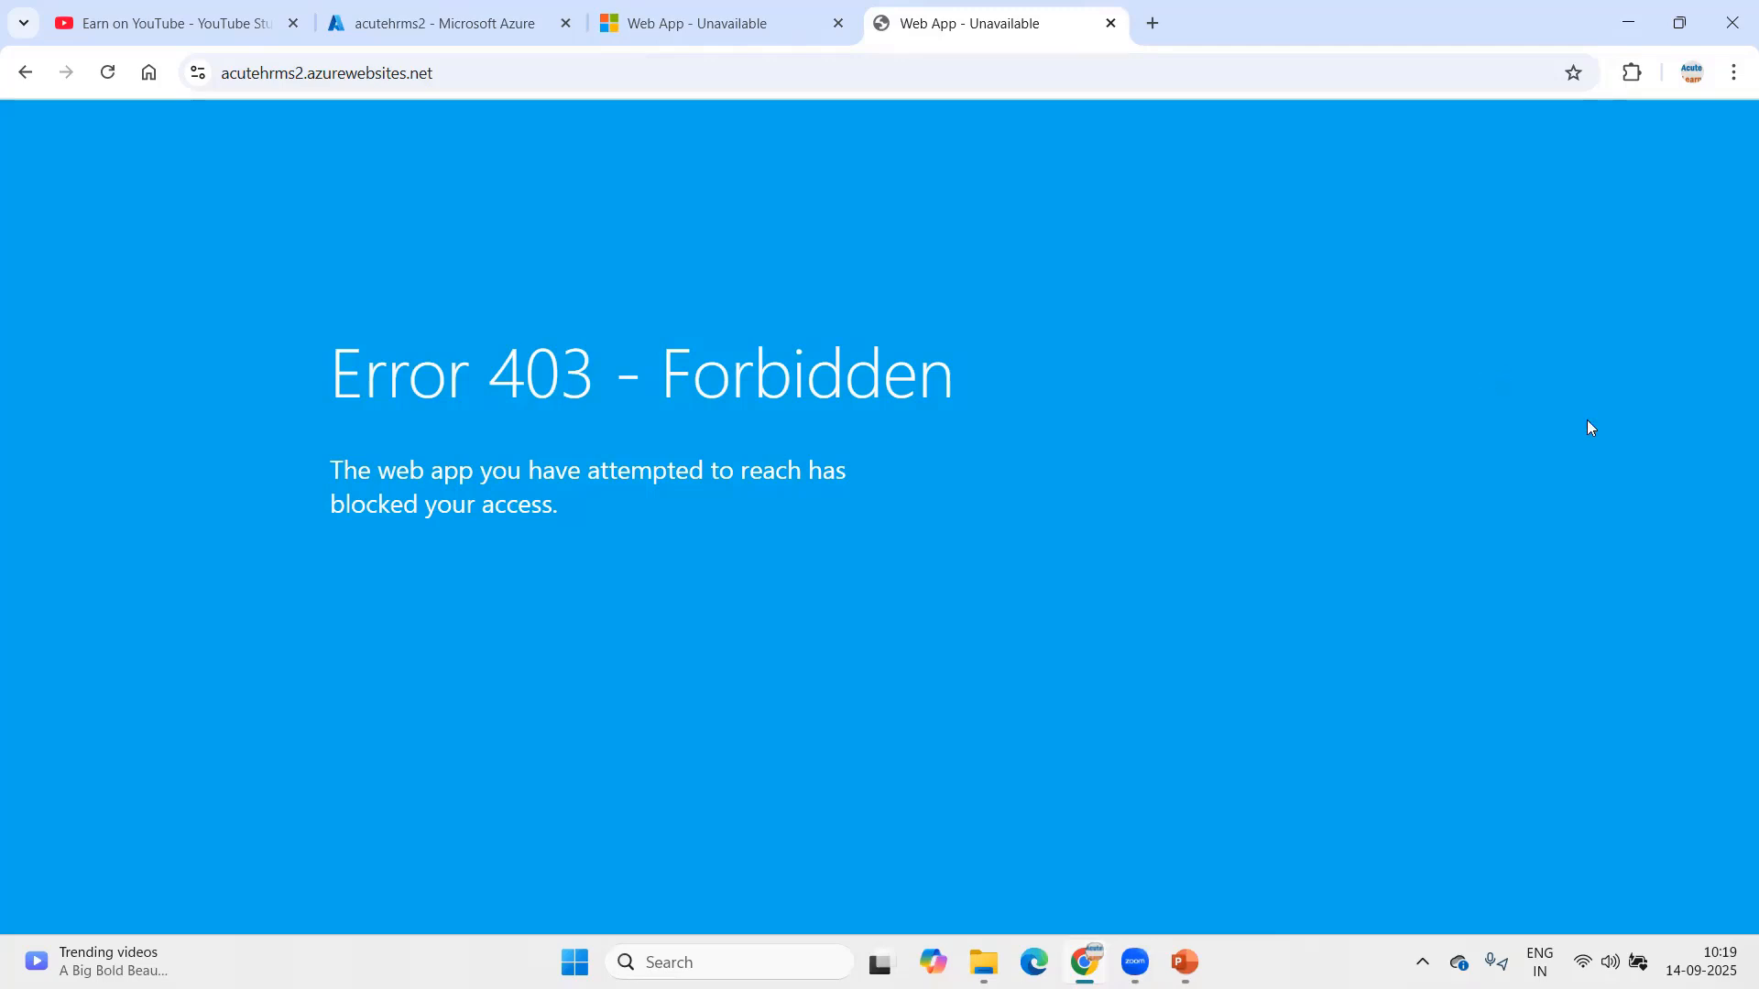
Step: Switch over to the presentation slides
key("alt+Tab")
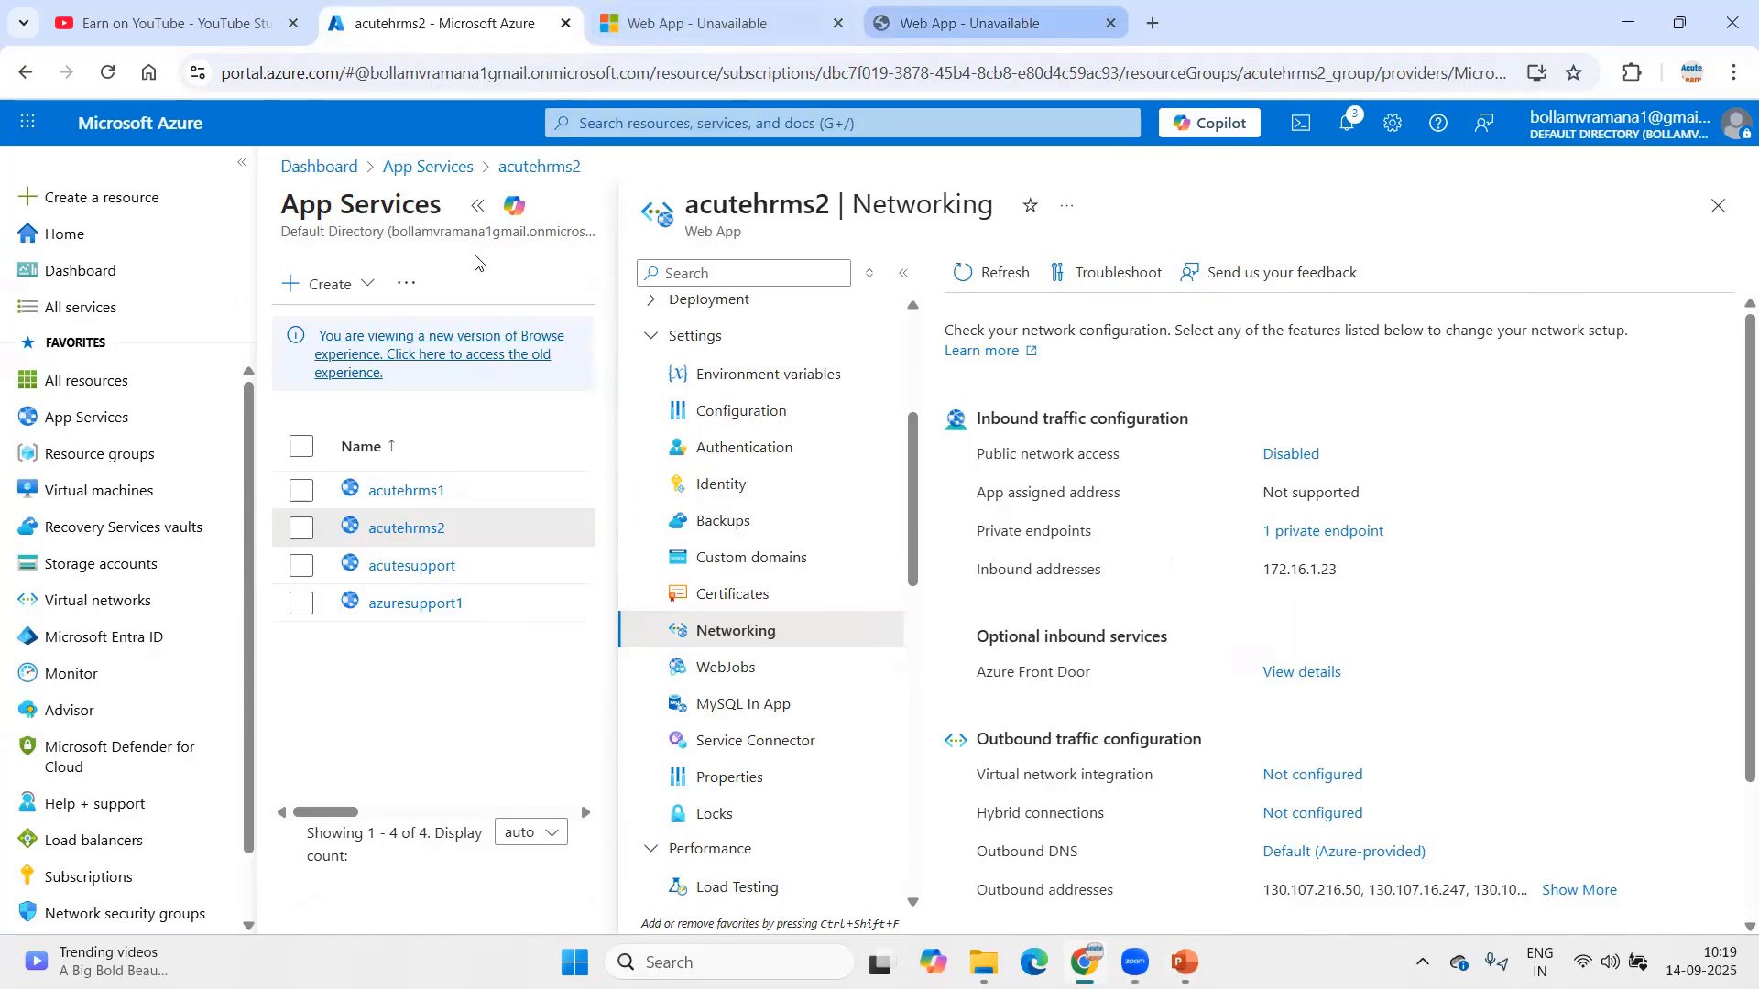
Step: Open Acute_AppGateway from Application gateways to view its frontend public IP 130.107.201.62
left_click(737, 123)
left_click(980, 478)
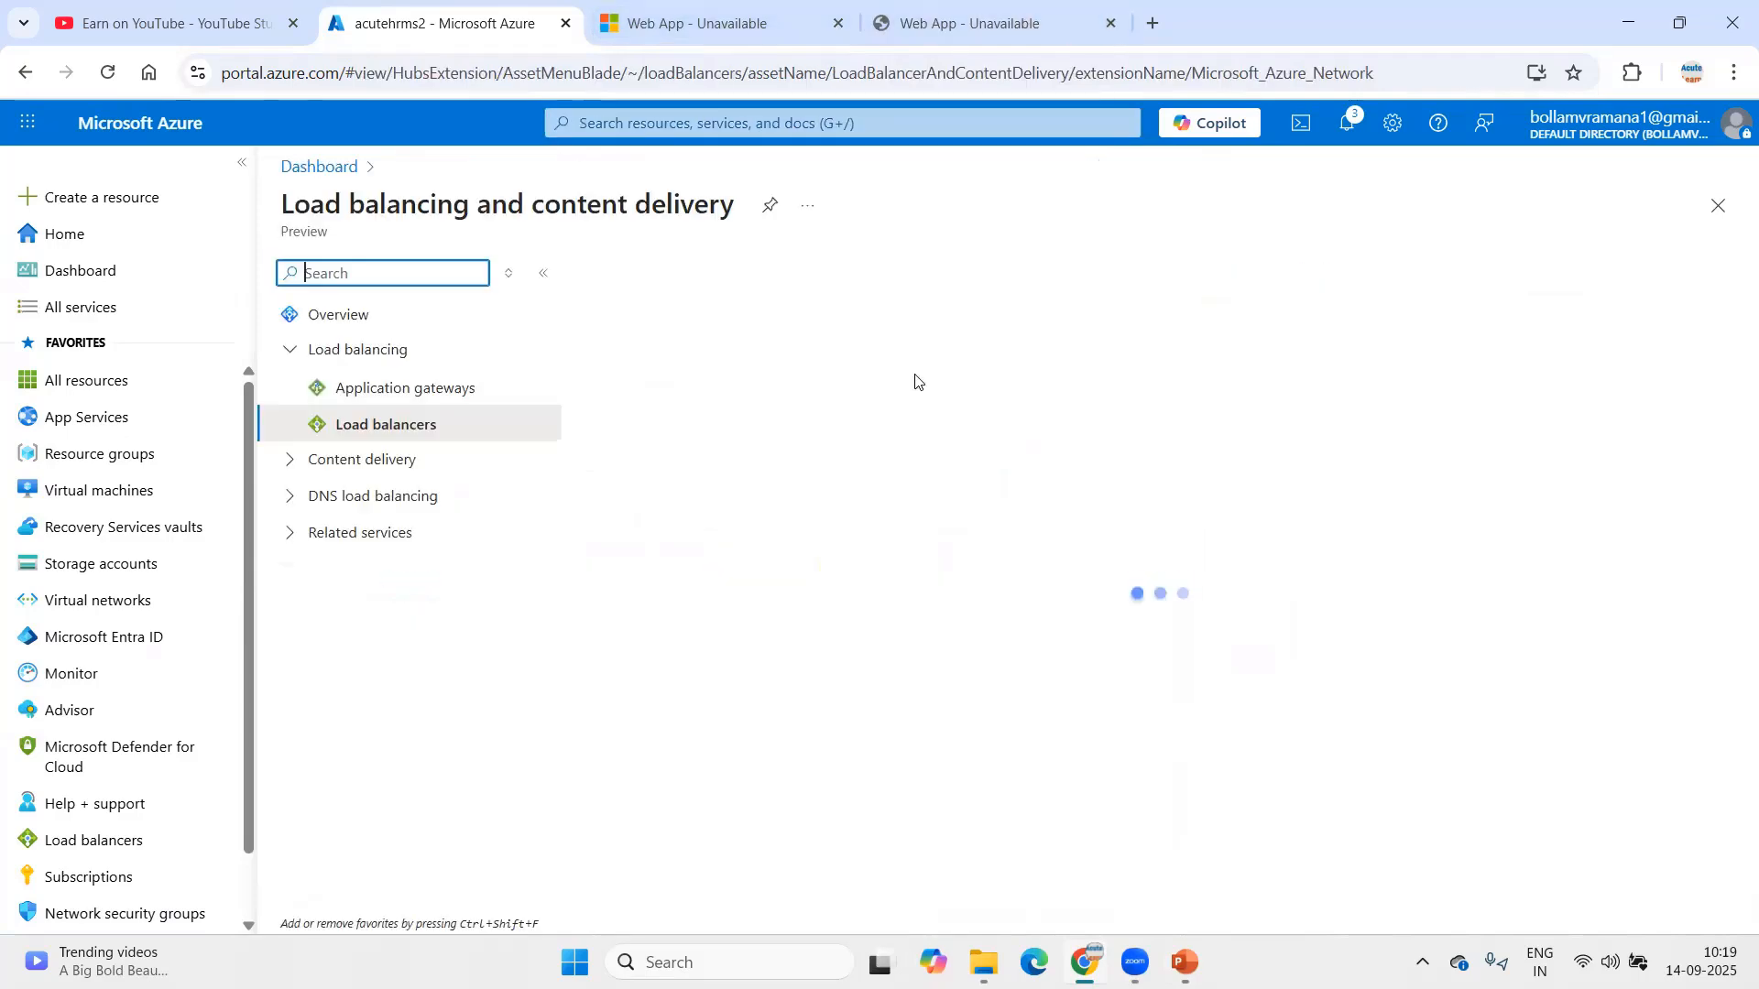
left_click(513, 389)
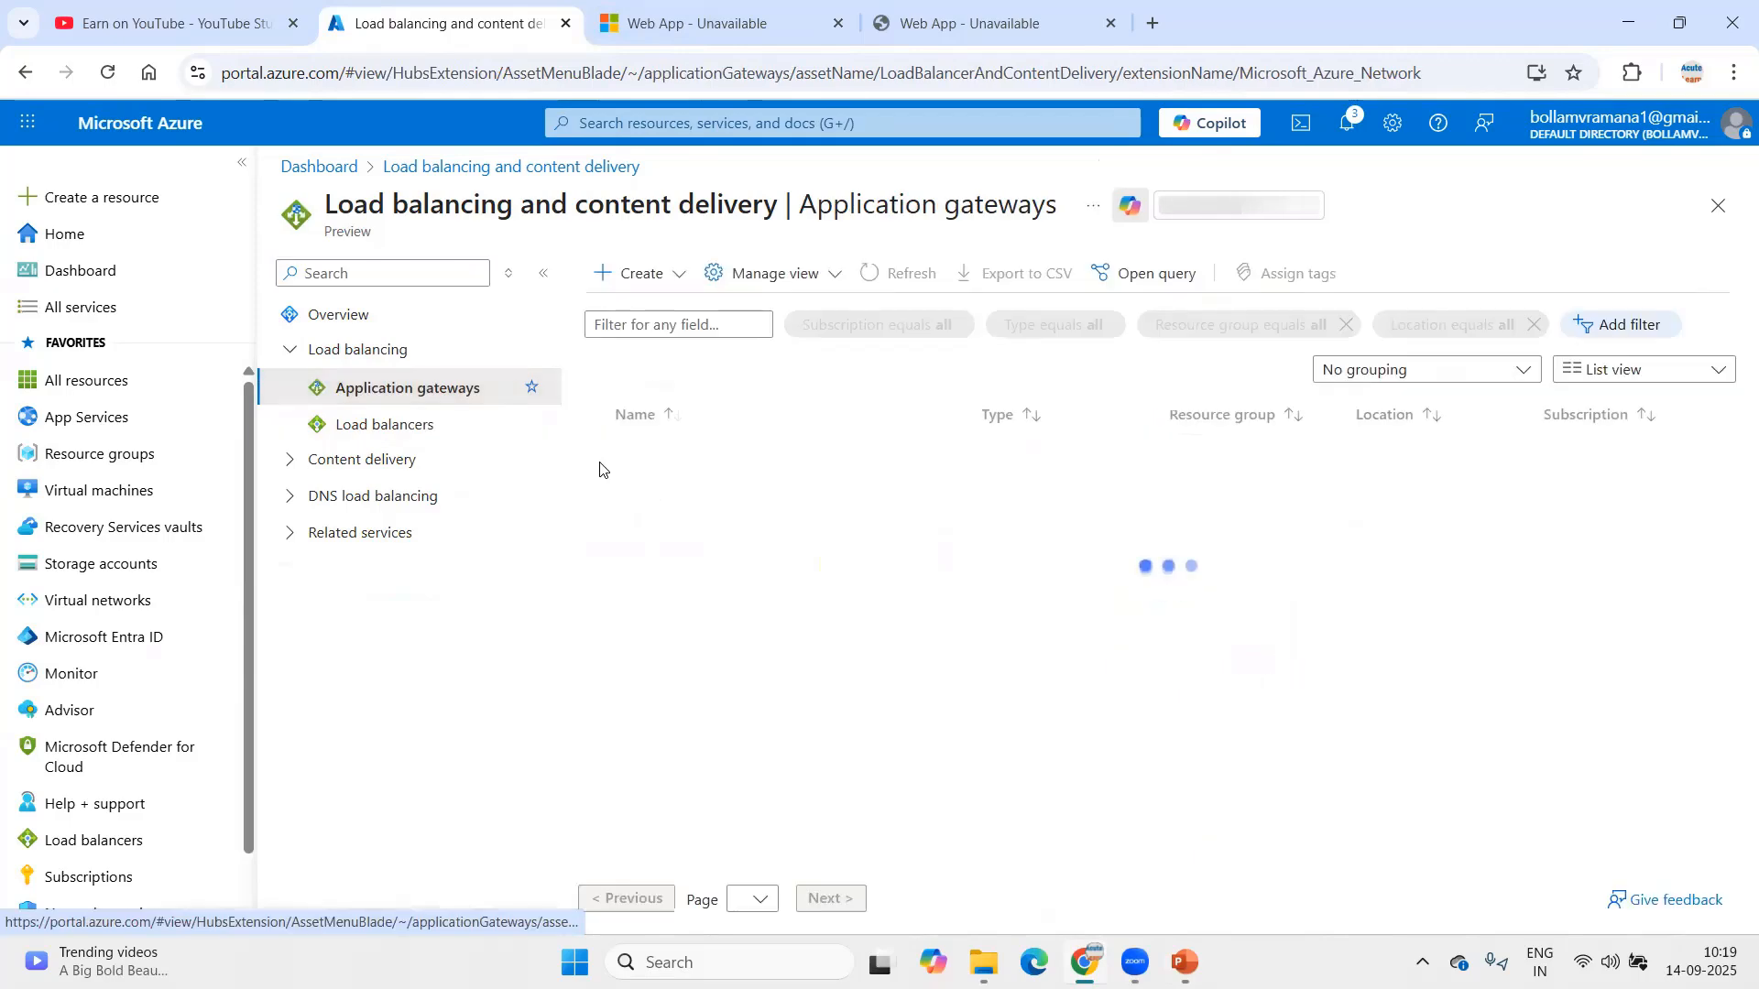
left_click(719, 465)
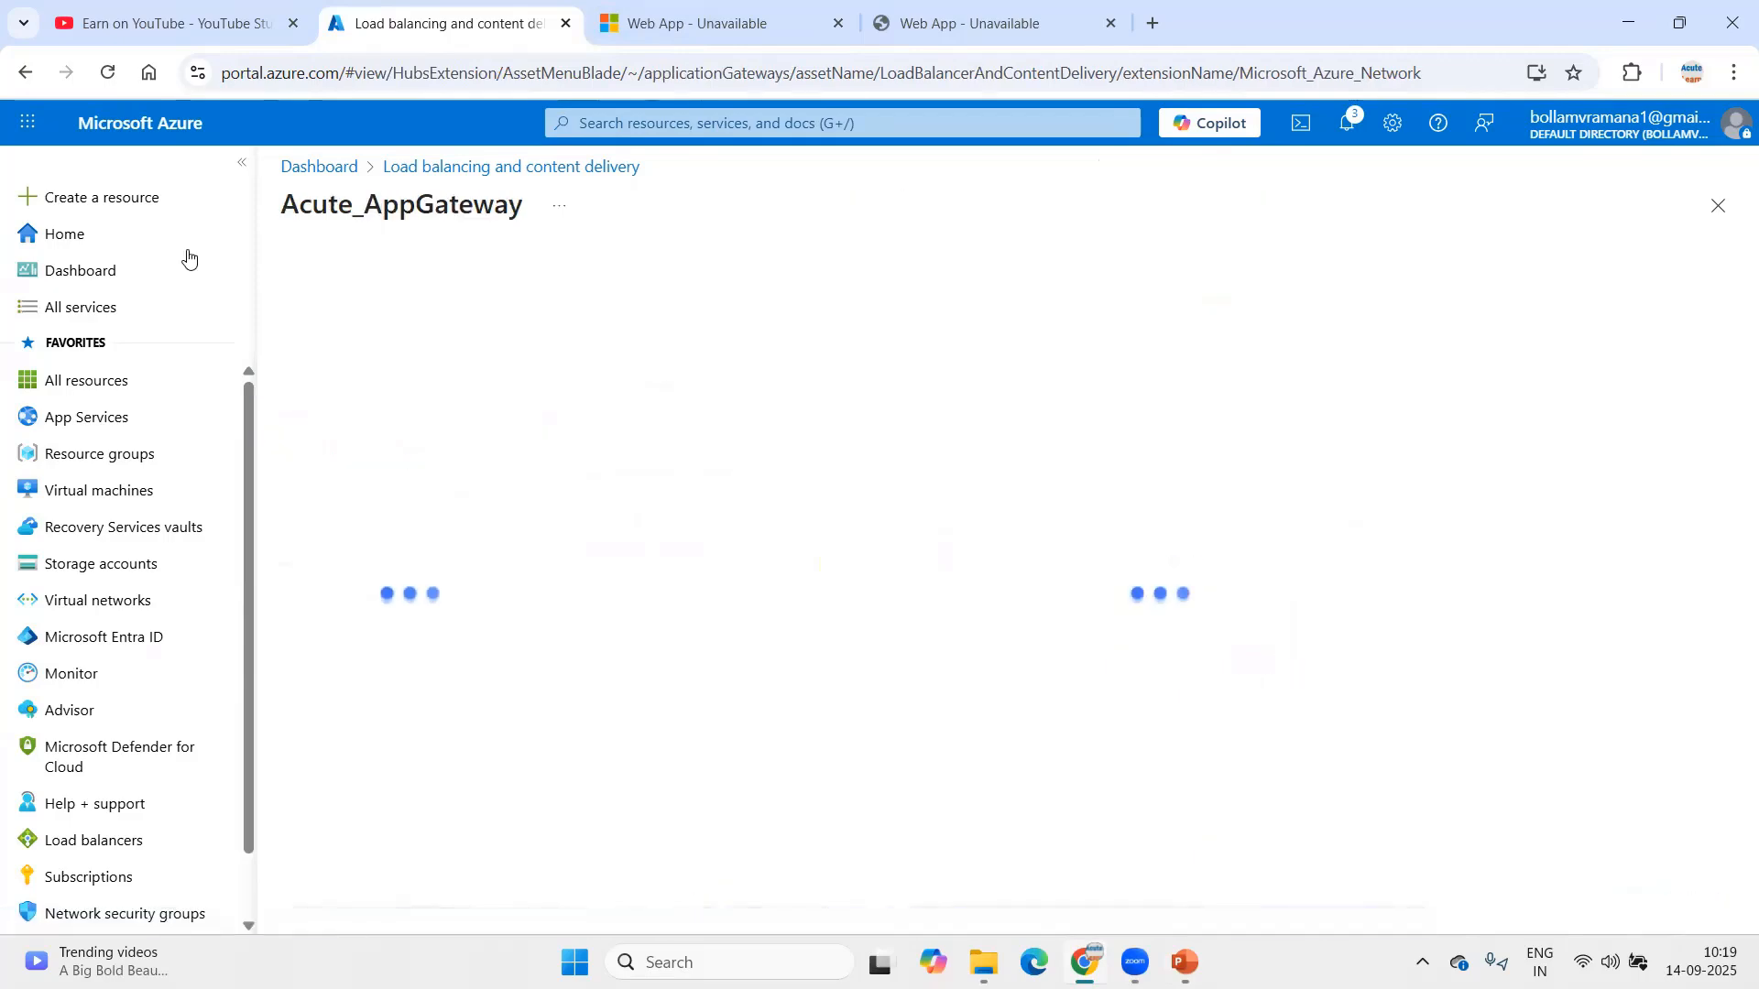
left_click(240, 164)
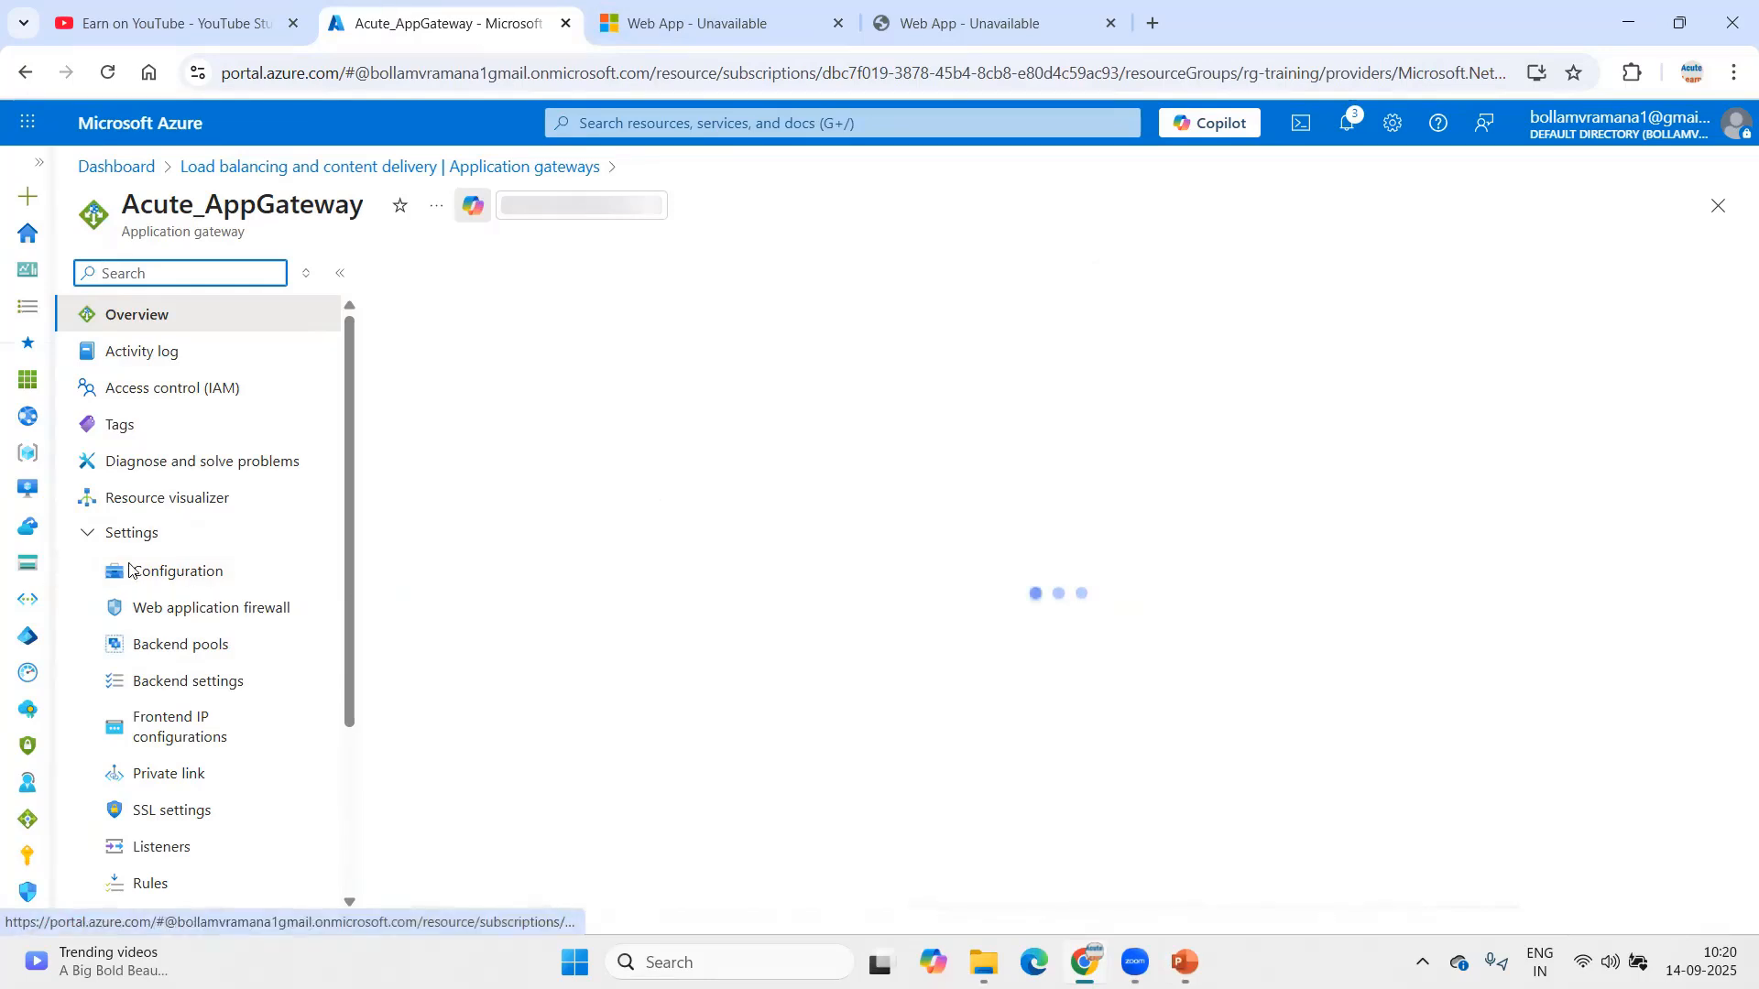
key("alt+Tab")
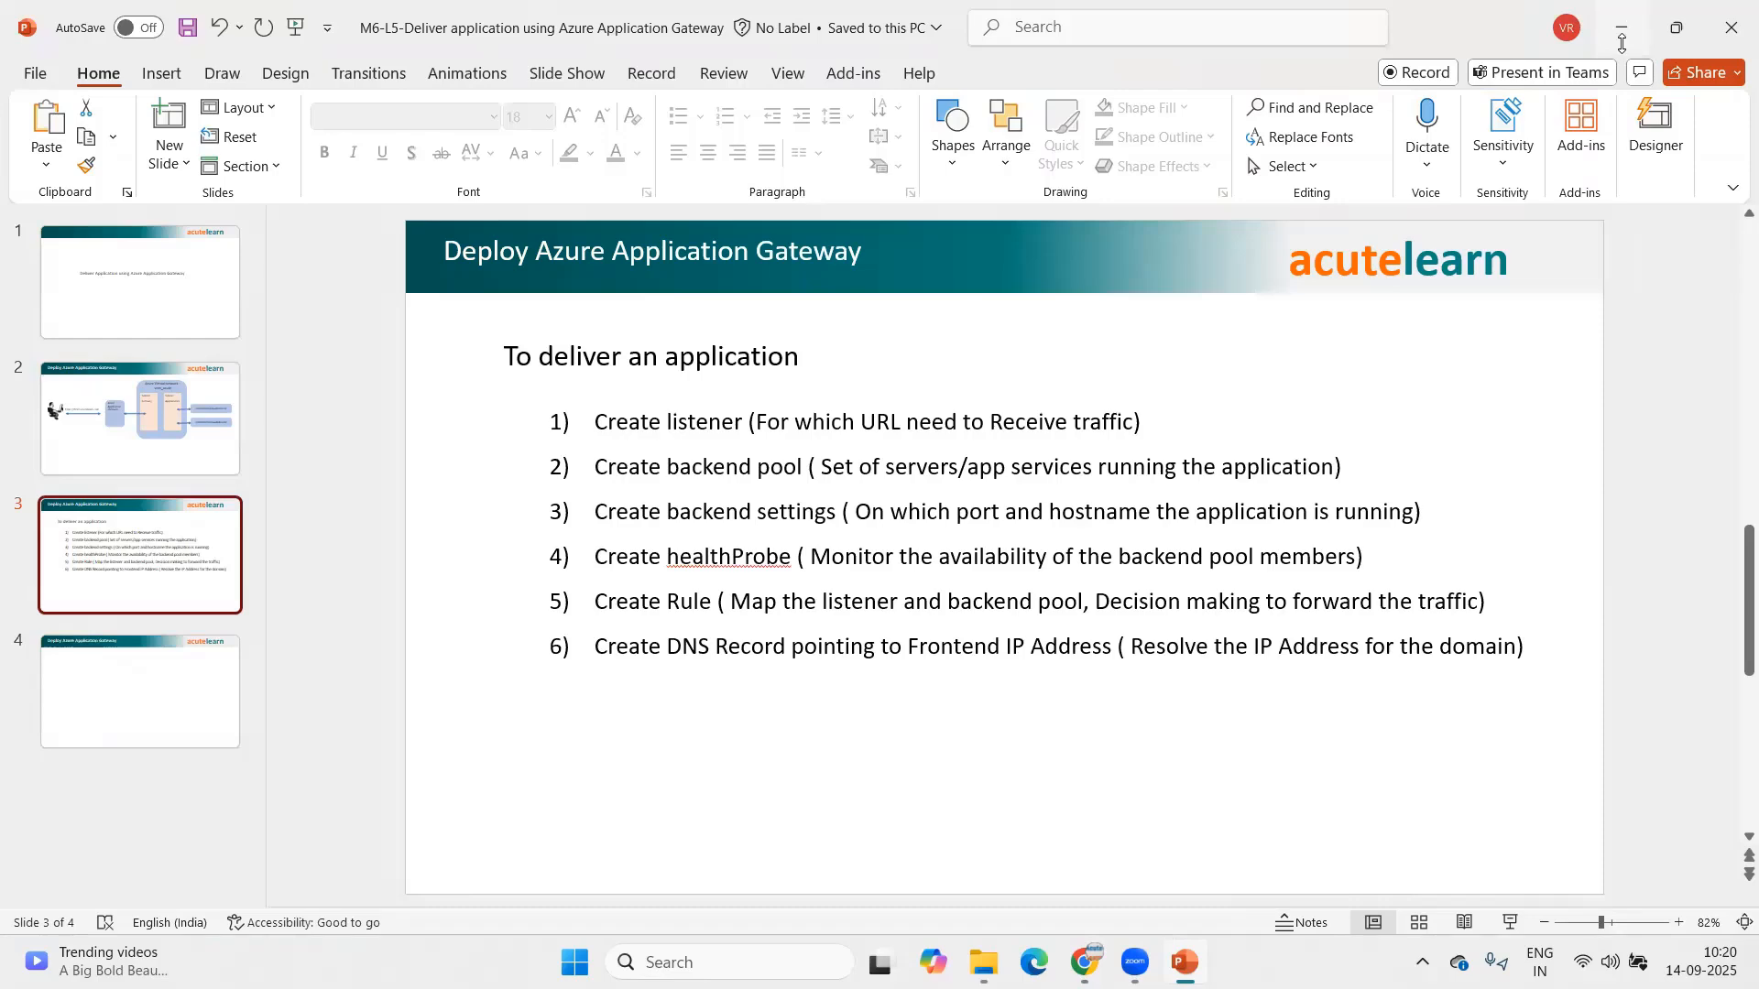
key("alt+Tab")
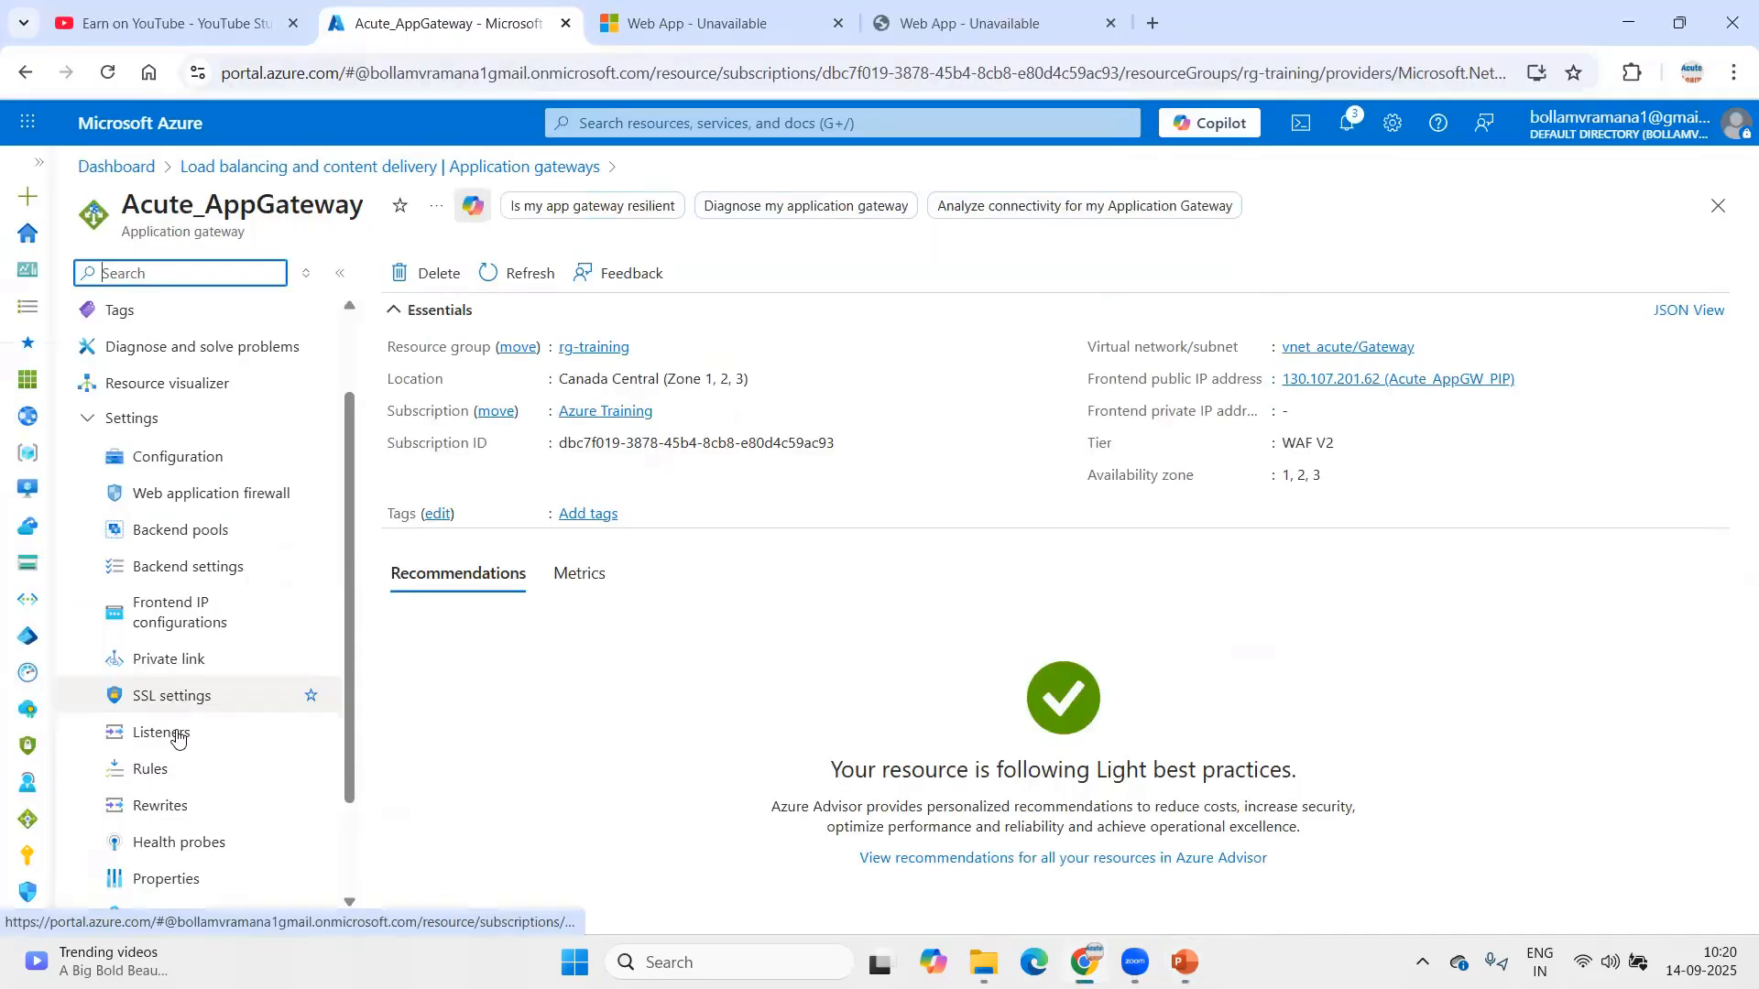
Step: Add a new gateway listener named hrms.acutelearn.com using the HTTPS protocol
left_click(174, 733)
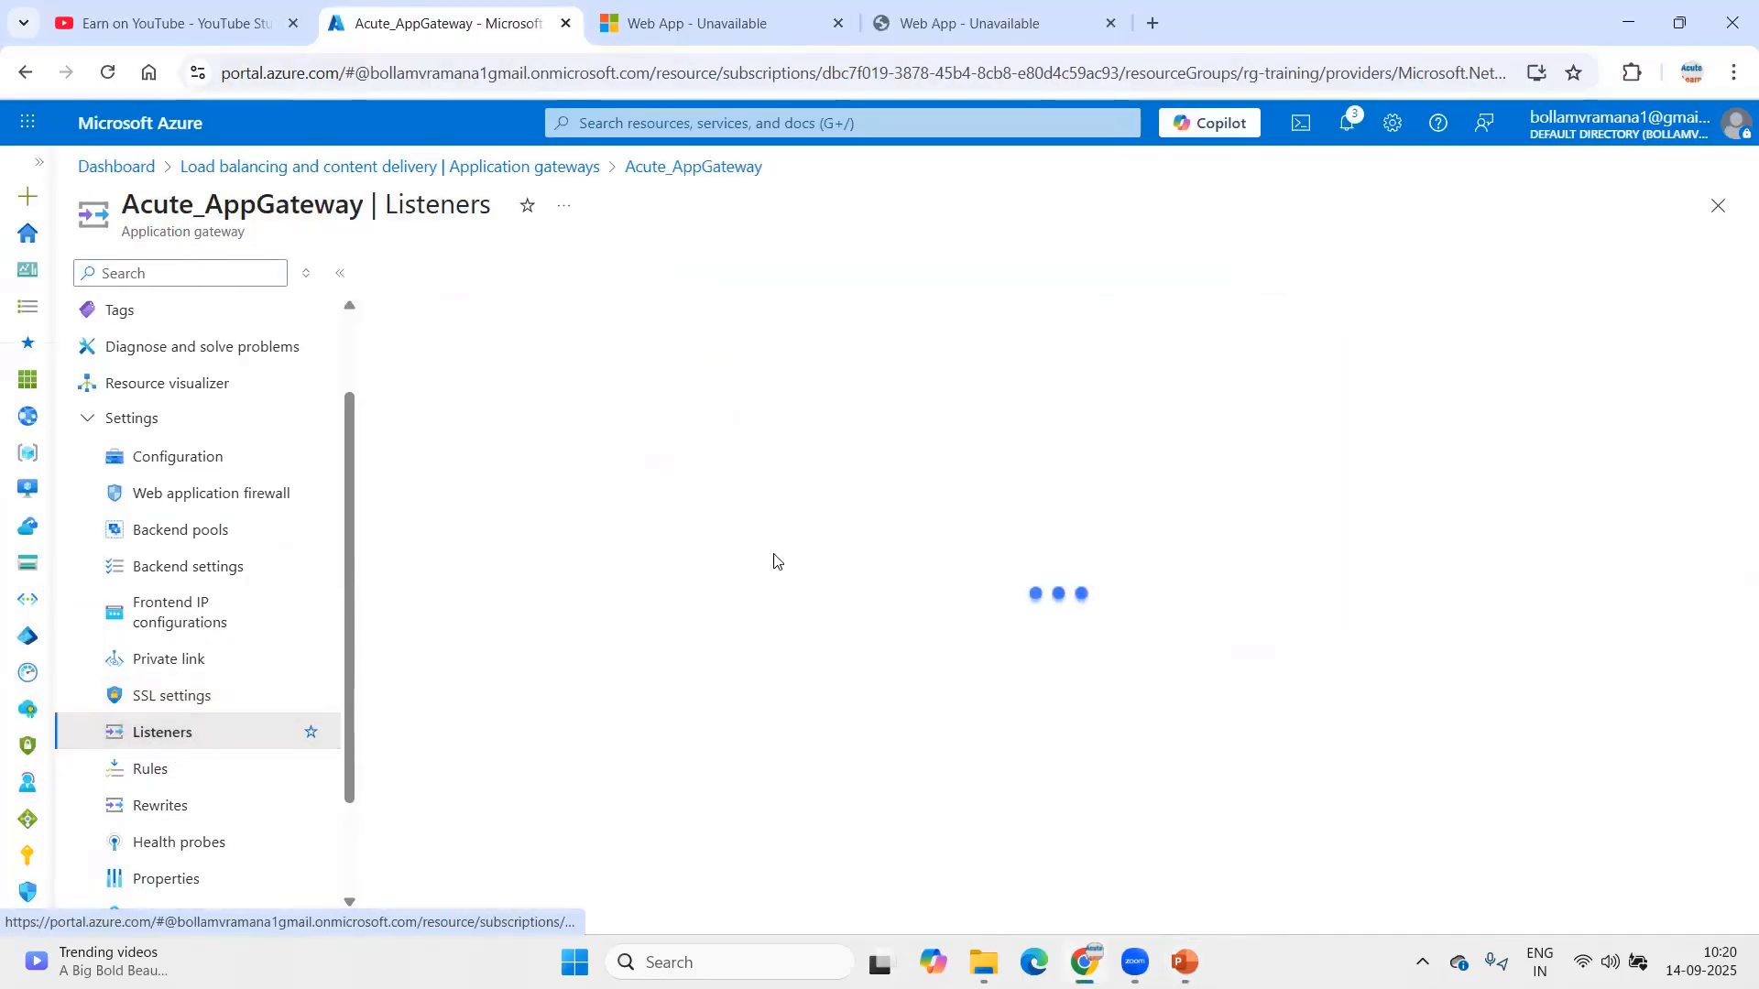
left_click(449, 354)
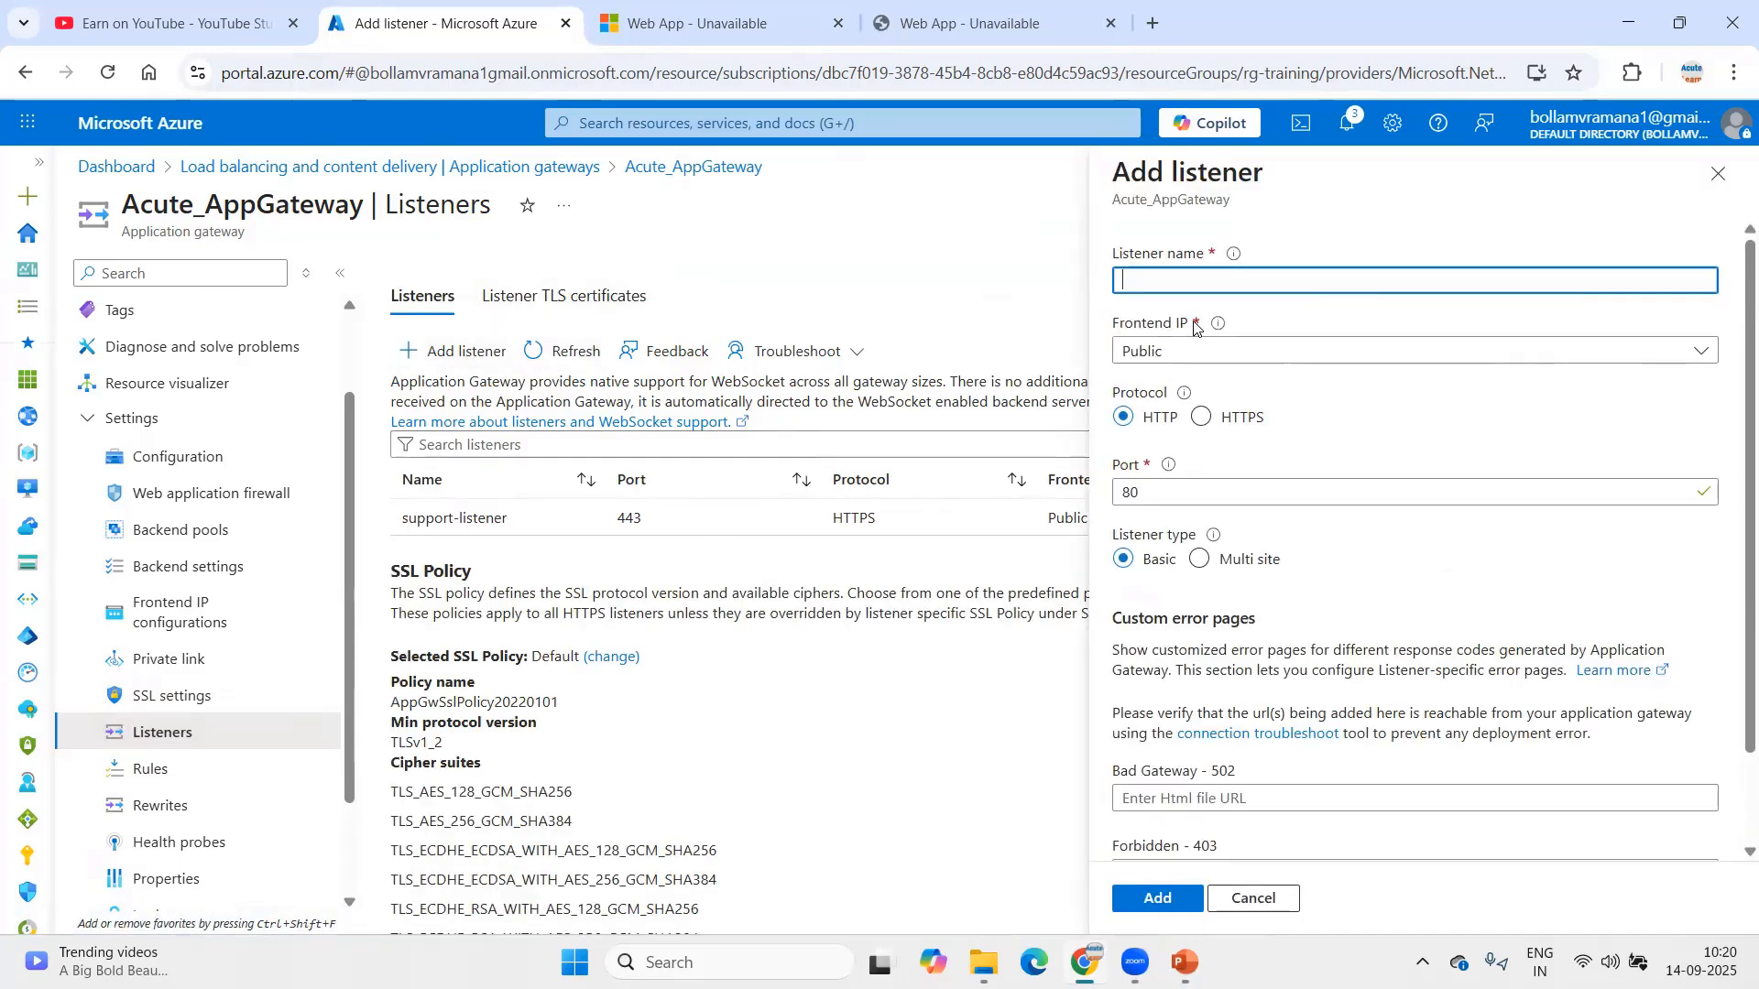
type("hrms.acu")
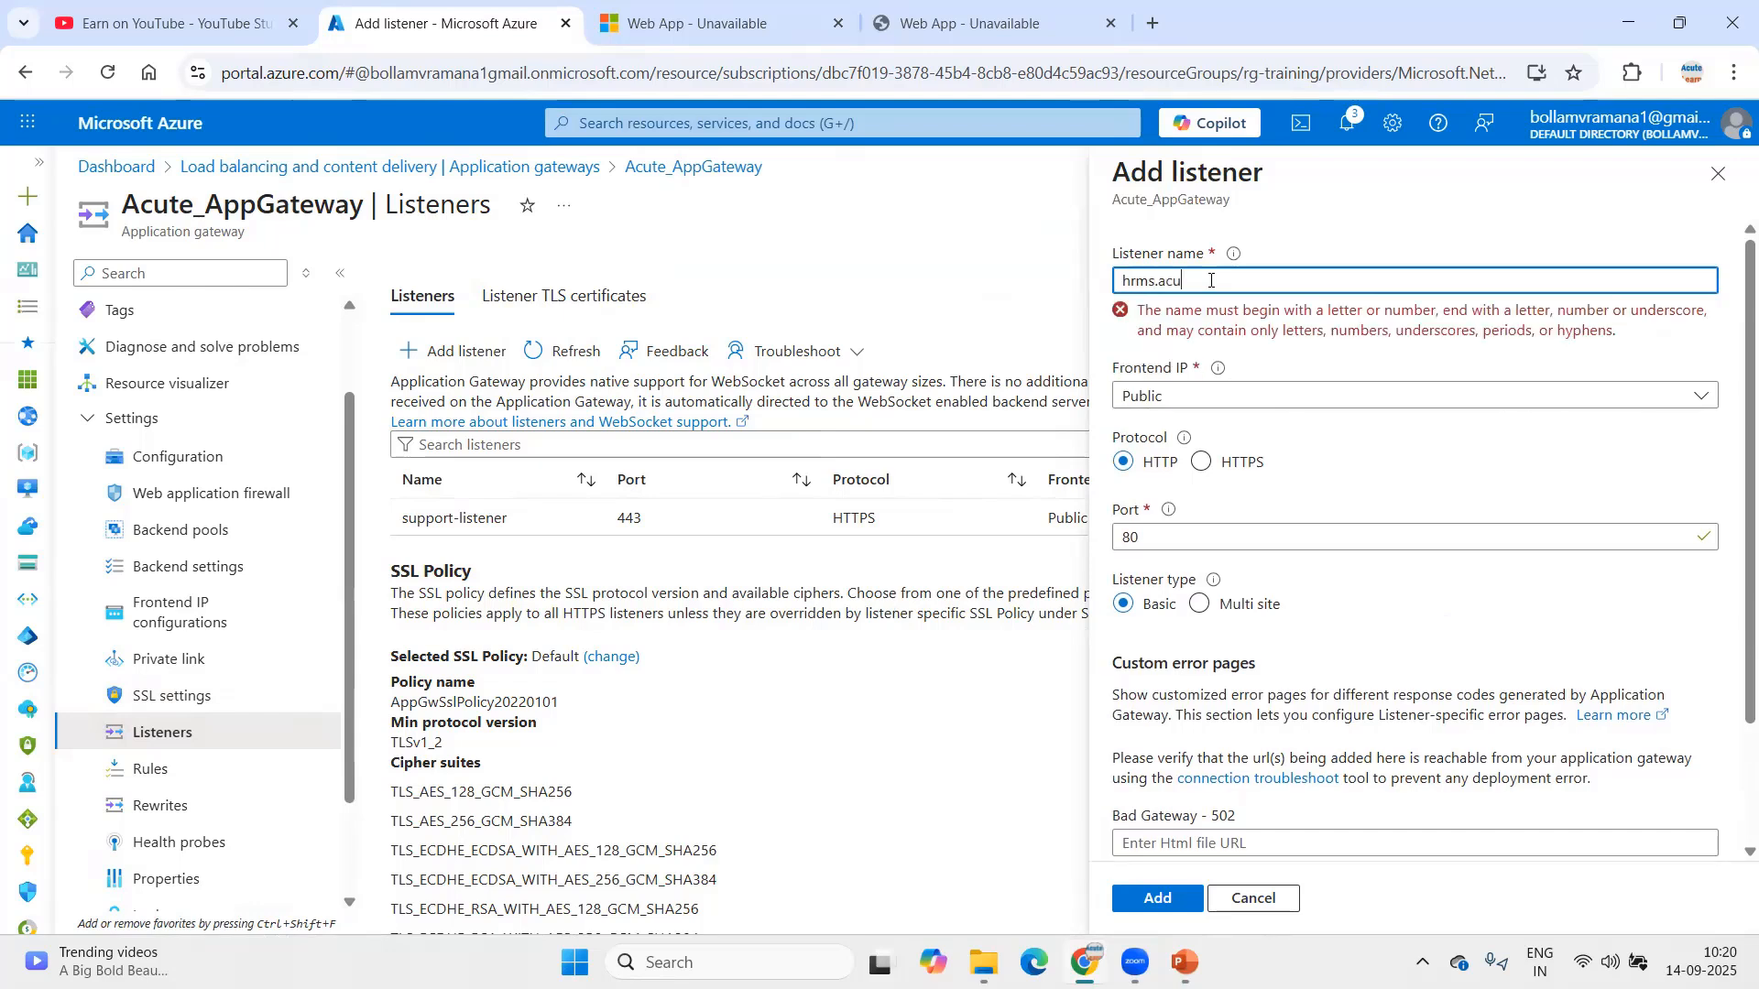
type("telearn.com")
key("Tab")
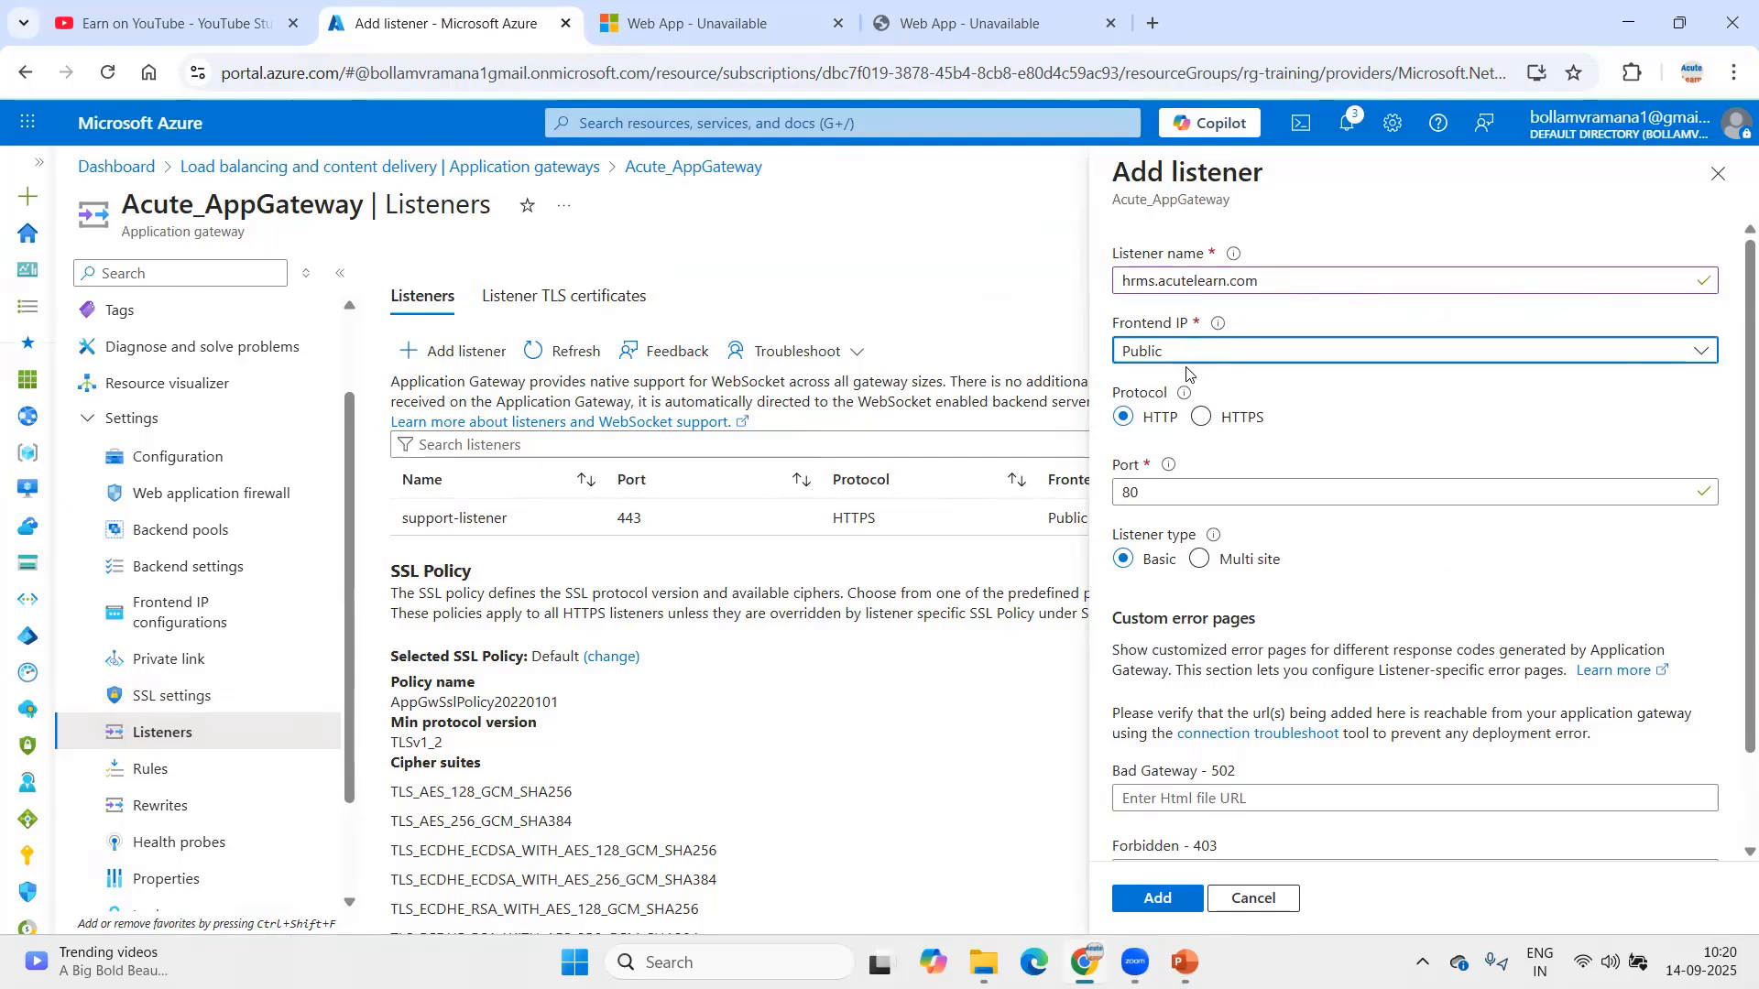
left_click(1200, 417)
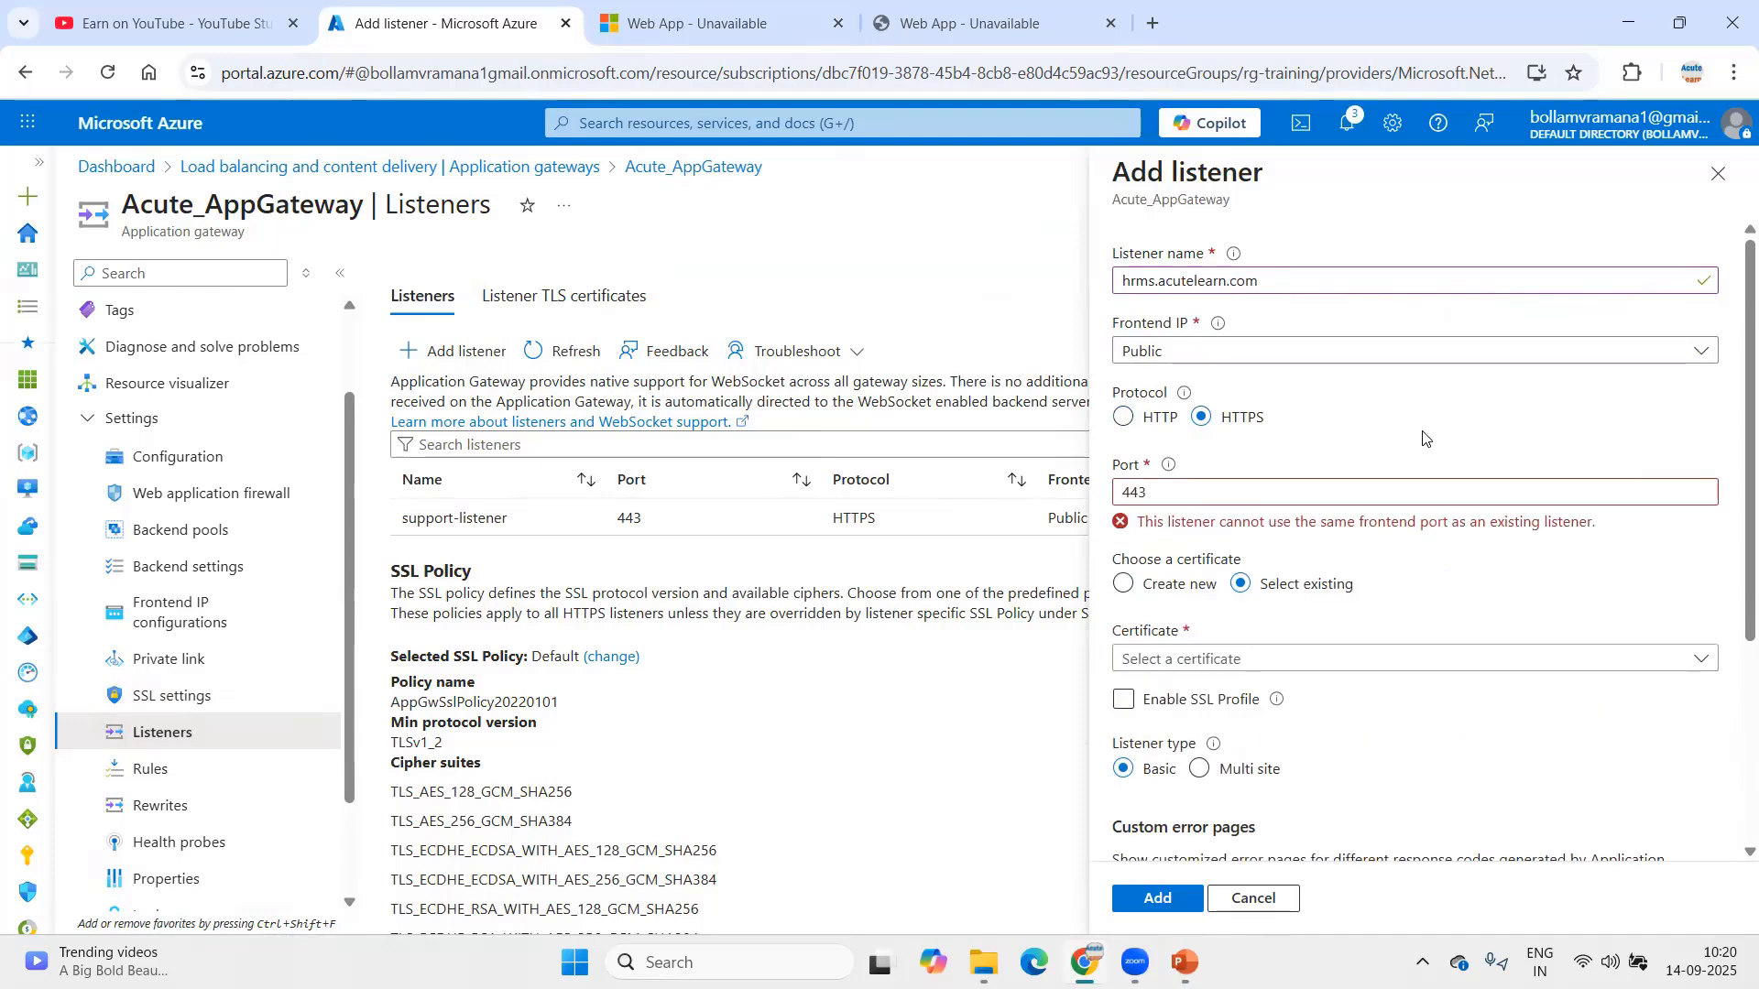
scroll(1406, 422, "down", 2)
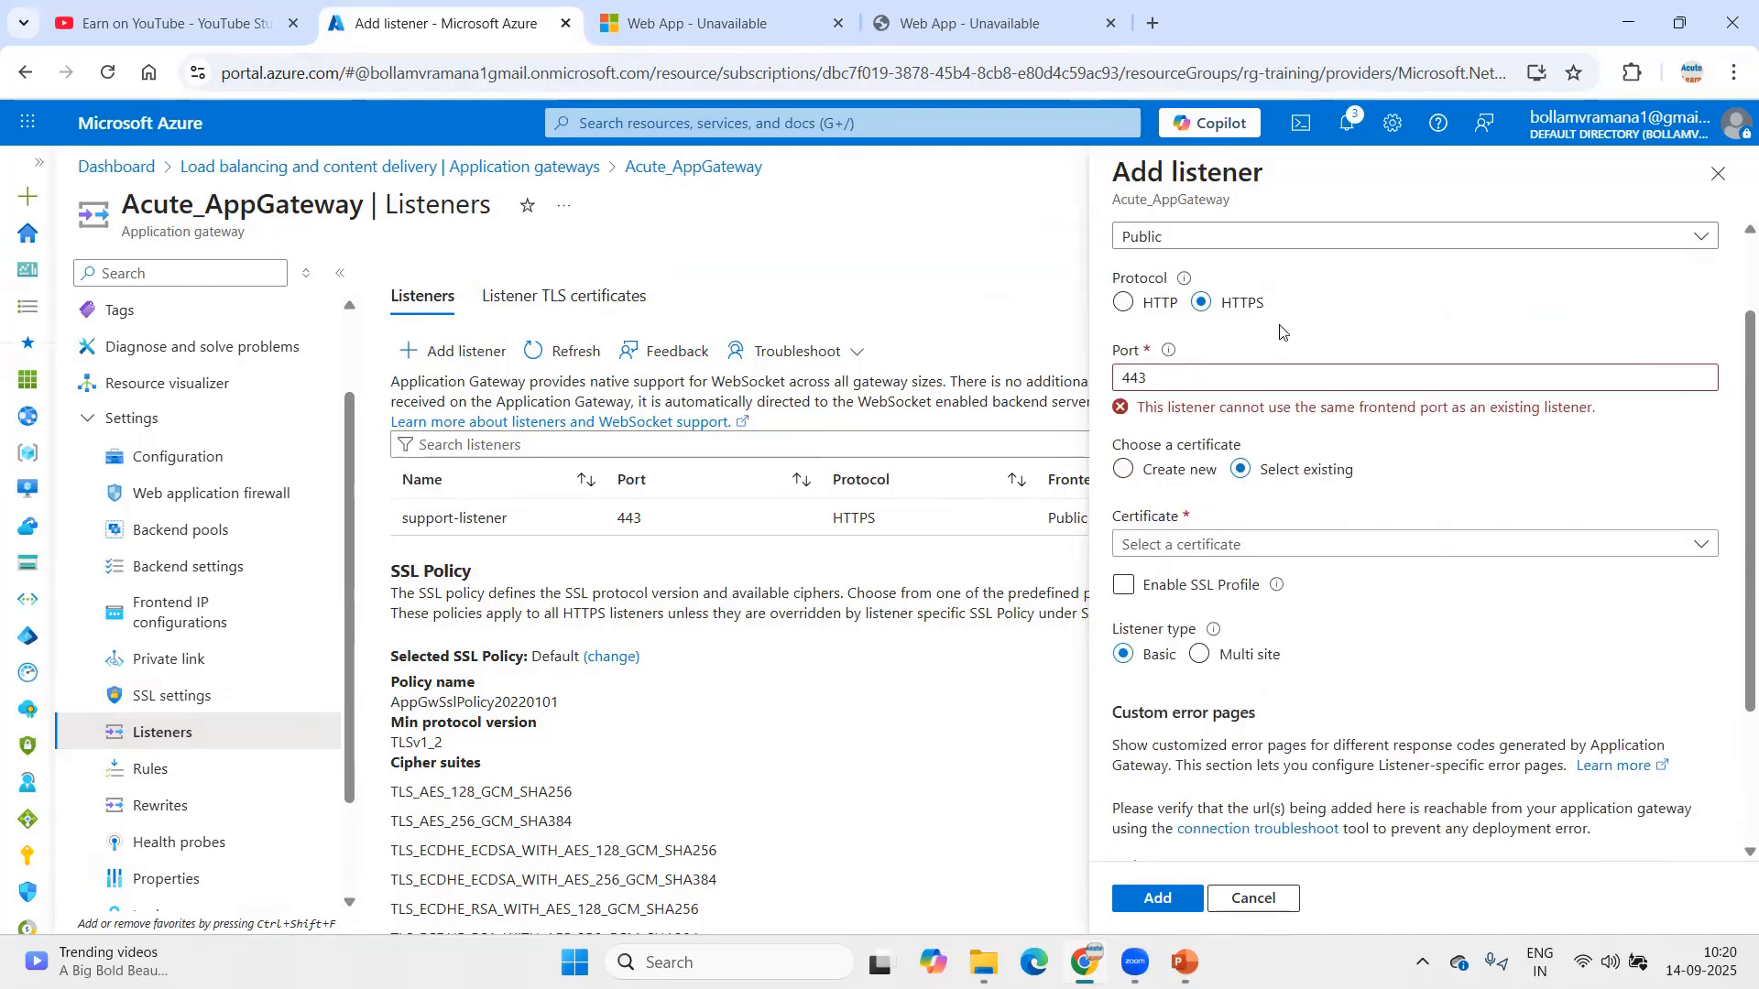
scroll(1378, 493, "down", 2)
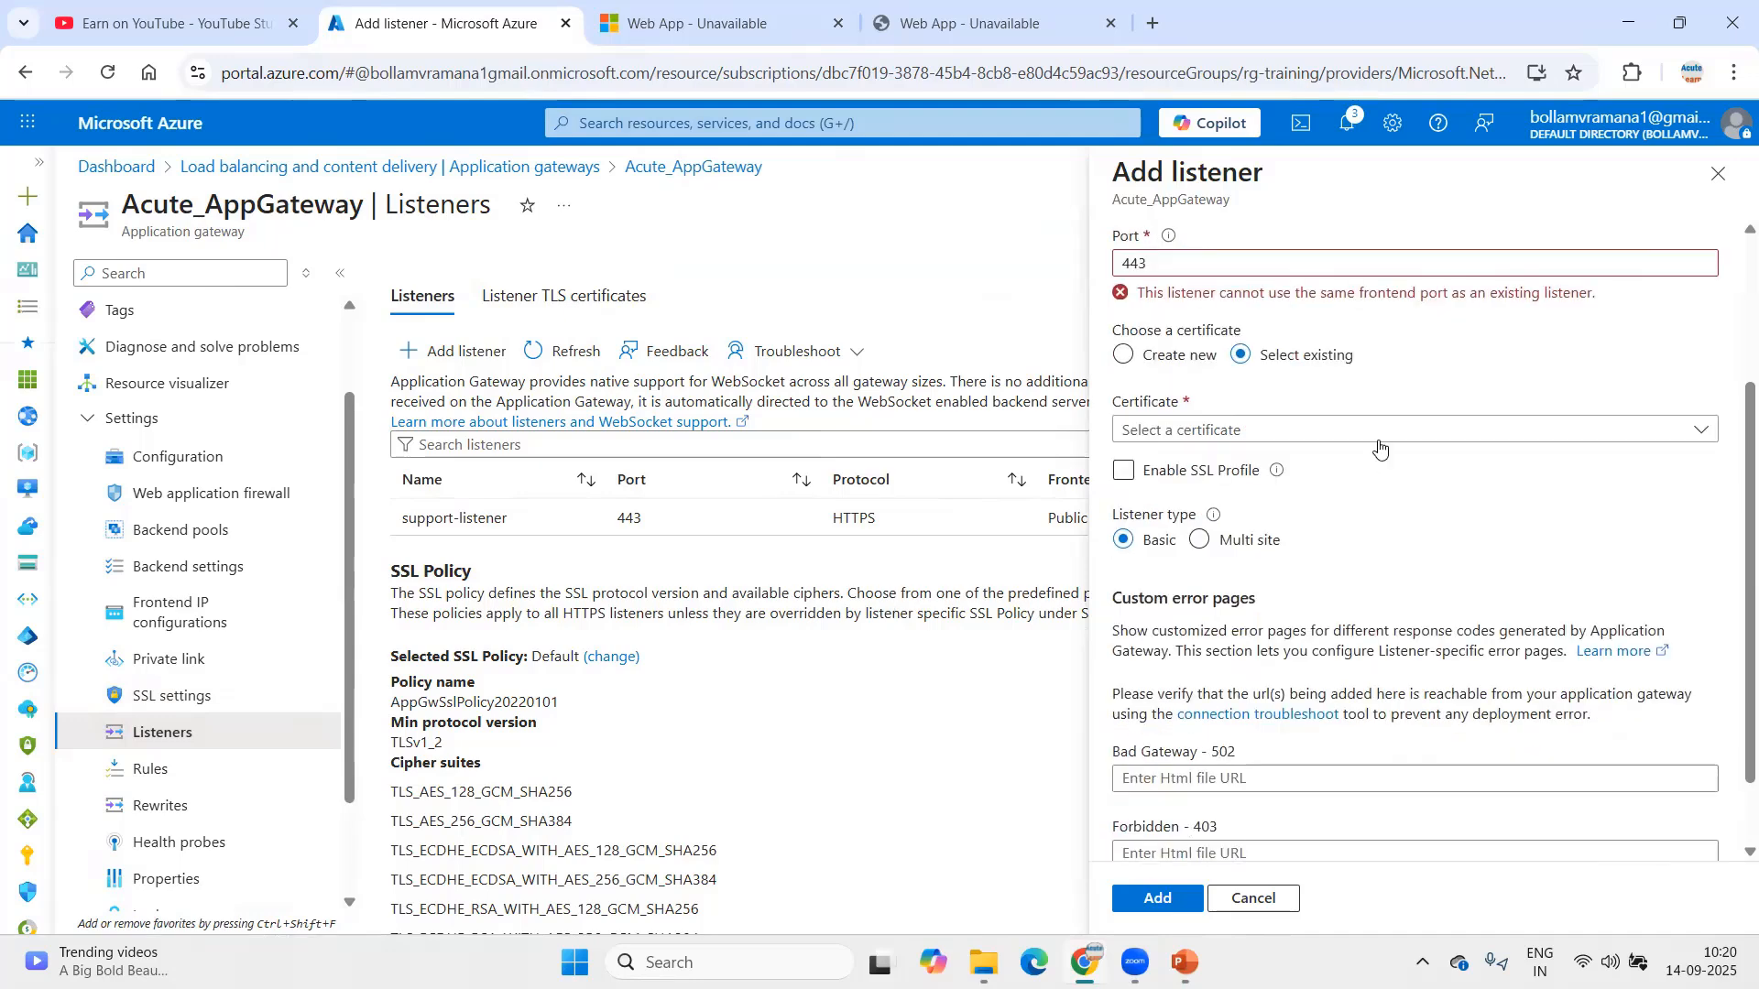
Step: Create a new certificate named hrms.acutelearn.com and browse for its PFX file
left_click(1380, 431)
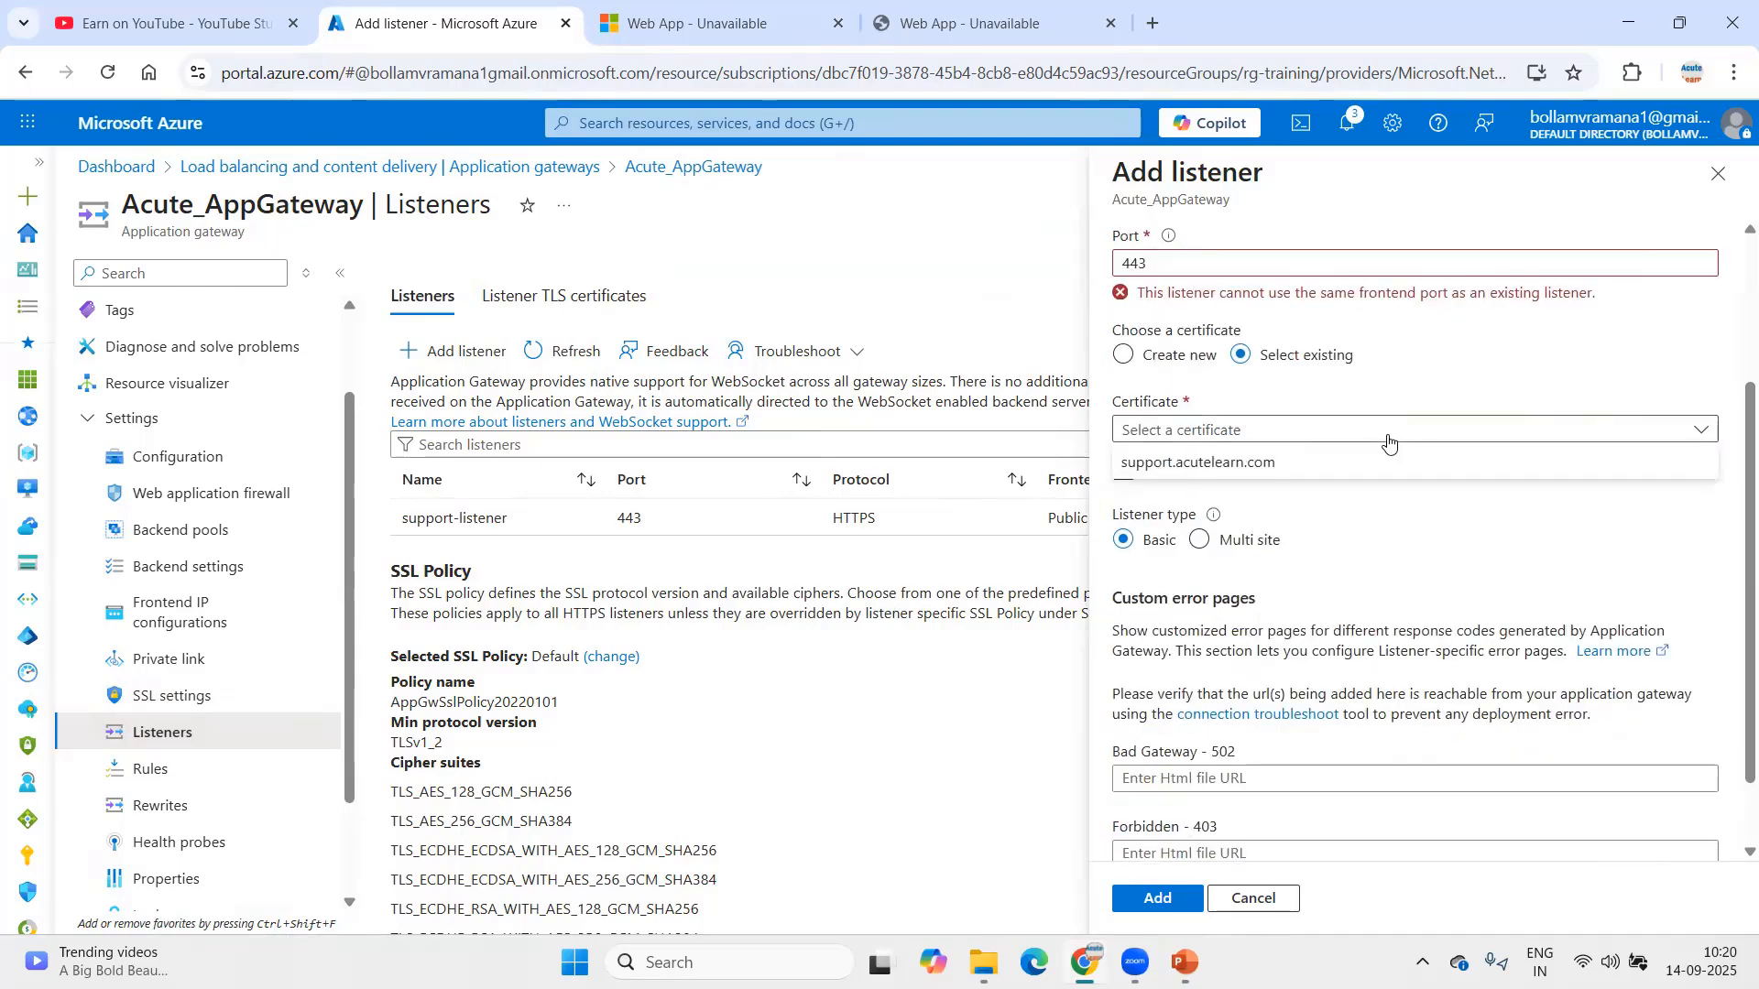
left_click(1343, 401)
left_click(1139, 367)
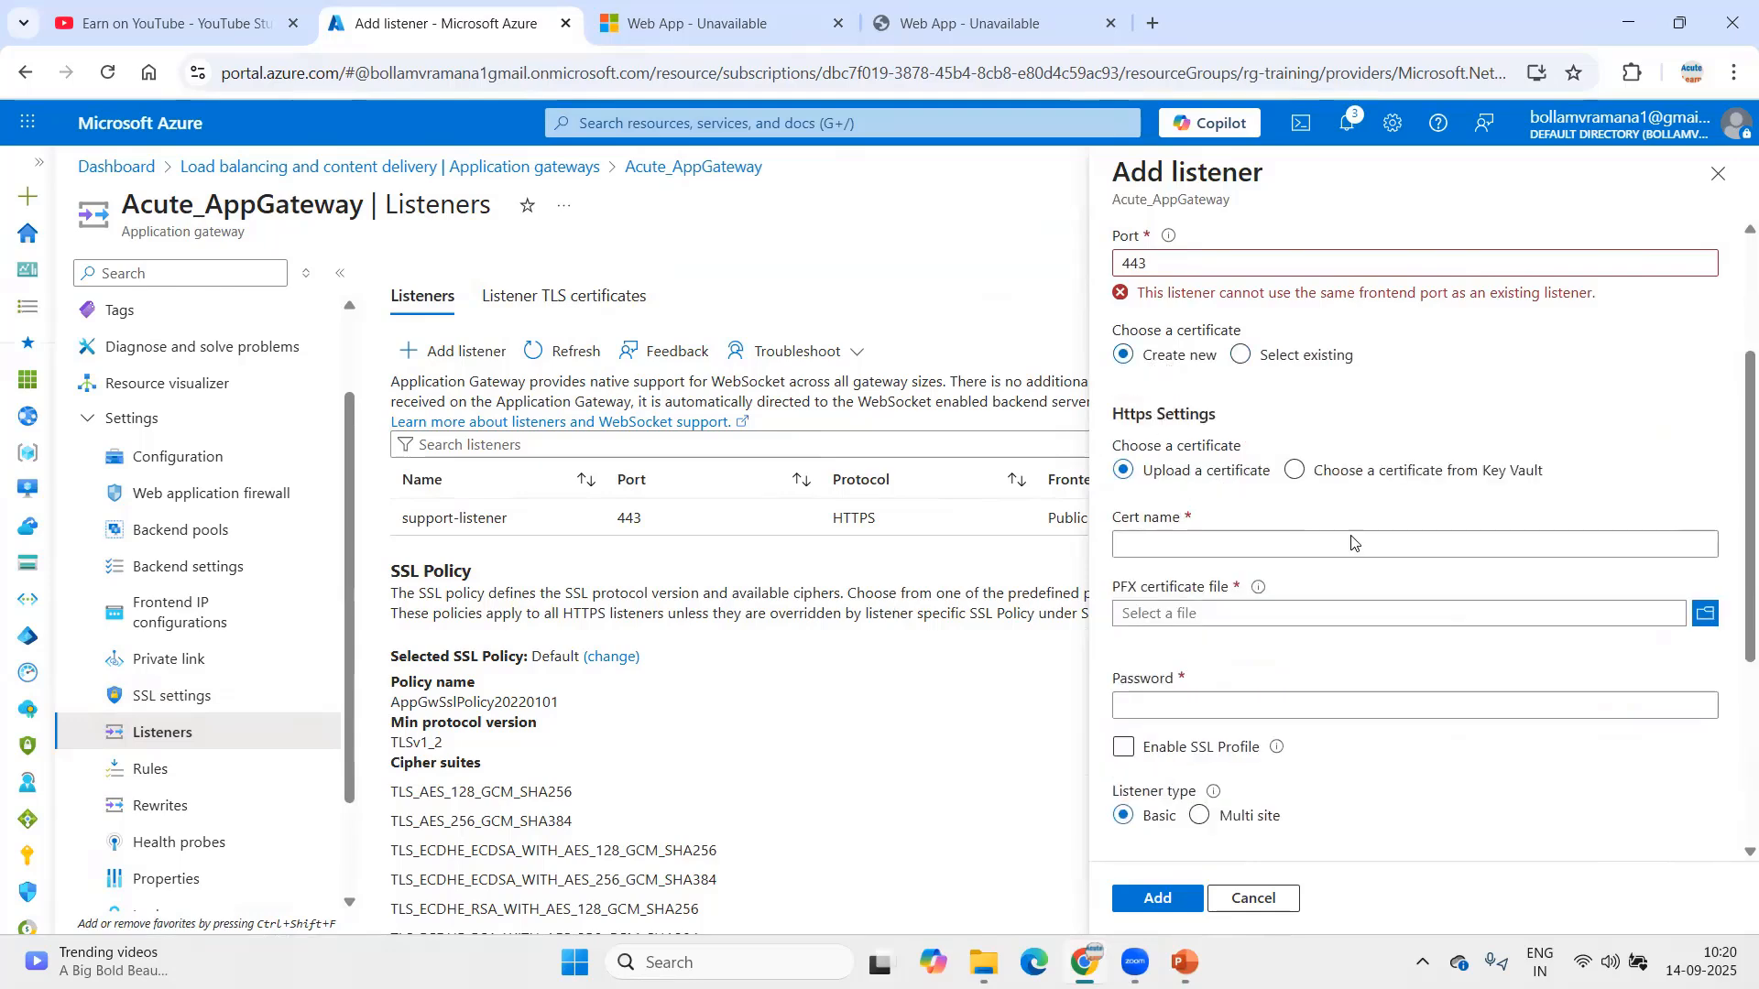
left_click(1630, 542)
type("hrm")
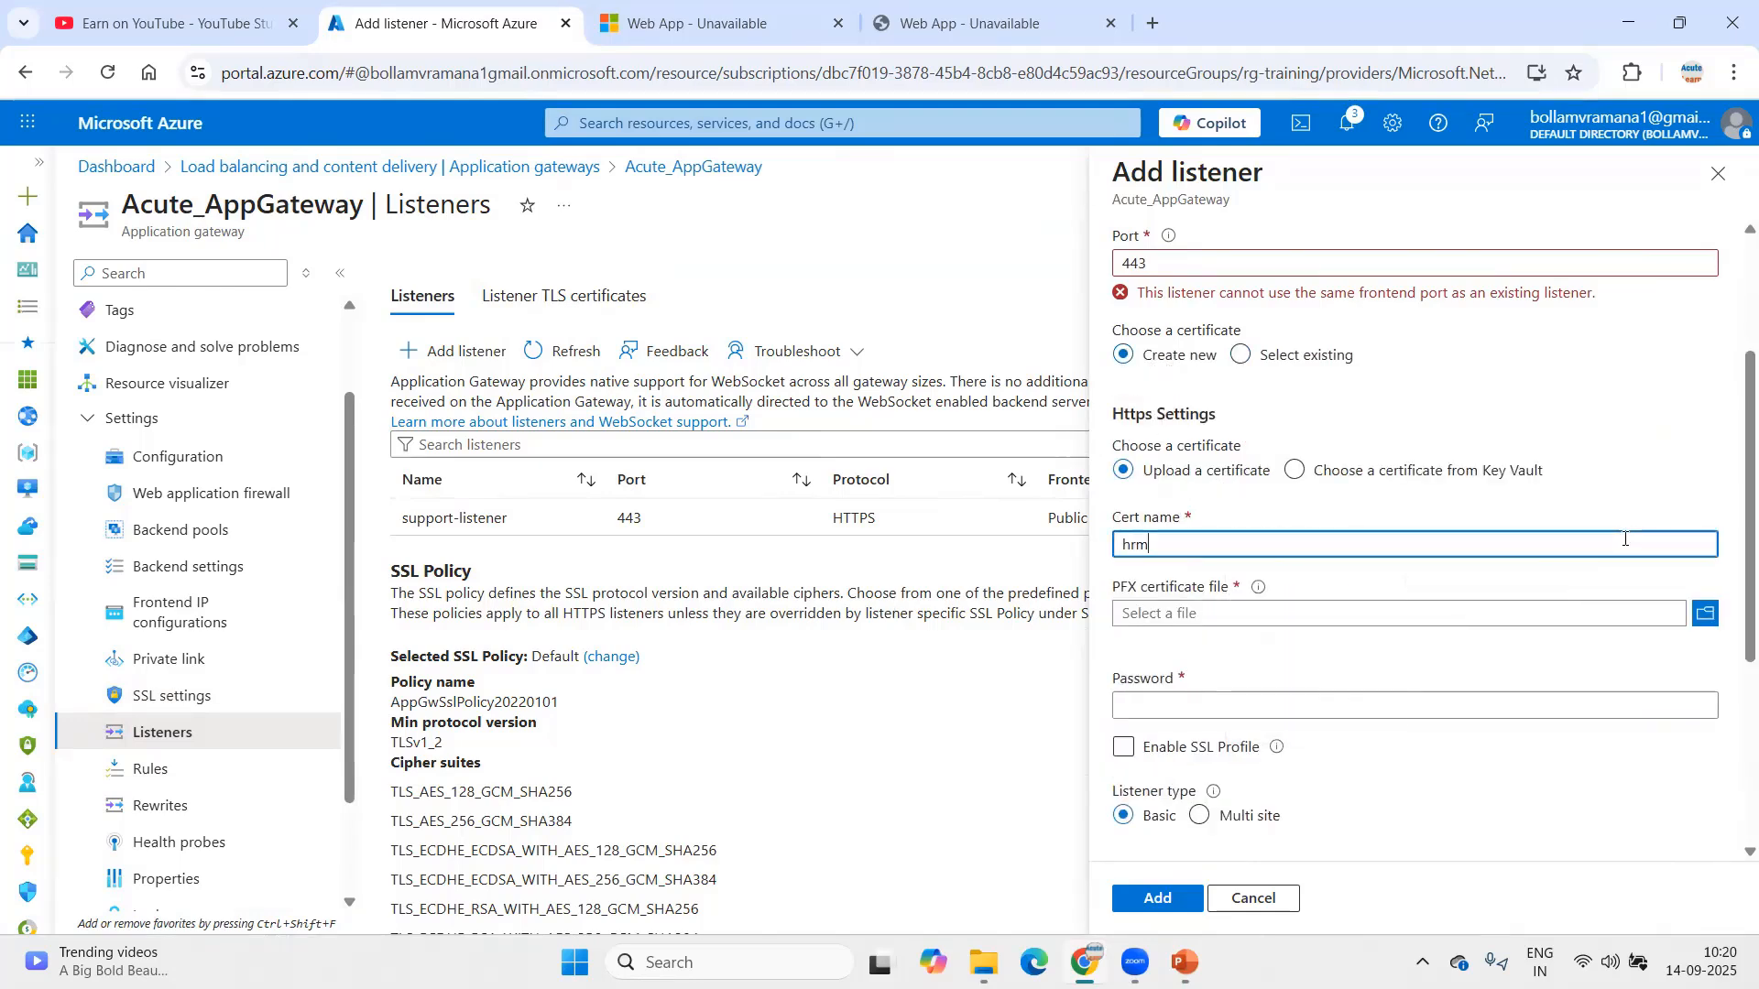
type("s.acutel")
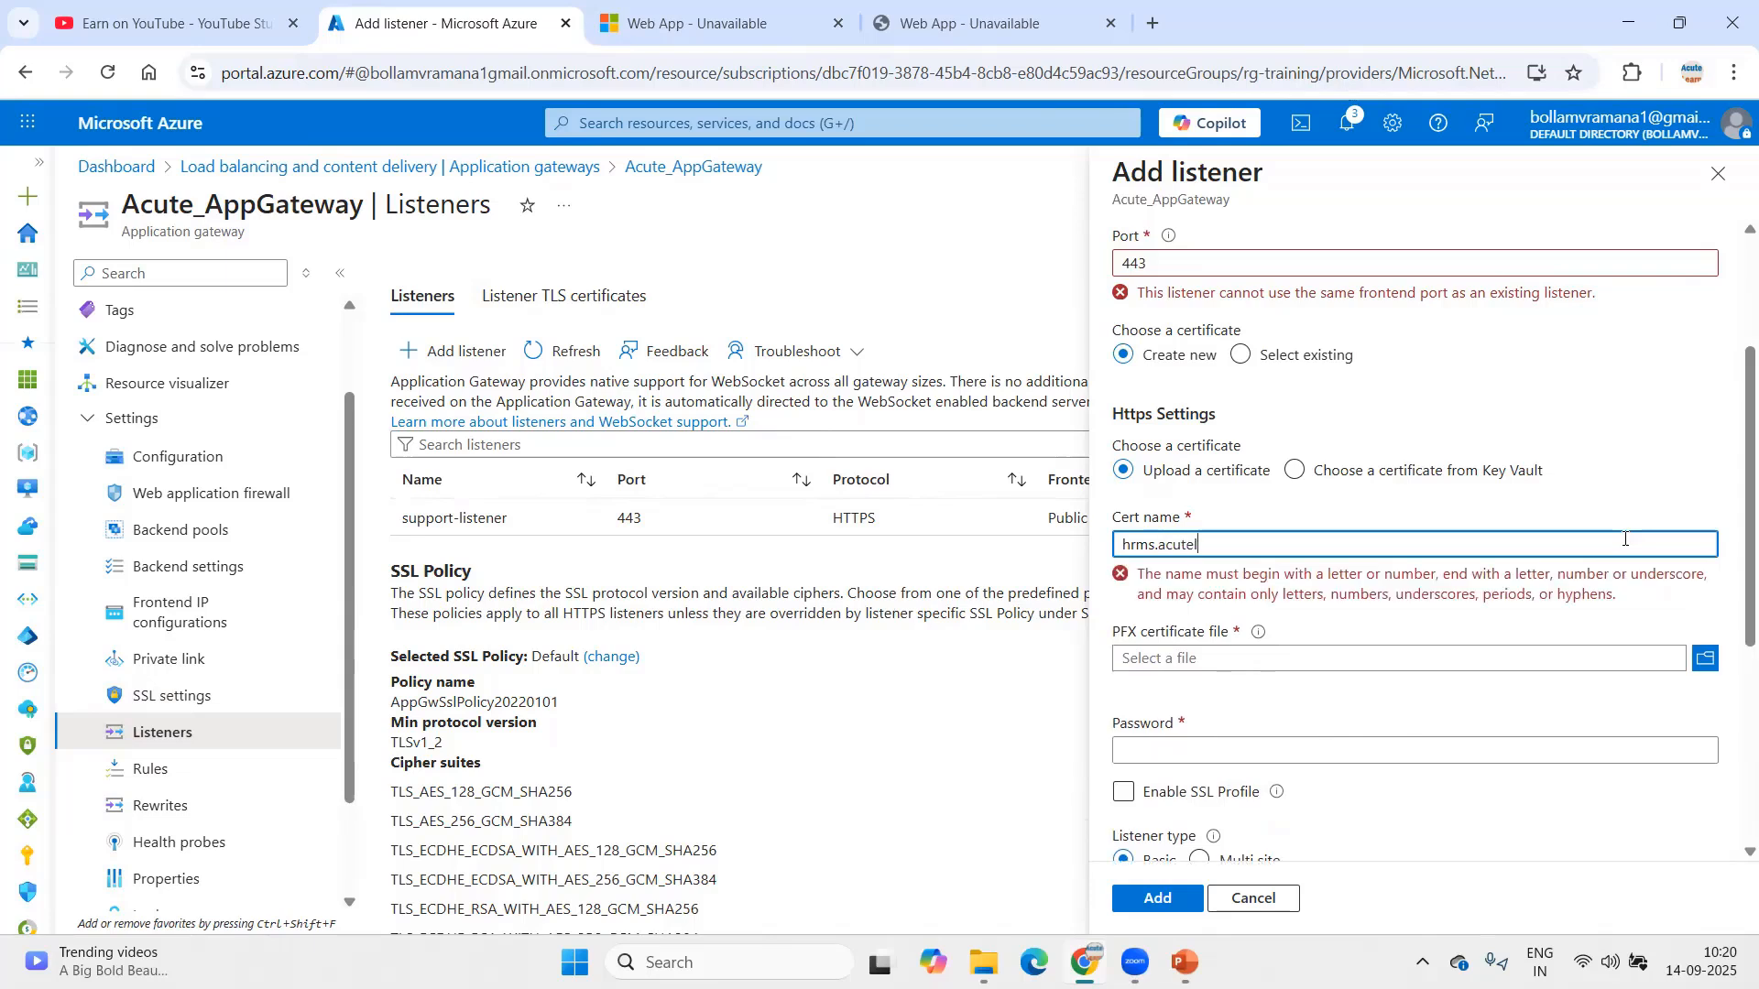
type("earn.com")
key("Tab")
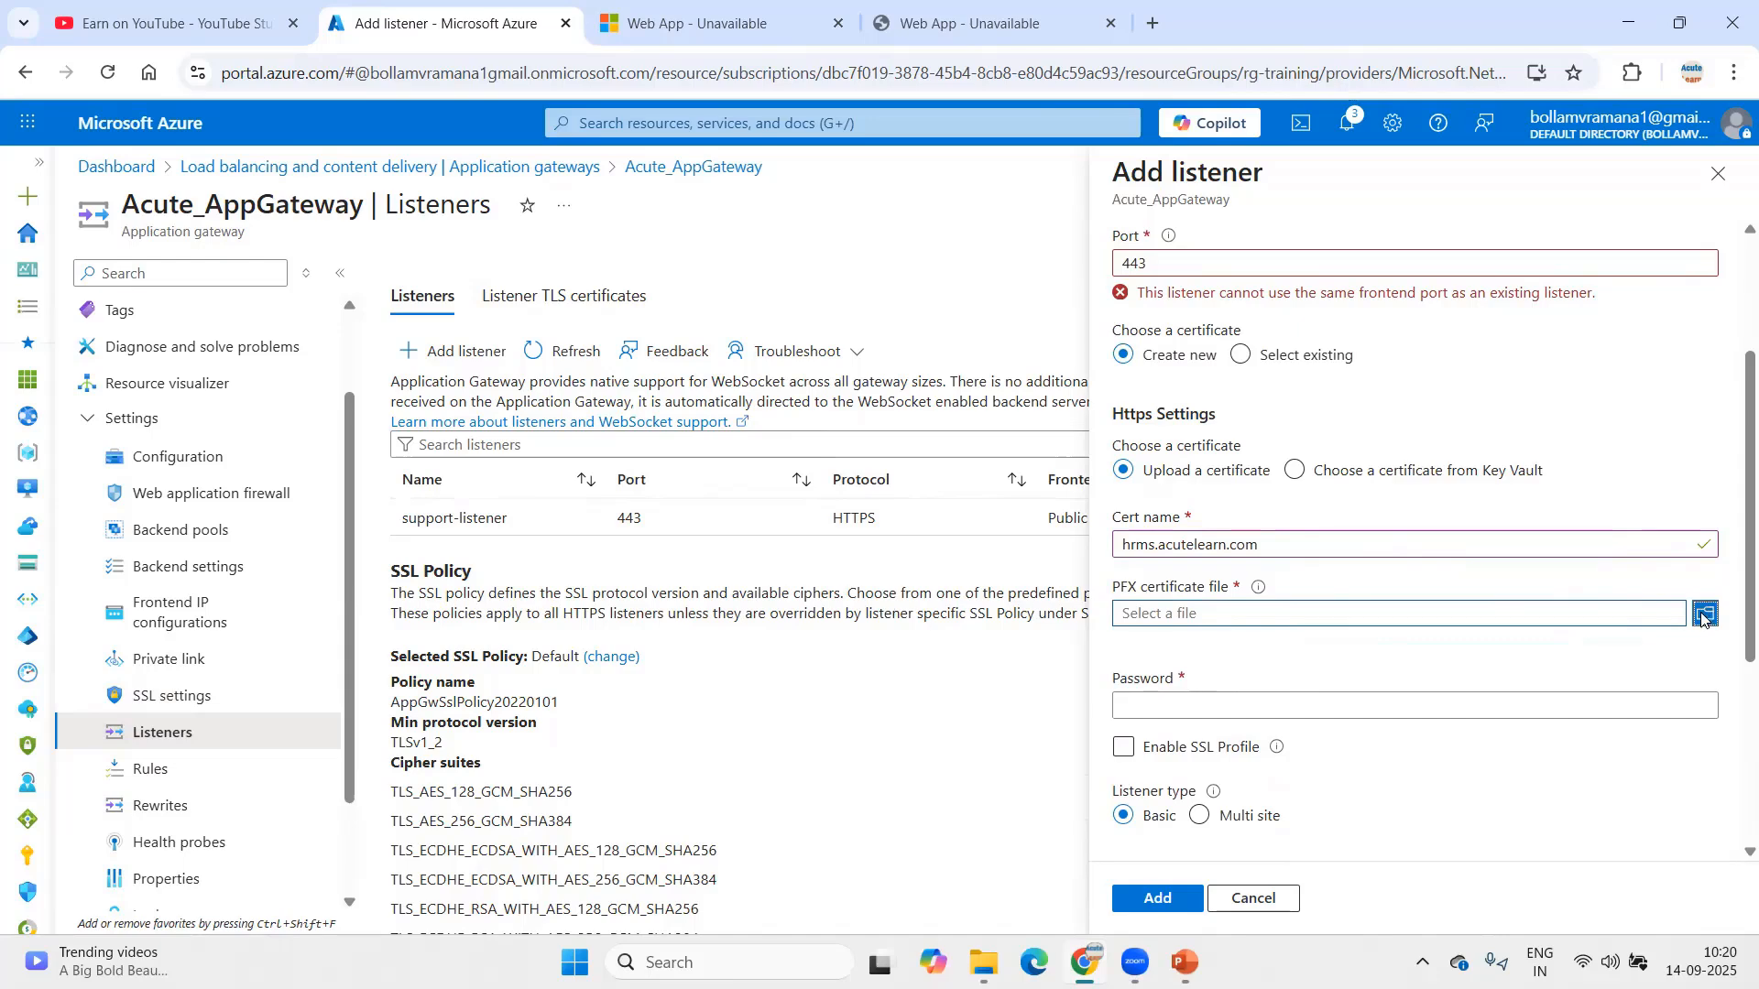
left_click(1705, 614)
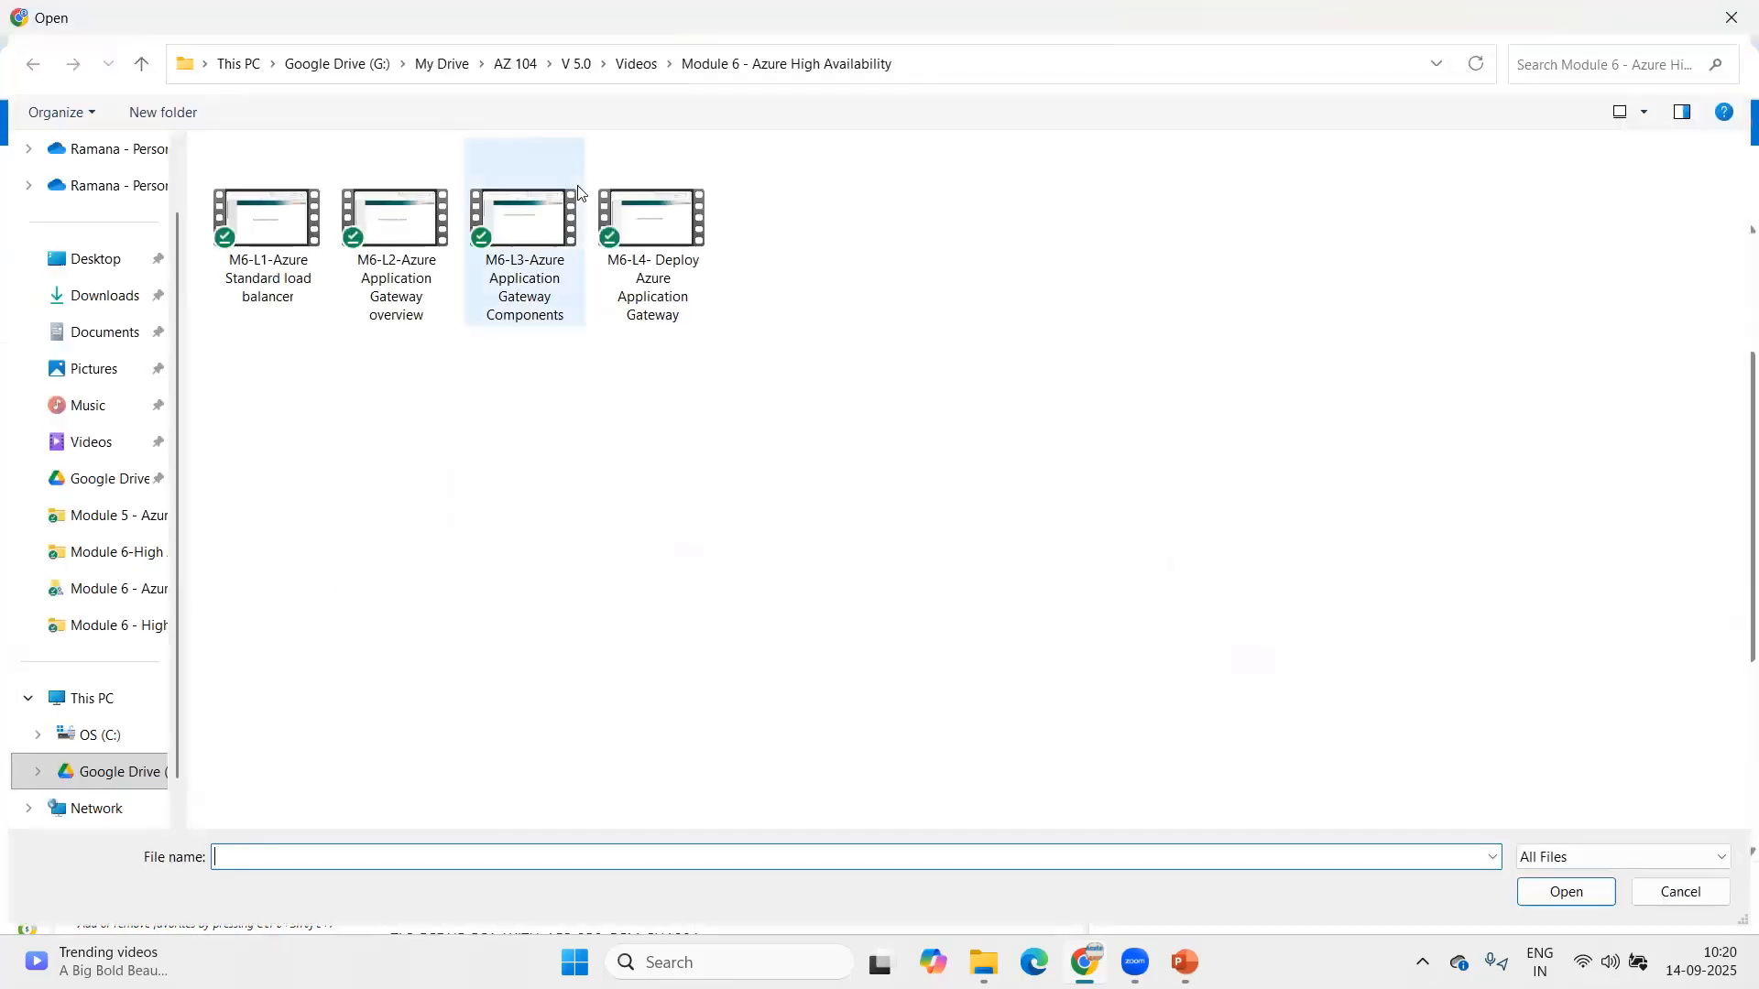
Step: Upload hrms.pfx from the AZ 104 folder and enter the certificate password
left_click(519, 64)
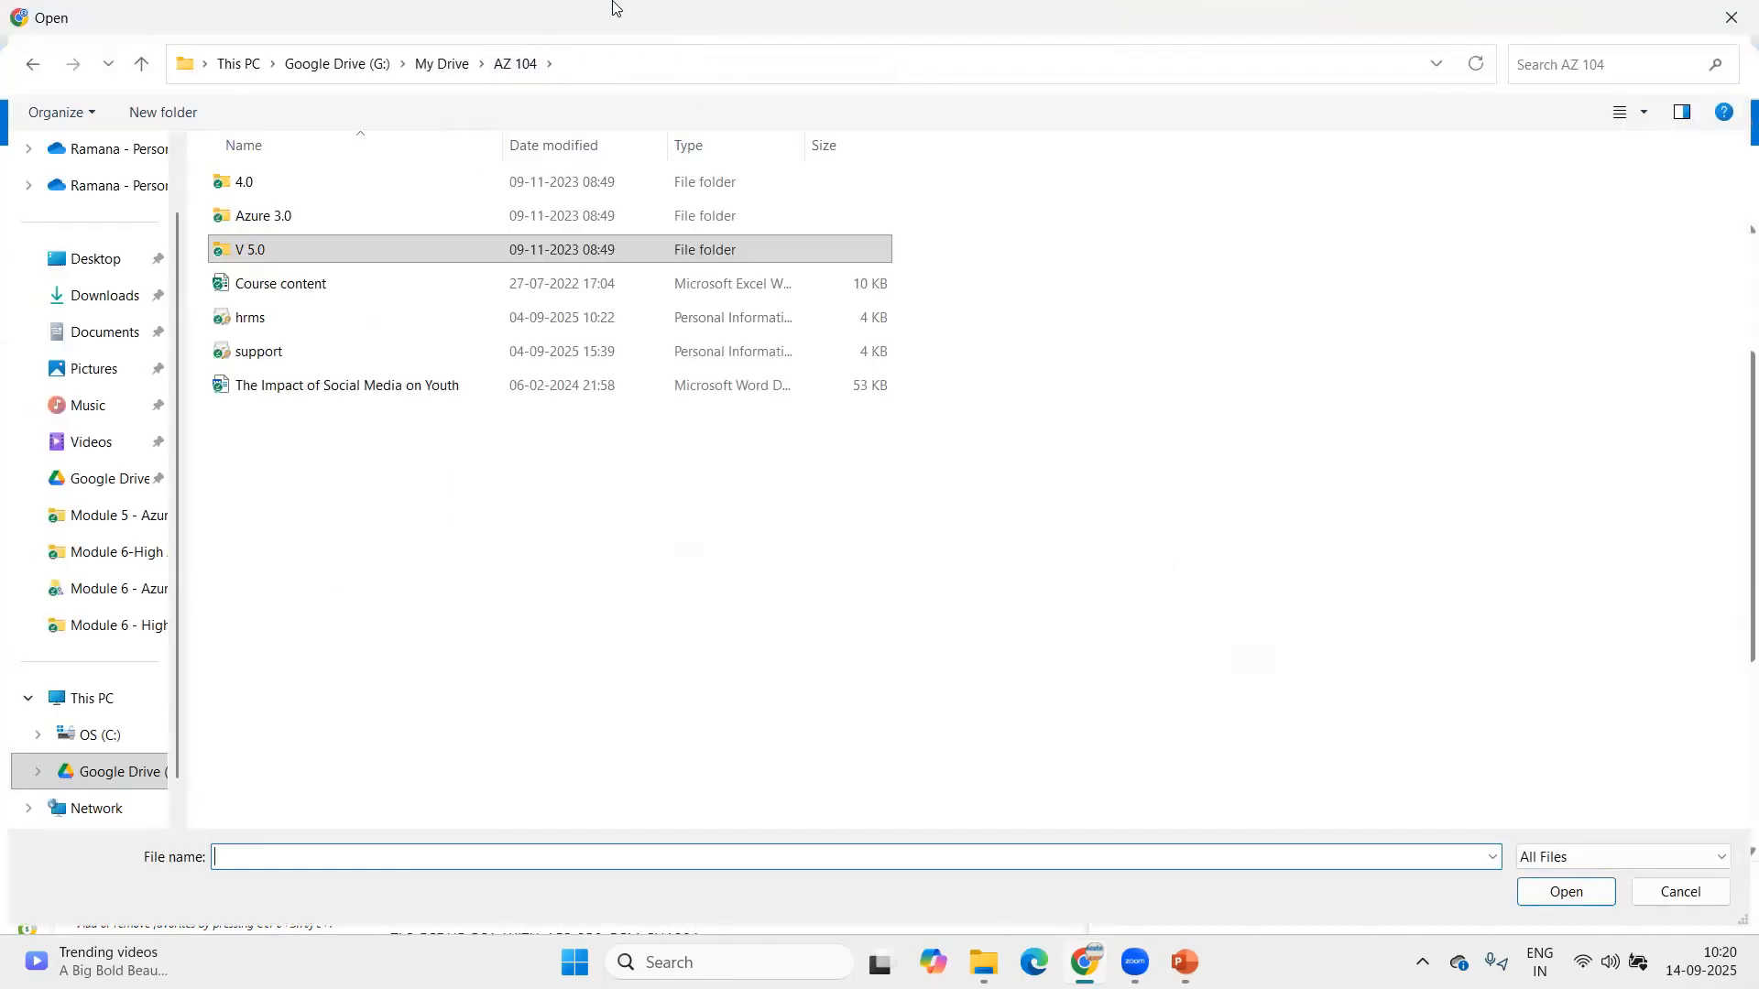
left_click(252, 317)
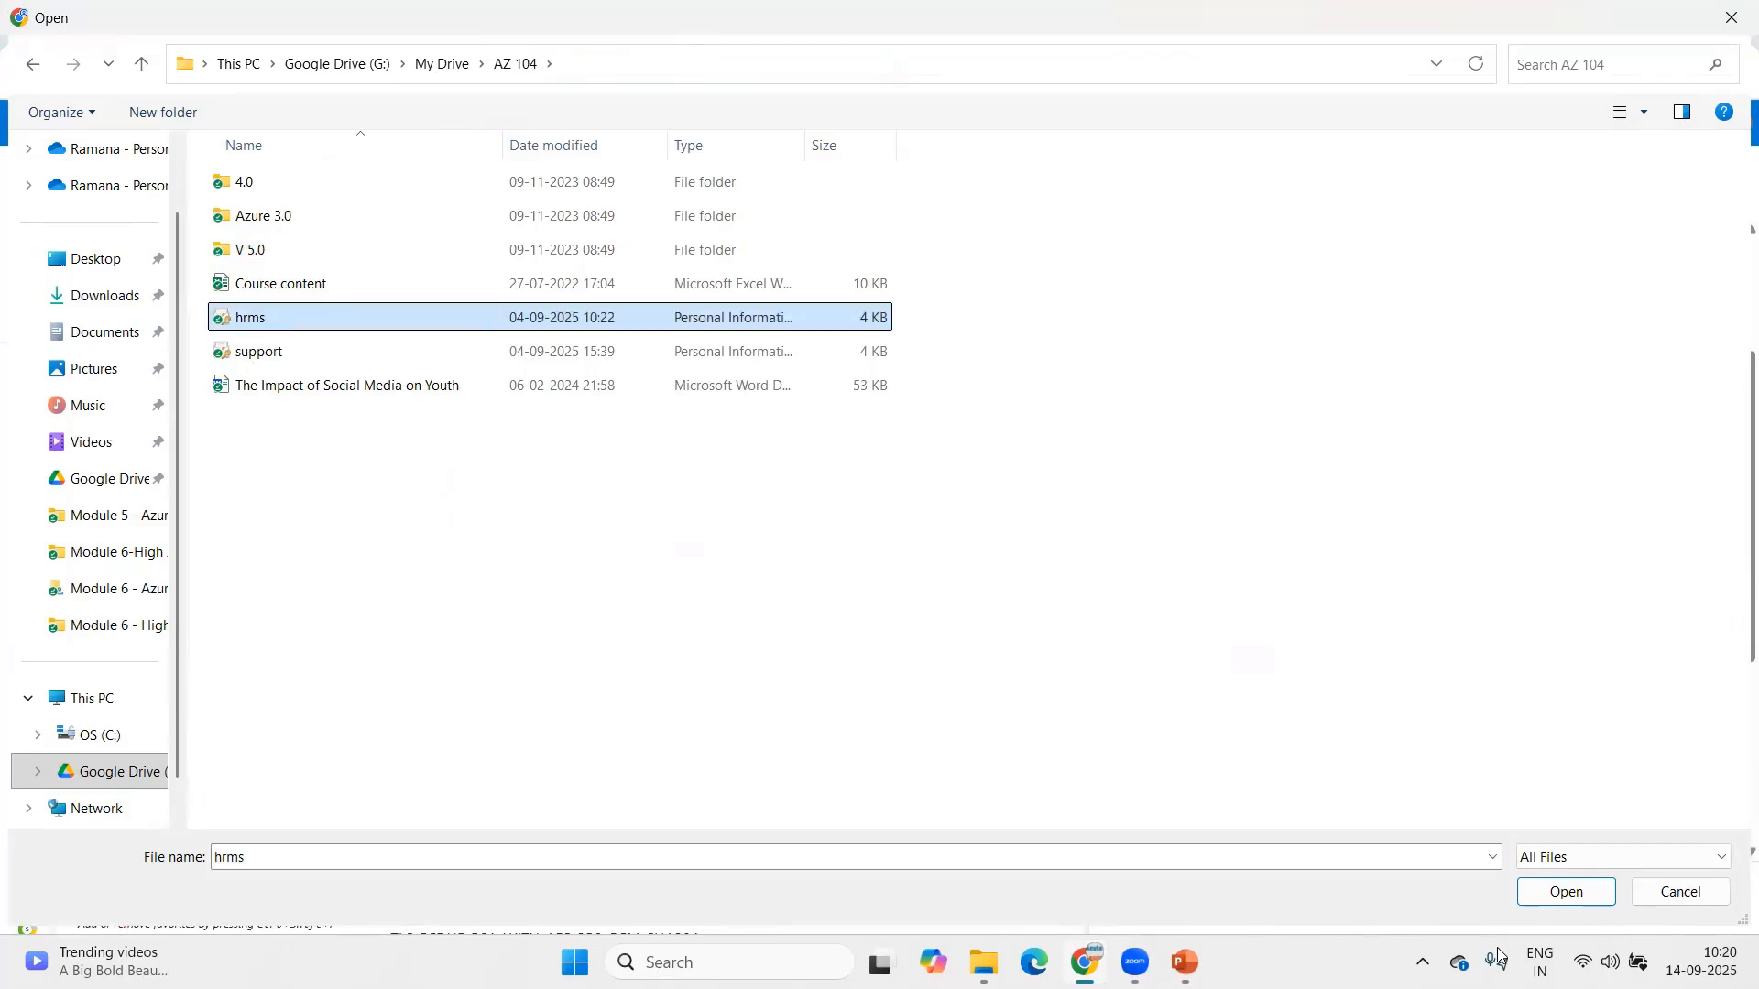
left_click(1567, 892)
left_click(1210, 707)
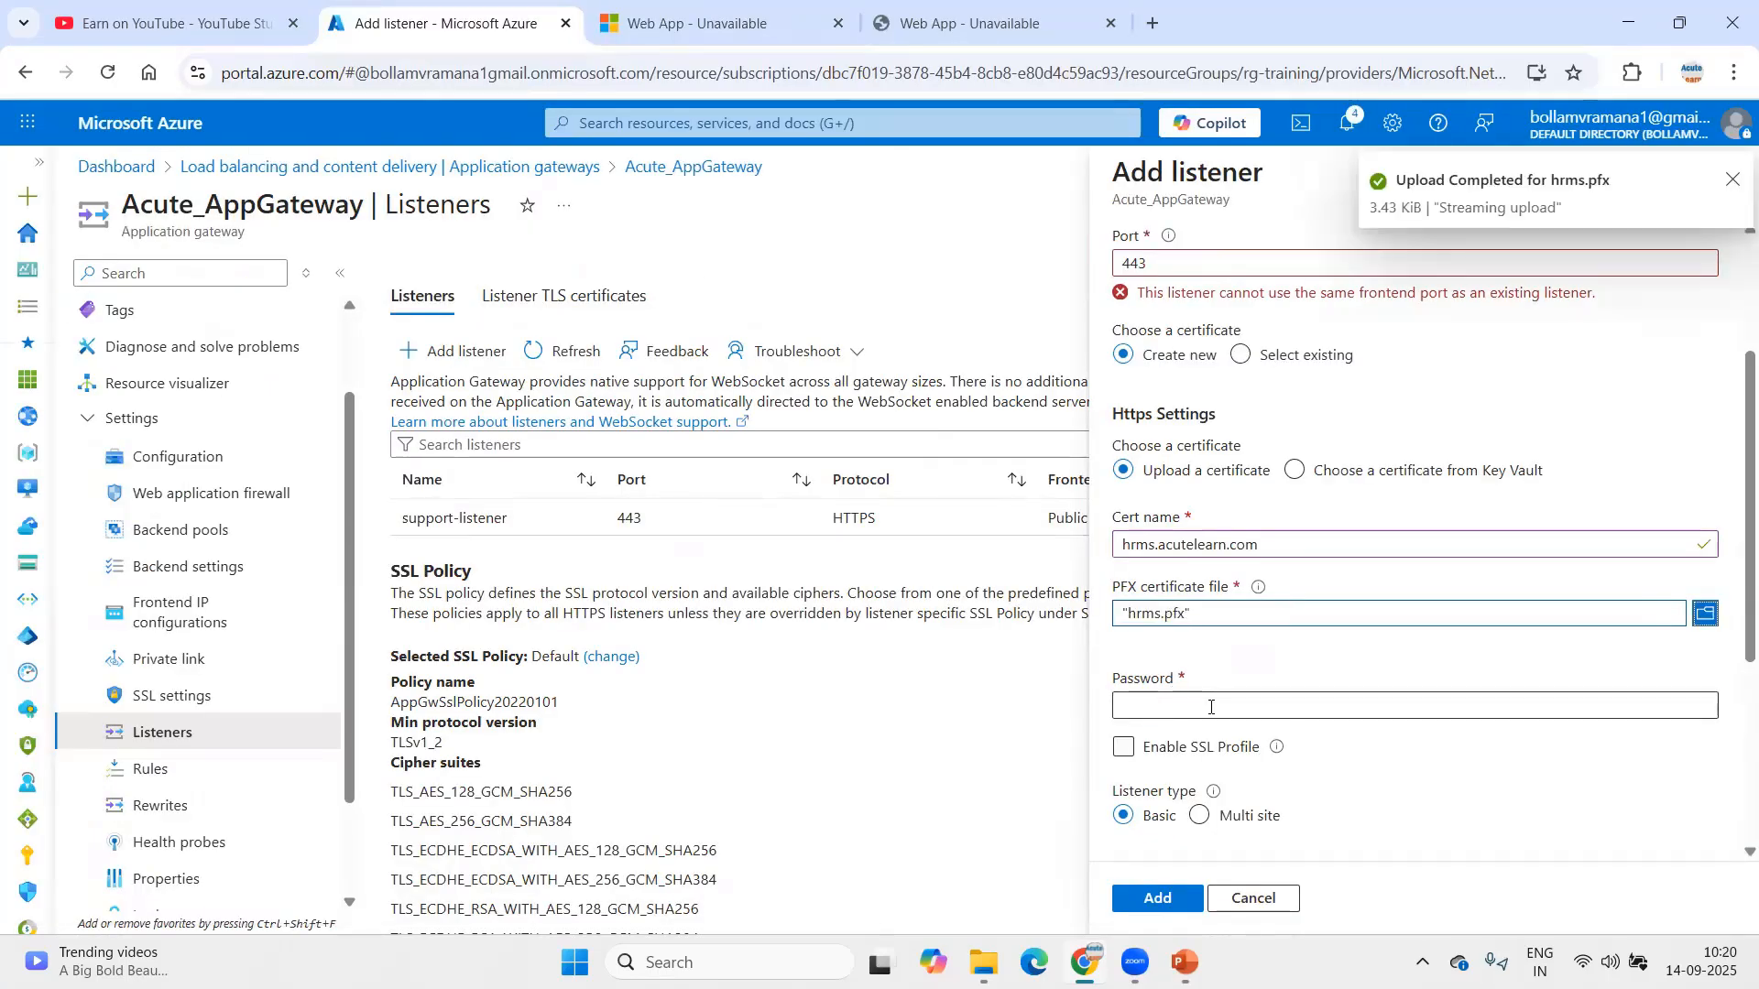
type("123")
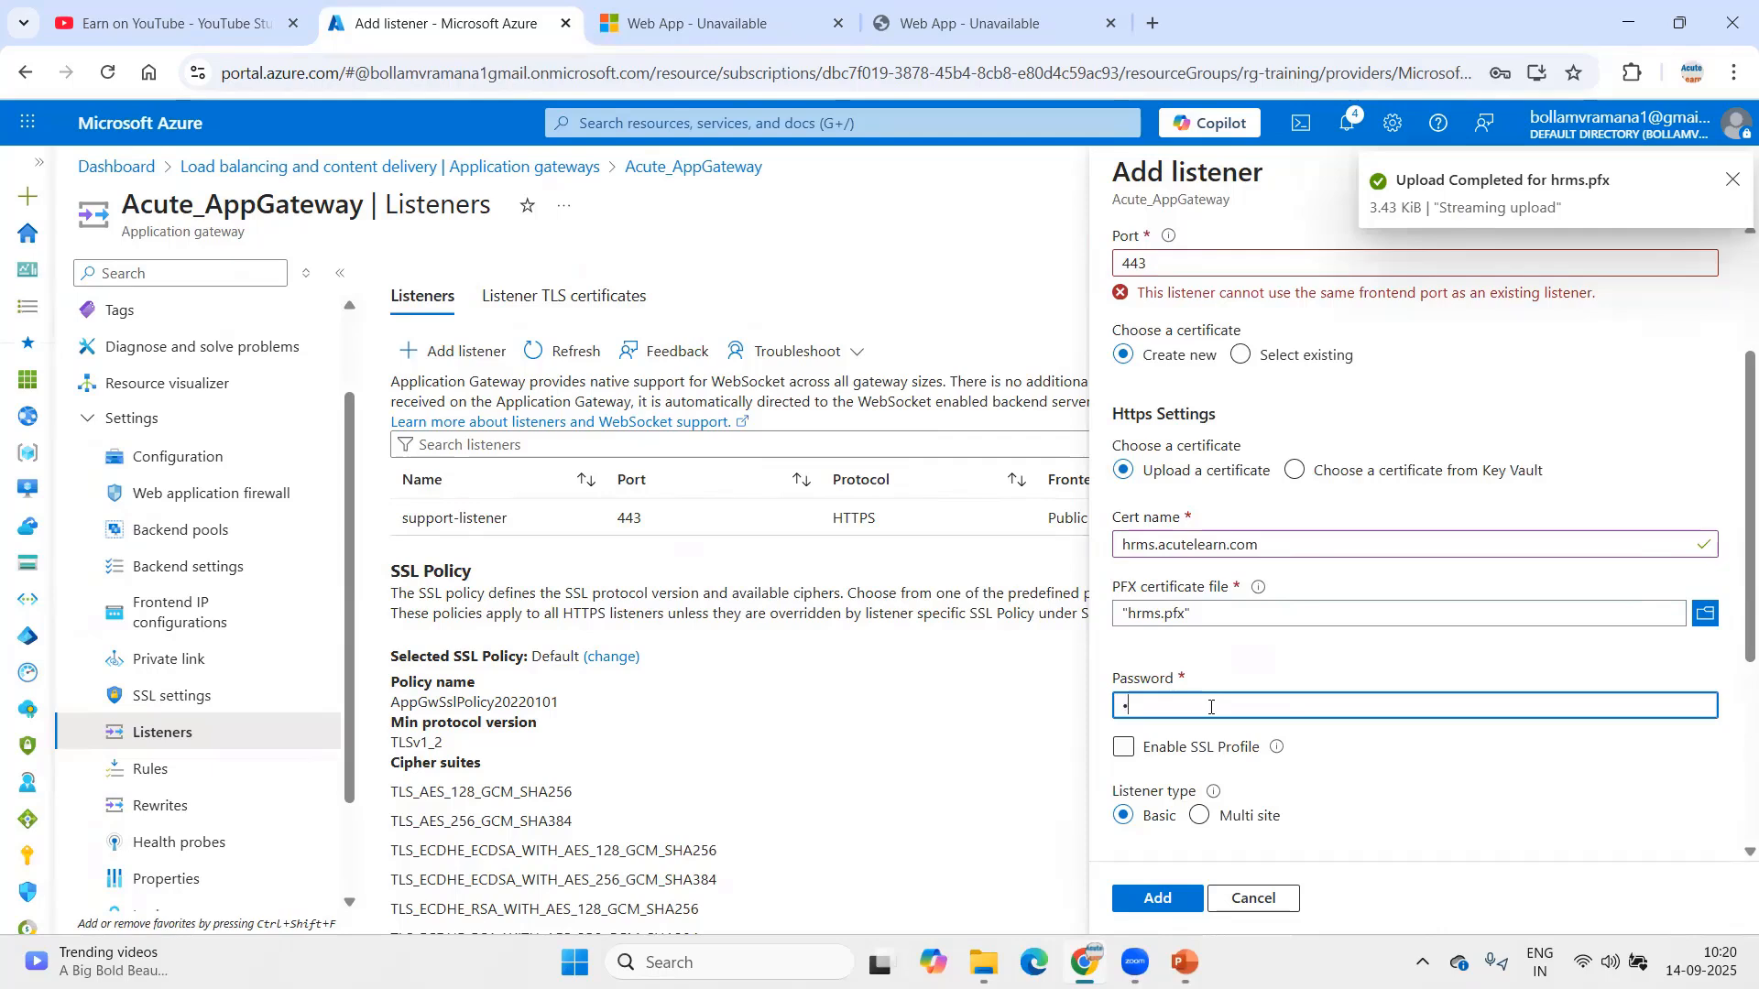
type("•••••")
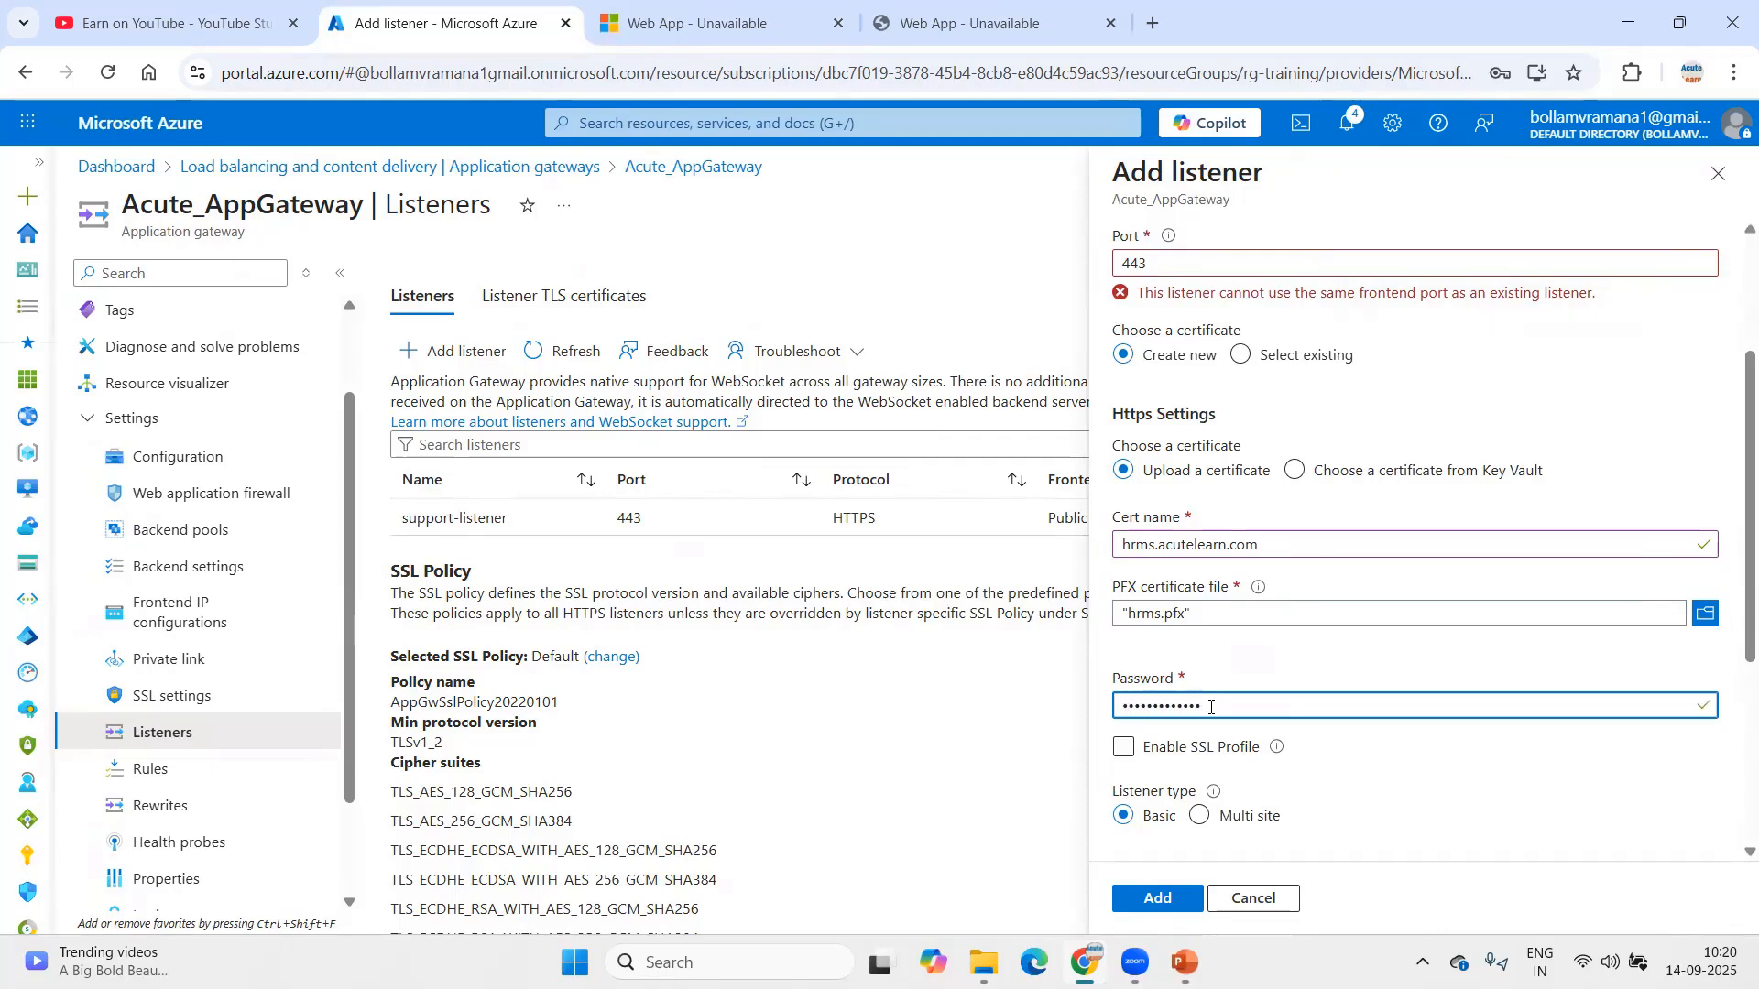
Step: Set the listener type to Multi site
scroll(1334, 617, "down", 4)
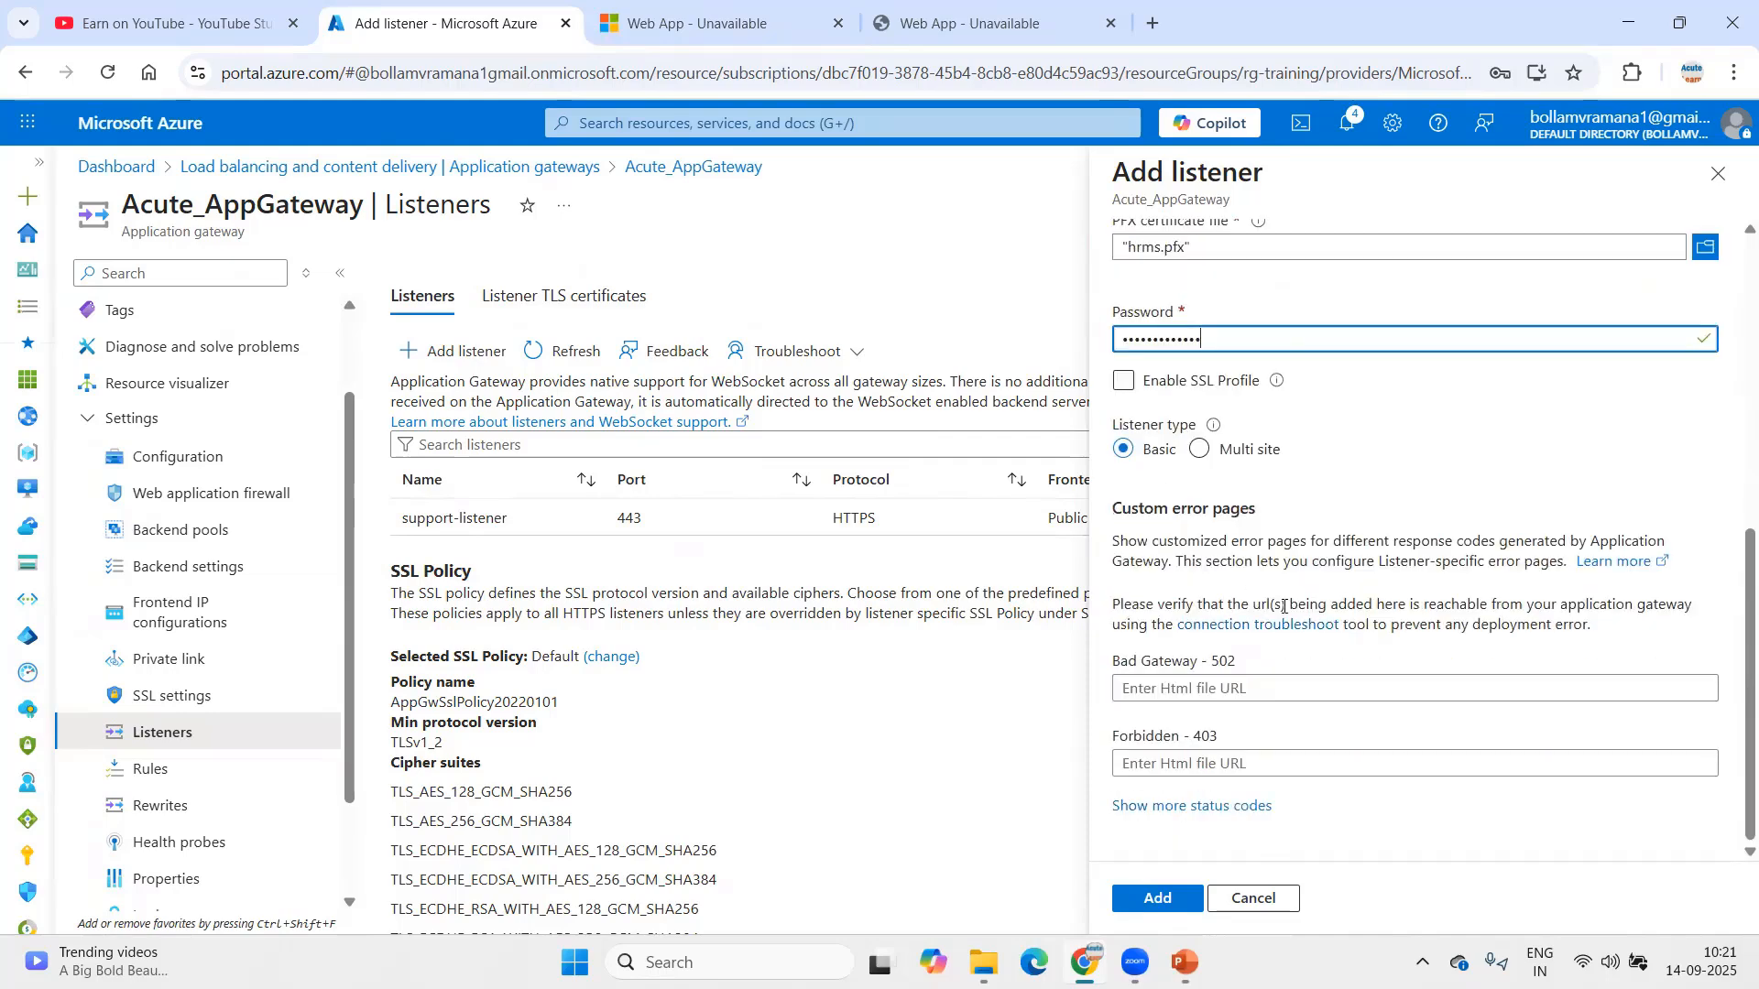
left_click(1158, 897)
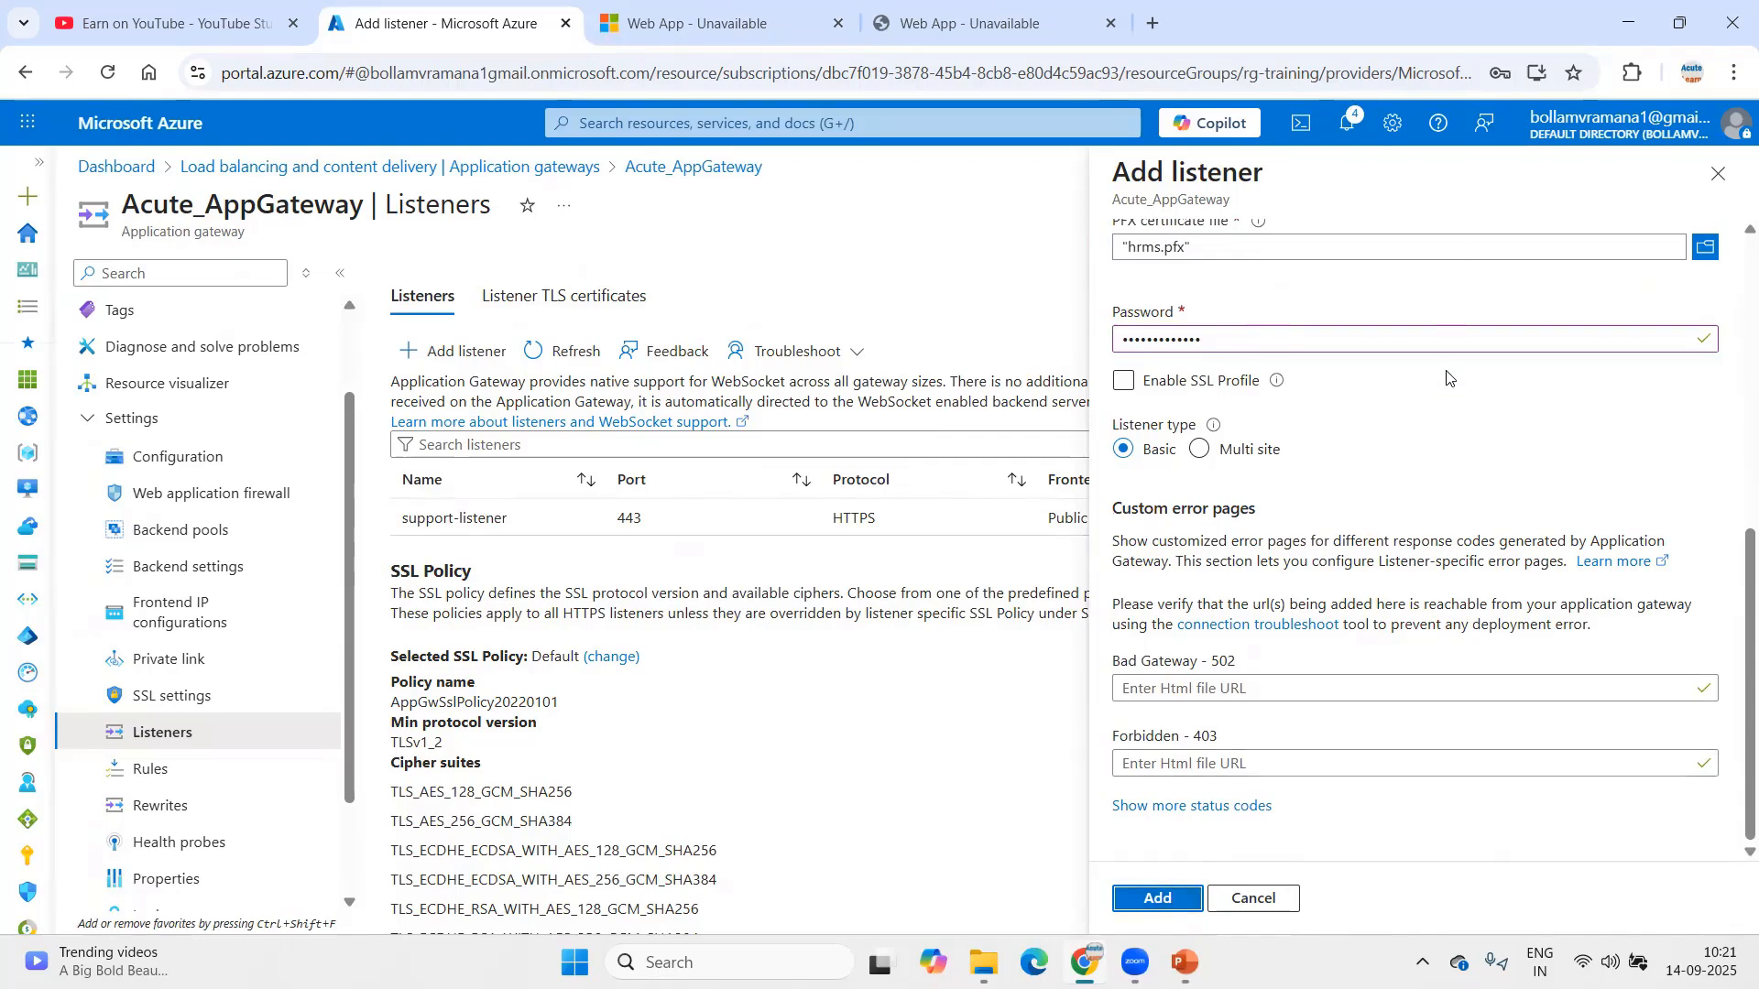
scroll(1361, 509, "up", 6)
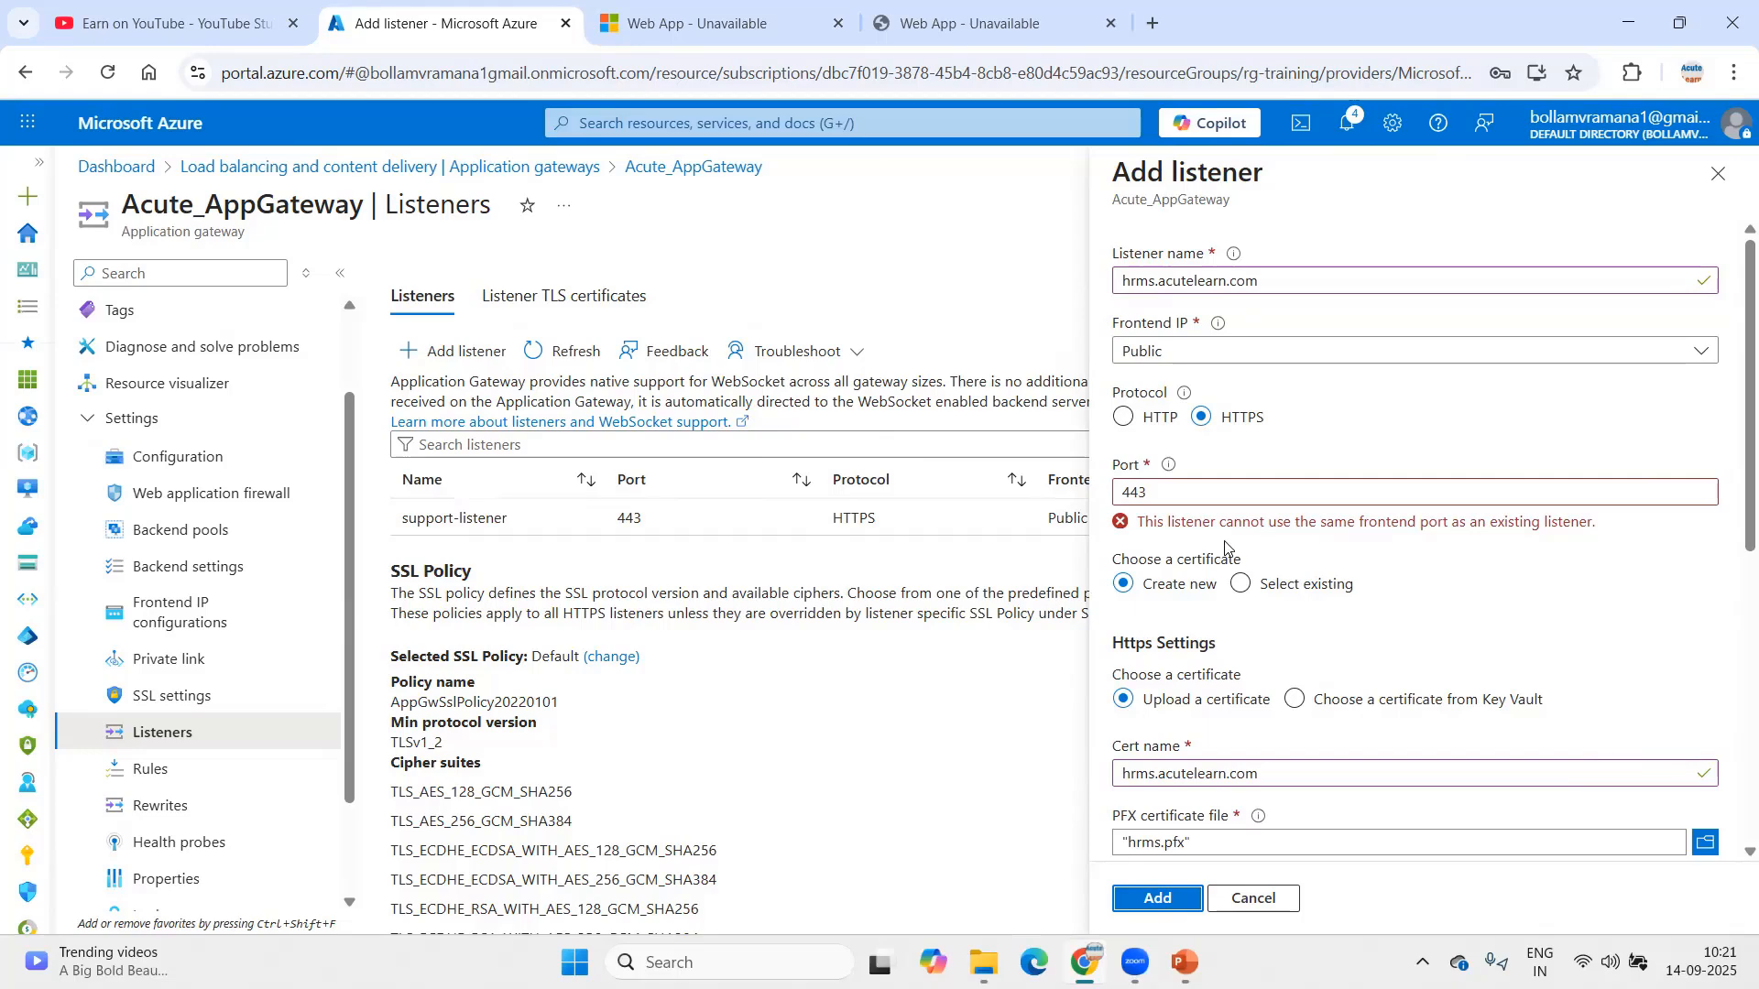
scroll(1246, 545, "down", 3)
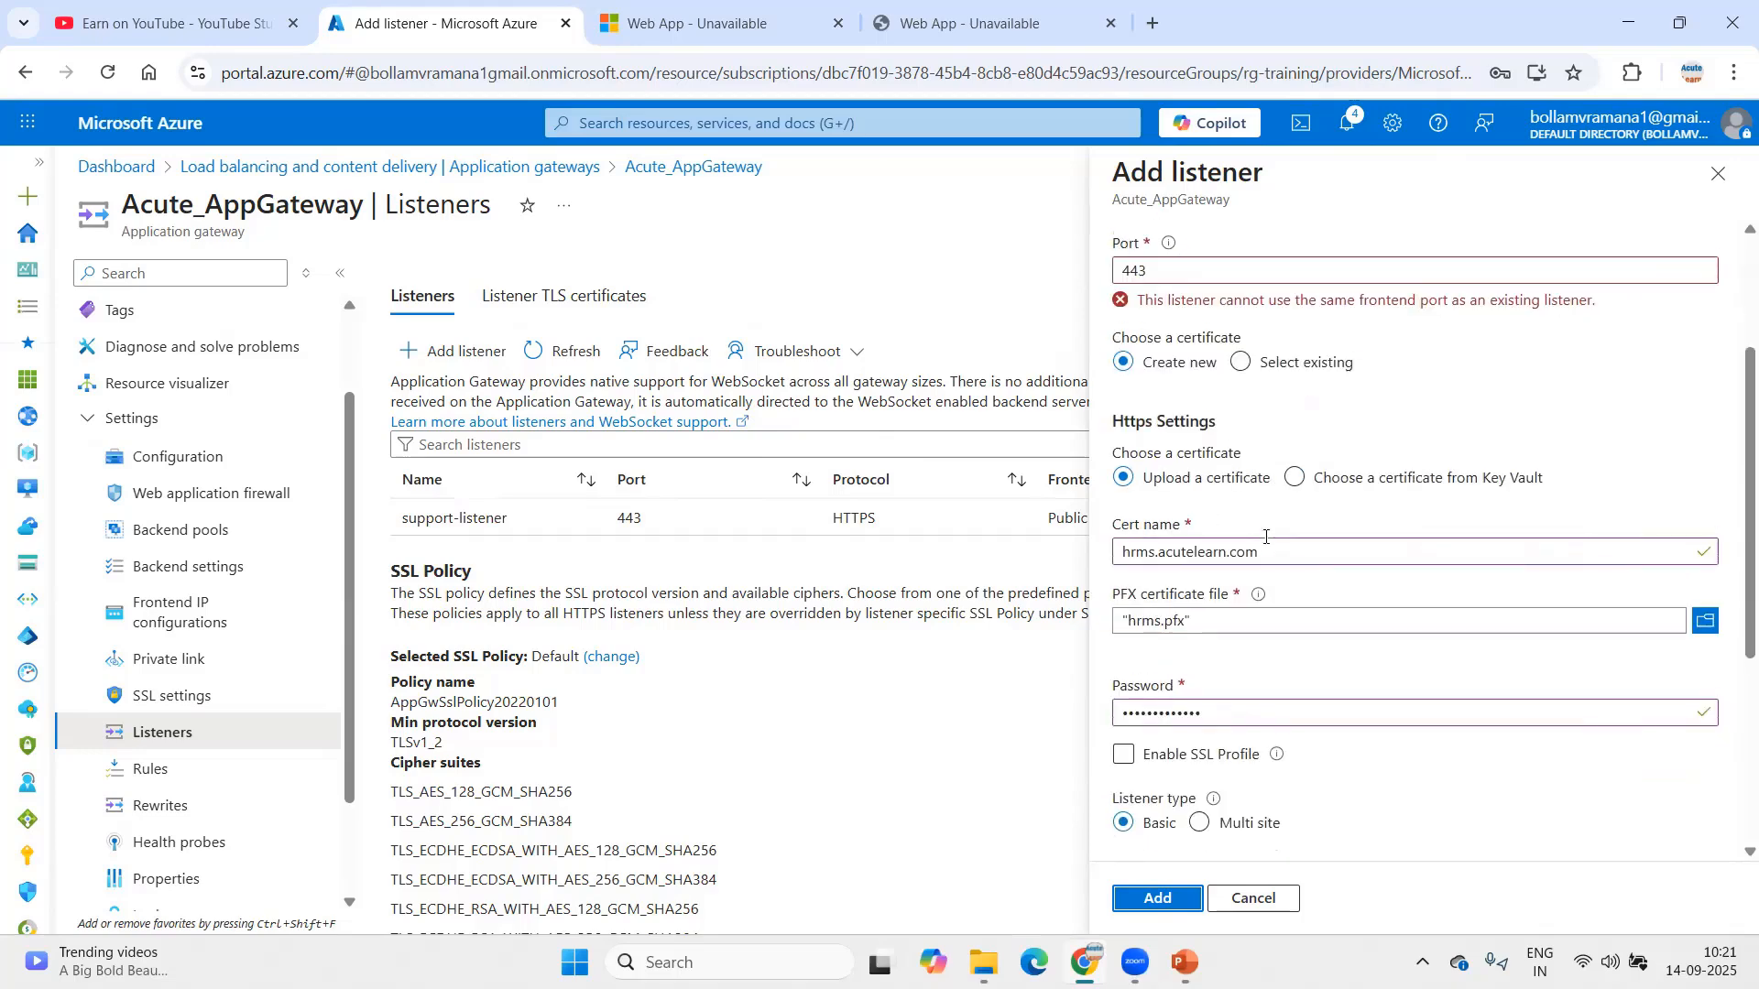
scroll(1265, 544, "up", 3)
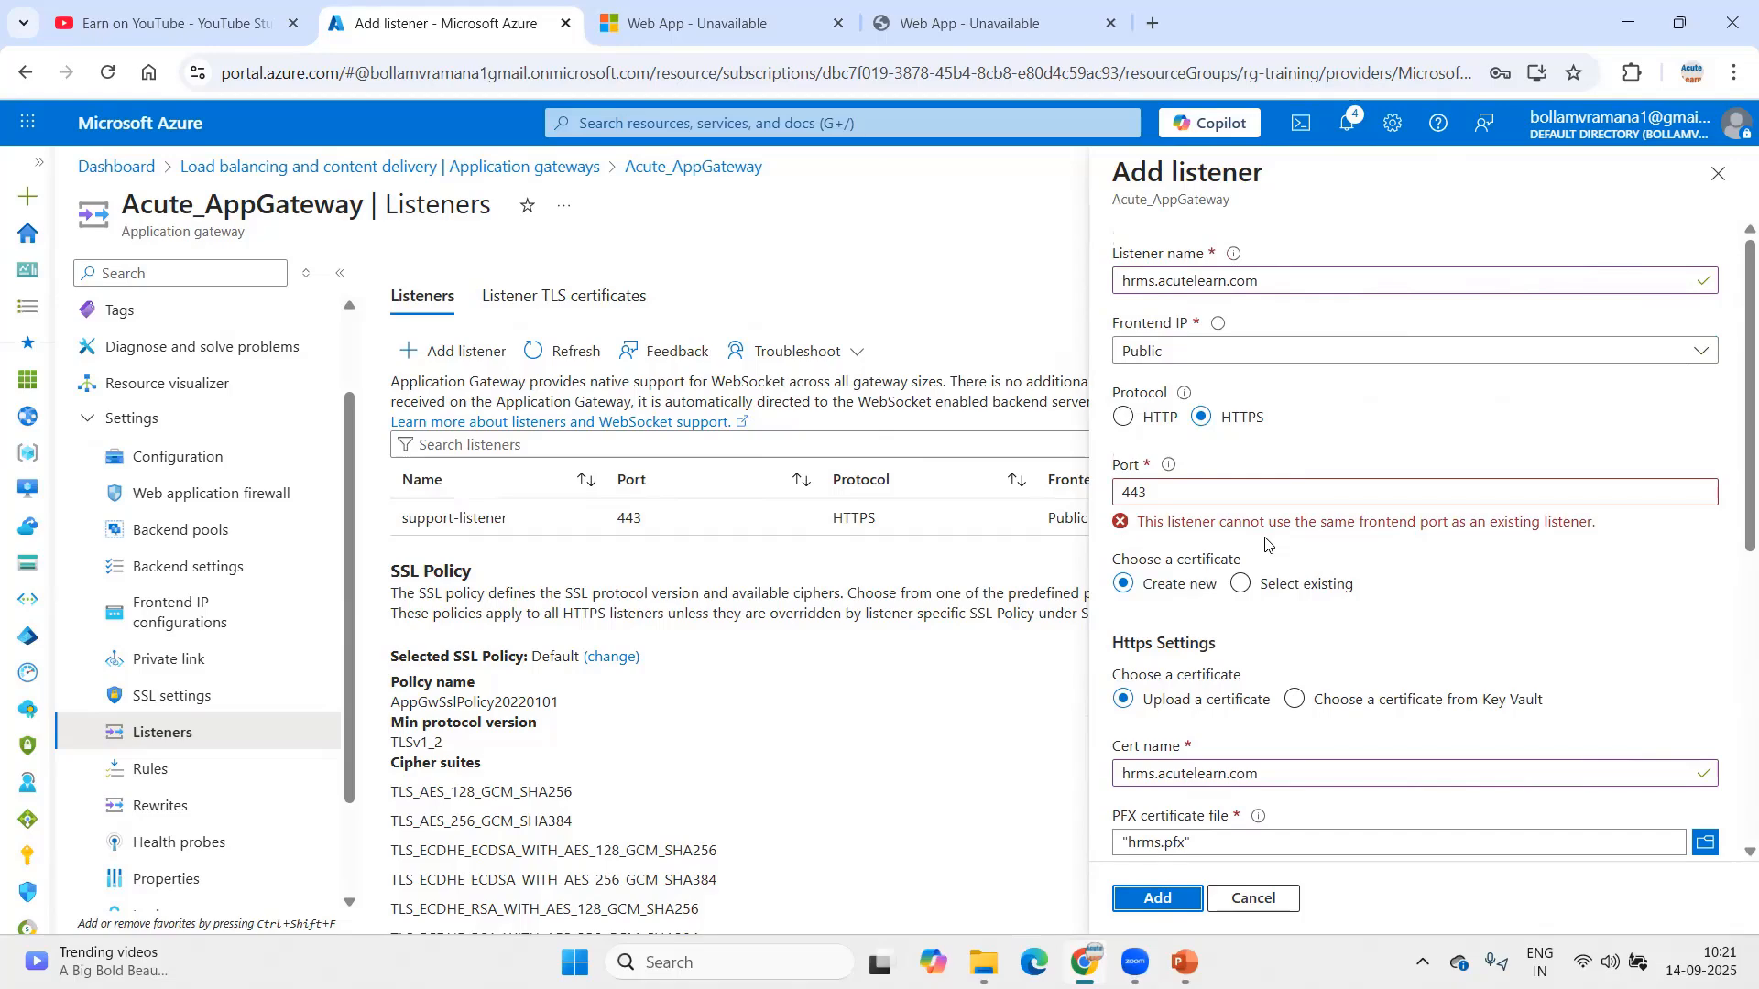
scroll(1273, 542, "down", 5)
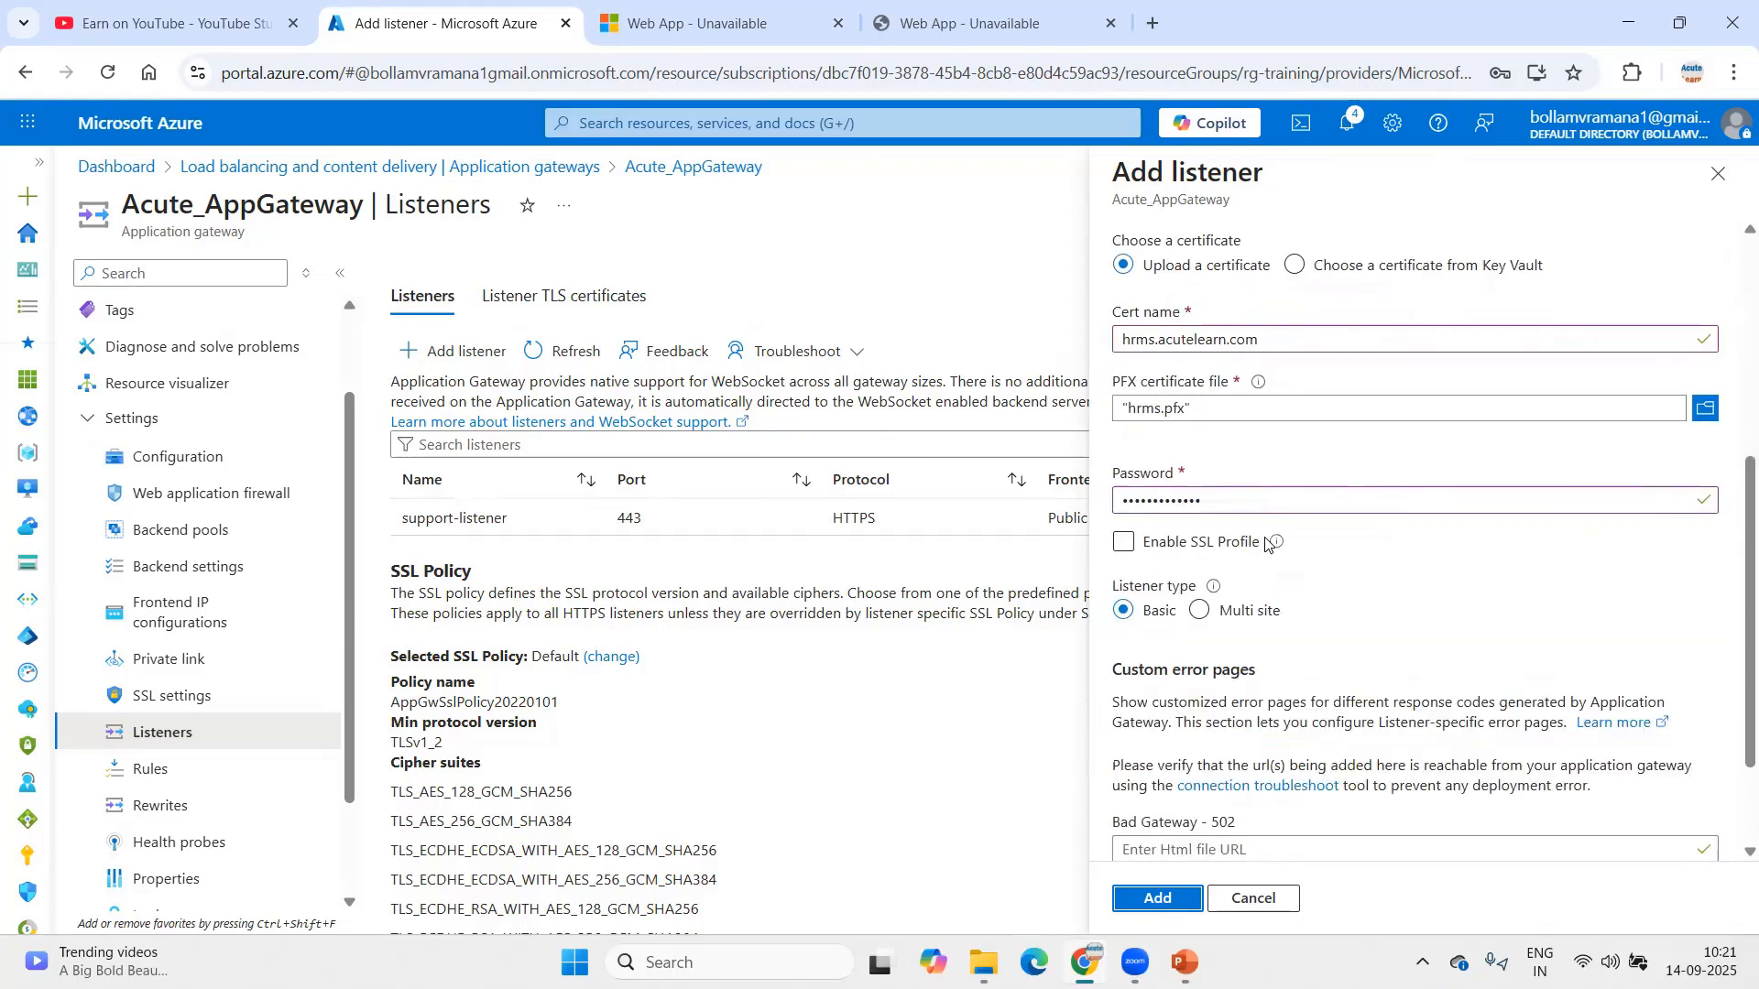
scroll(1281, 541, "down", 2)
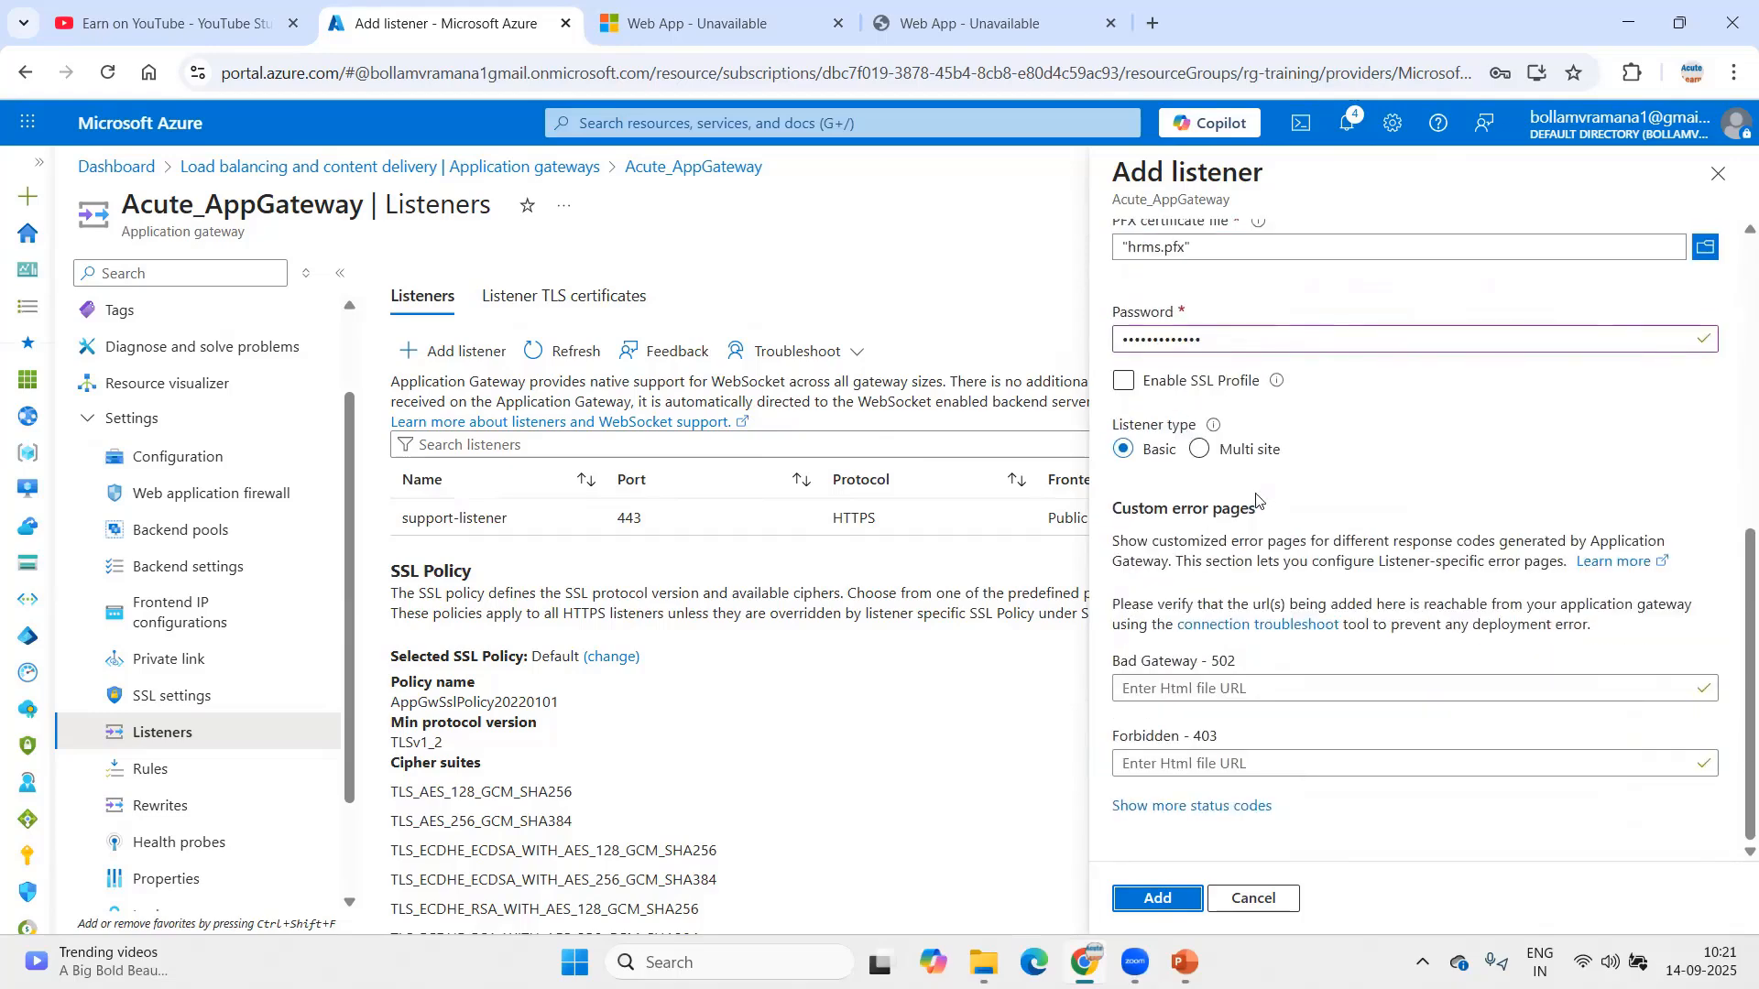
left_click(1198, 450)
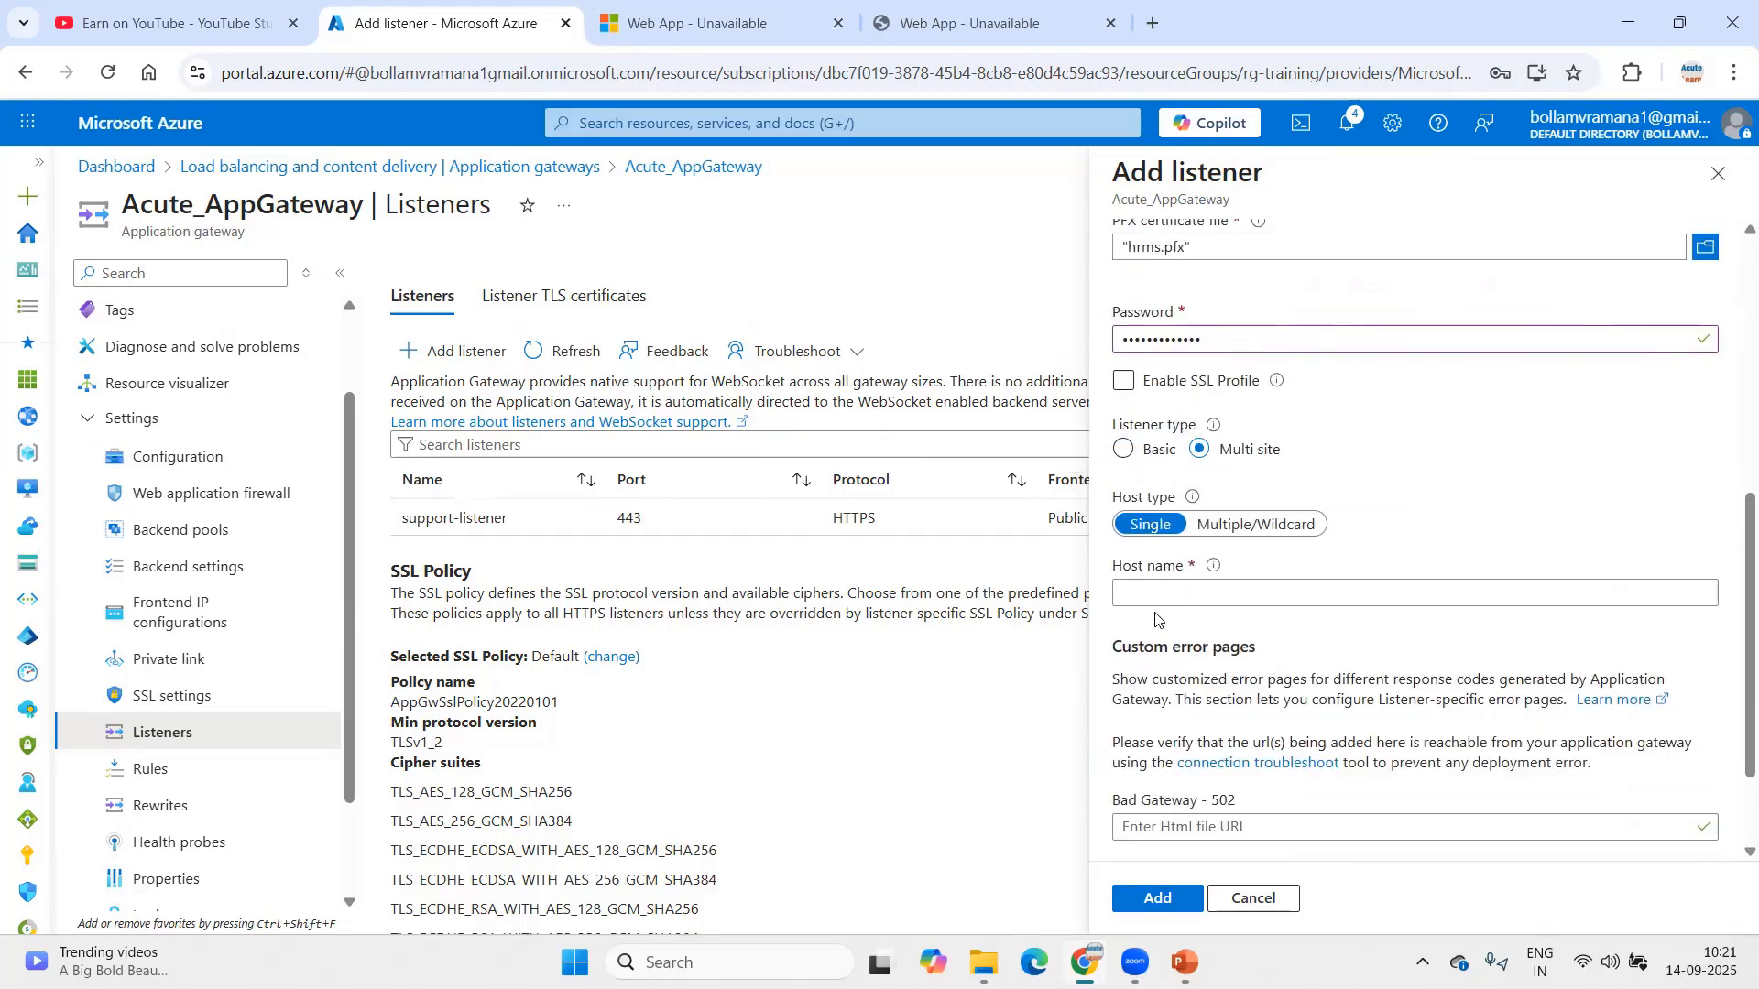
Step: Enter host name hrms.acutelearn.com and add the HTTPS port 443 listener
left_click(1181, 595)
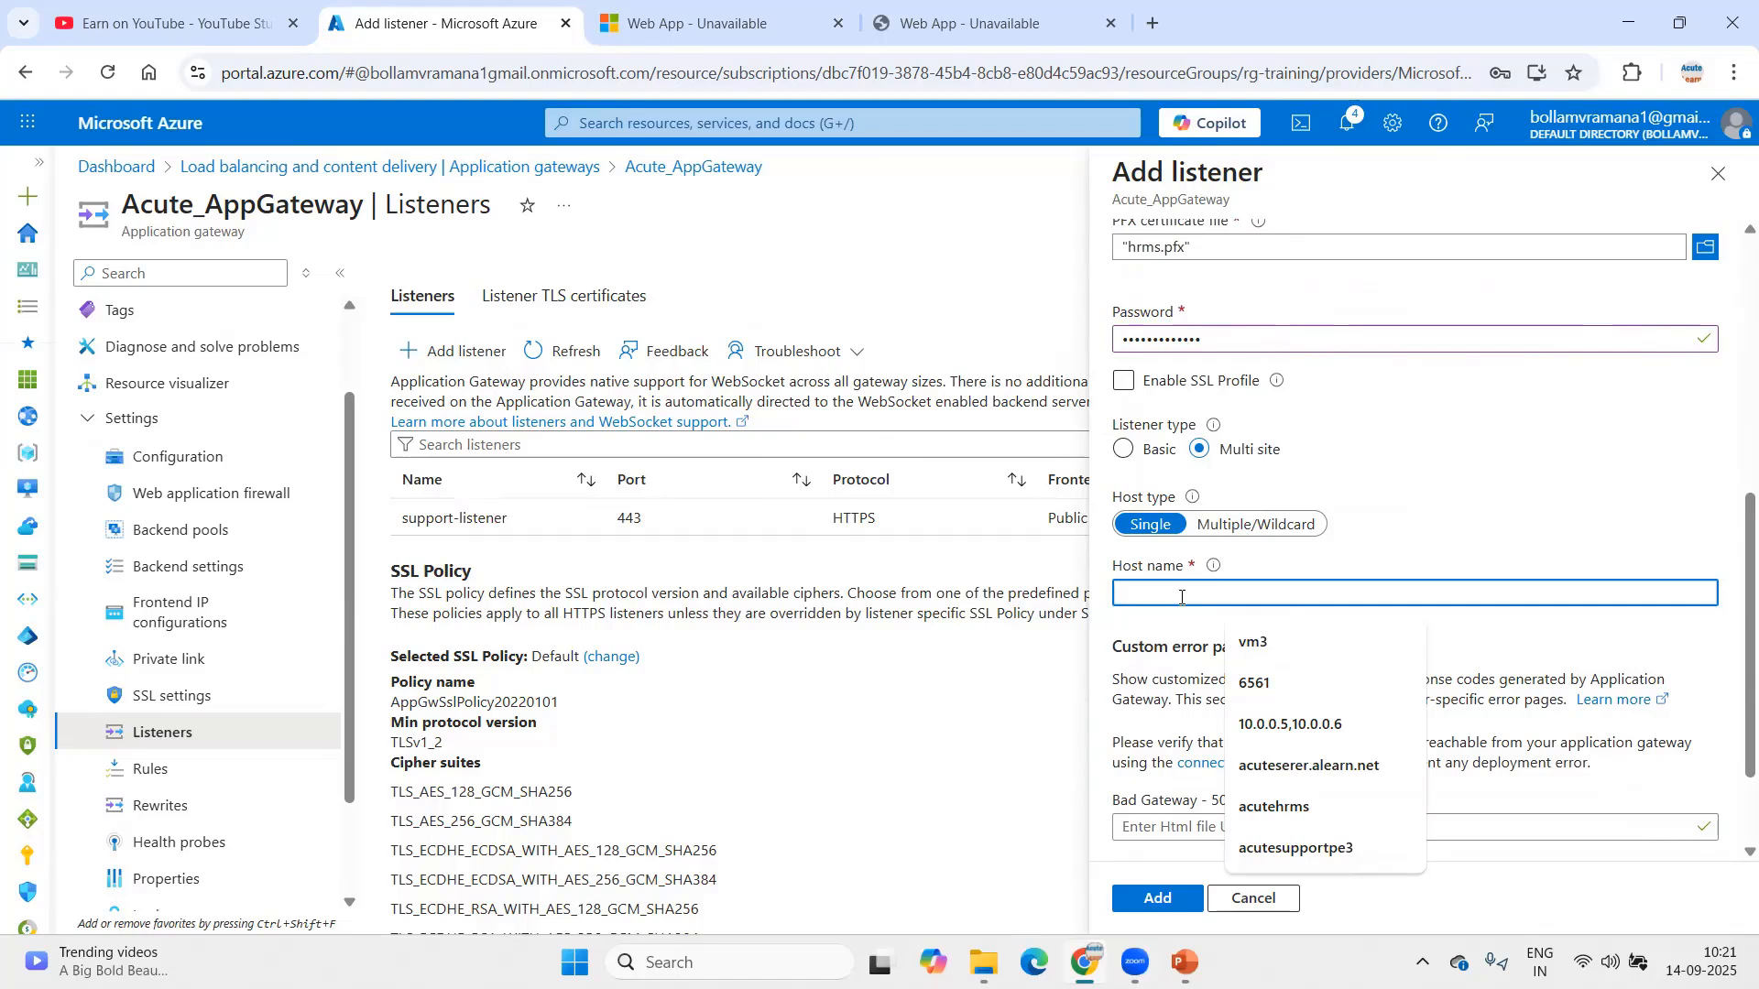
type("hrms.")
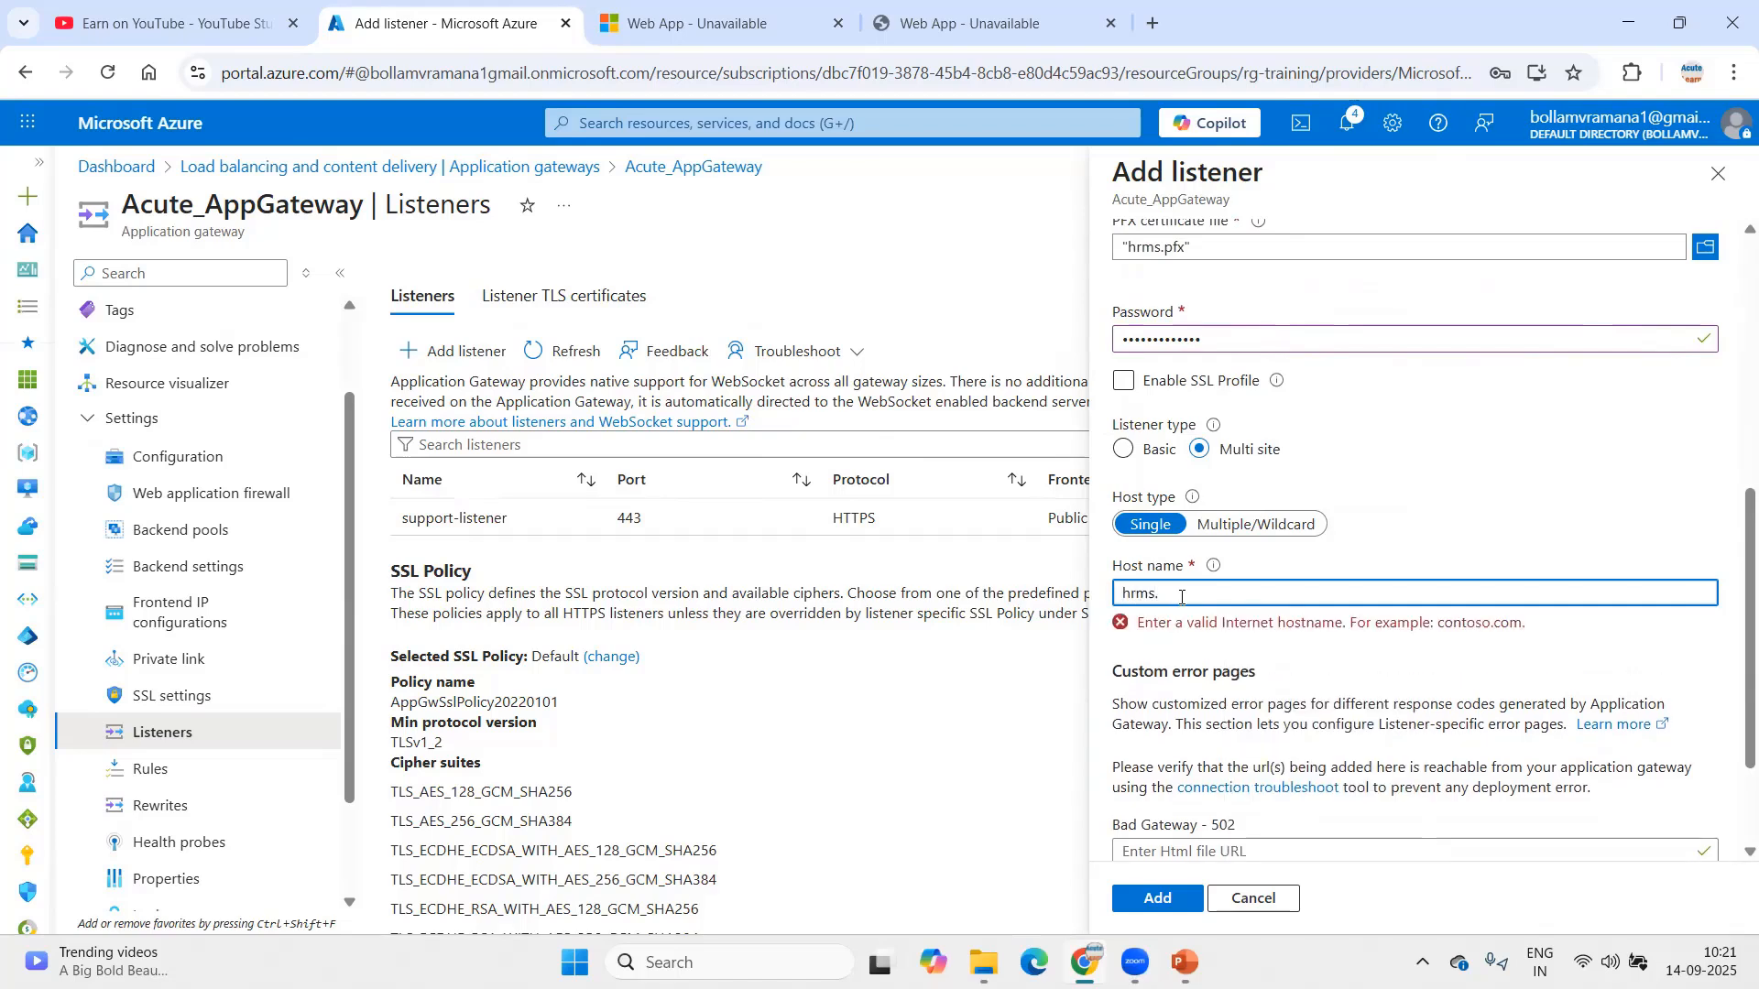
type("azurelearn.com")
scroll(1238, 703, "down", 2)
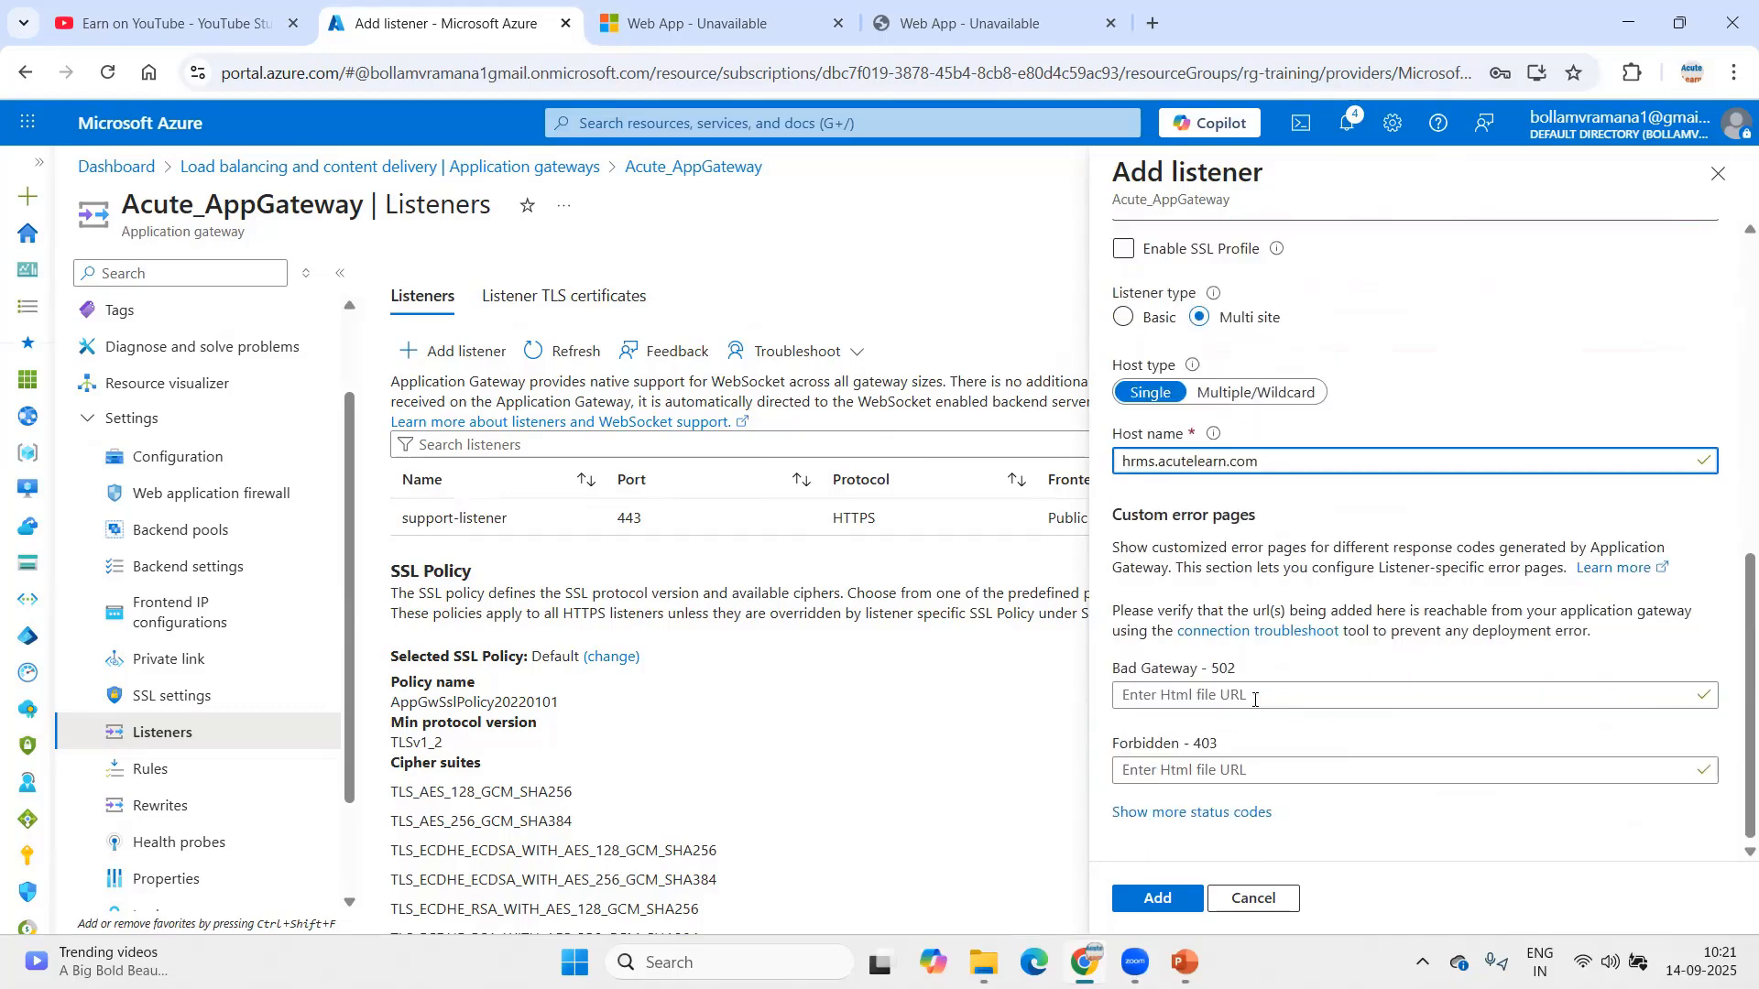
scroll(1264, 568, "up", 7)
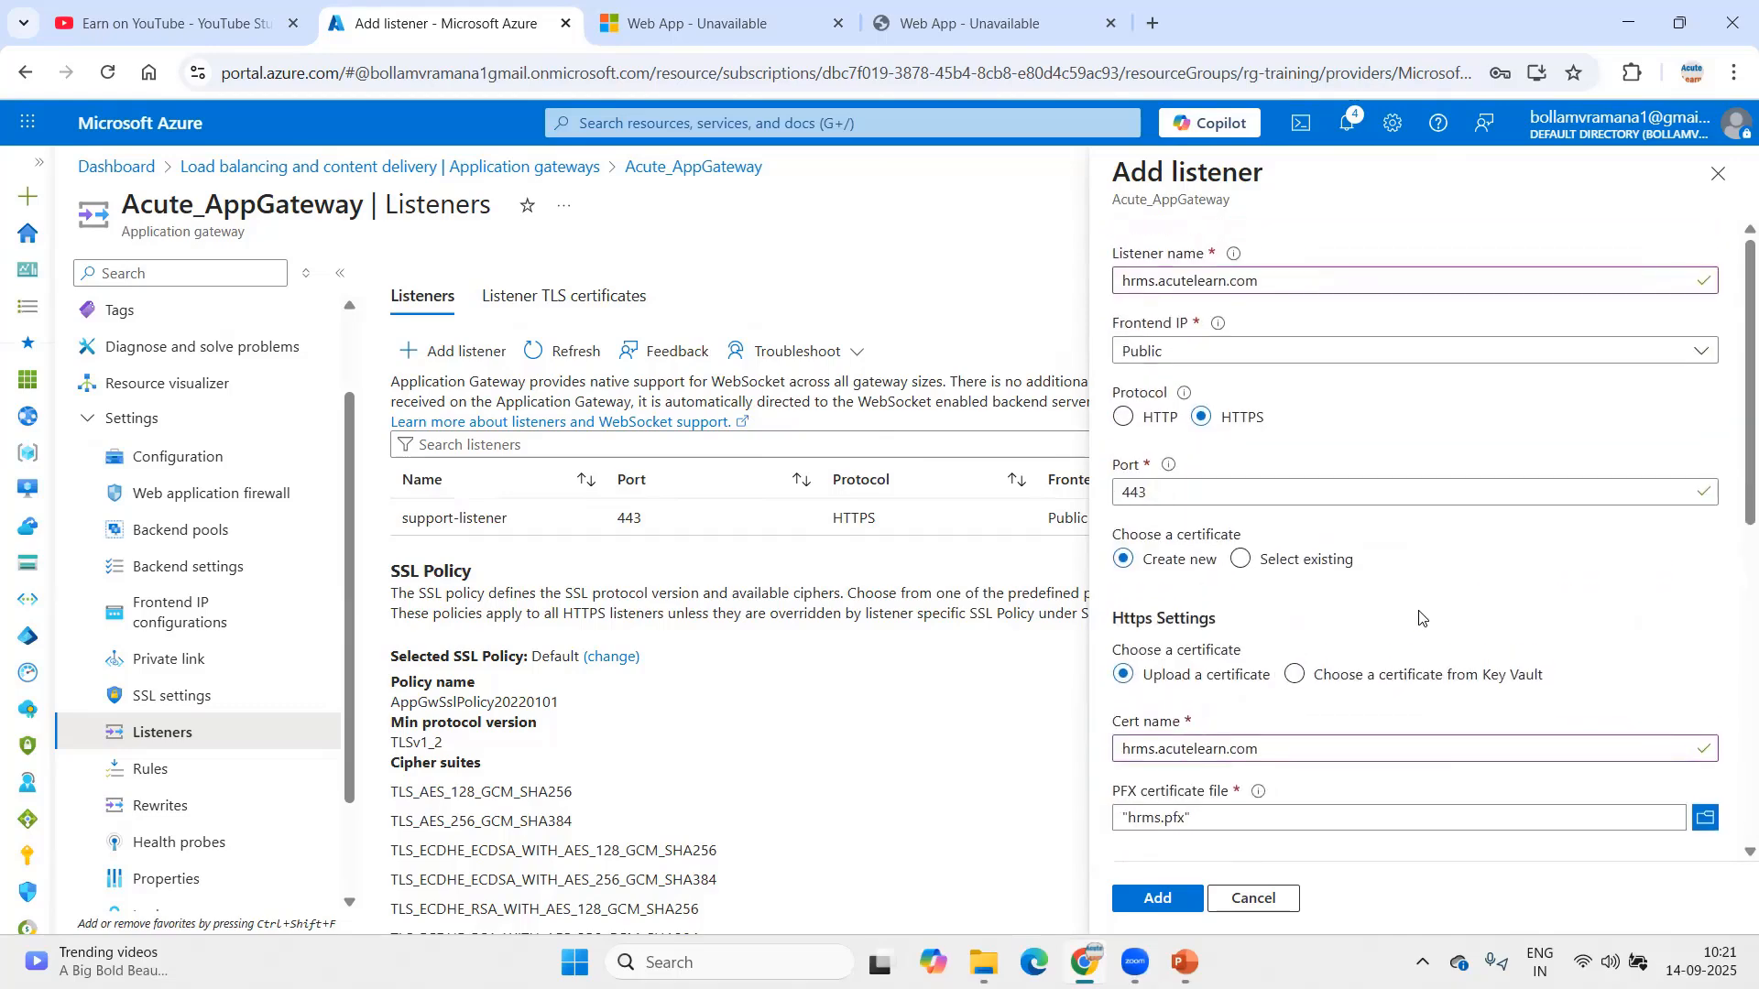
scroll(1416, 632, "down", 8)
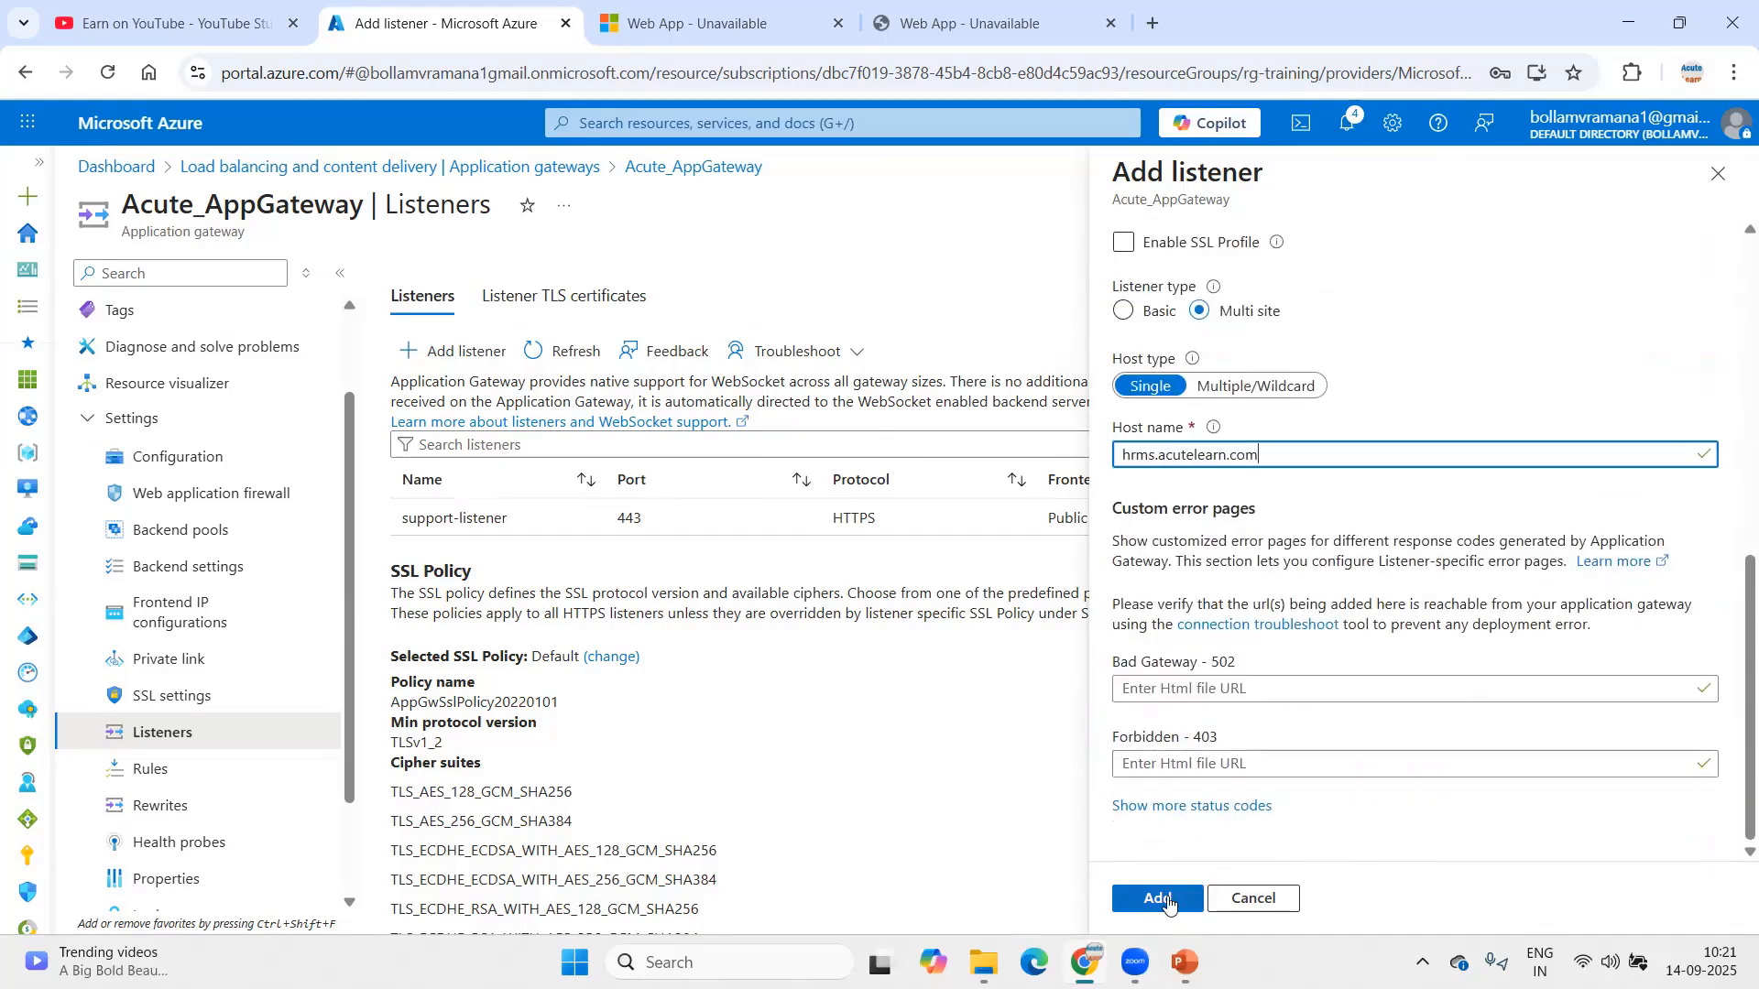
left_click(1167, 900)
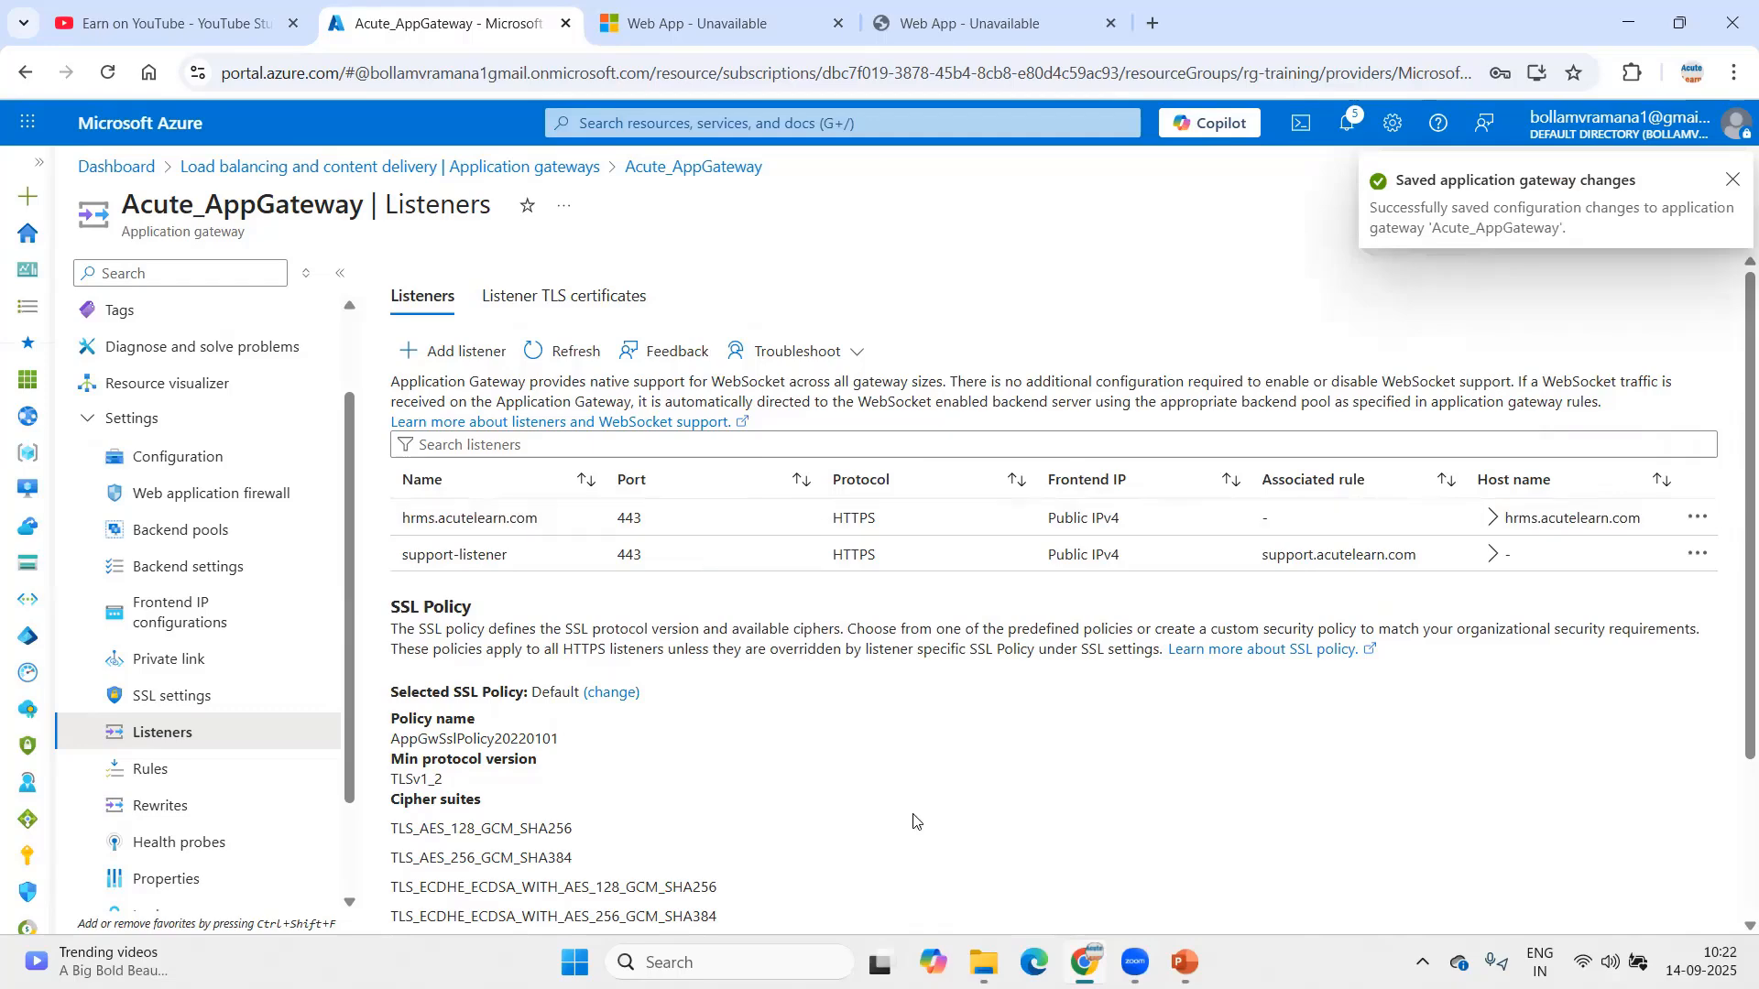
Step: Check the delivery steps slide, then start adding a backend pool to Acute_AppGateway
key("alt+Tab")
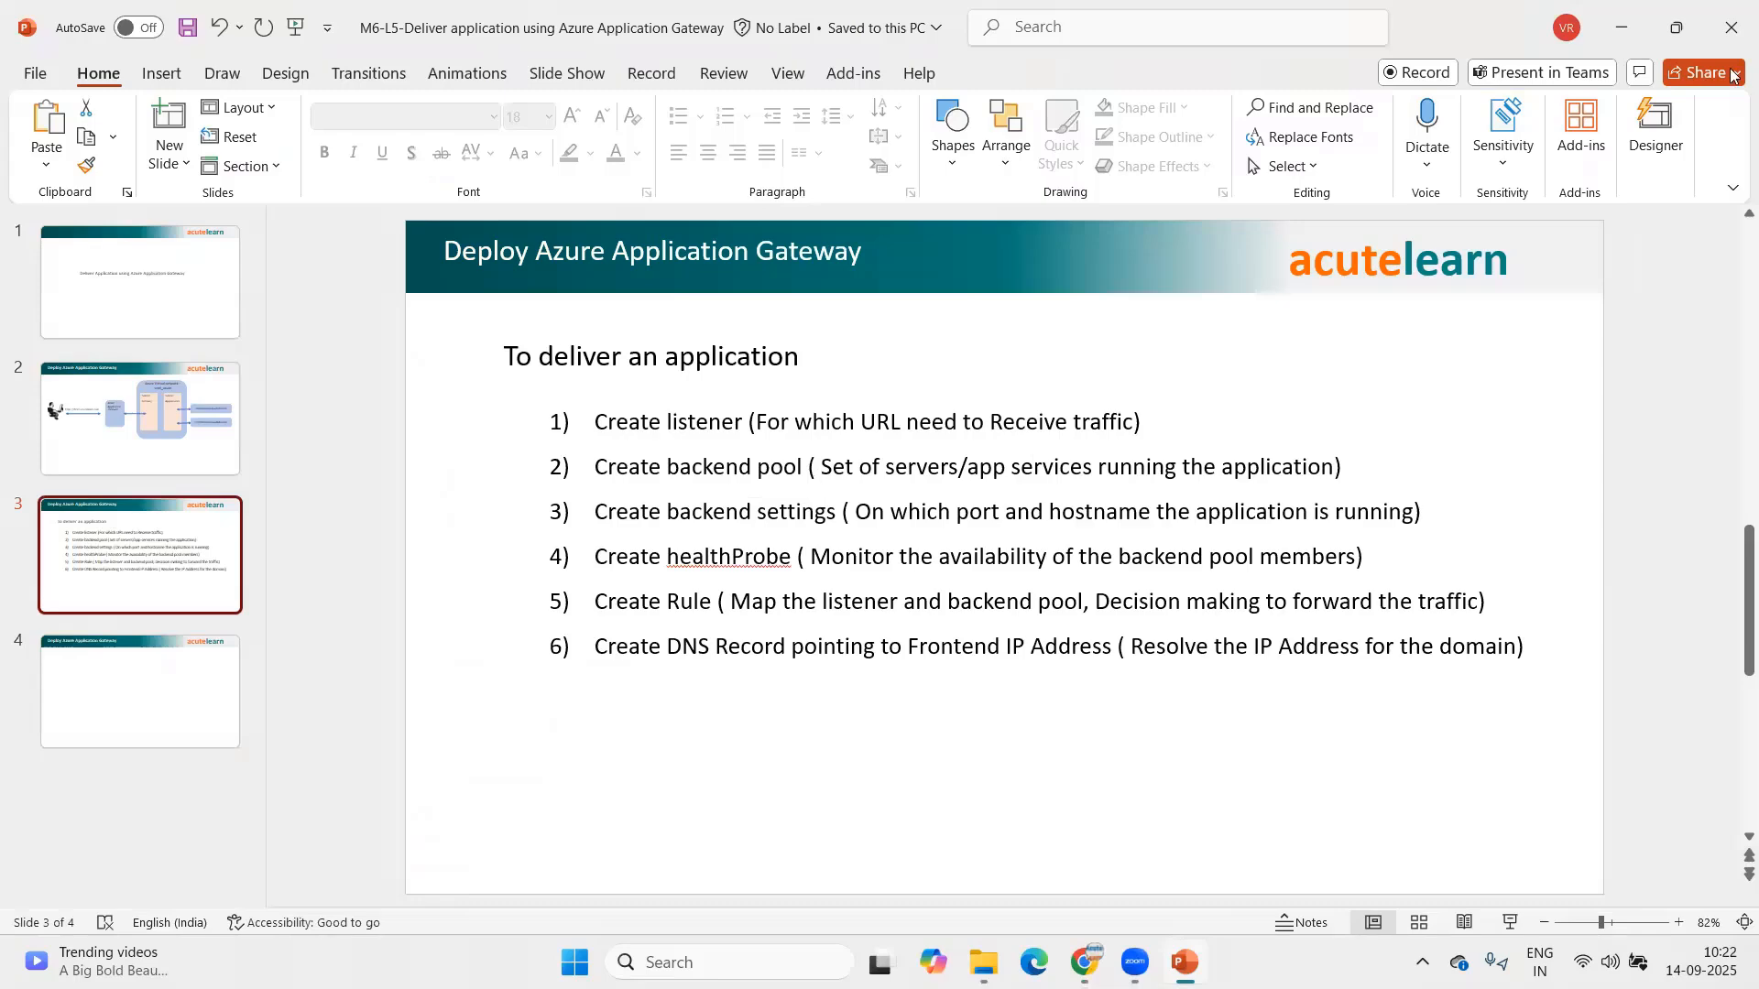
left_click(1629, 29)
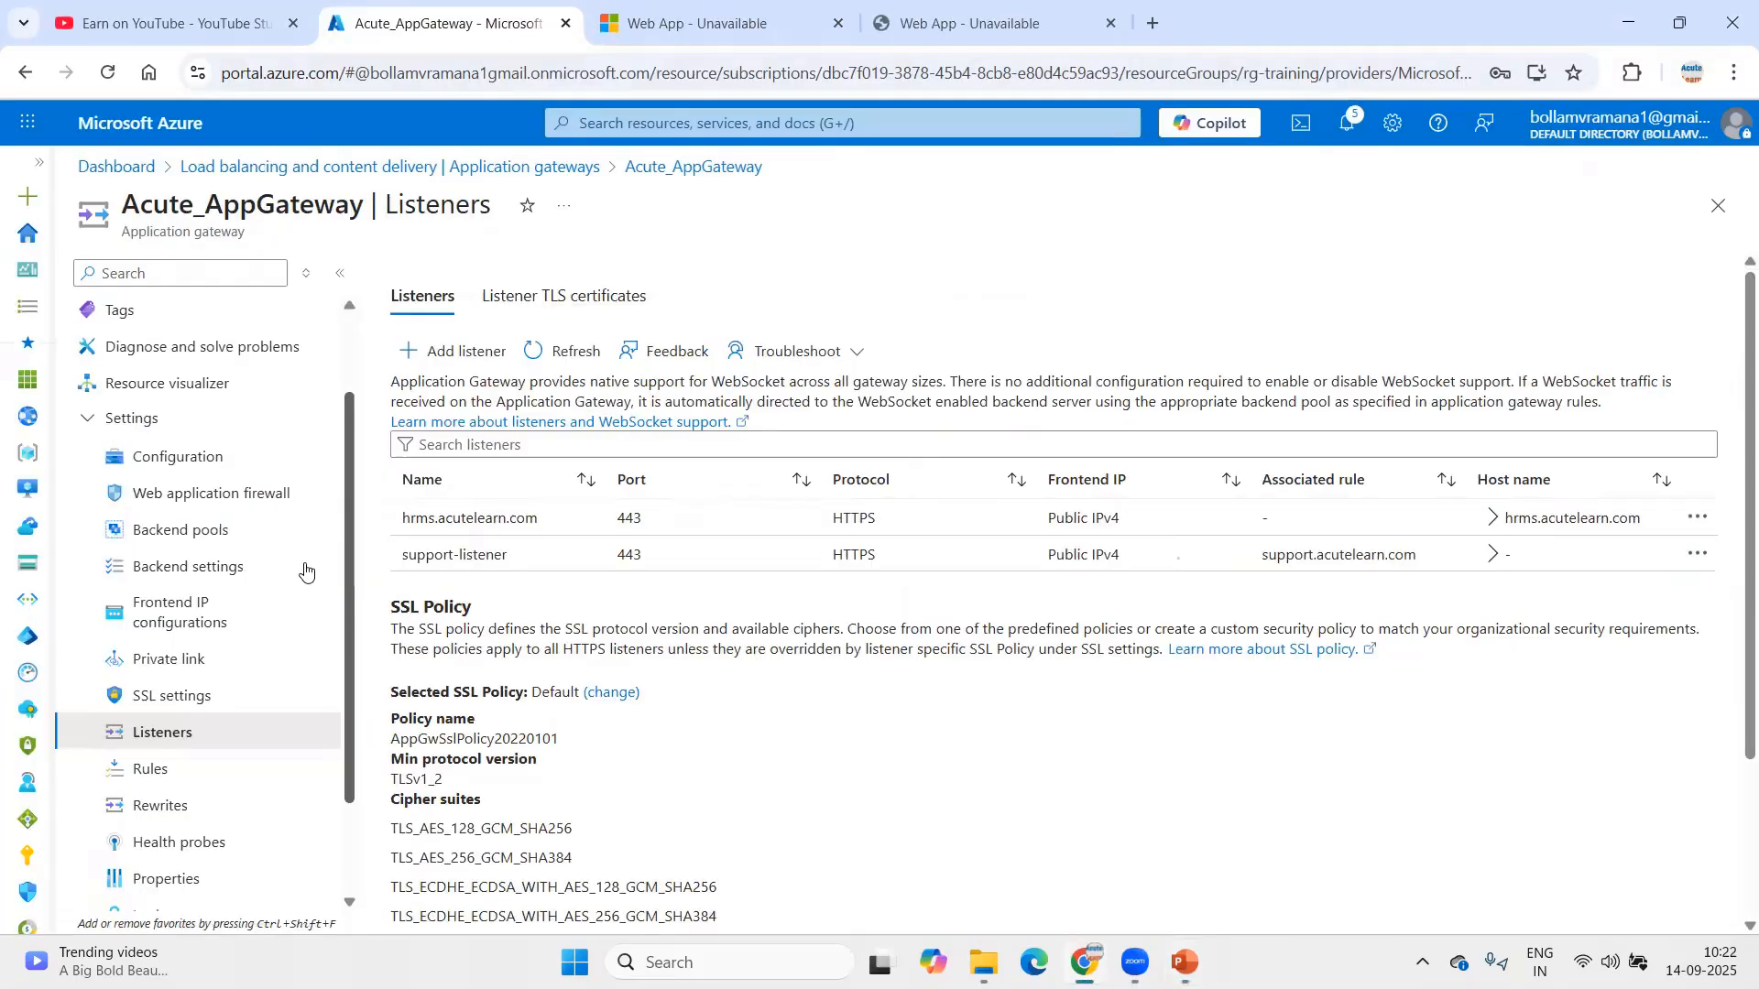
left_click(213, 535)
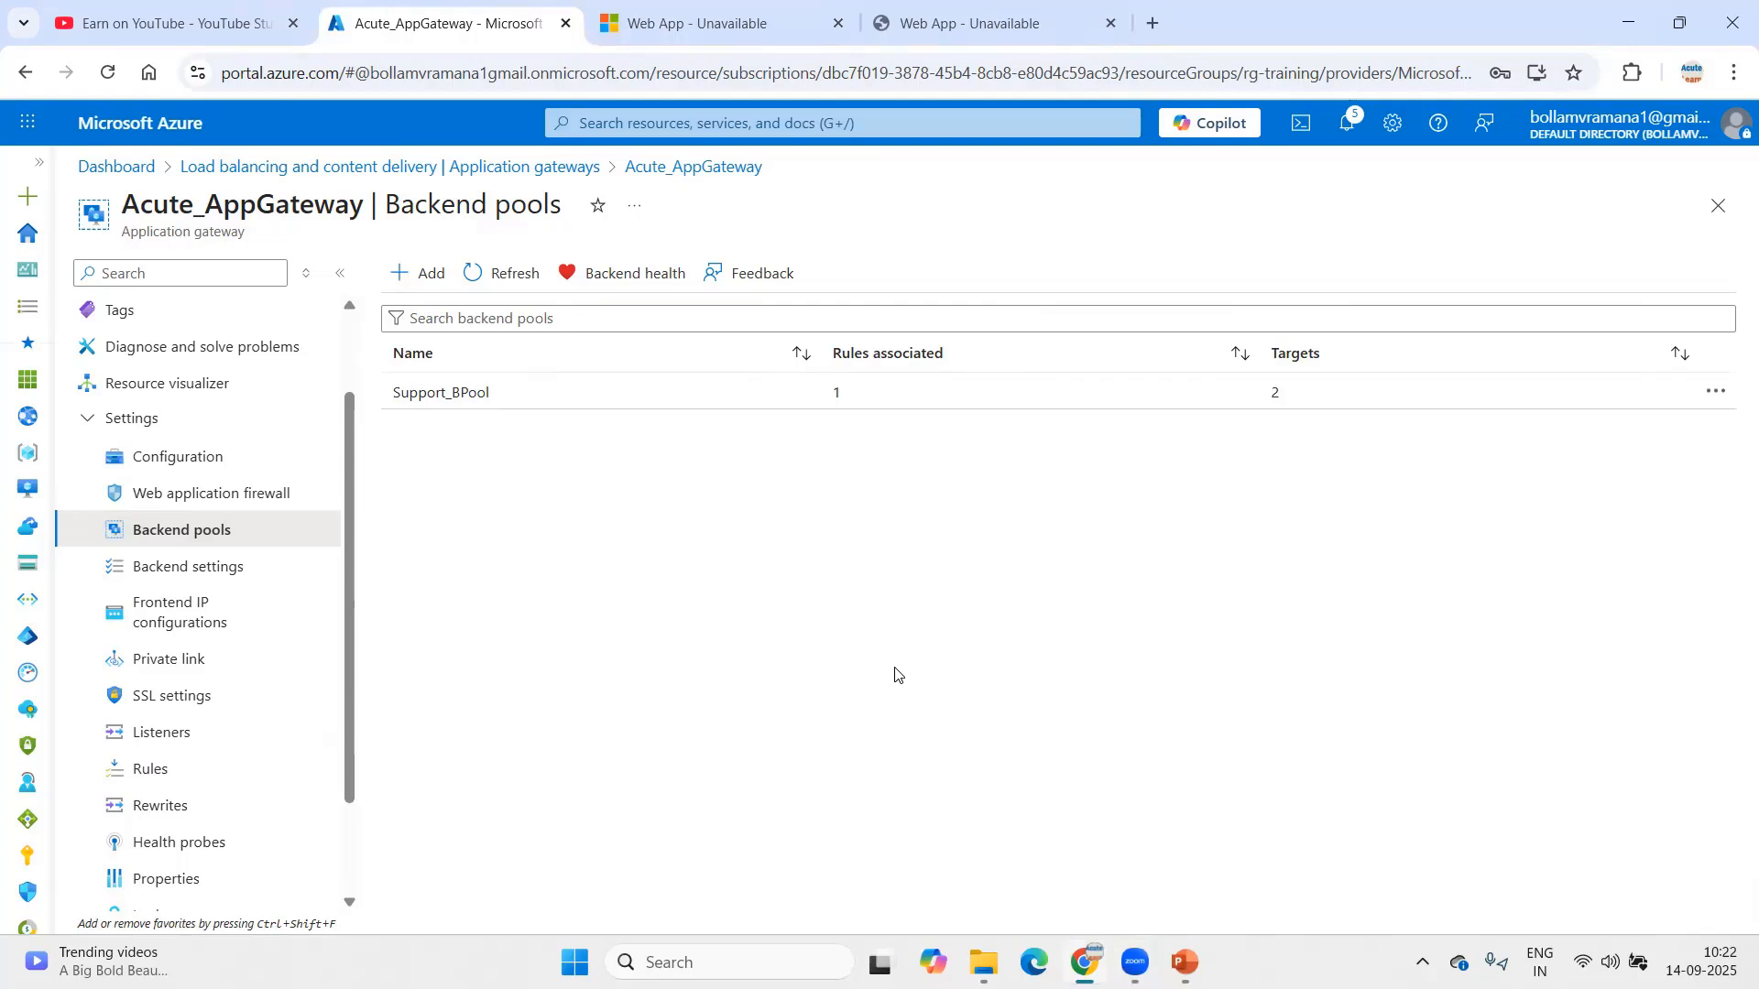
left_click(414, 273)
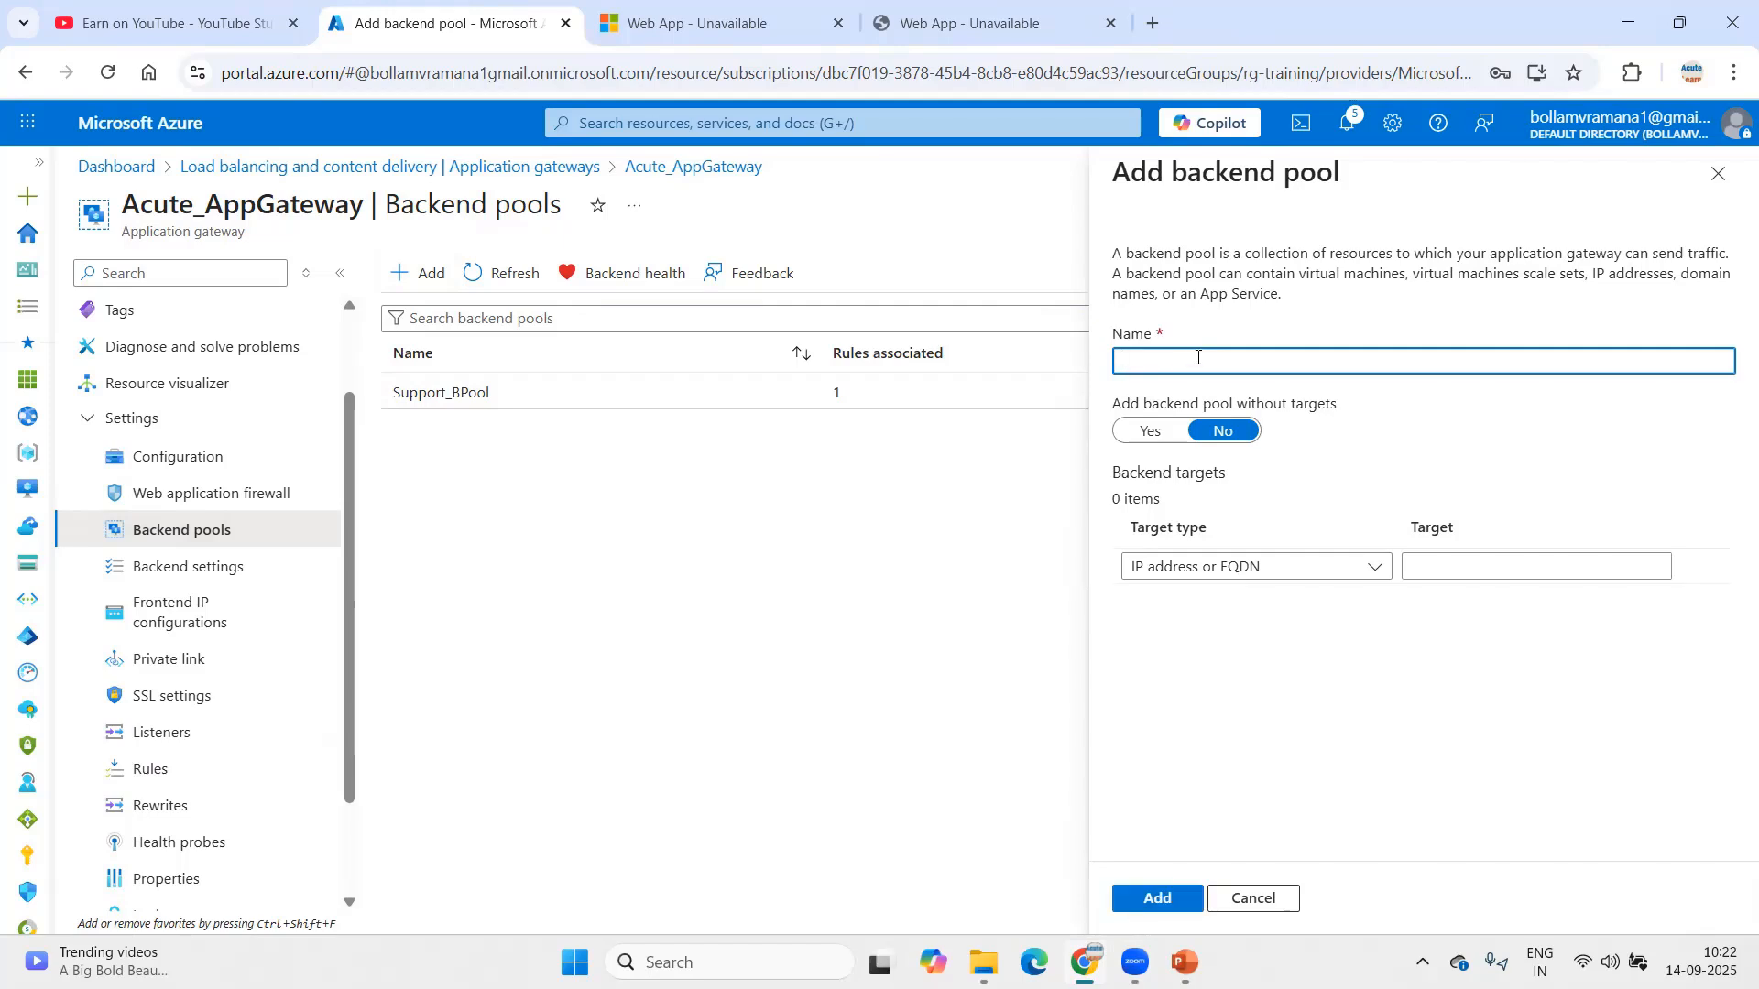
Step: Create pool hrms_bpool with App Services acutehrms1 and acutehrms2 as its two targets
type("hrms_bpool")
left_click(1207, 562)
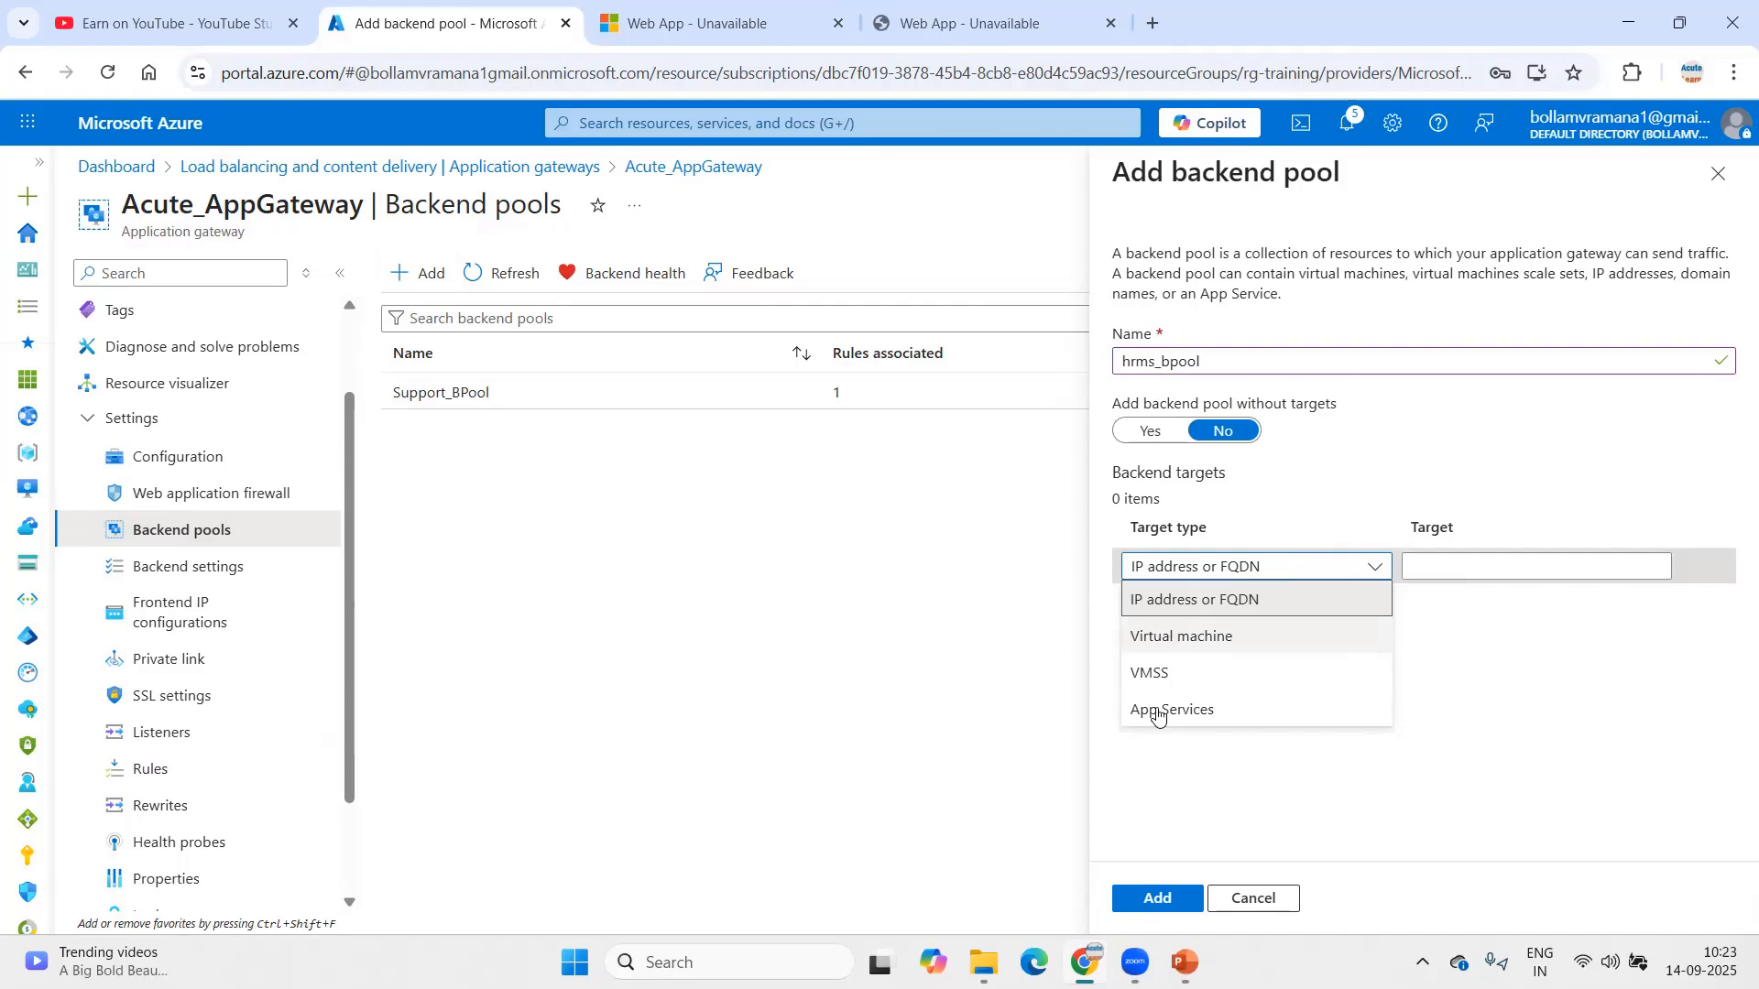
left_click(1174, 711)
left_click(1457, 567)
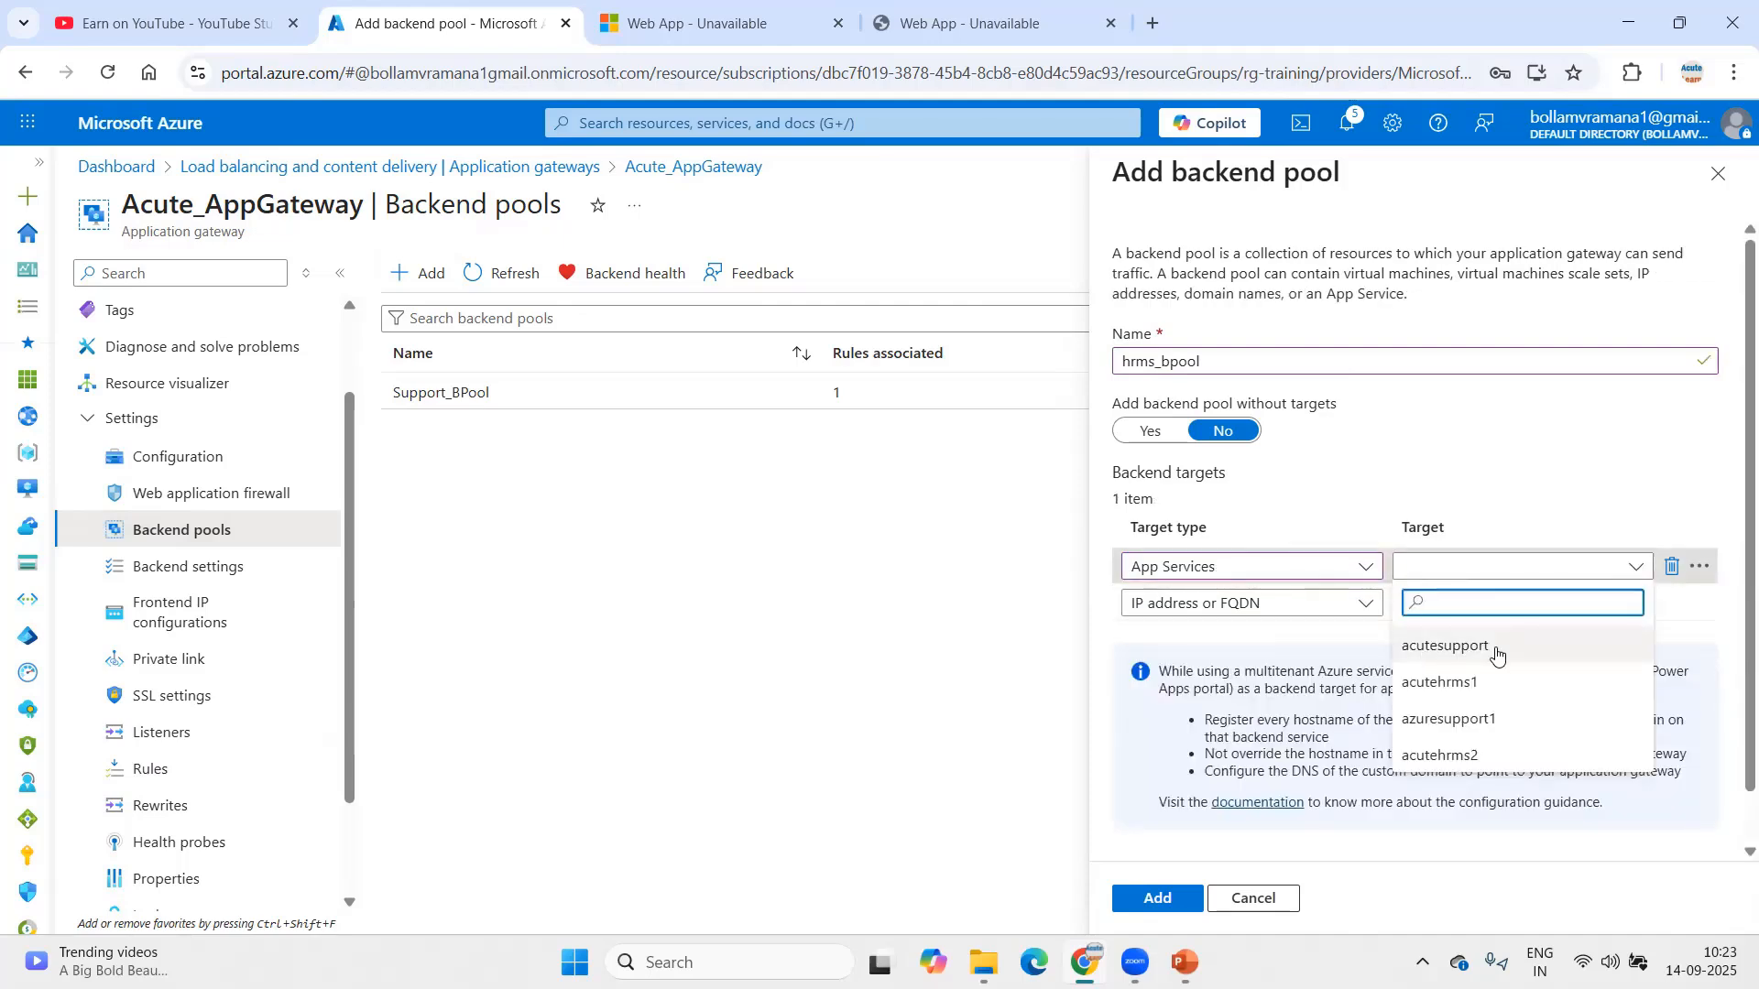
left_click(1491, 689)
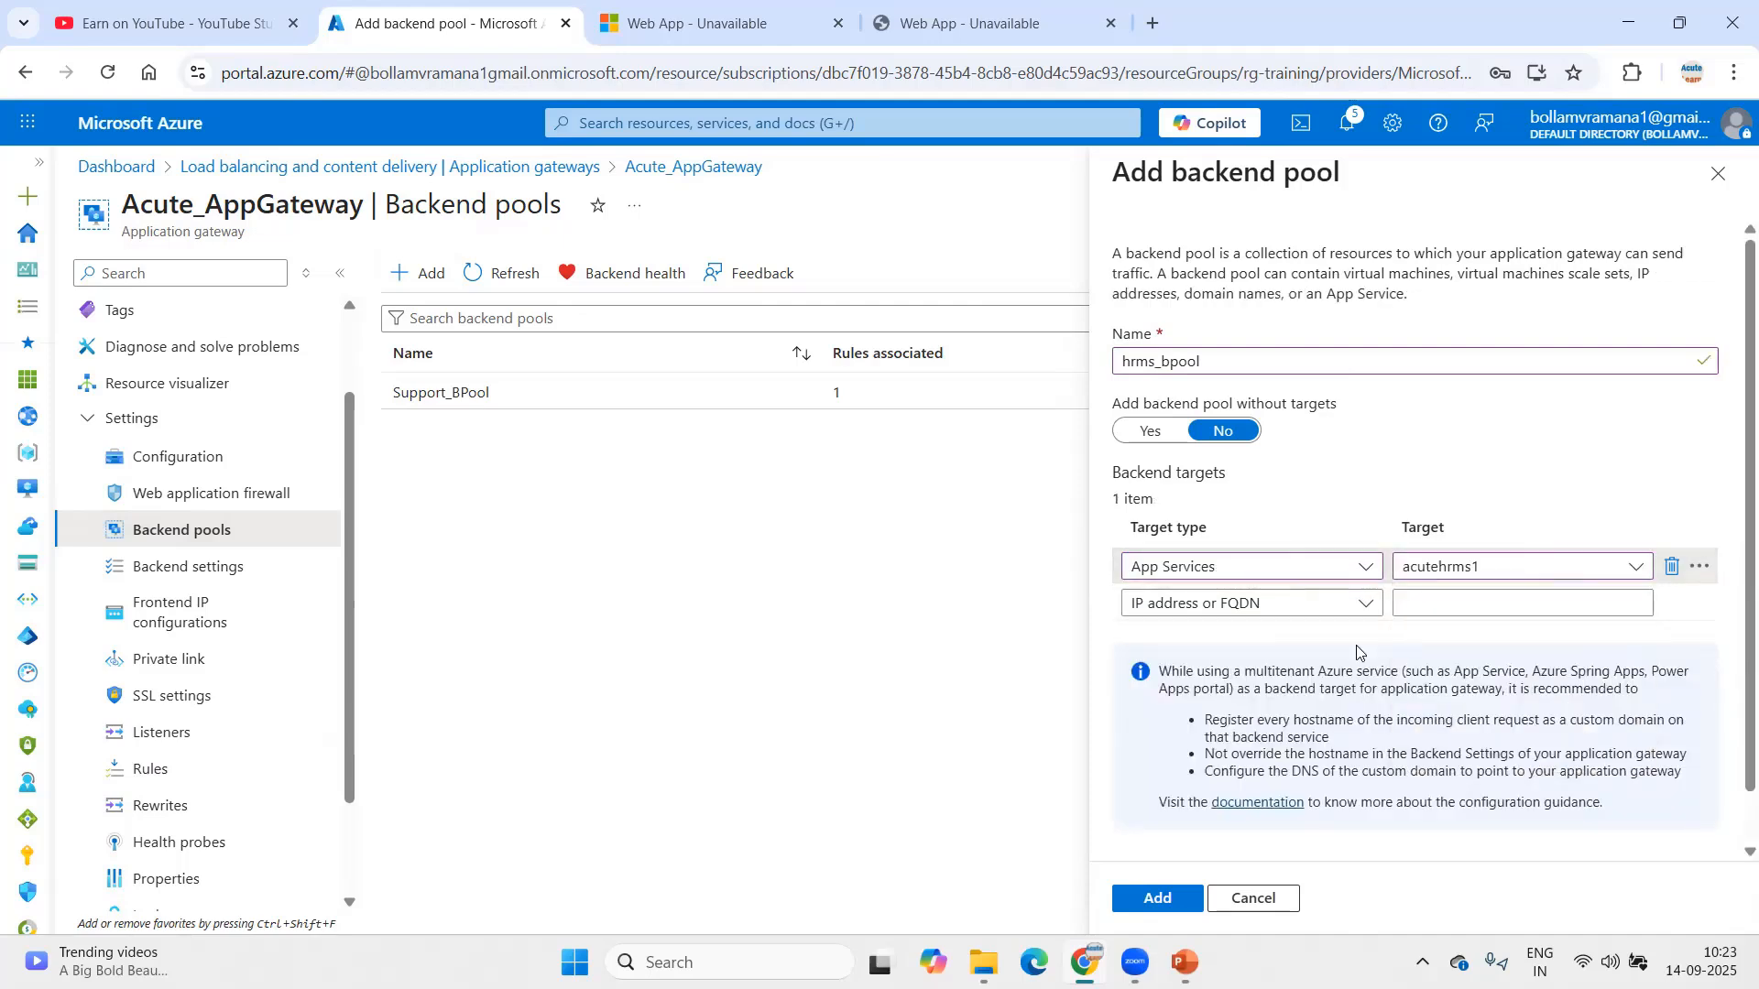
left_click(1306, 611)
left_click(1171, 745)
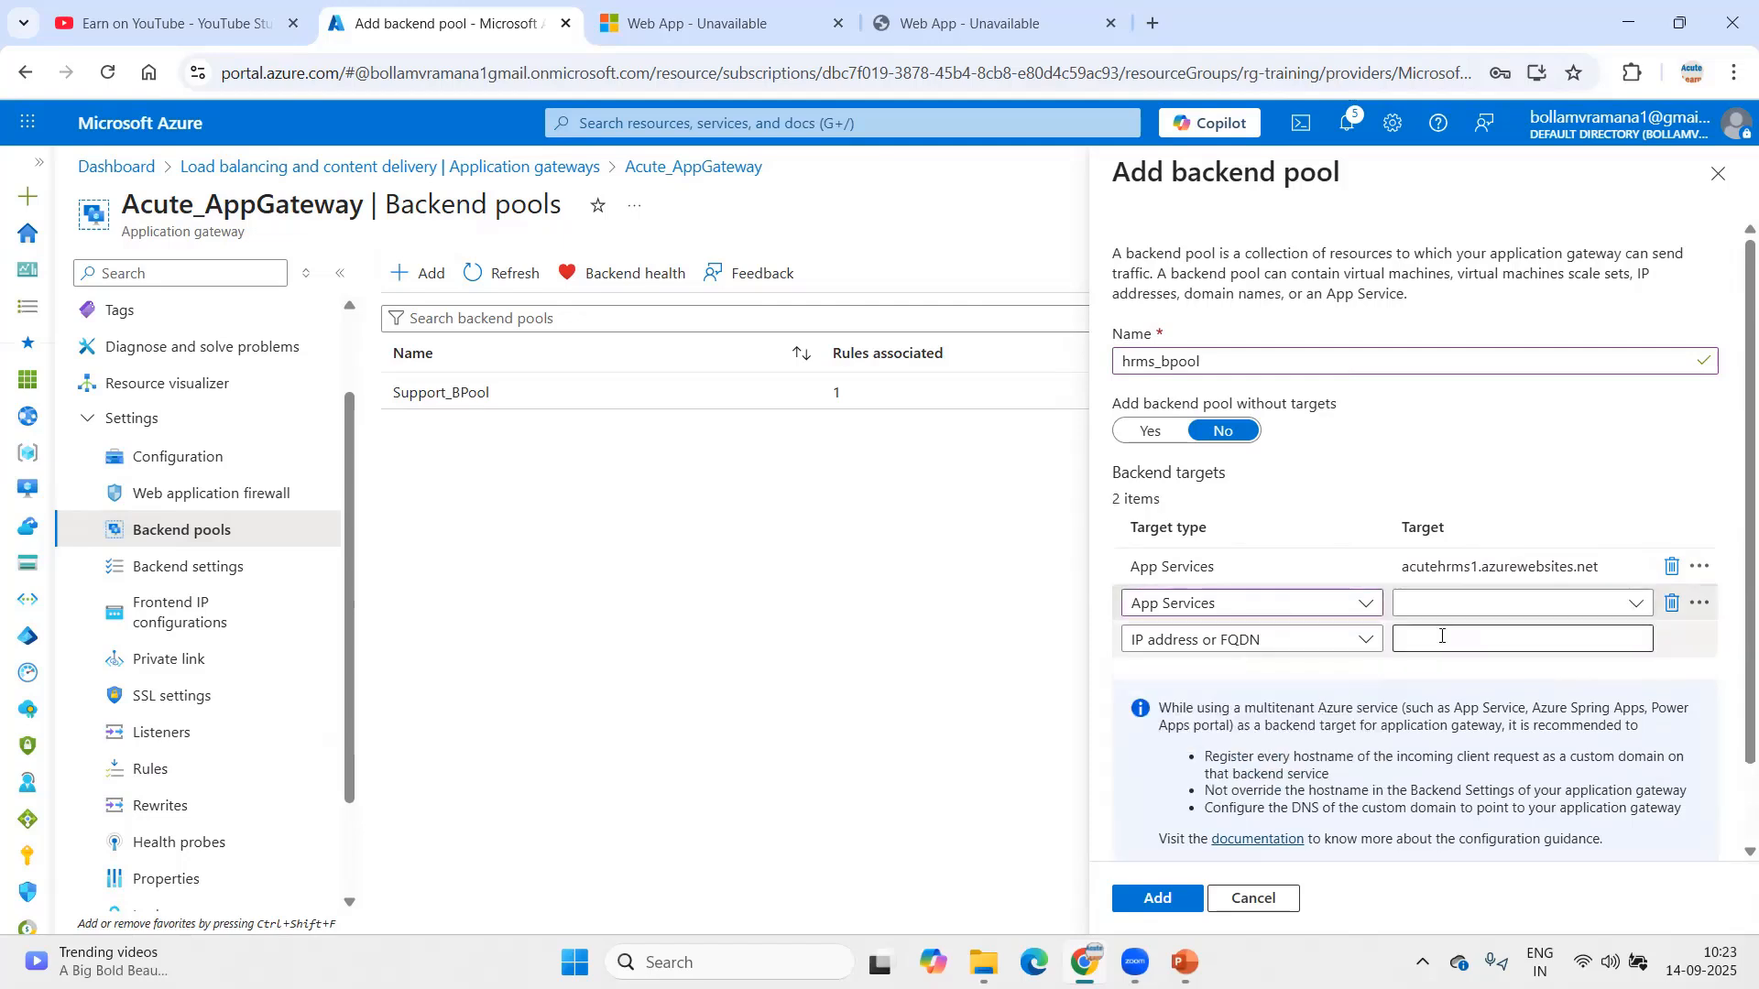
left_click(1465, 603)
left_click(1453, 788)
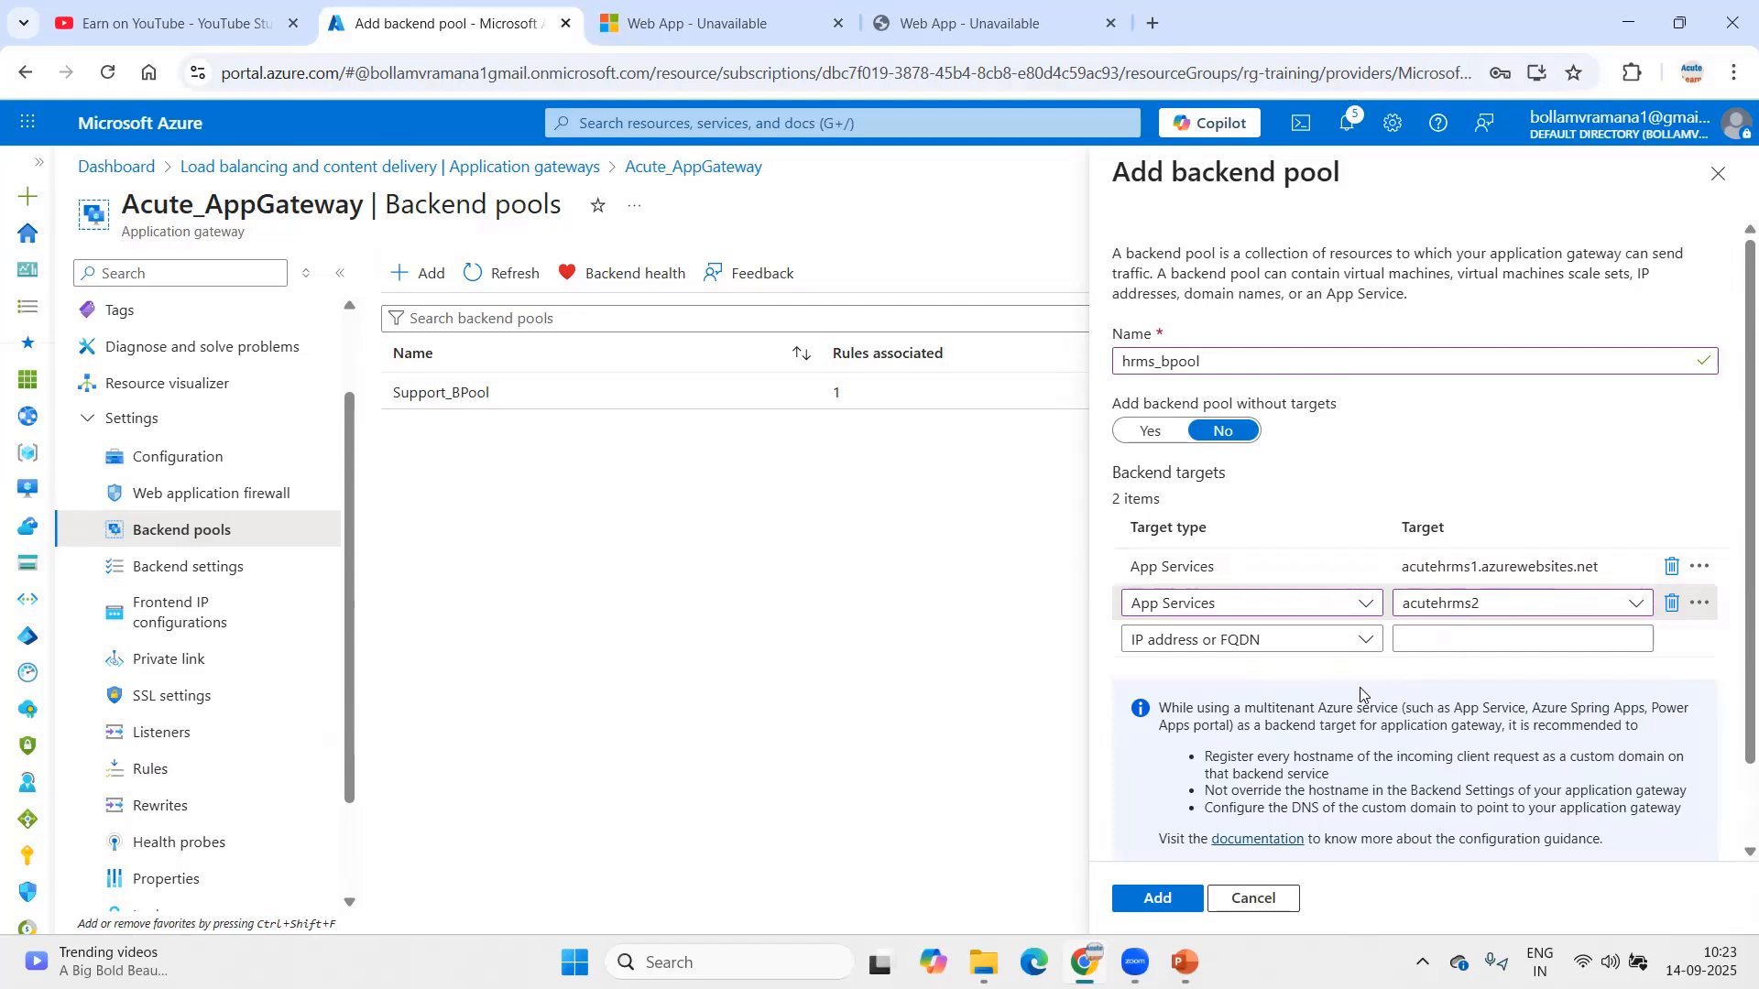
left_click(1158, 899)
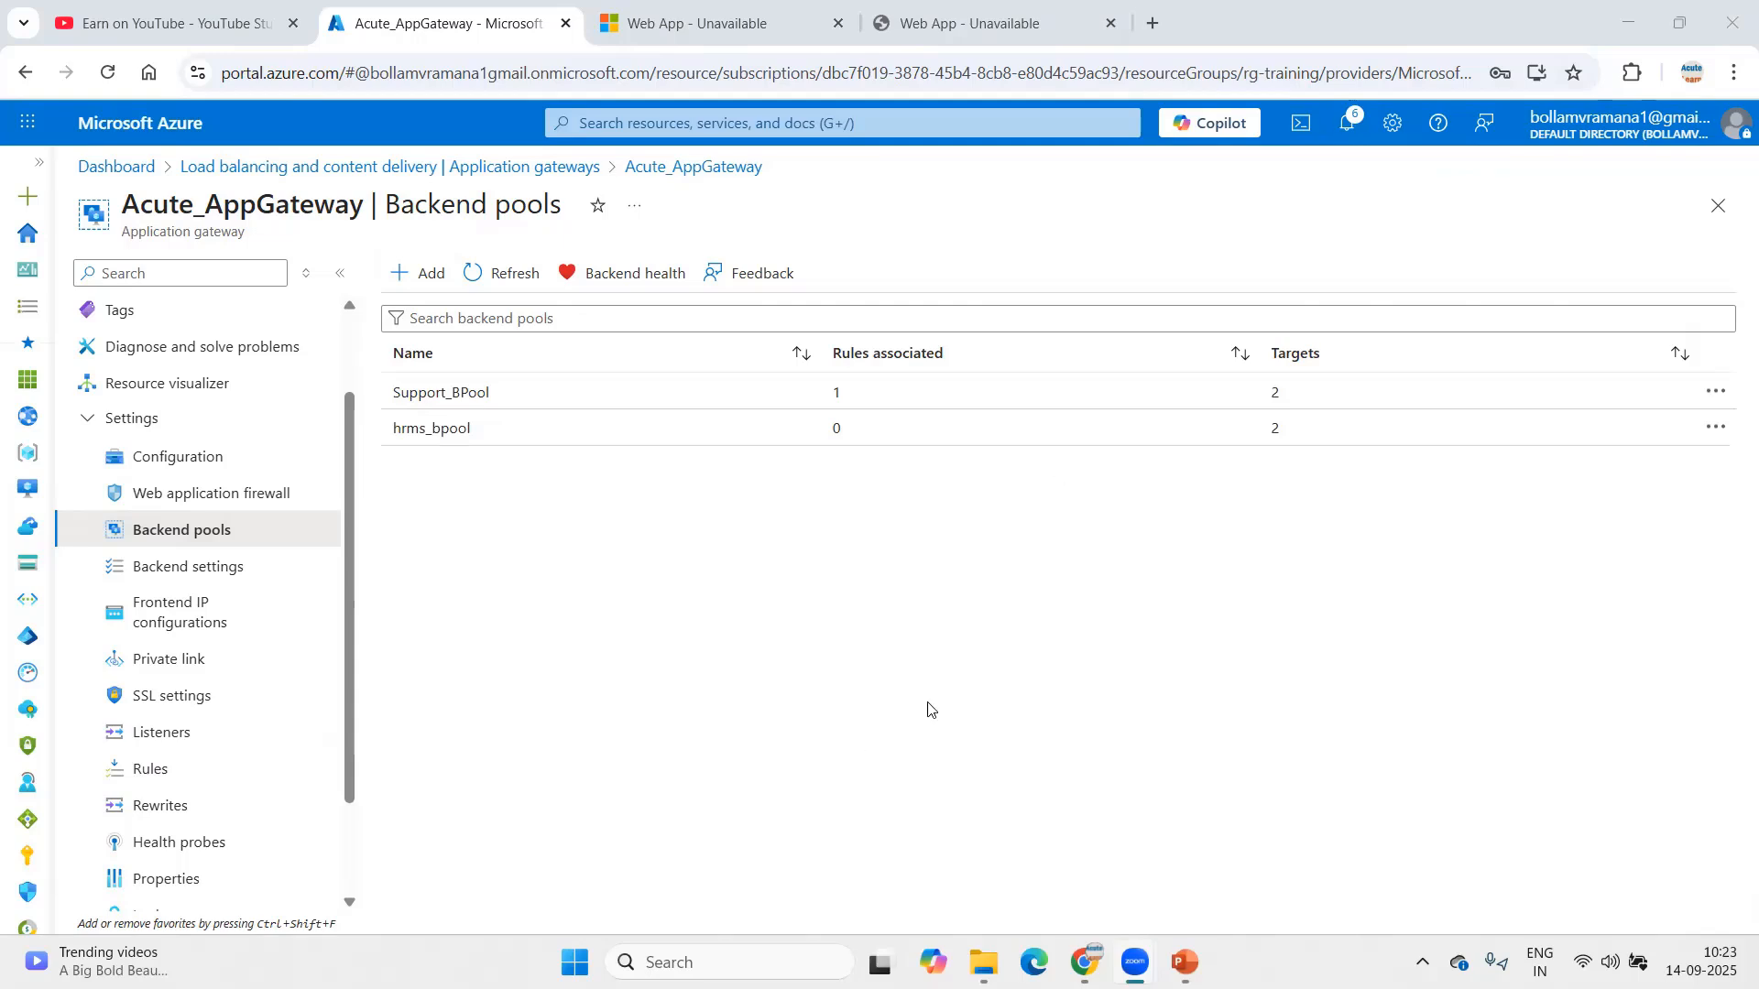
Step: Start a new backend setting named hrms_besettings using the HTTPS protocol
left_click(1183, 960)
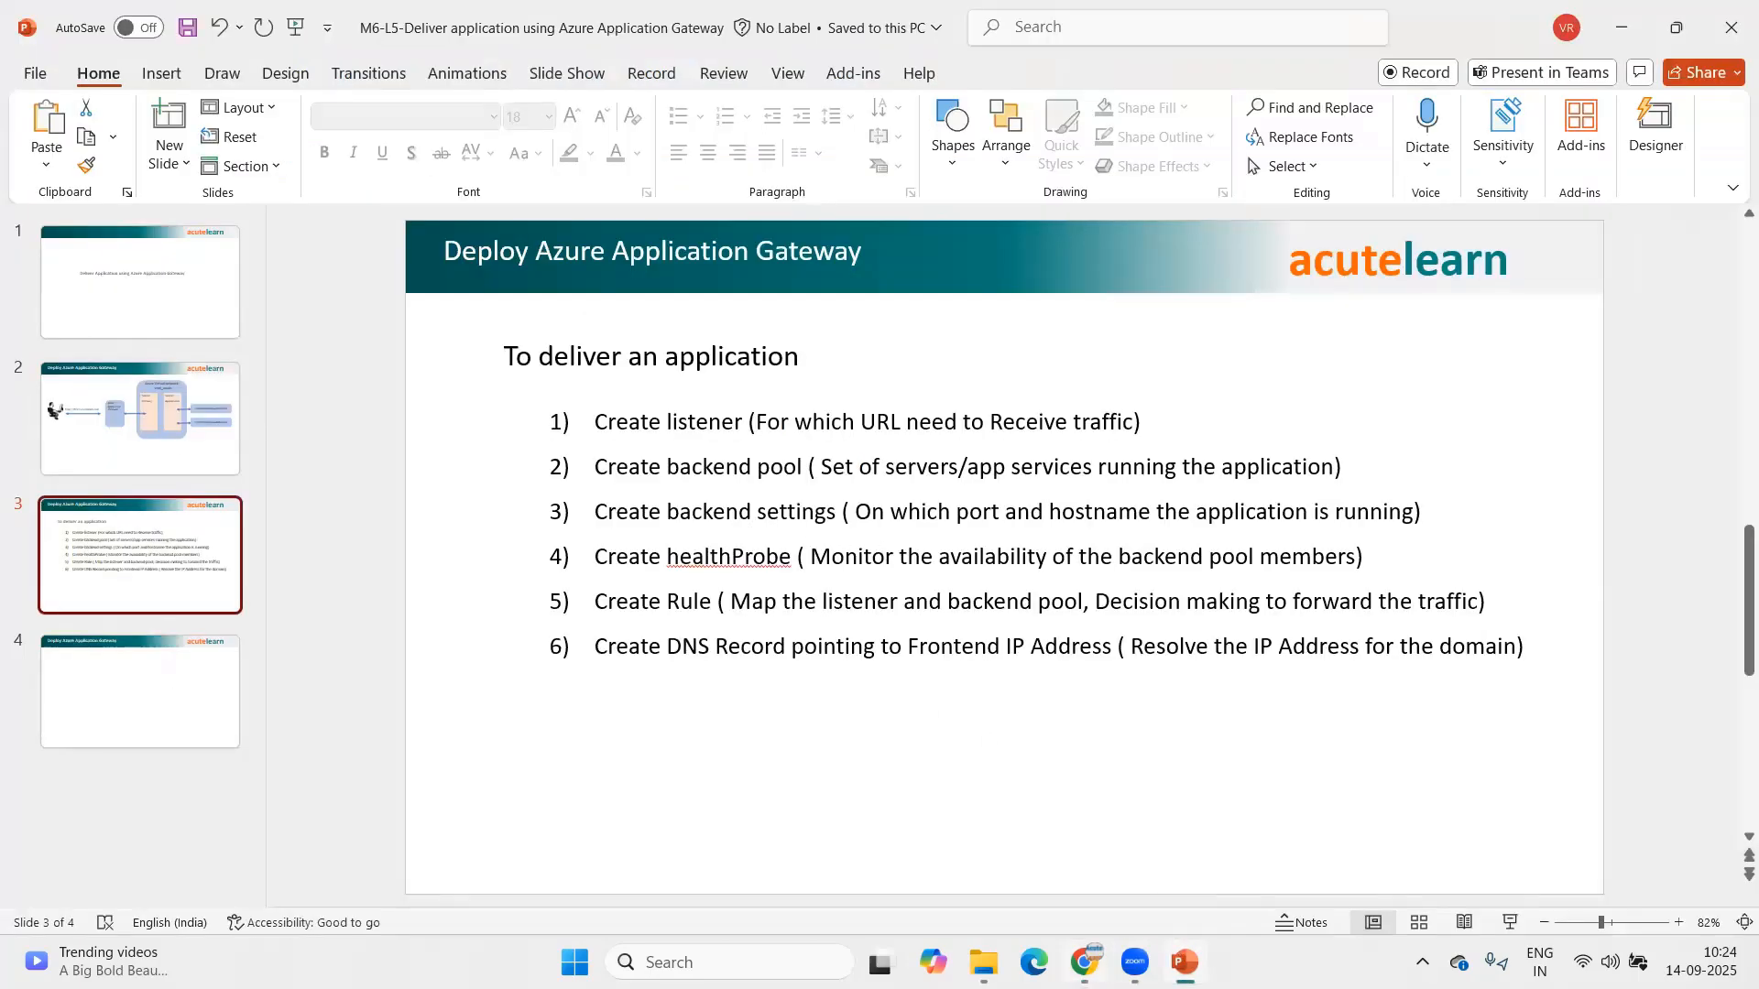
left_click(1085, 962)
left_click(194, 579)
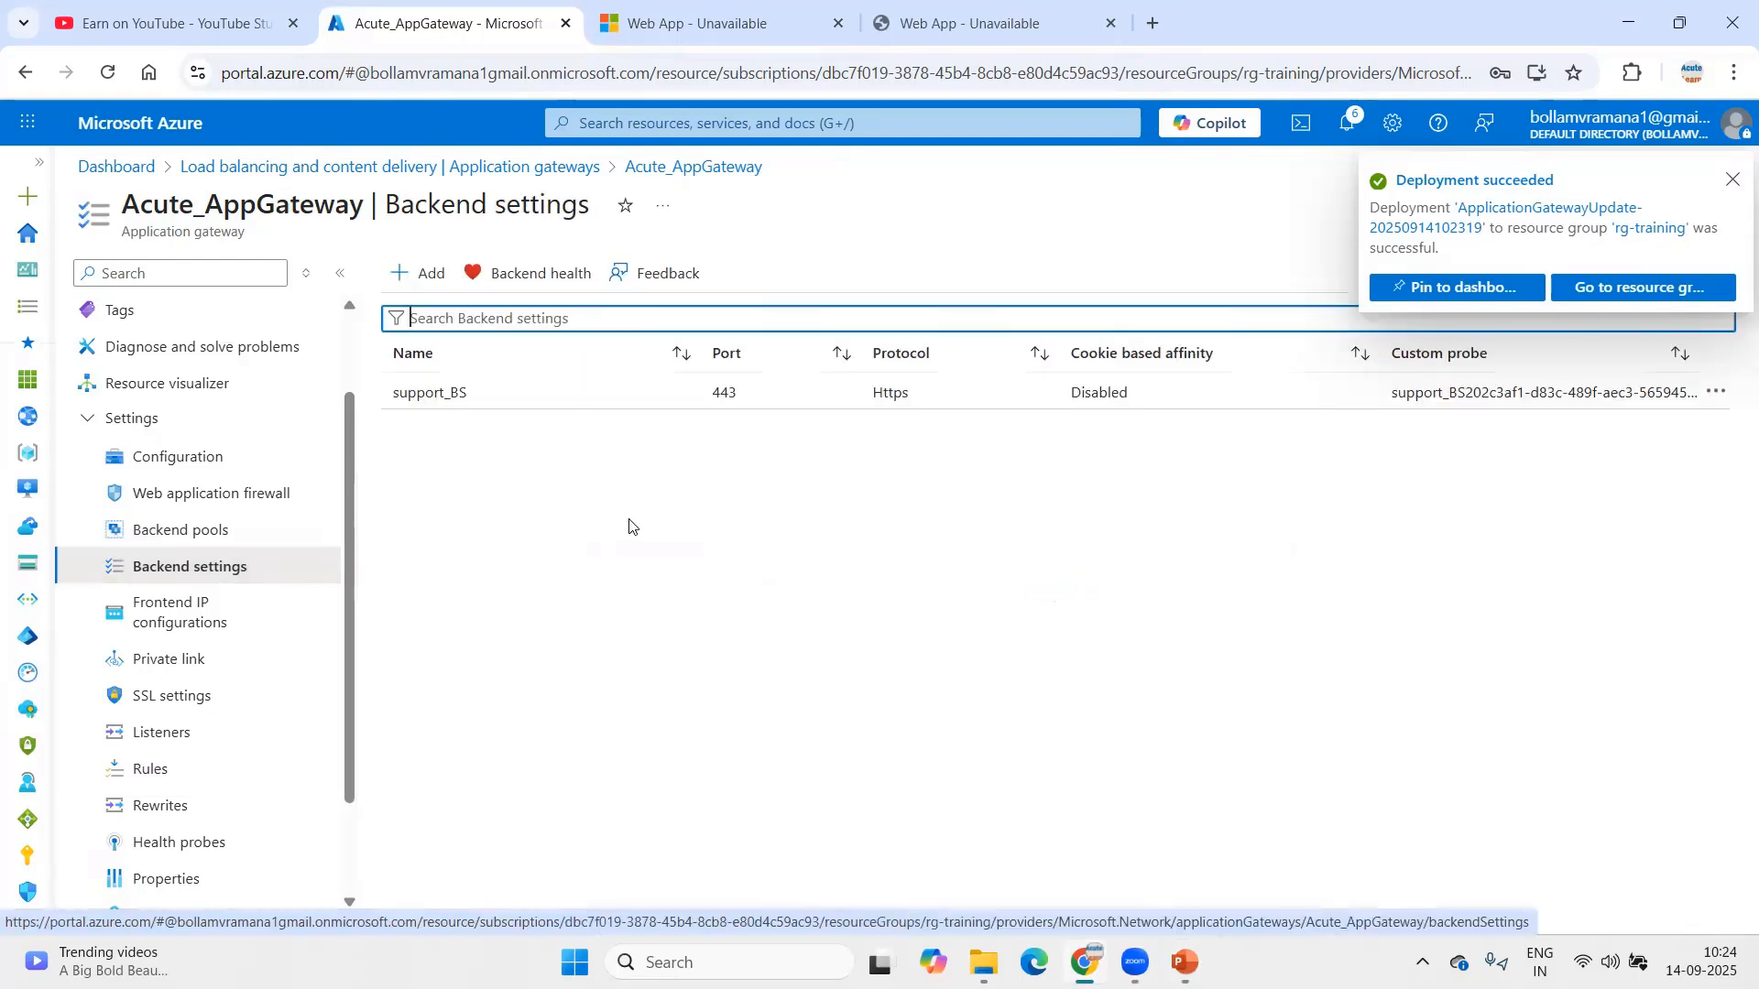
left_click(414, 275)
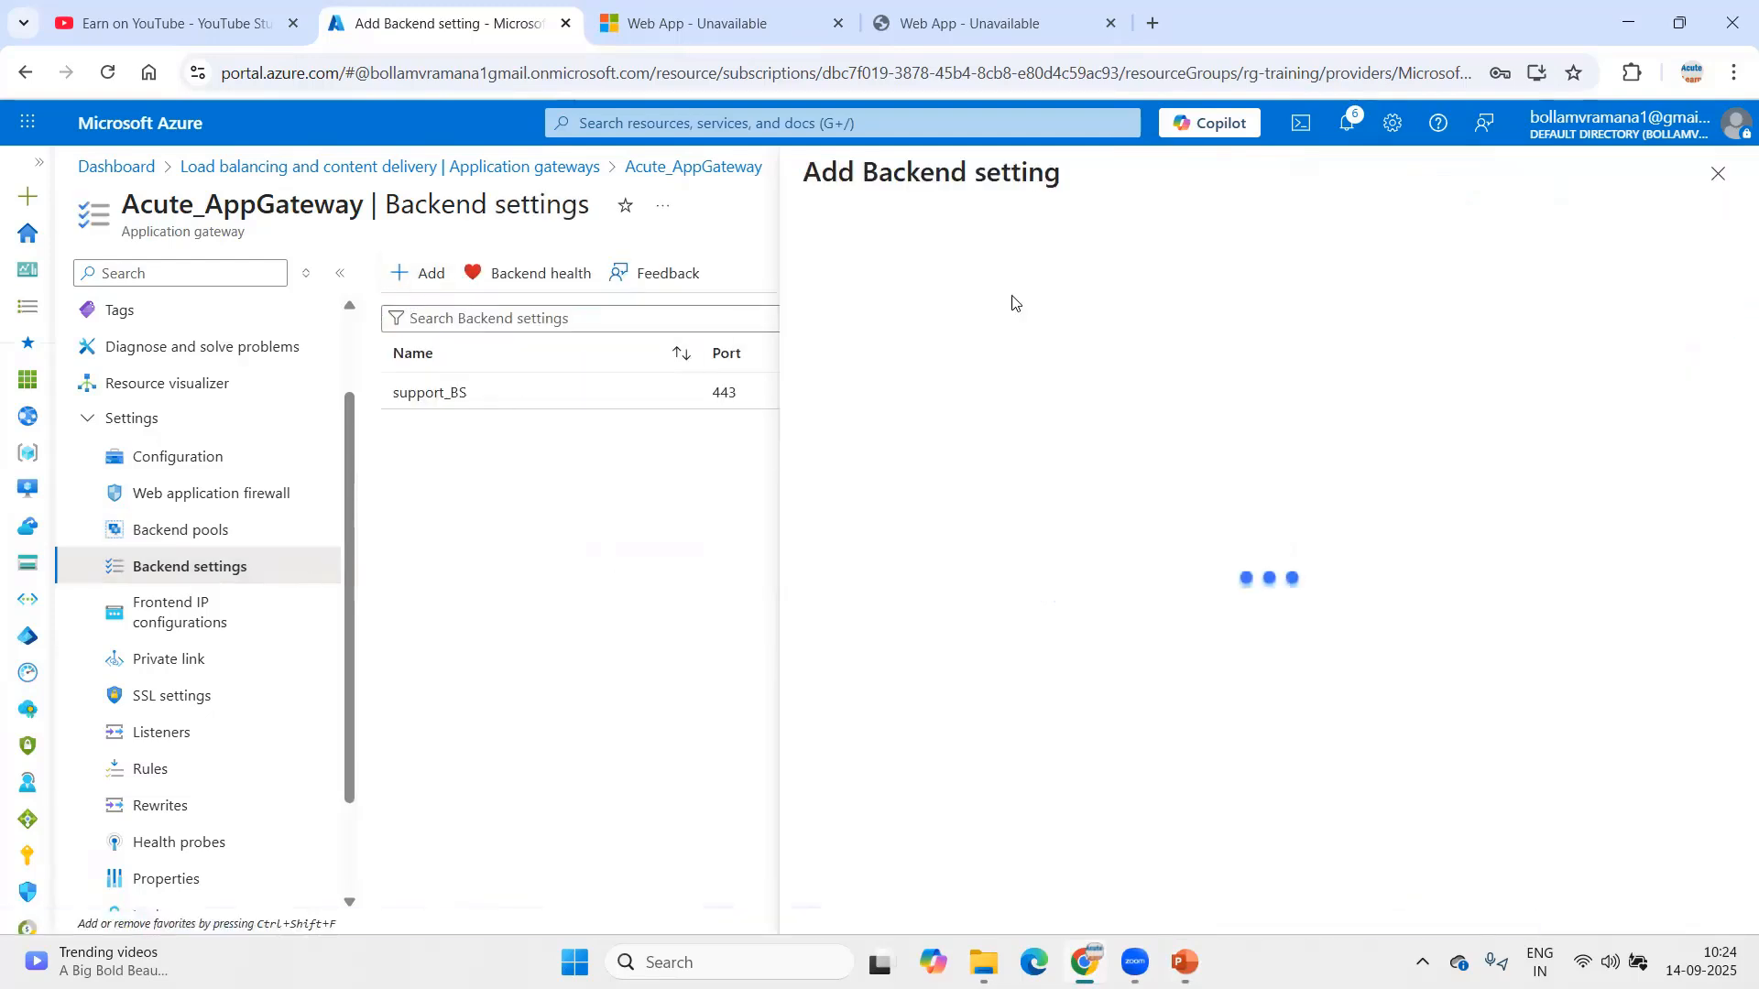
type("hrms_")
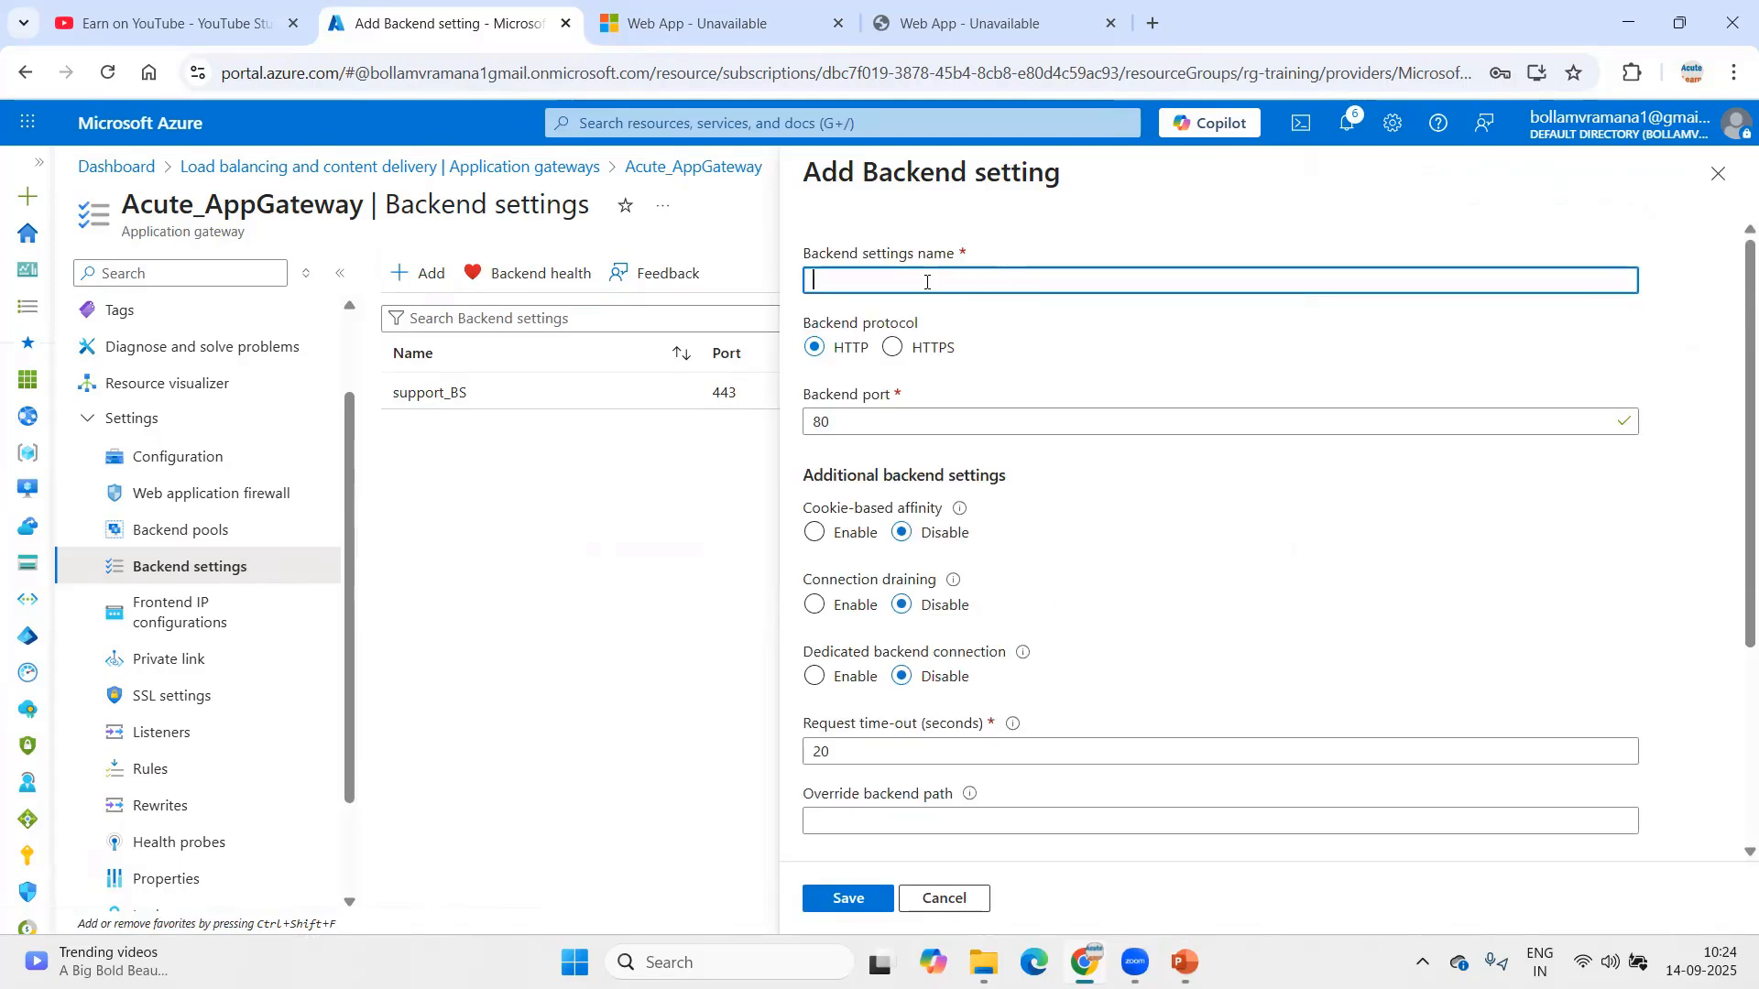
type("besettings")
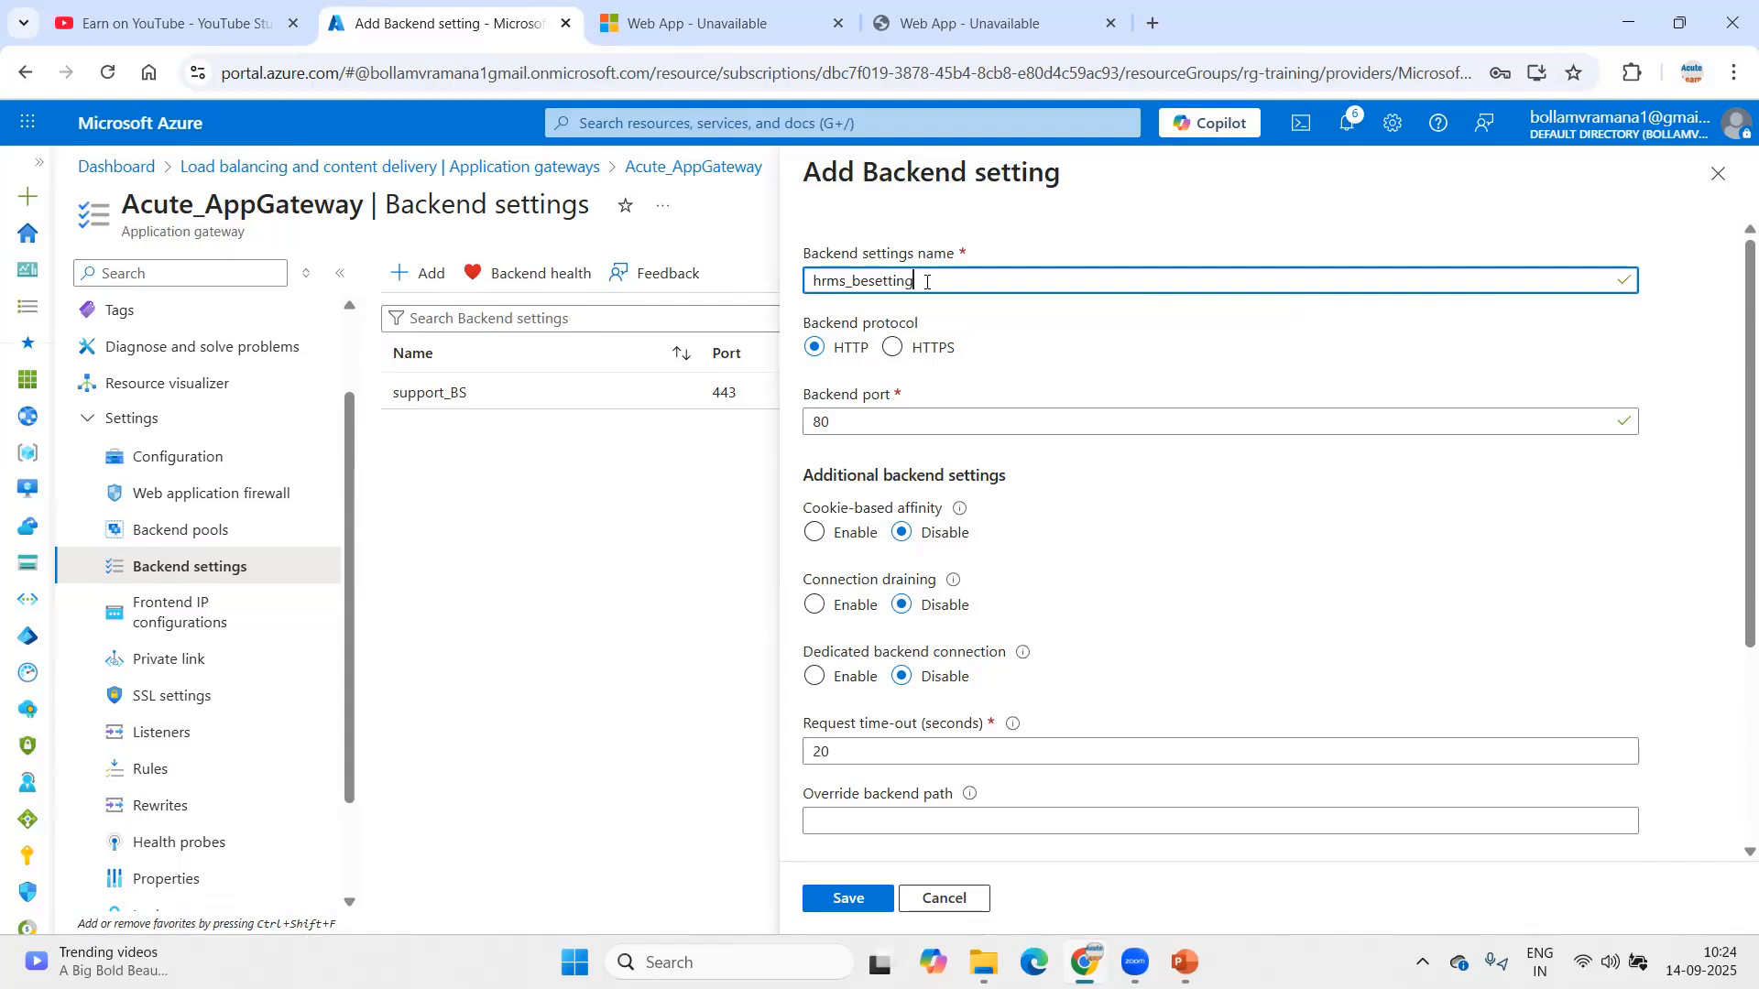
left_click(944, 354)
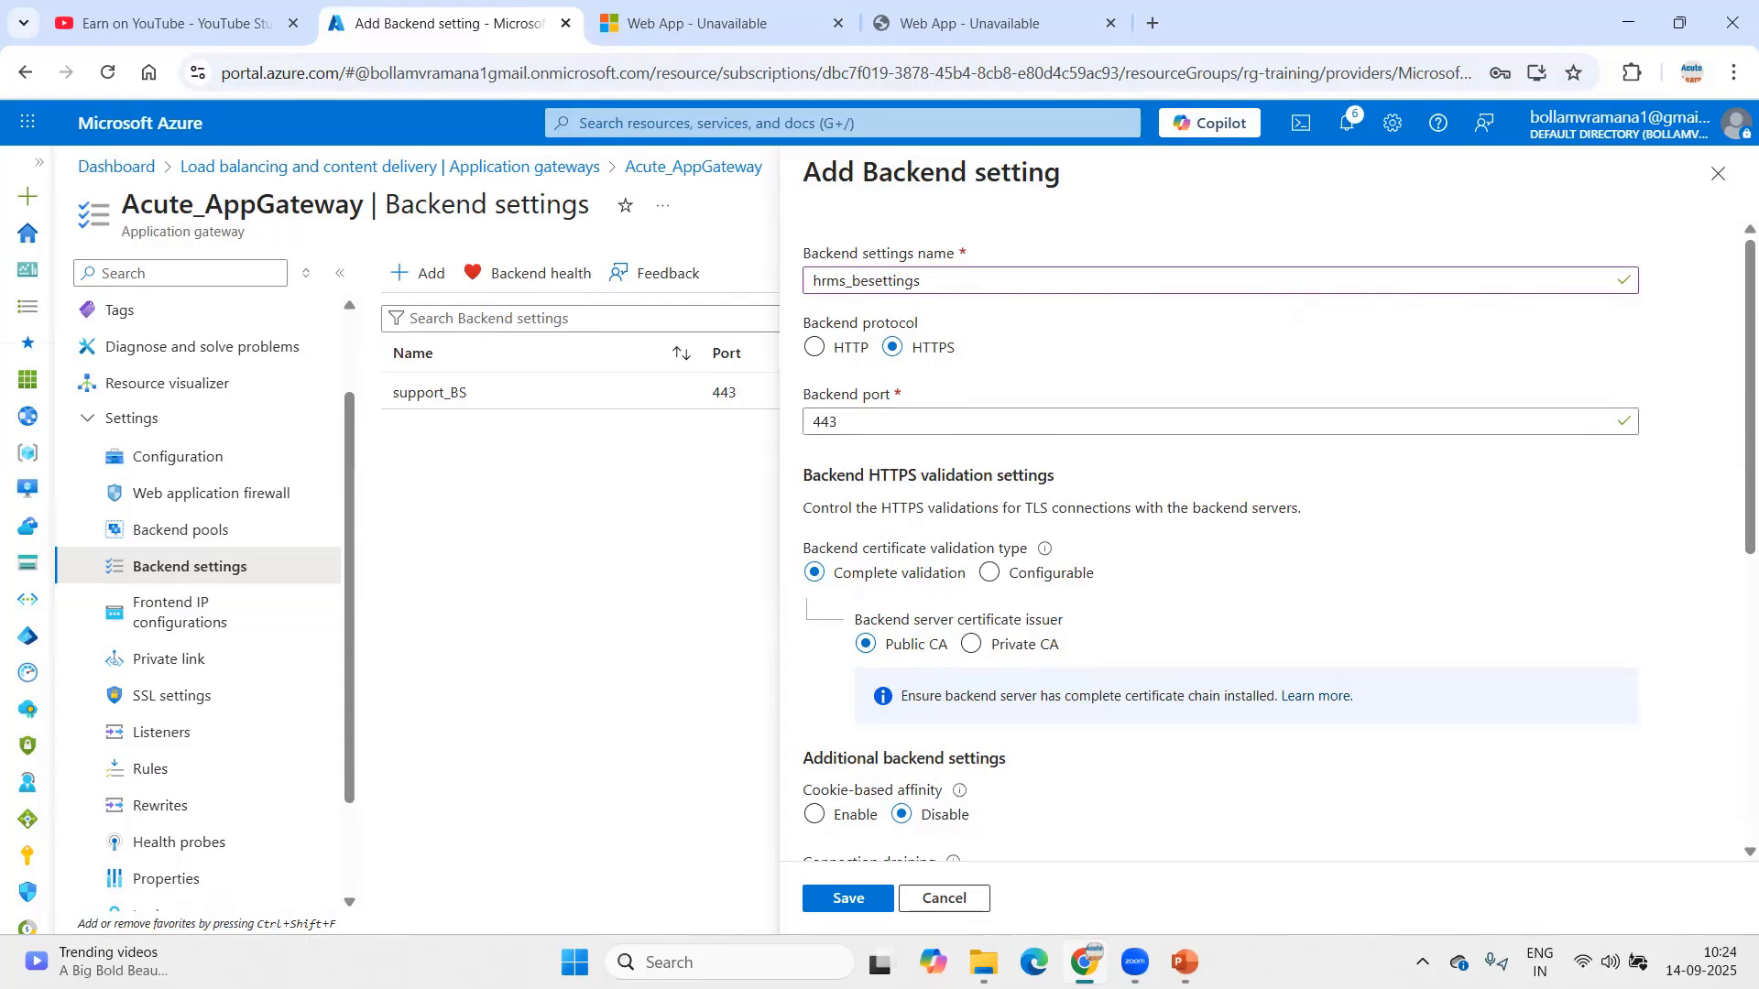
Step: Review the architecture diagram slide, then save hrms_besettings on port 443
left_click(1184, 961)
left_click(227, 409)
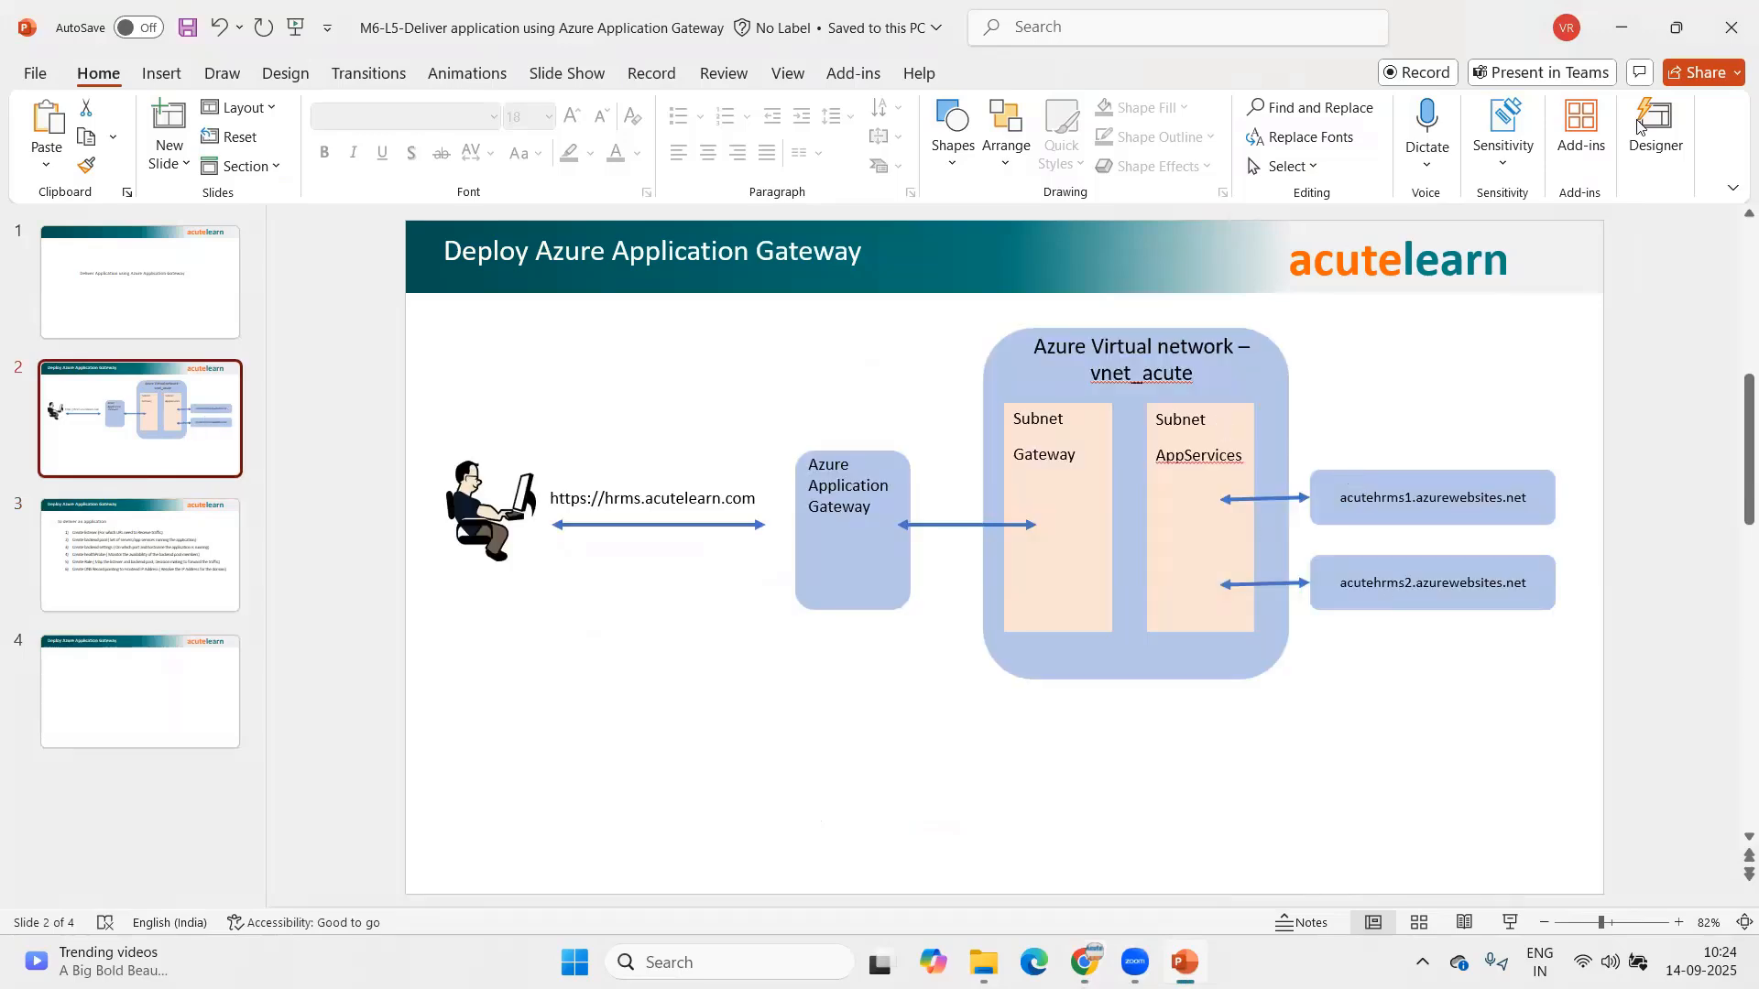
key("alt+Tab")
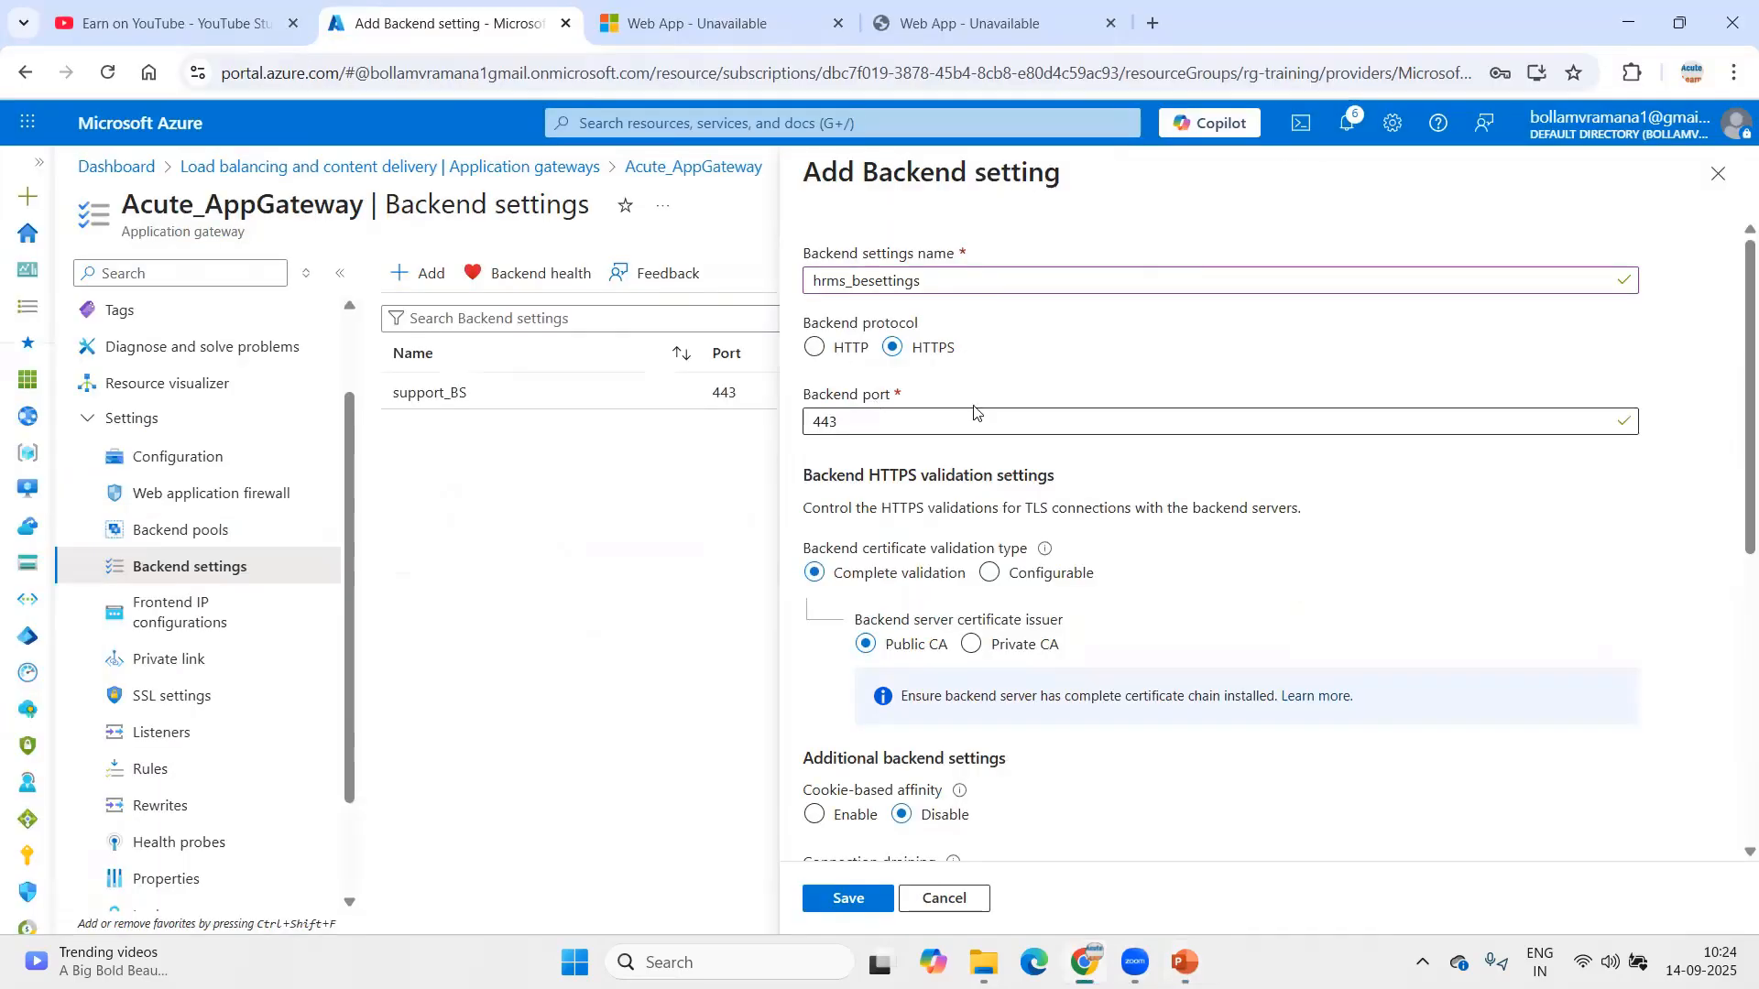
scroll(1152, 615, "down", 5)
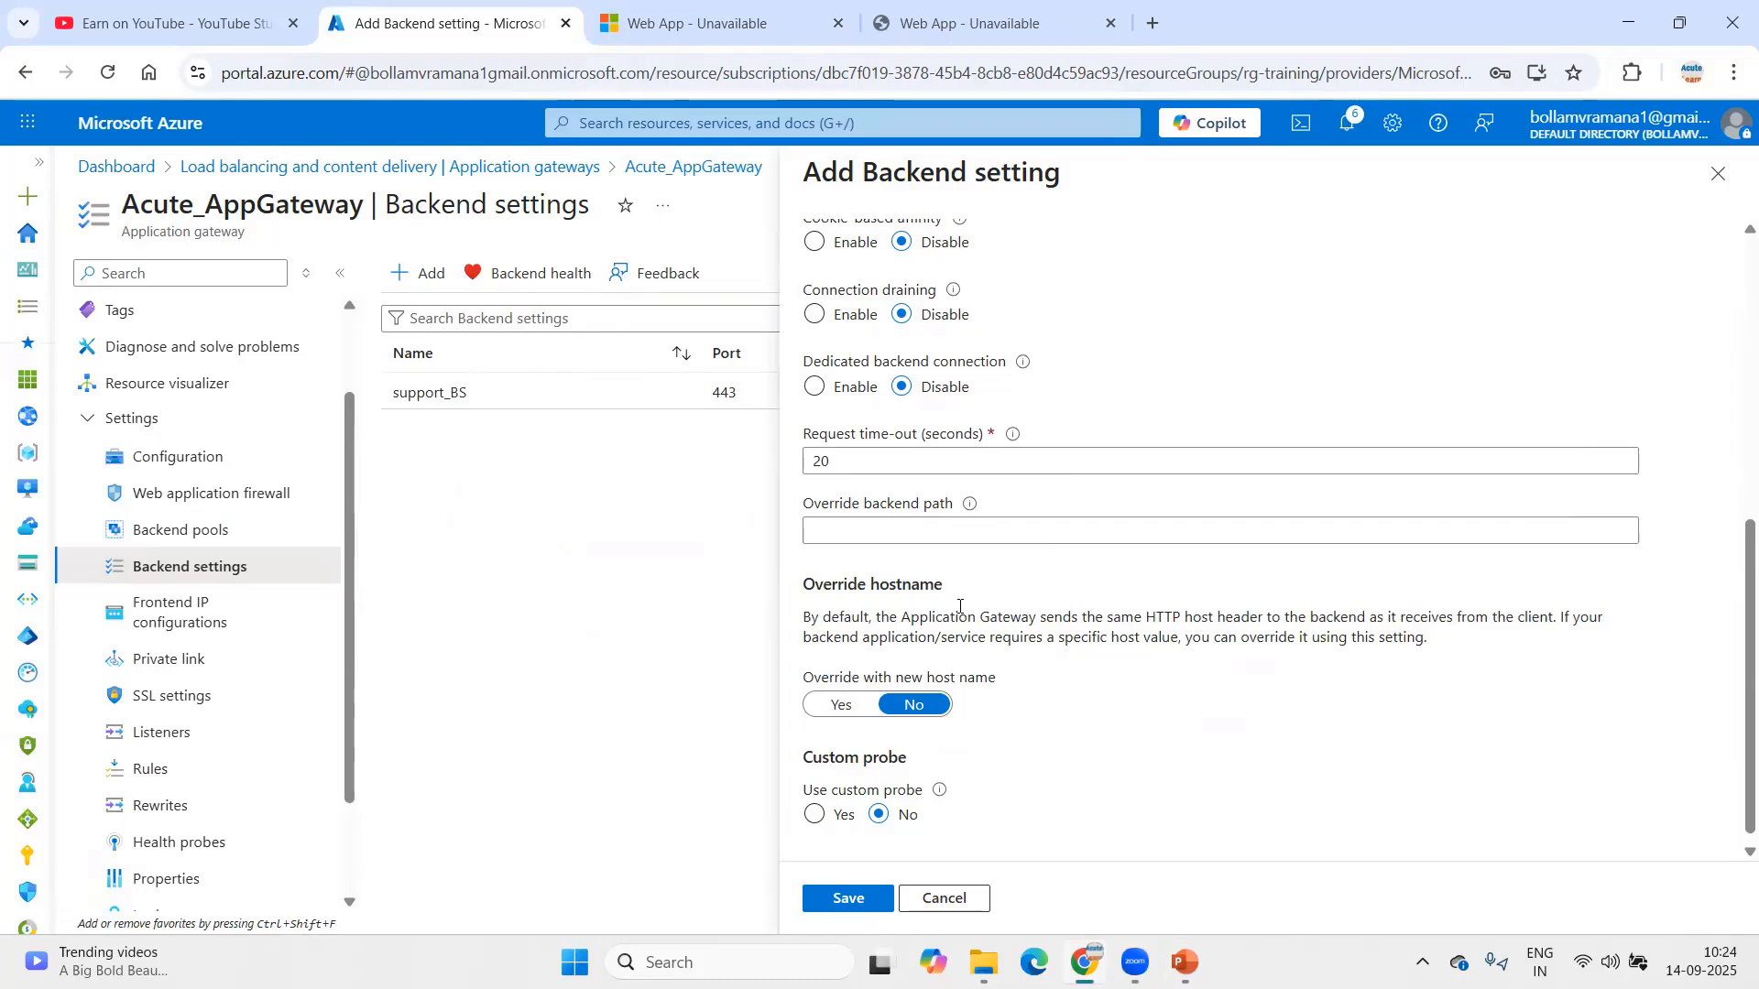
scroll(959, 606, "down", 1)
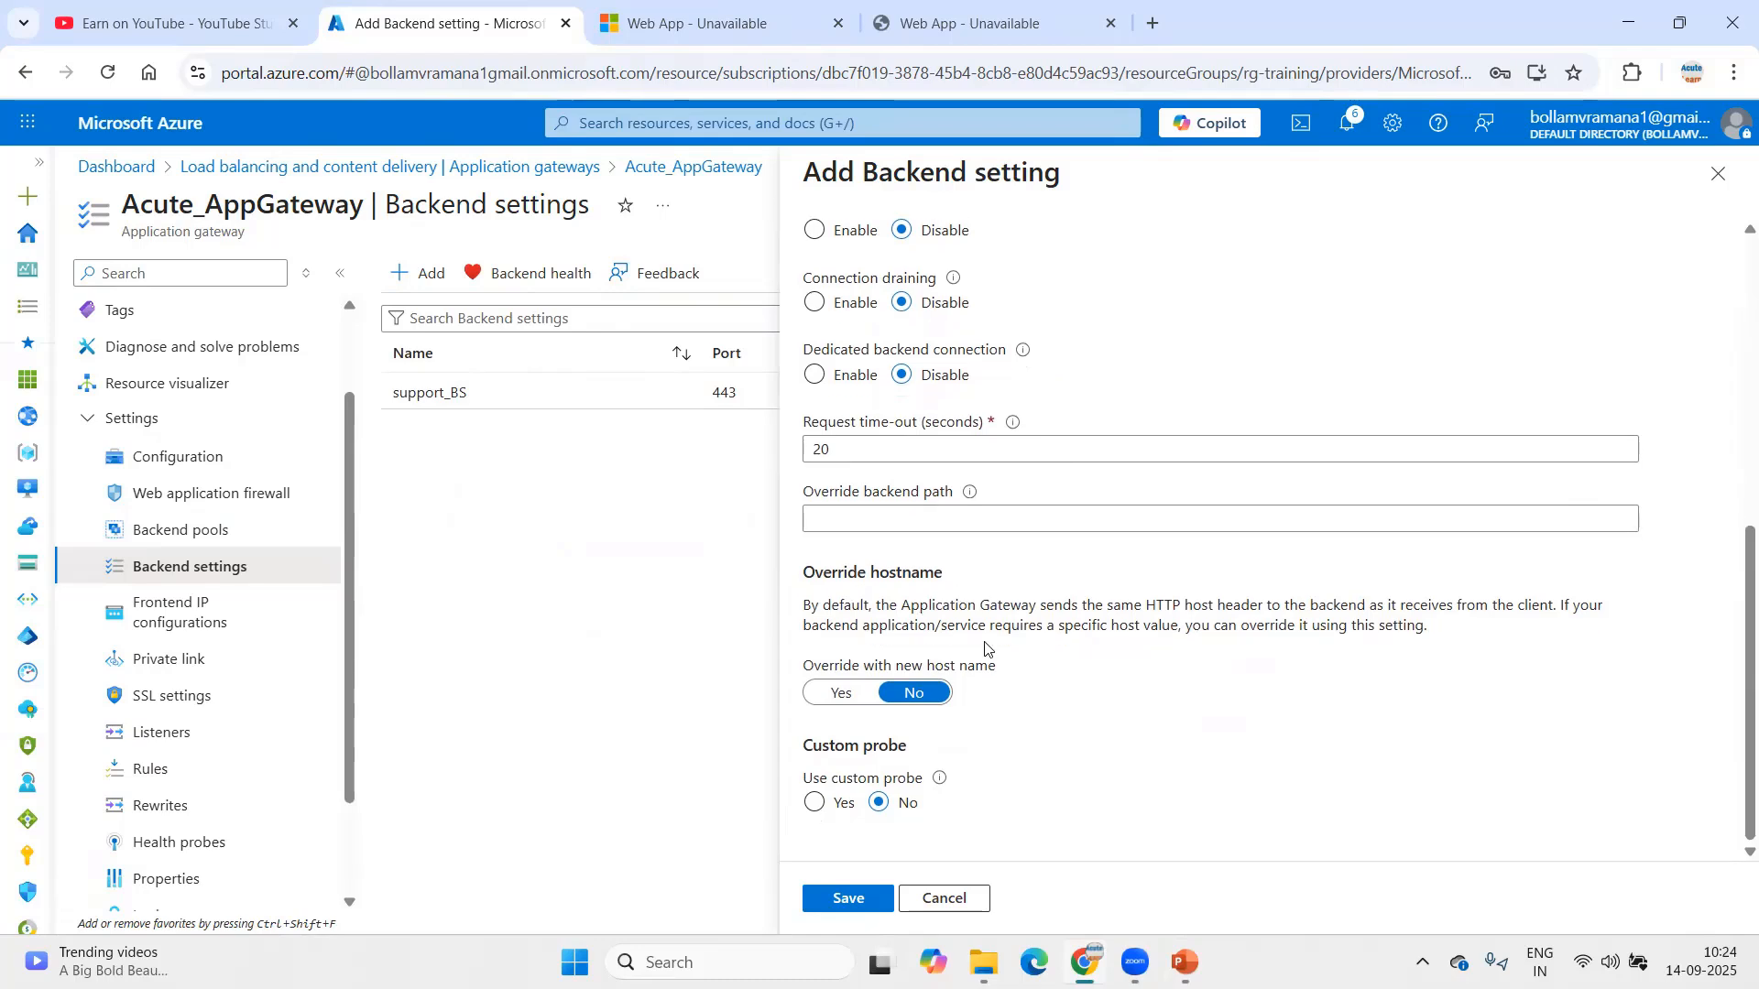
left_click(845, 900)
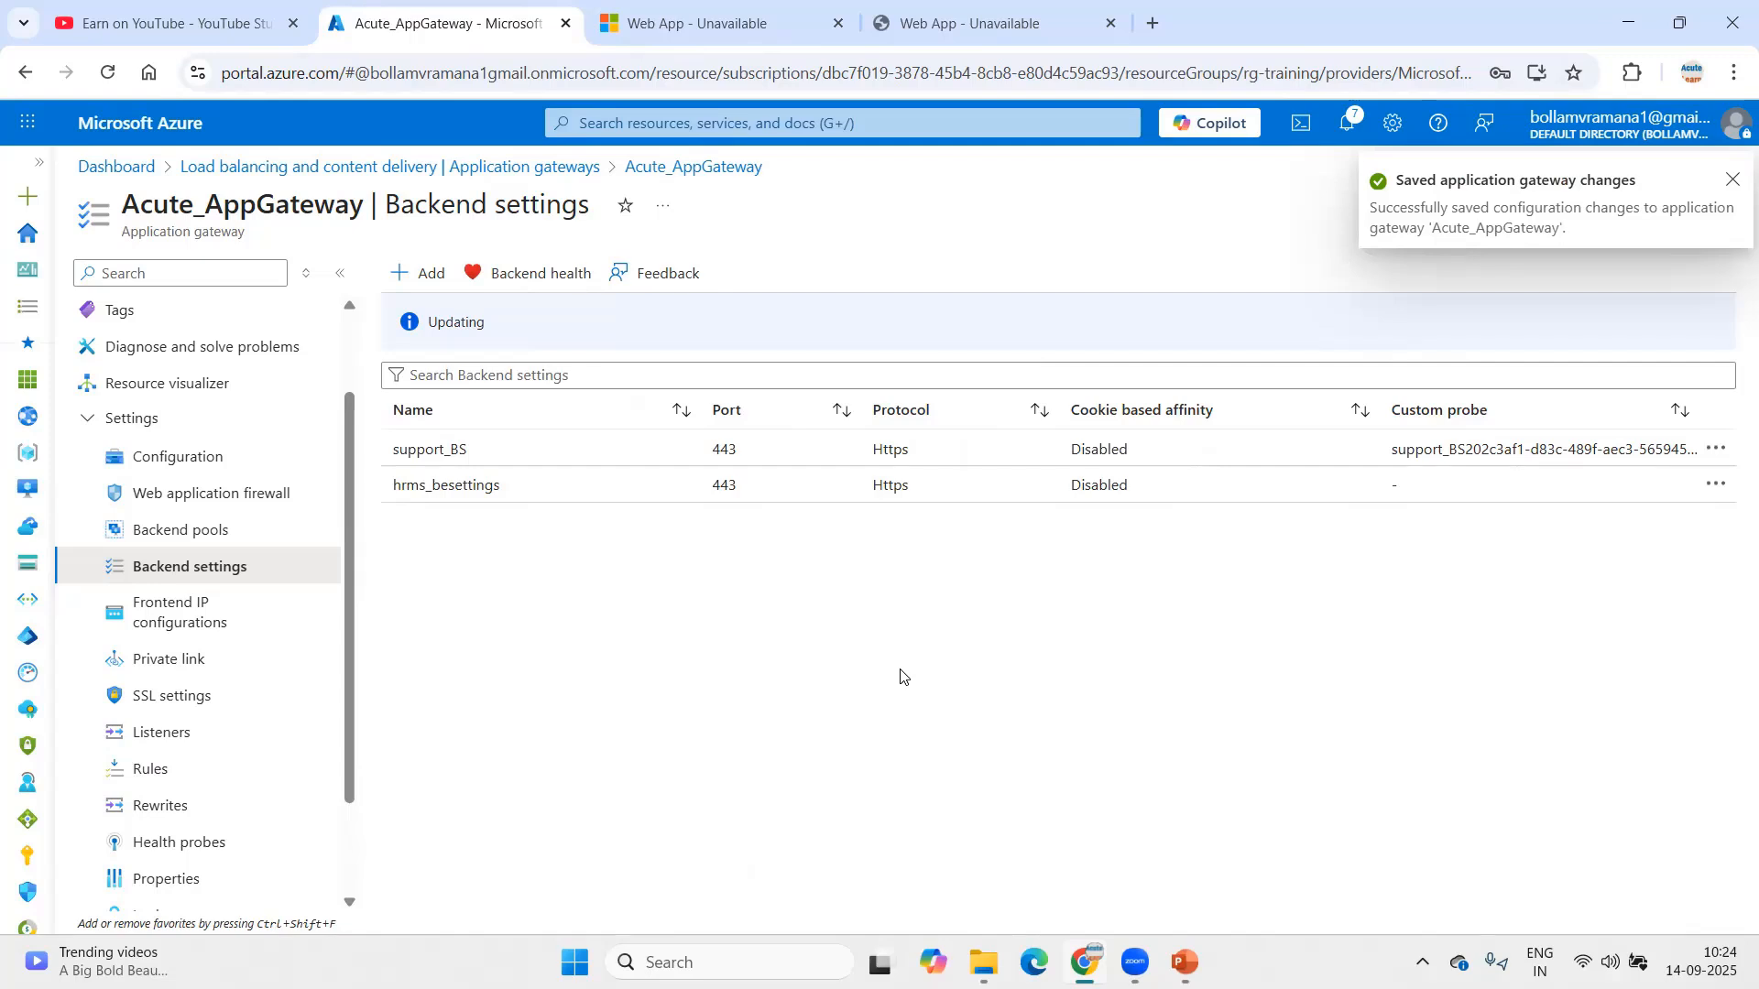
Step: Check the step list slide, then start adding a health probe to the gateway
left_click(1185, 962)
left_click(156, 575)
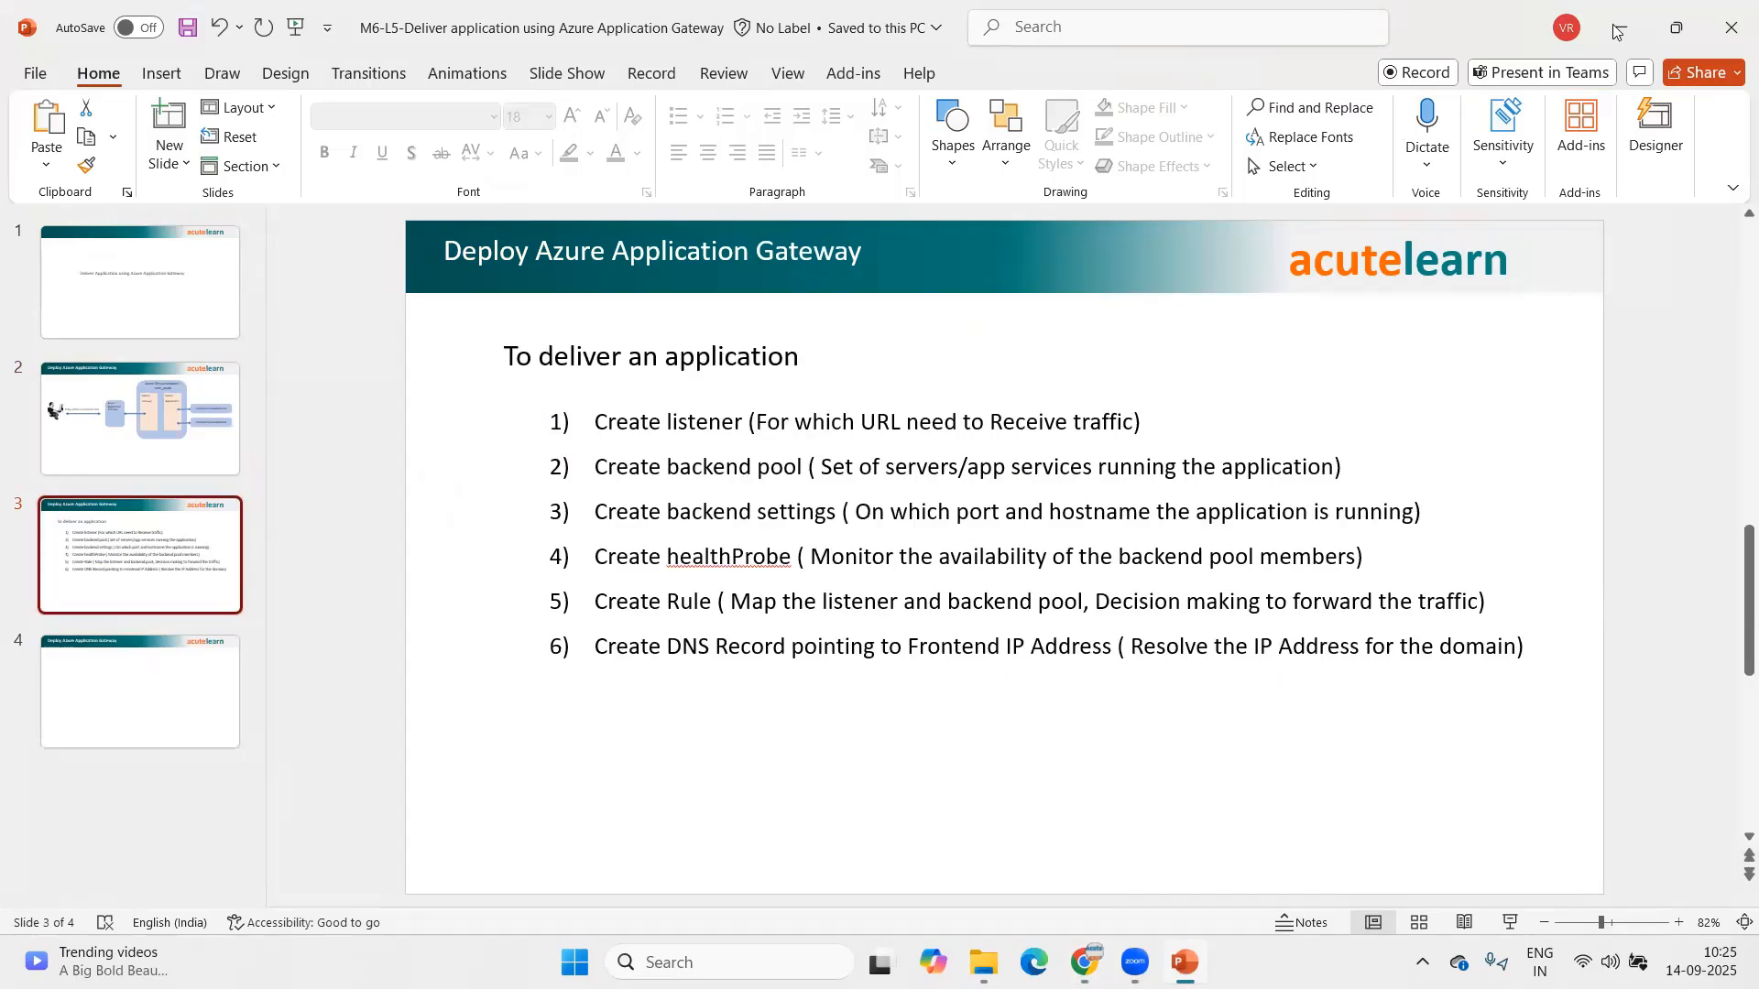
key("alt+Tab")
scroll(278, 750, "down", 2)
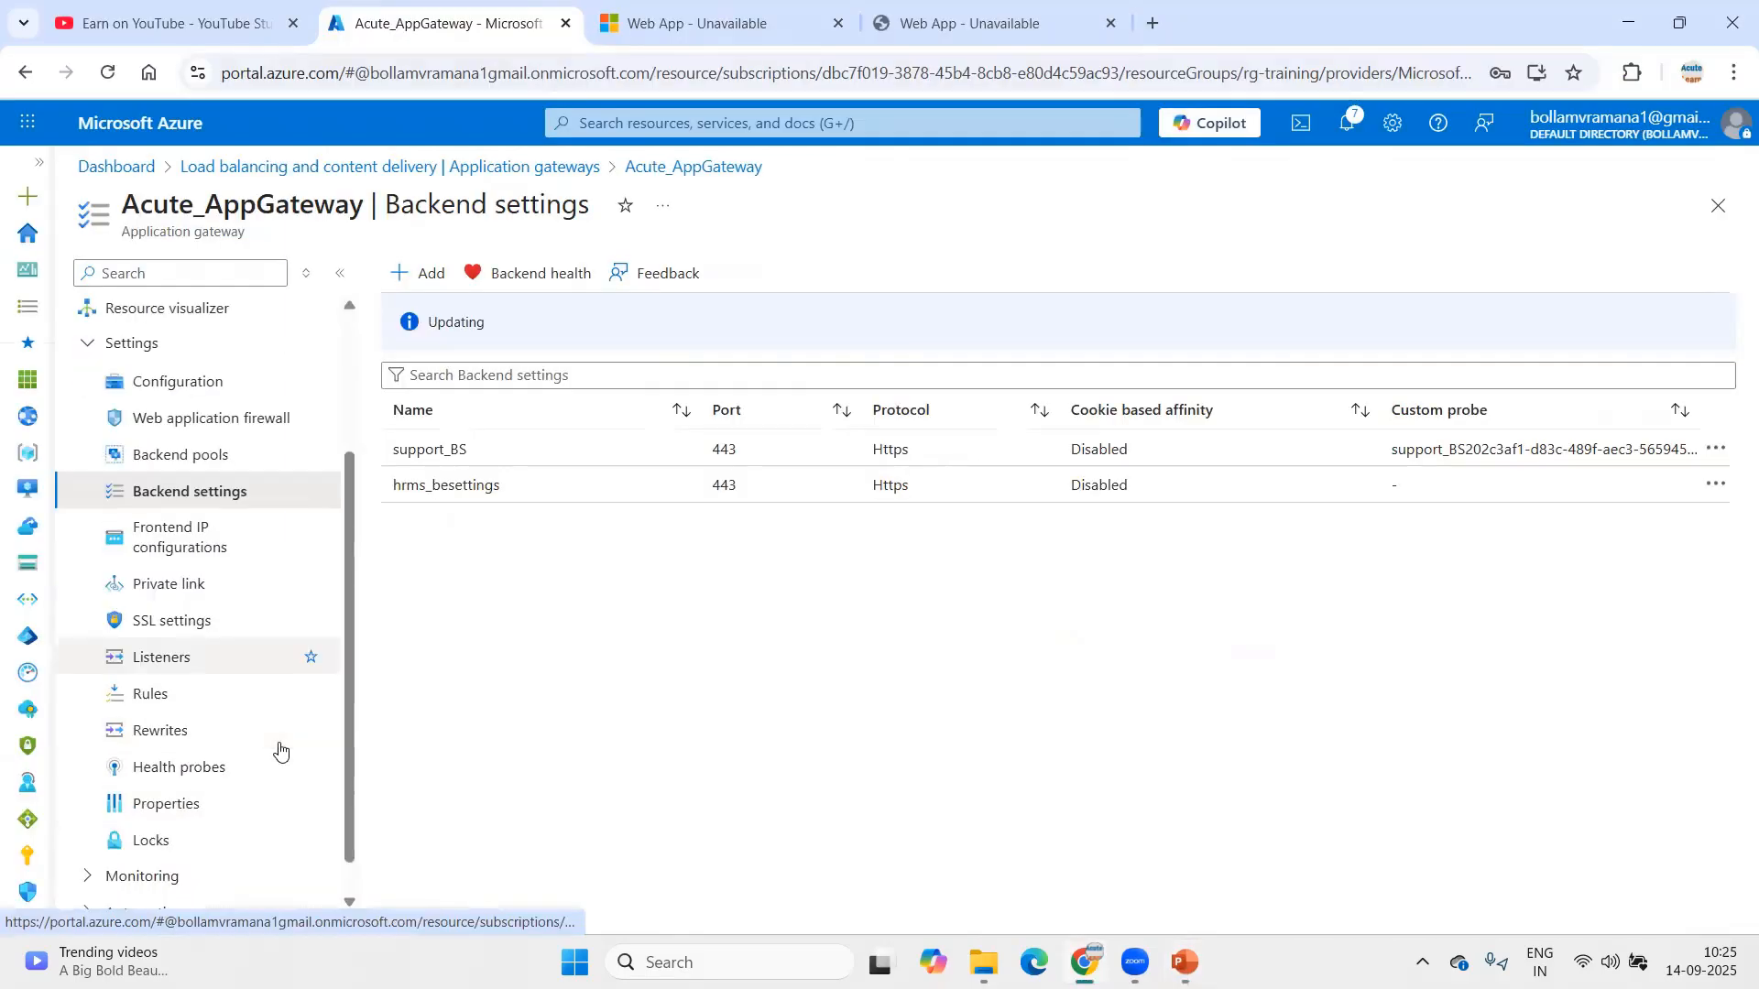
left_click(188, 729)
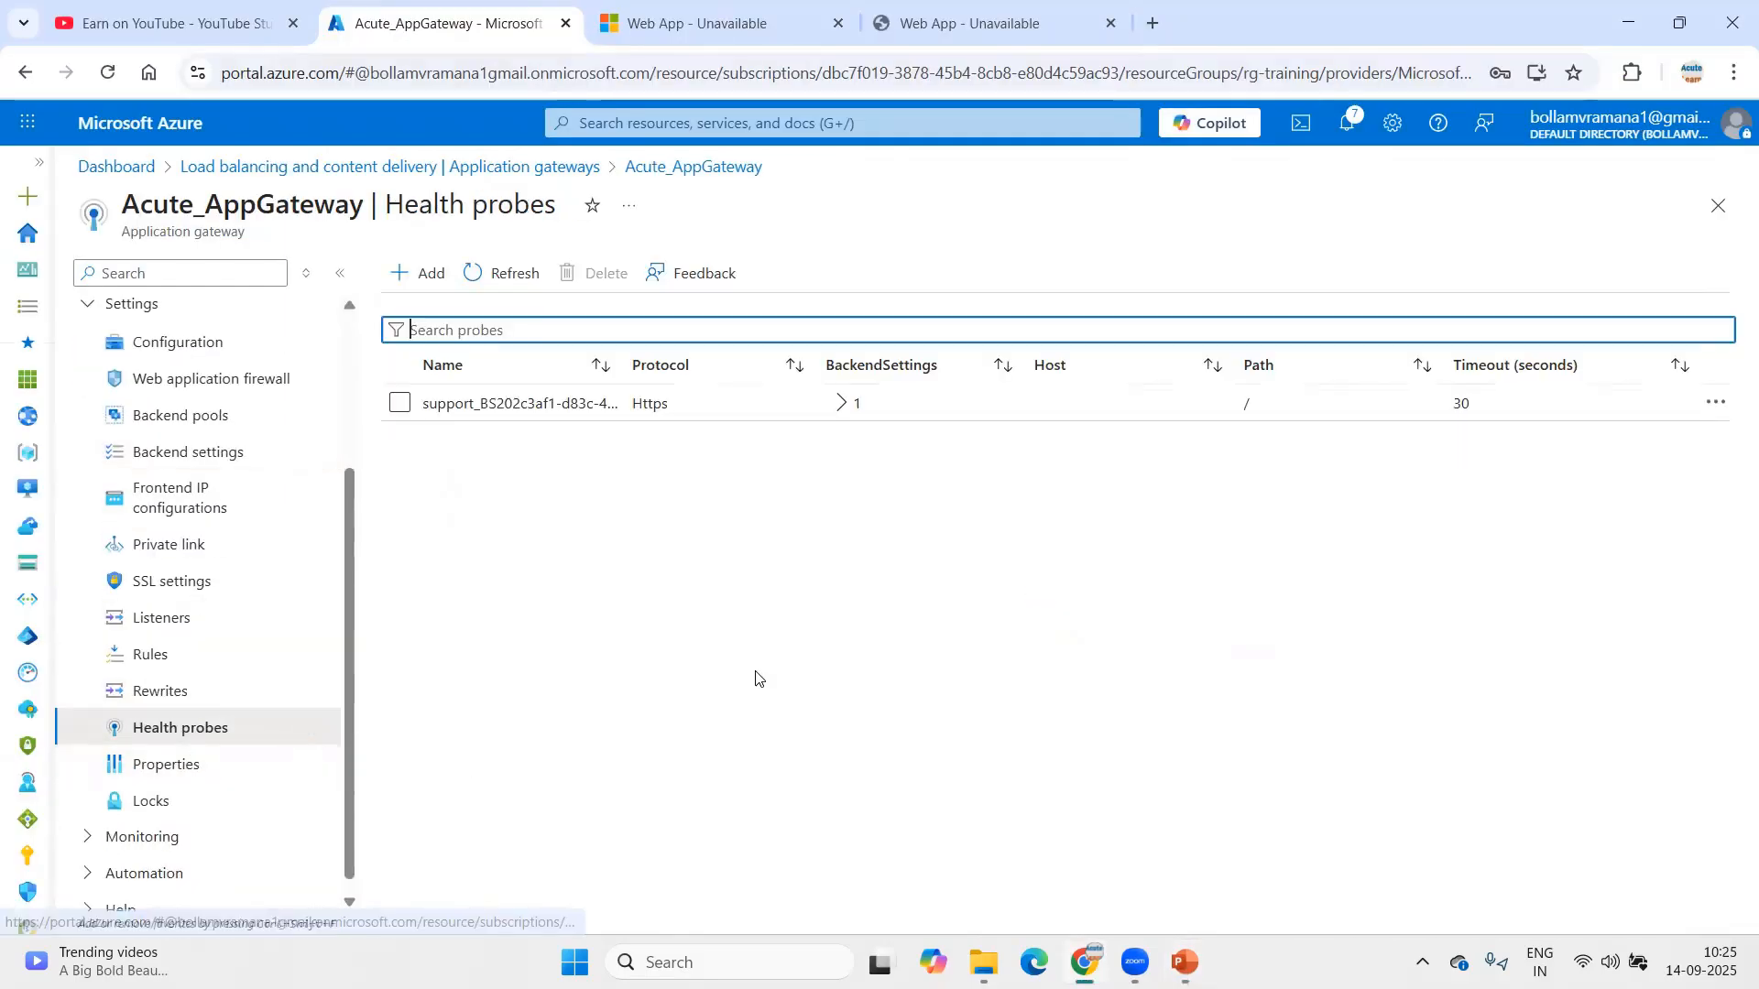
left_click(413, 275)
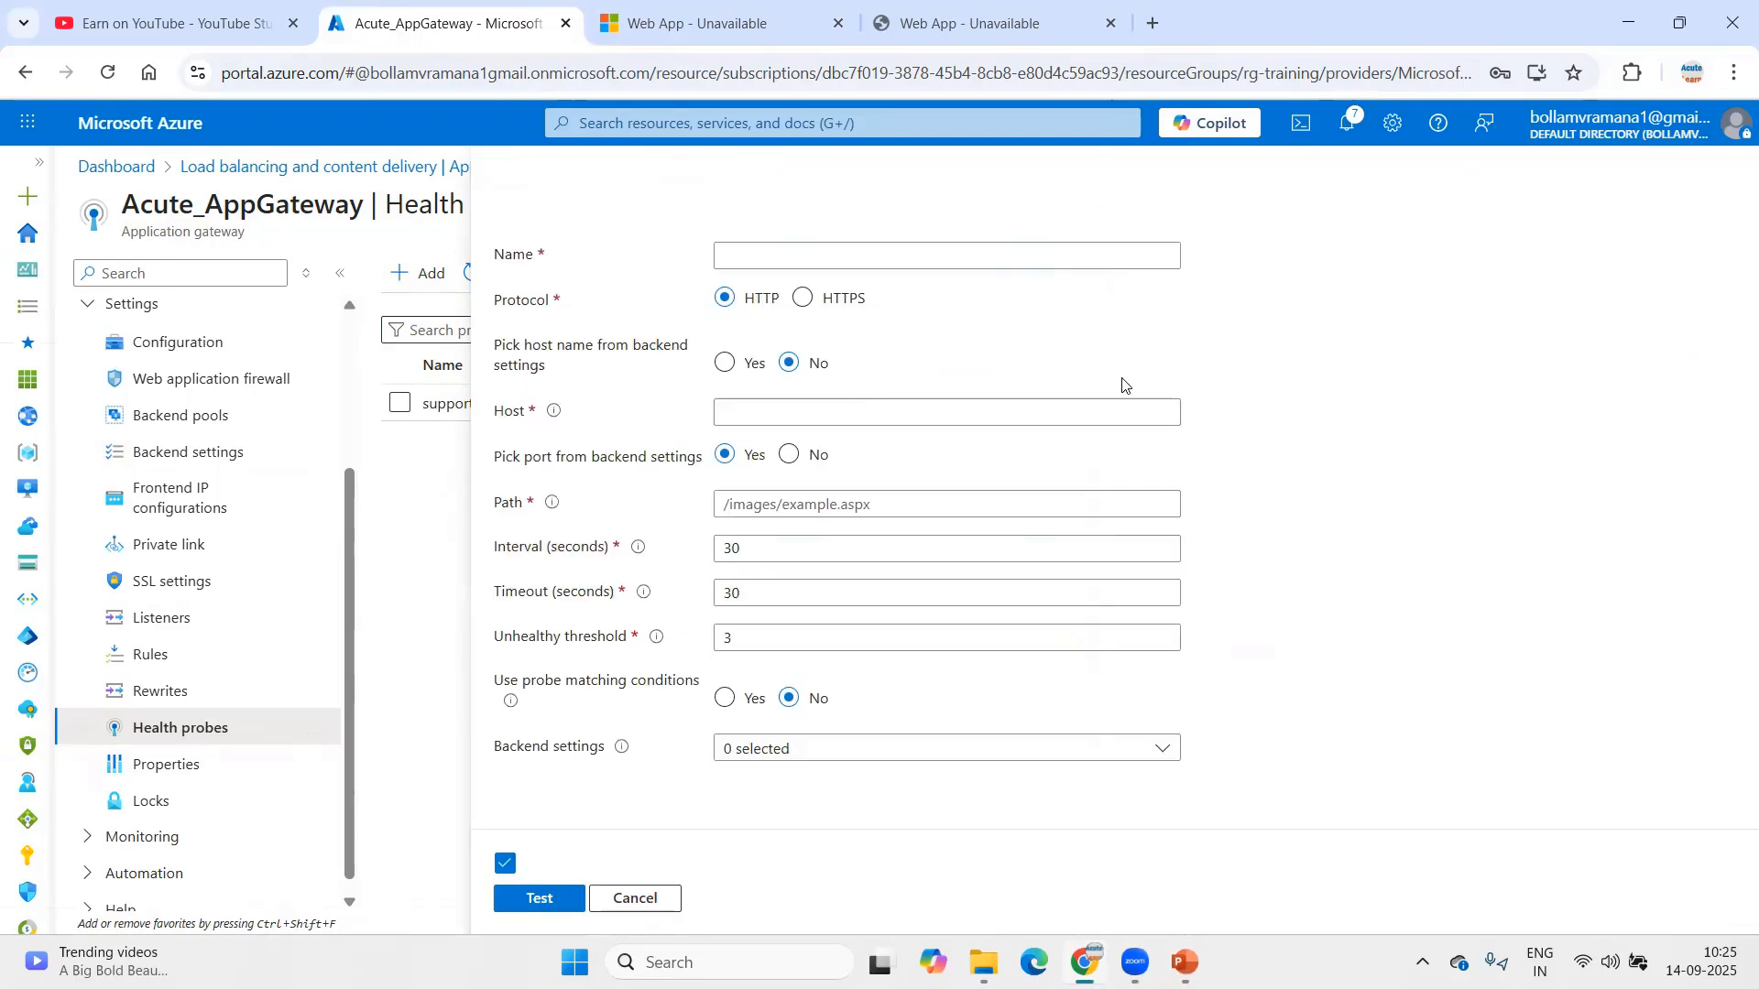
Step: Name the probe hrms, with HTTPS protocol and path /
left_click(849, 260)
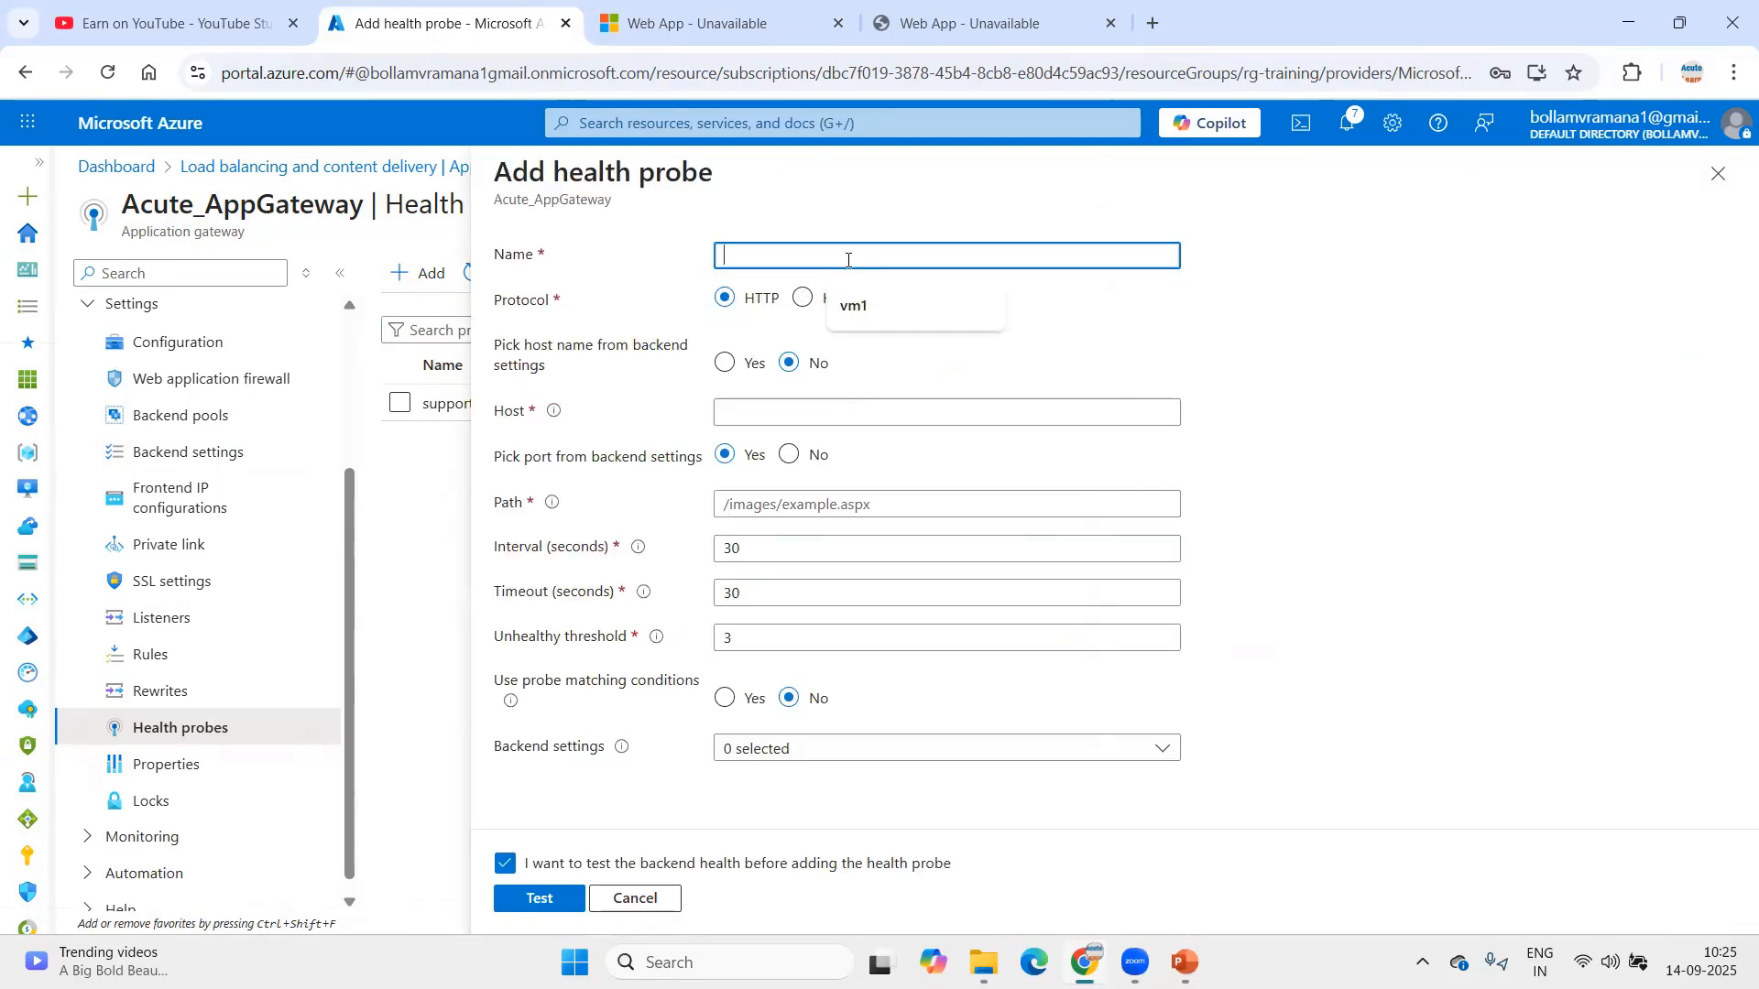
type("hrms")
key("Tab")
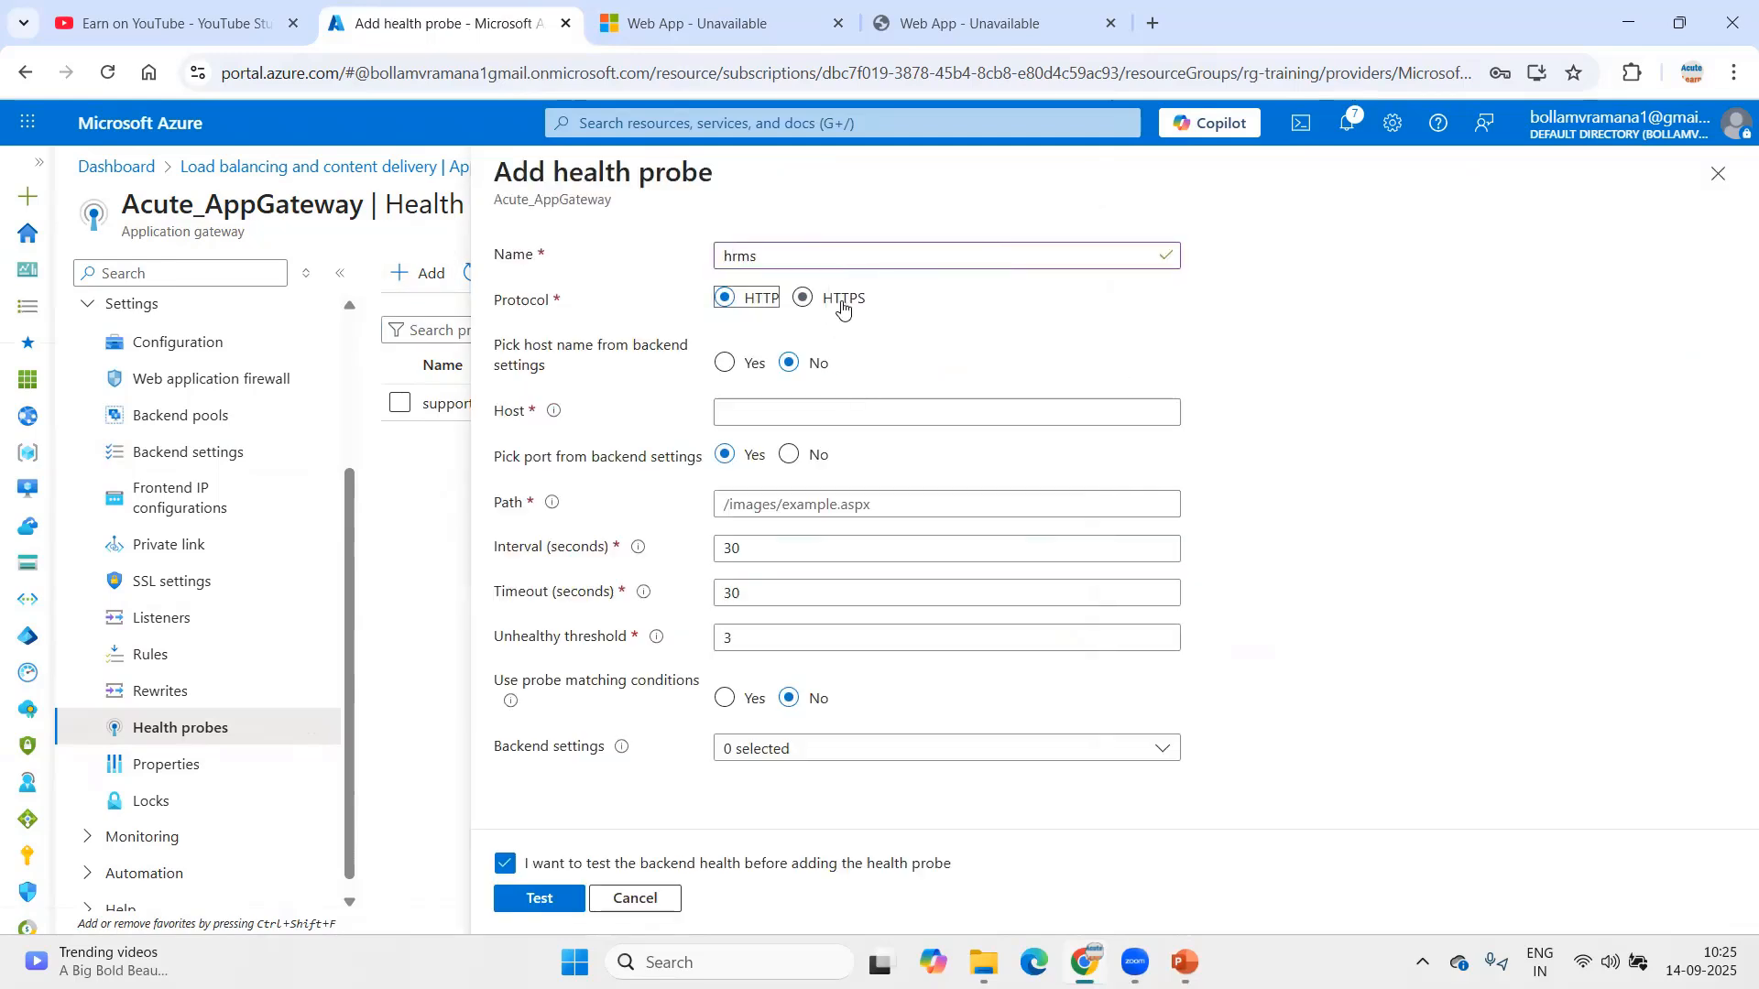
left_click(841, 302)
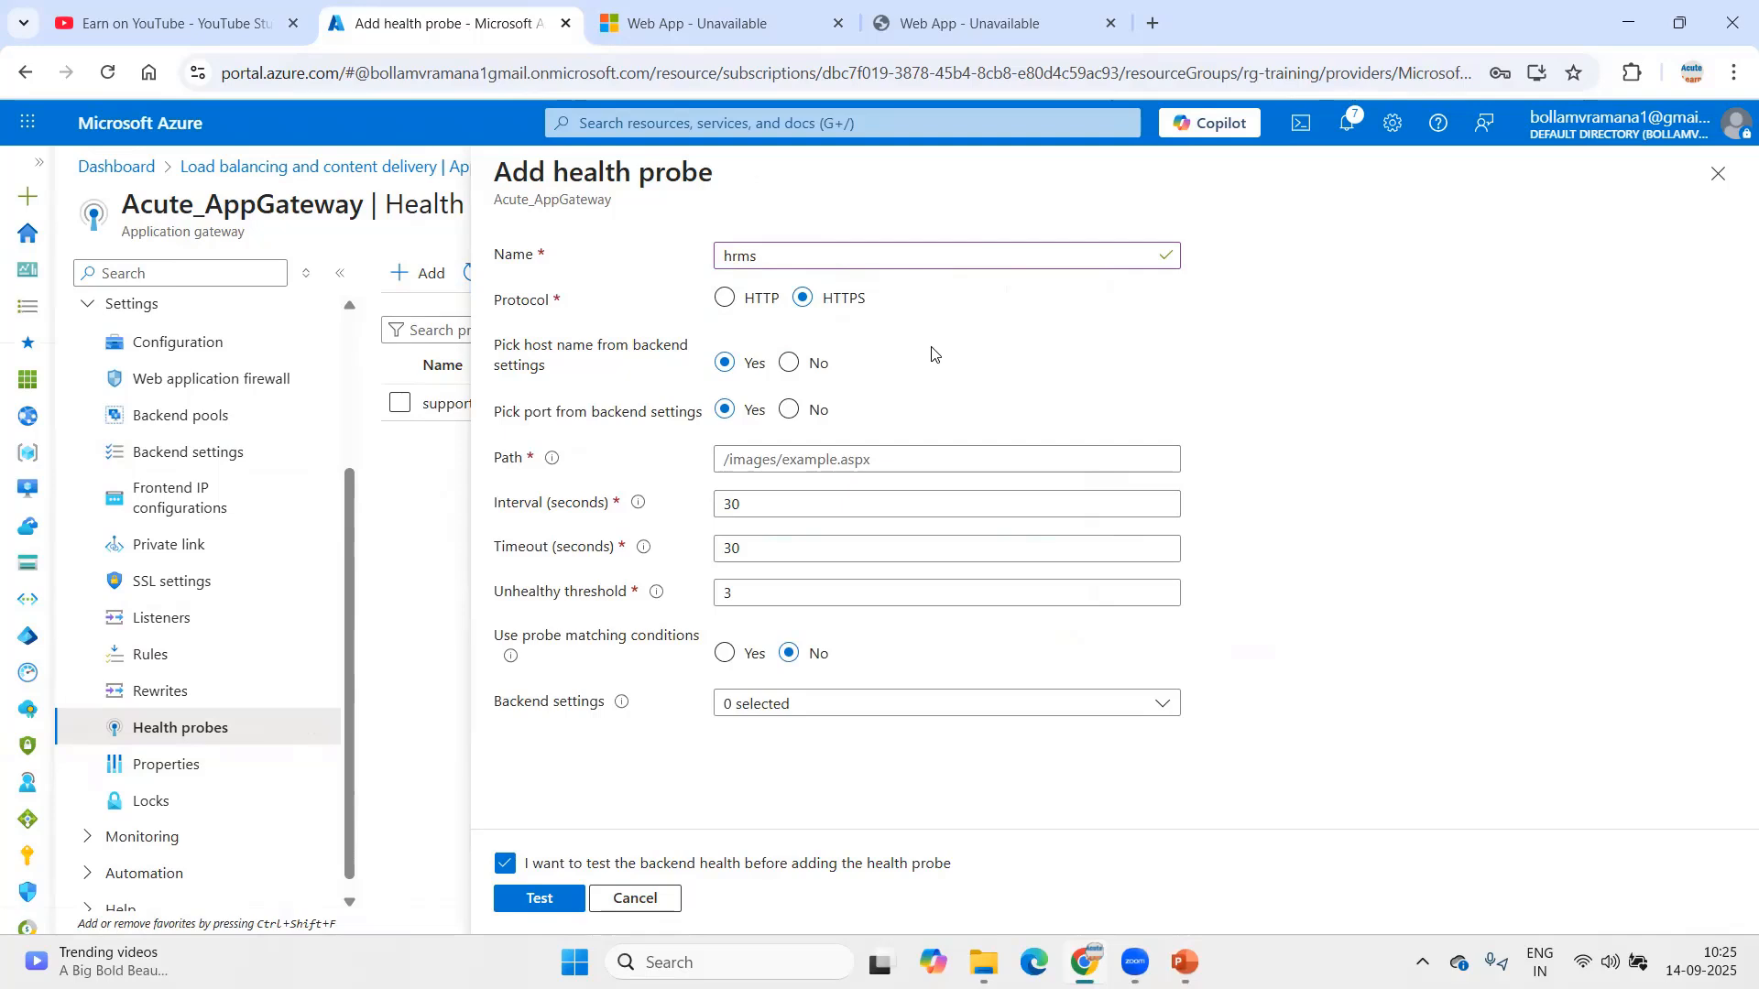
left_click(932, 462)
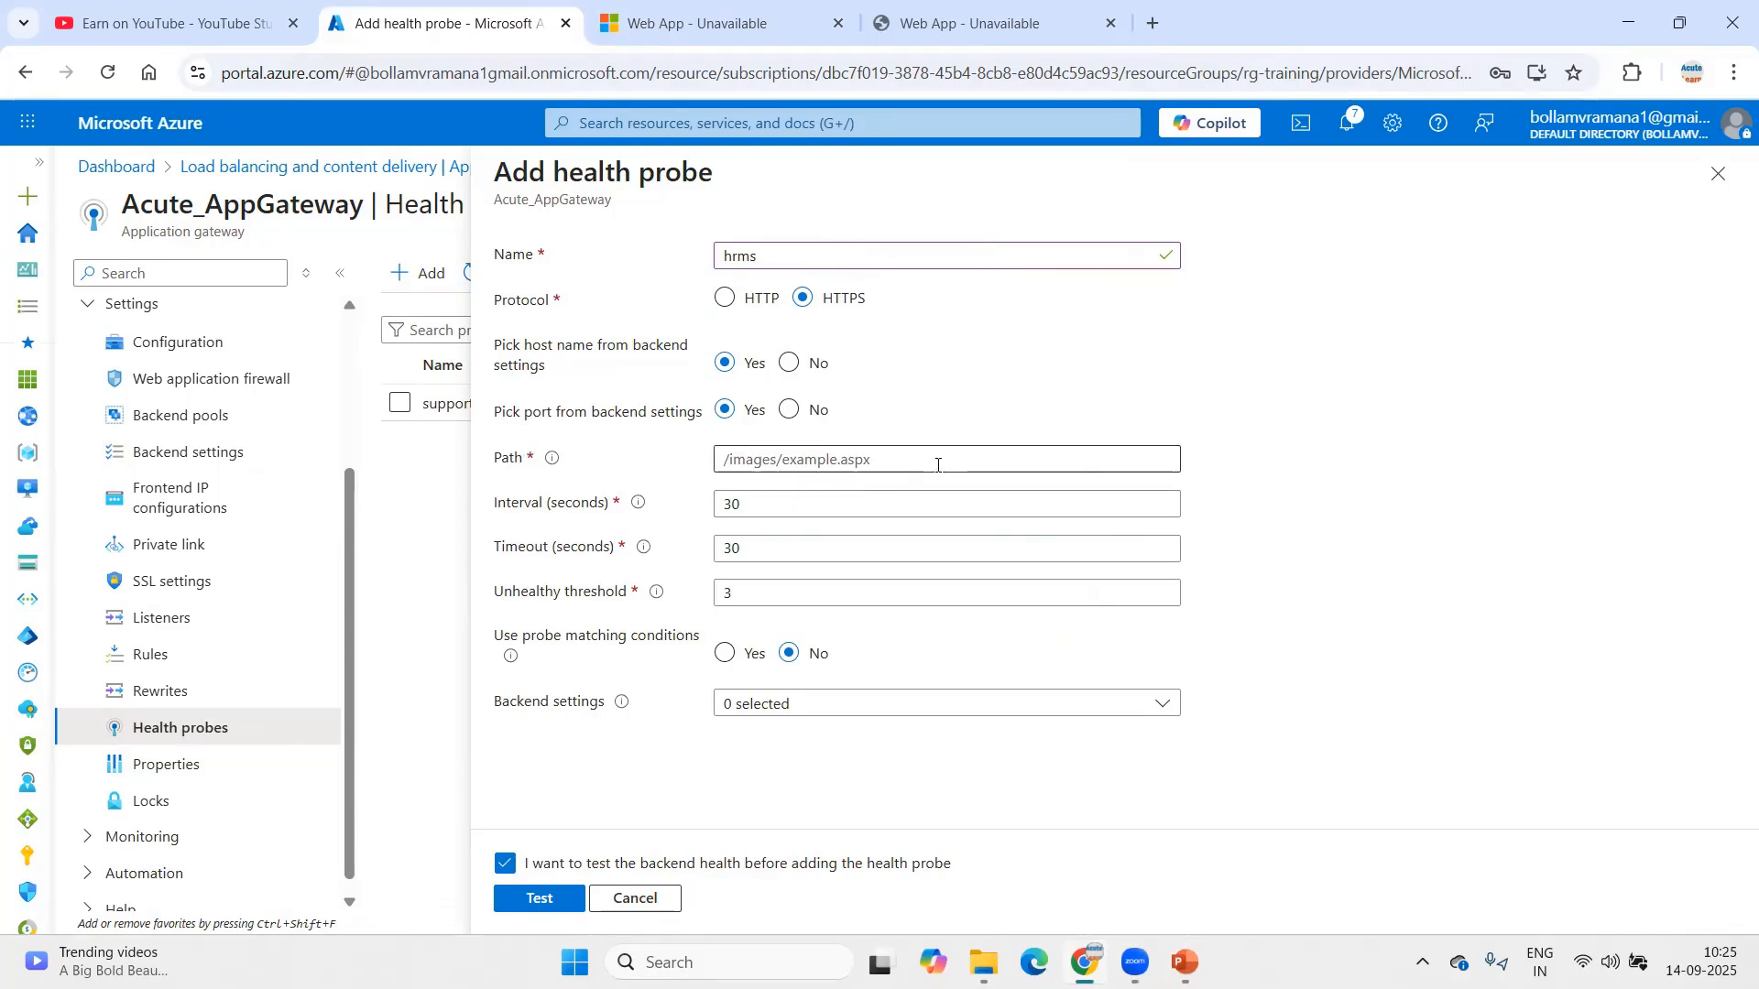
type("/")
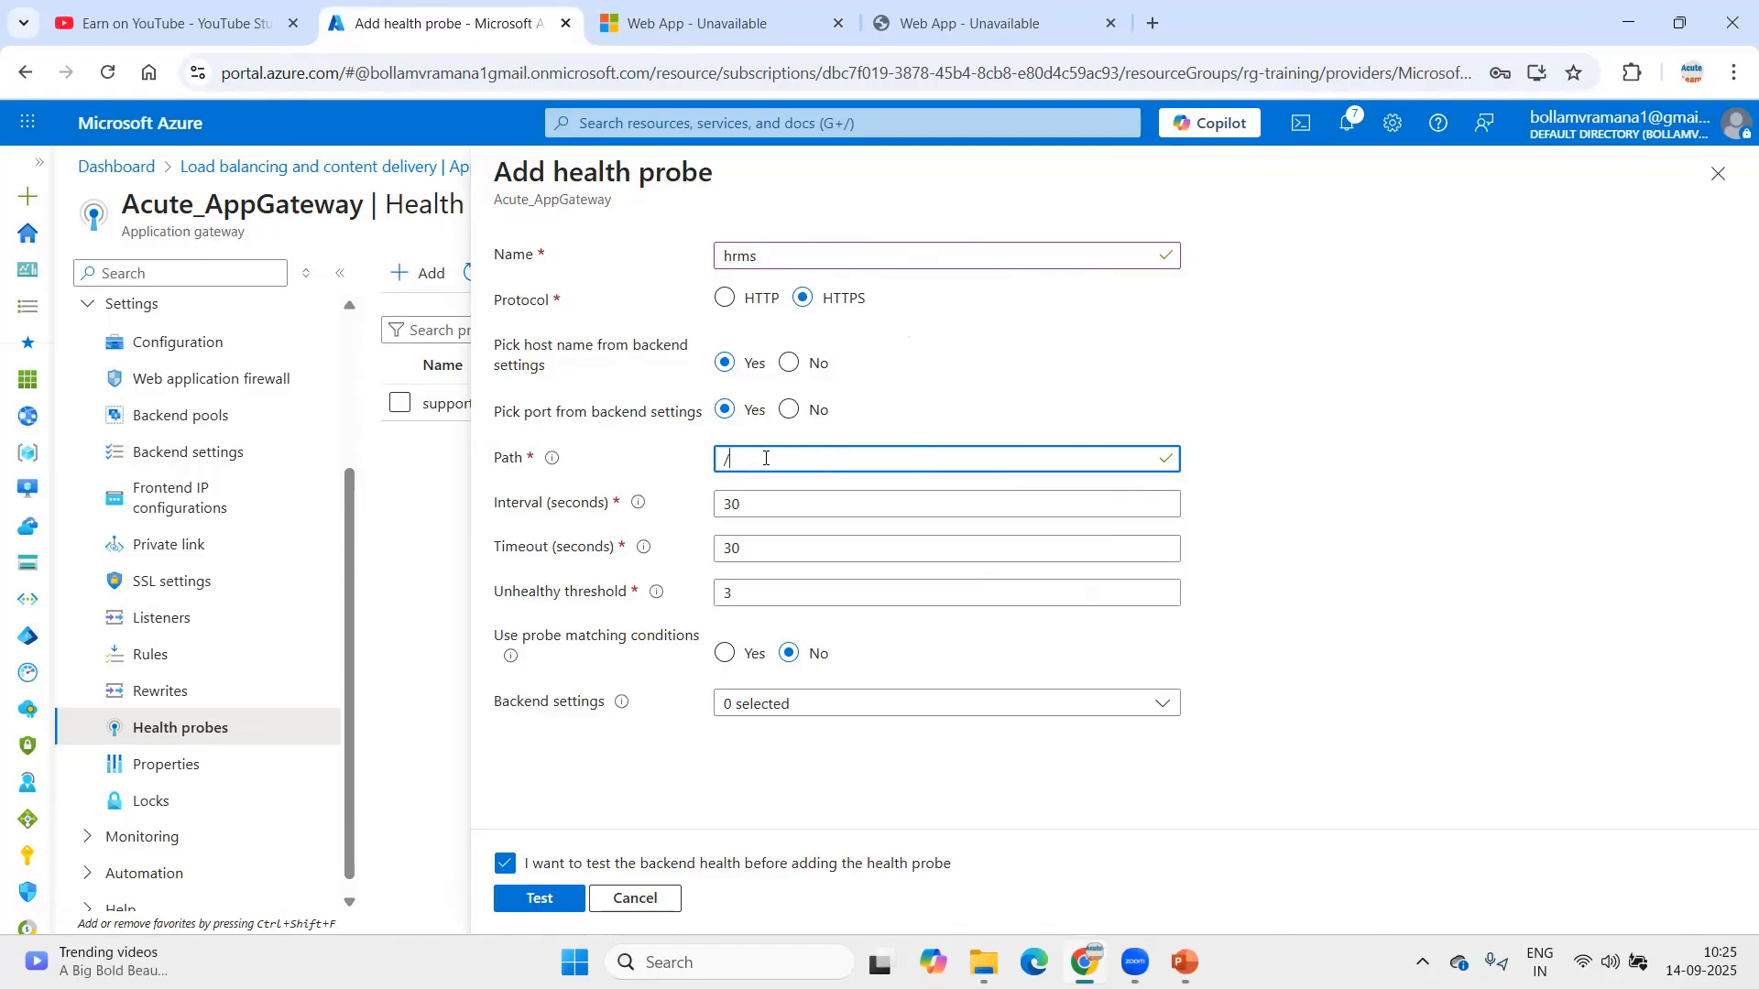
Step: Change the probe path from index.html to /hostingstart.html
type("index.html")
key("BackSpace")
key("BackSpace")
key("BackSpace")
key("BackSpace")
key("BackSpace")
key("BackSpace")
key("BackSpace")
key("BackSpace")
key("BackSpace")
key("BackSpace")
type("hostingstart.html")
Step: Review the architecture diagram slide in the presentation alongside the probe form
left_click(1184, 962)
left_click(137, 421)
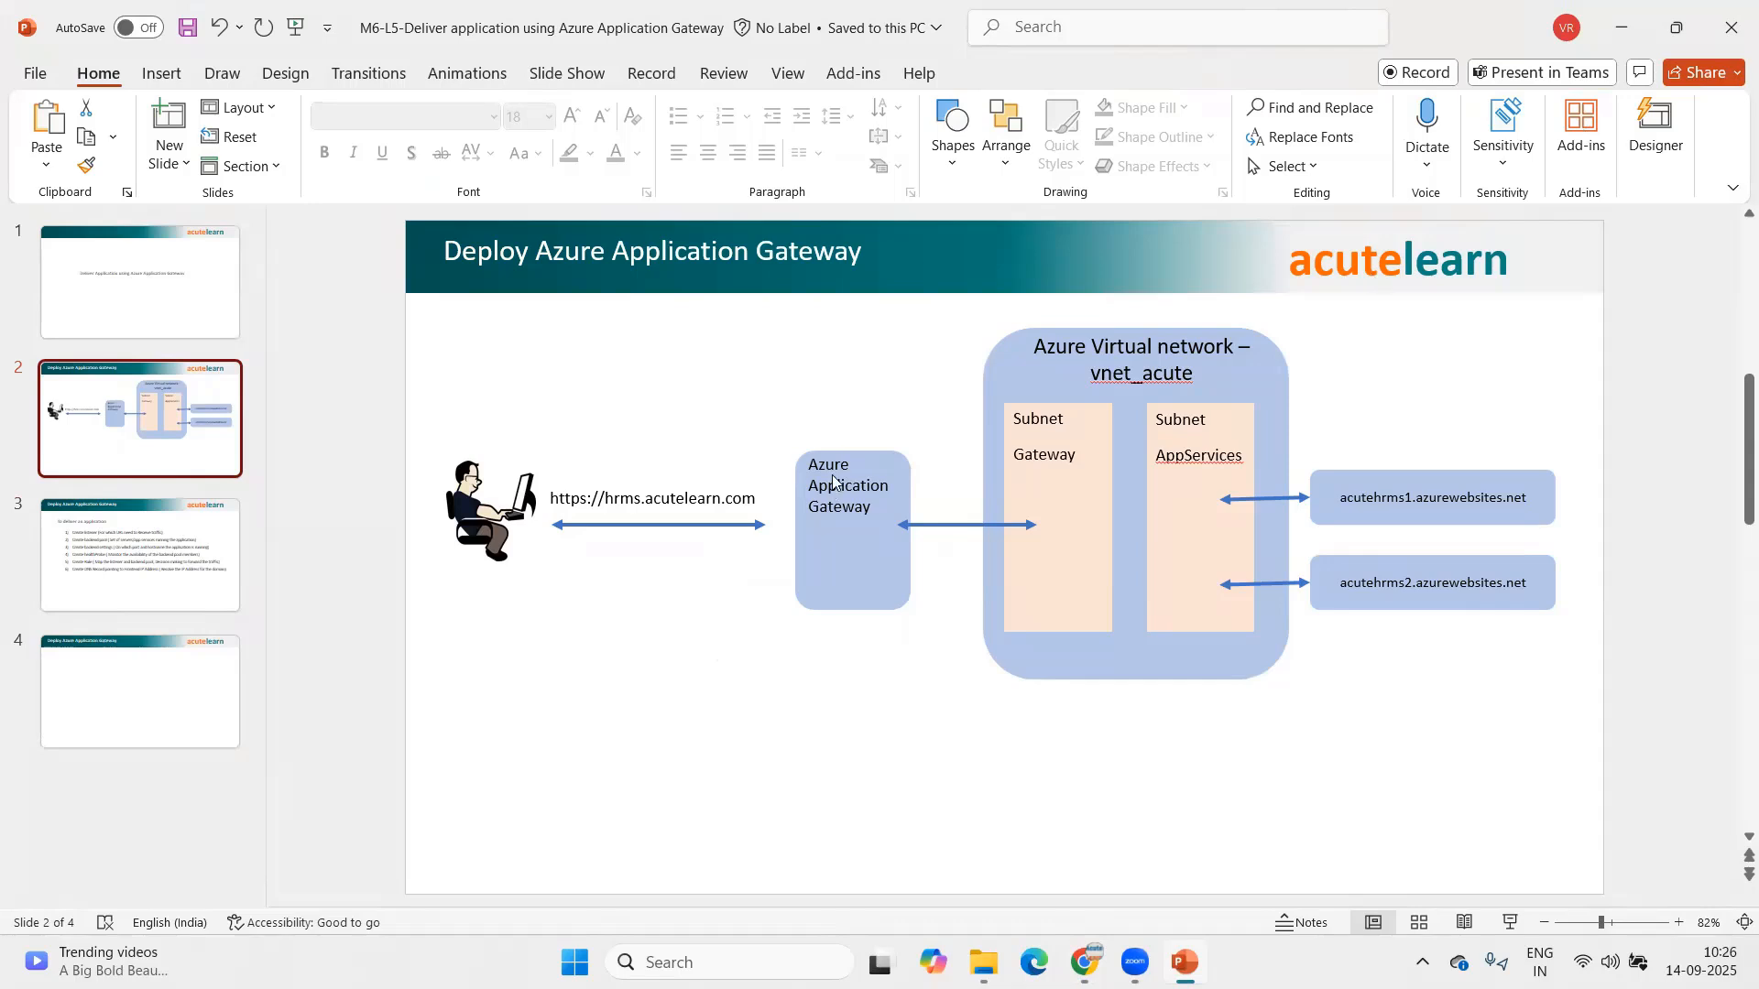
key("alt+Tab")
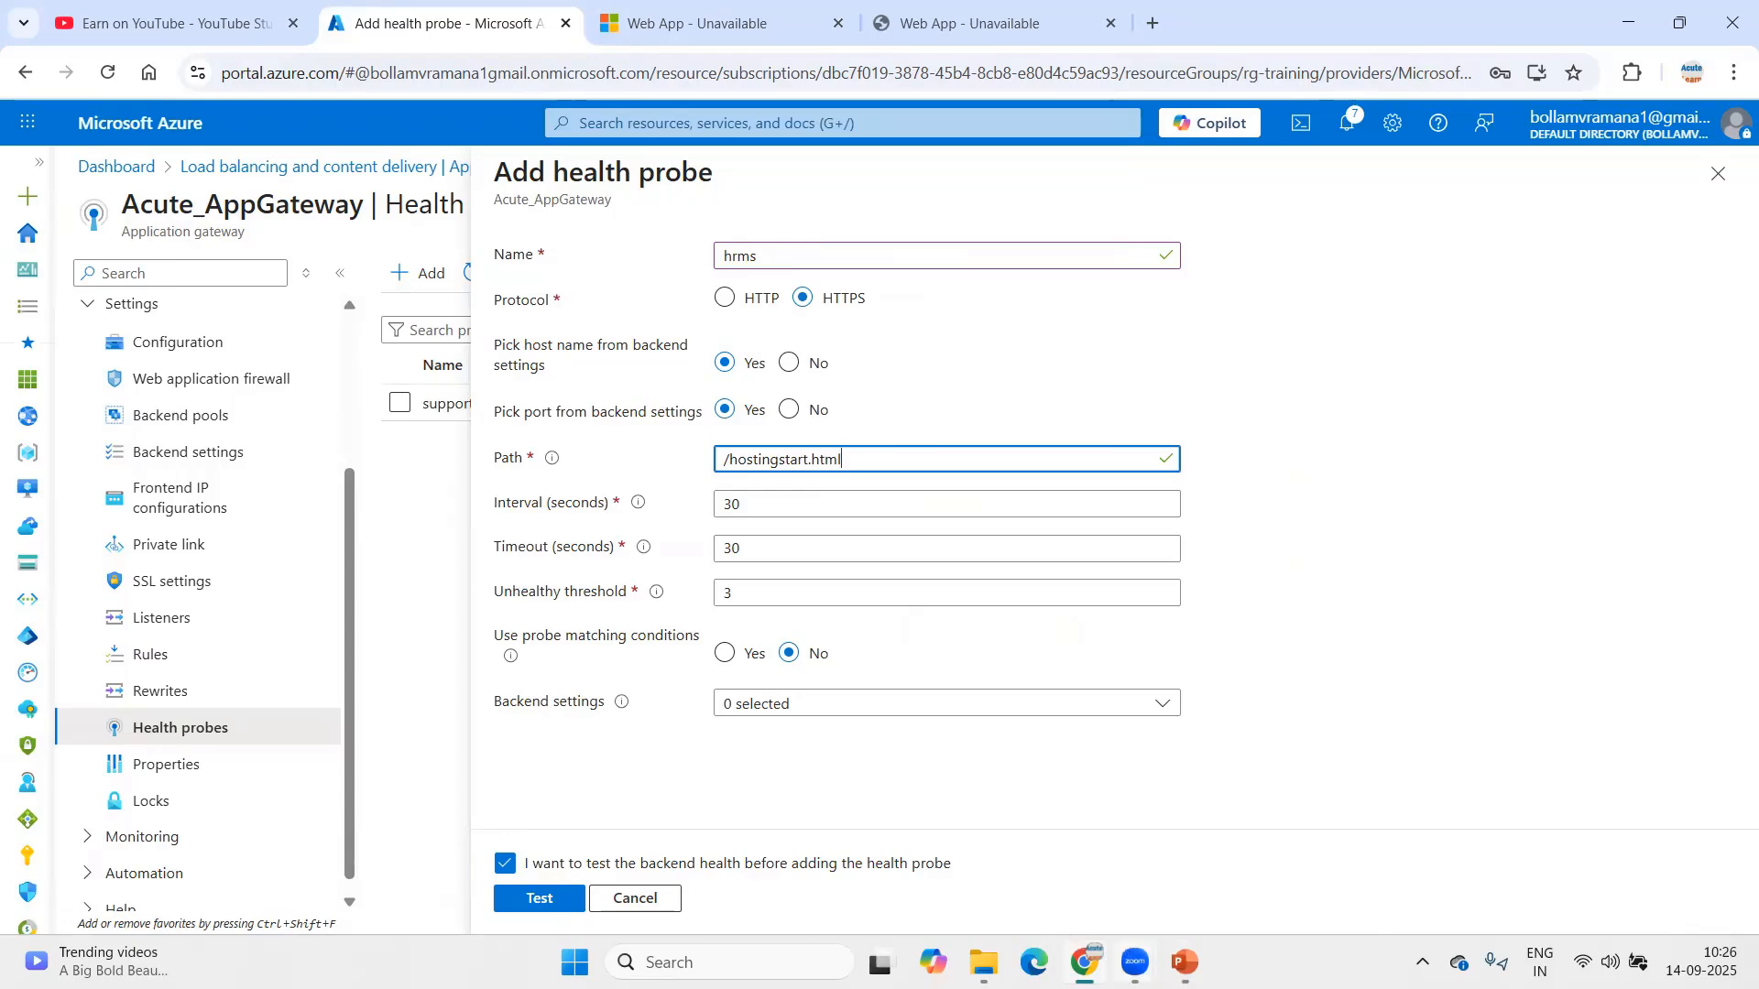
left_click(1183, 962)
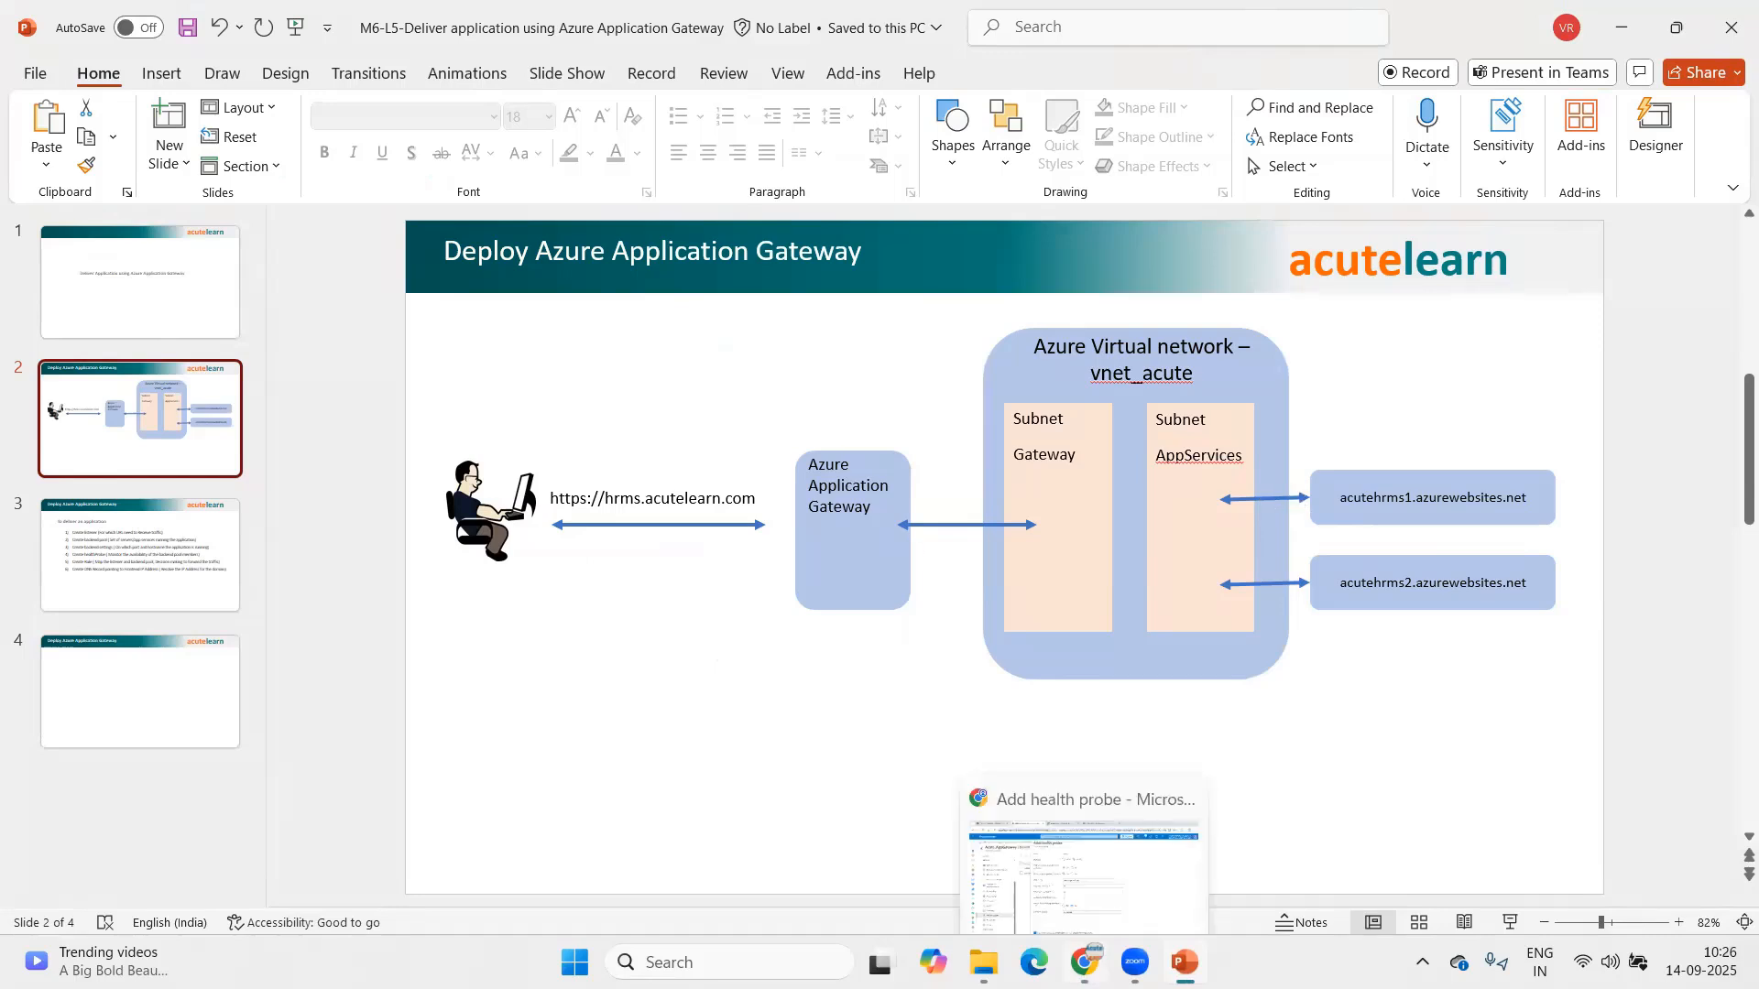
left_click(1026, 834)
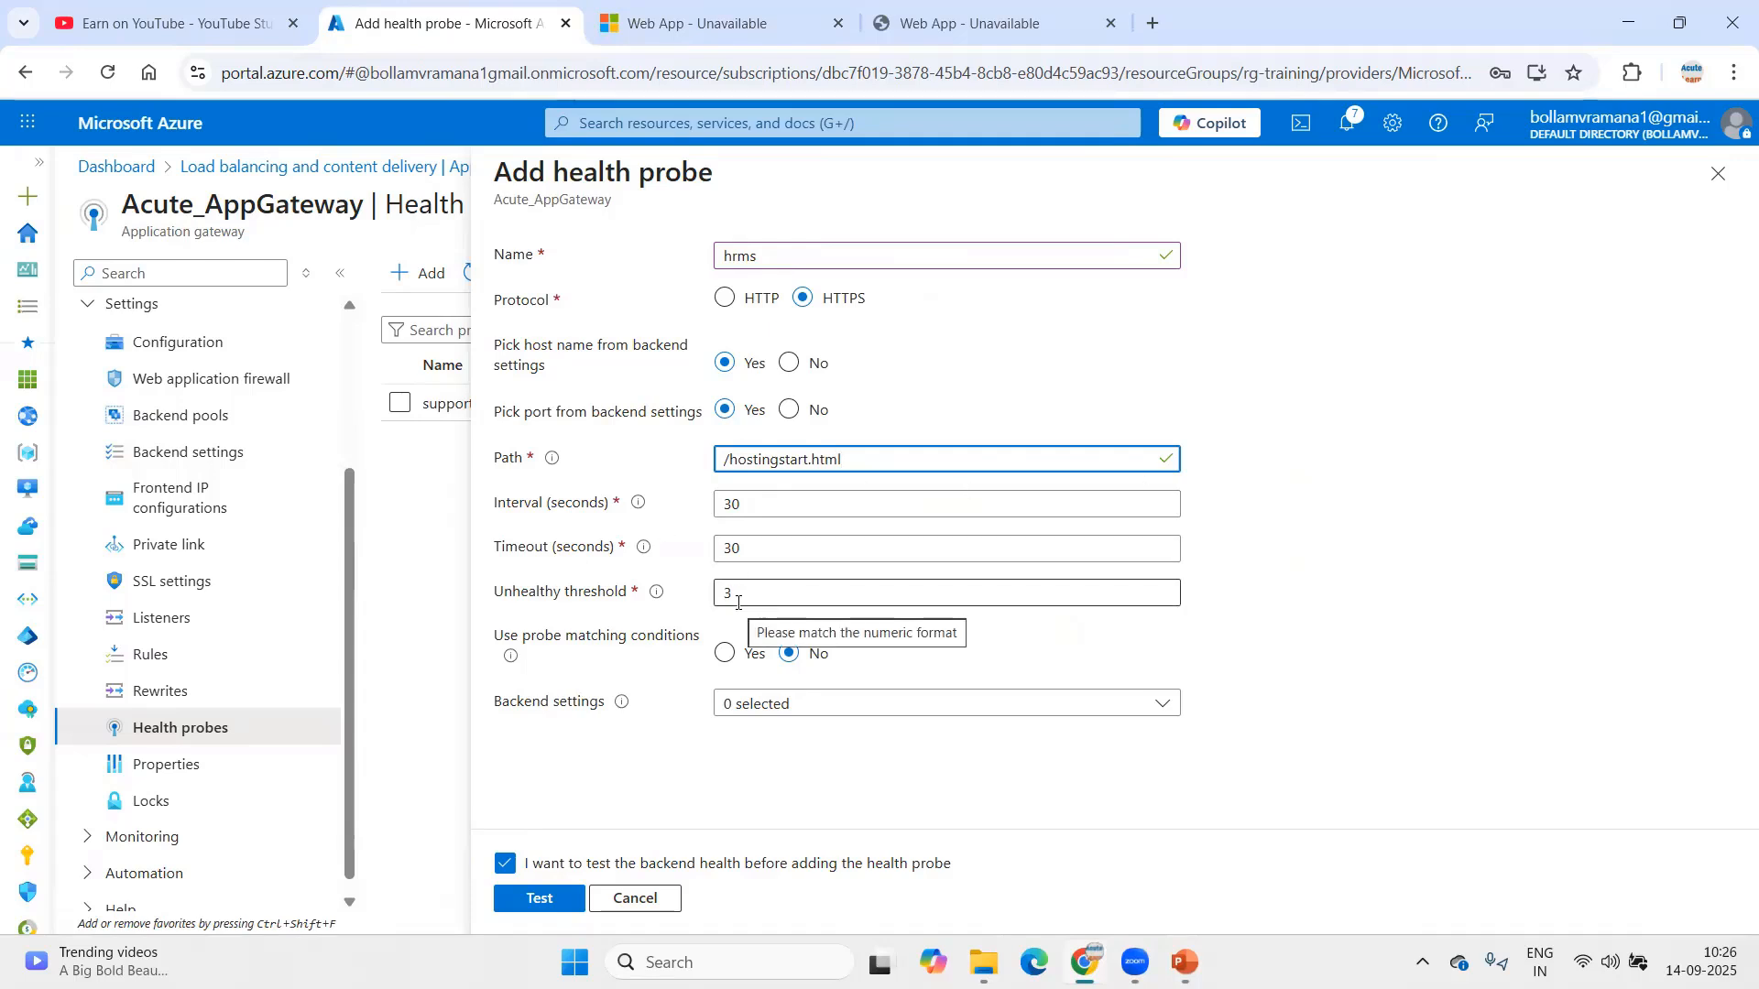
key("alt+Tab")
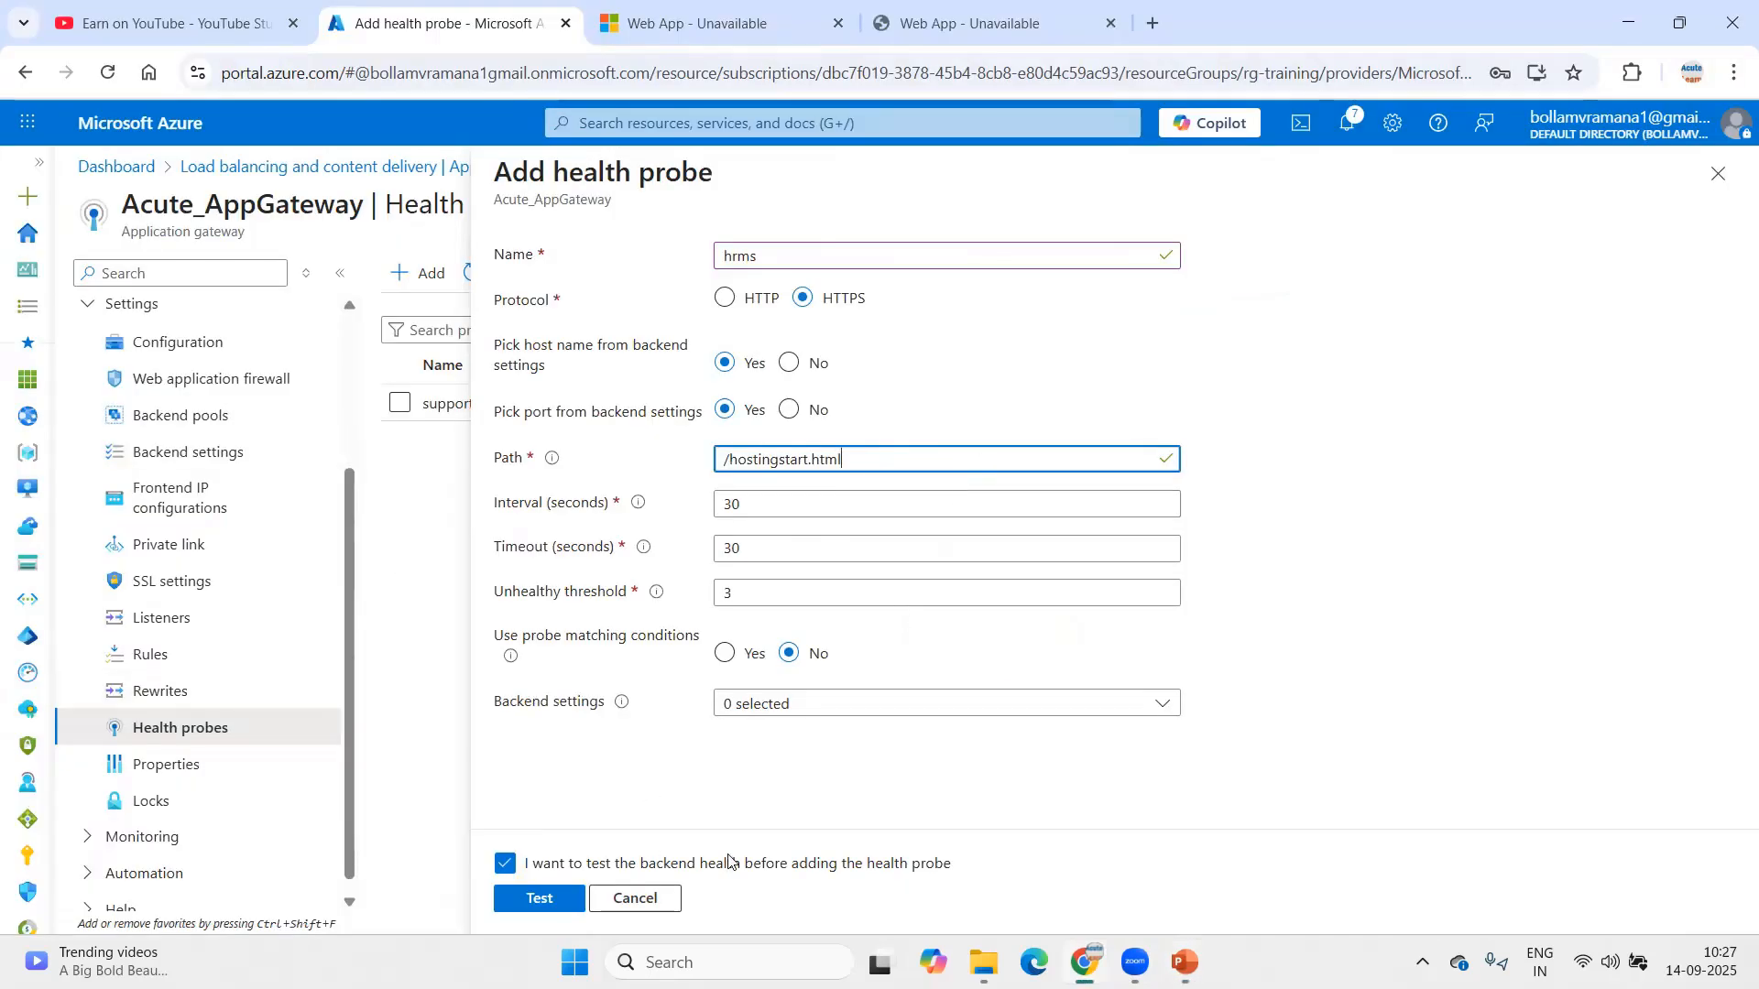
Step: Leave backend settings unchanged, skip the backend health test, and add the hrms probe
left_click(846, 714)
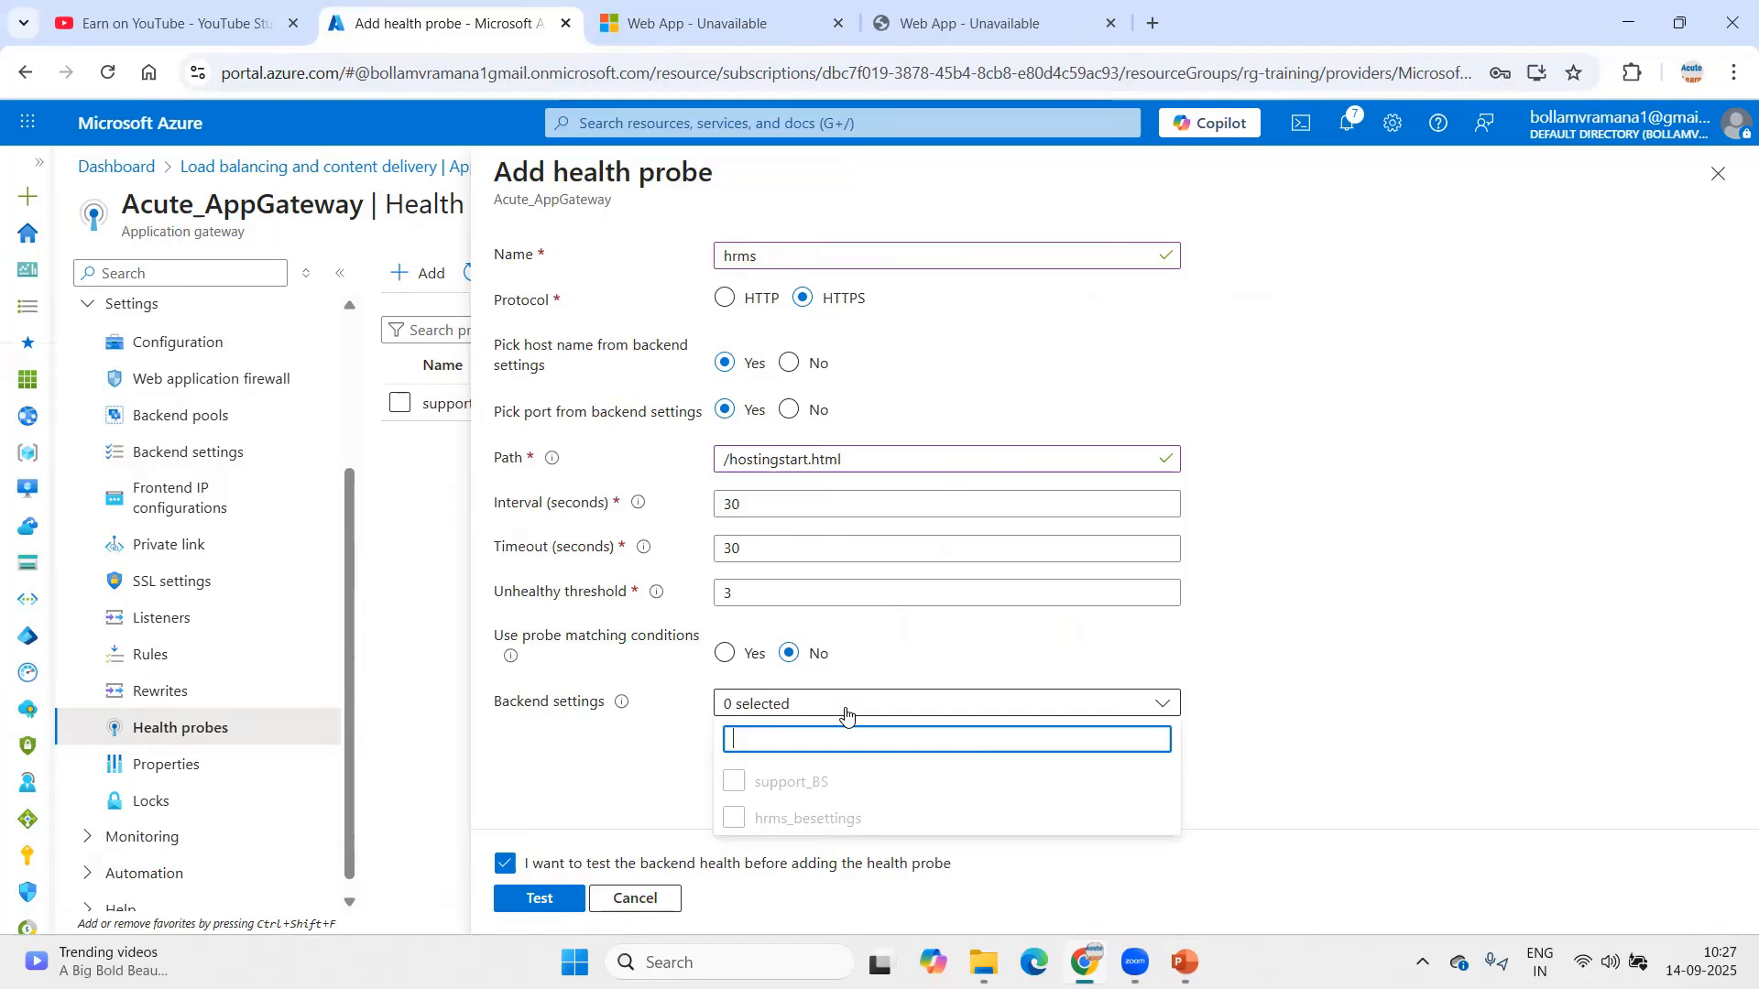
left_click(610, 786)
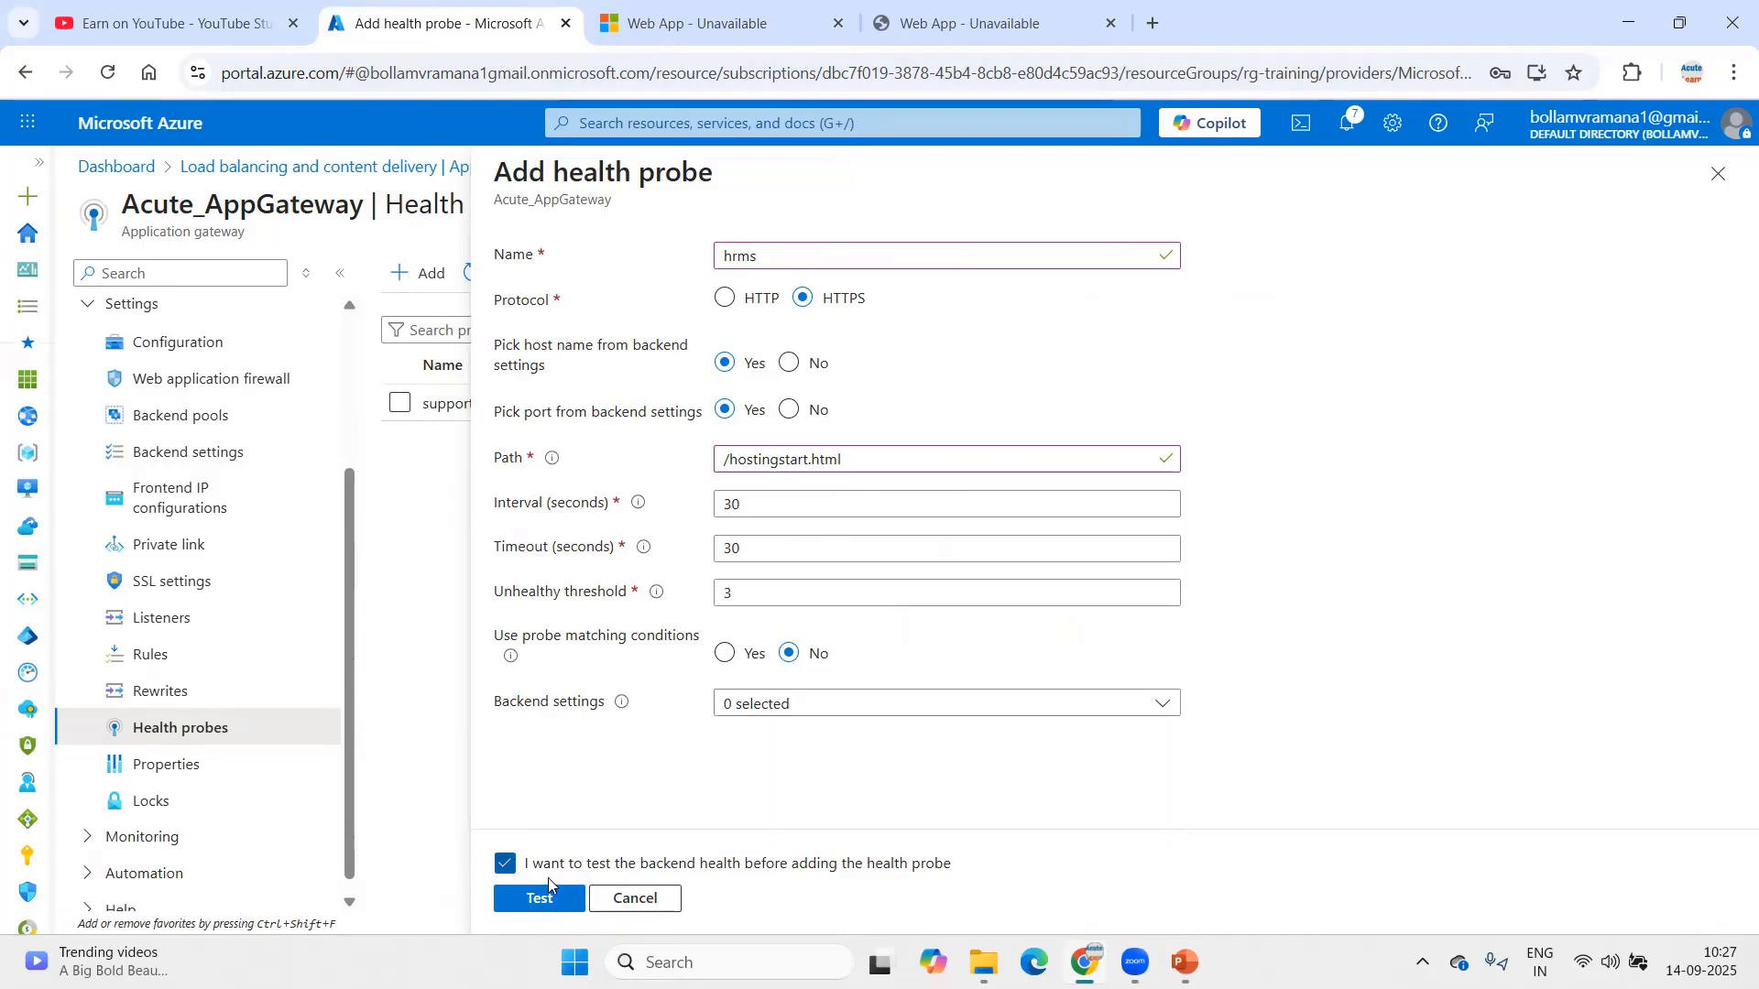
left_click(505, 864)
left_click(550, 899)
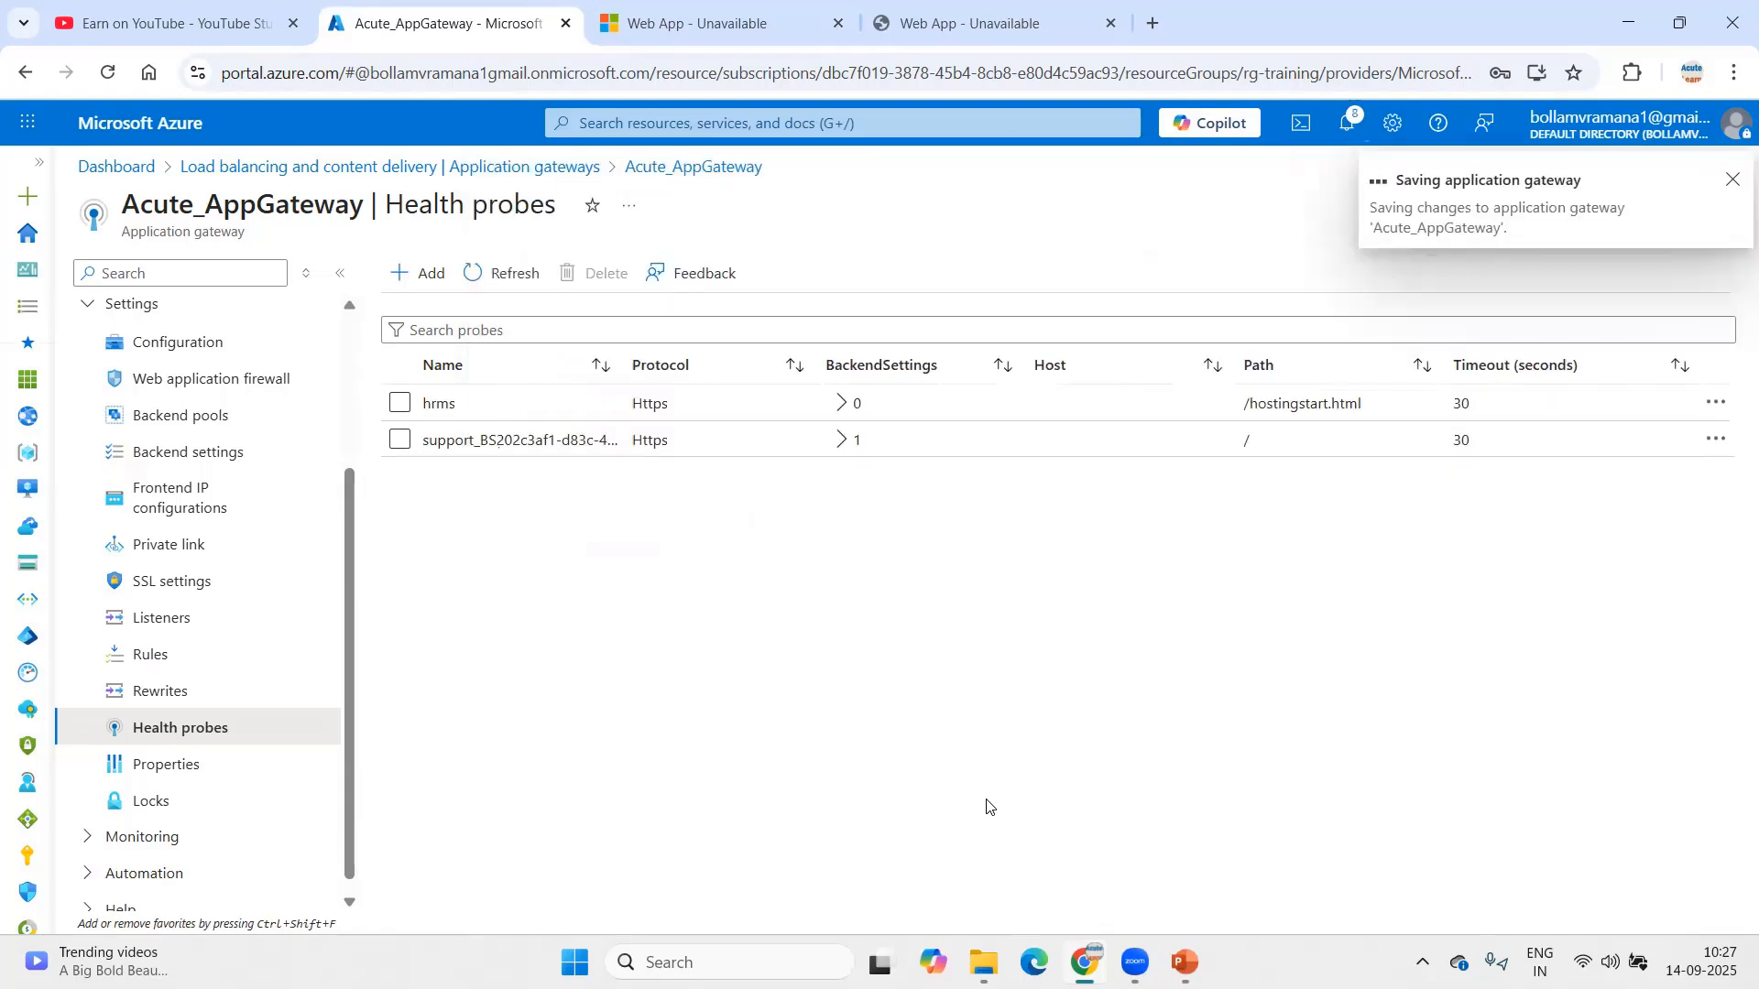
left_click(1186, 960)
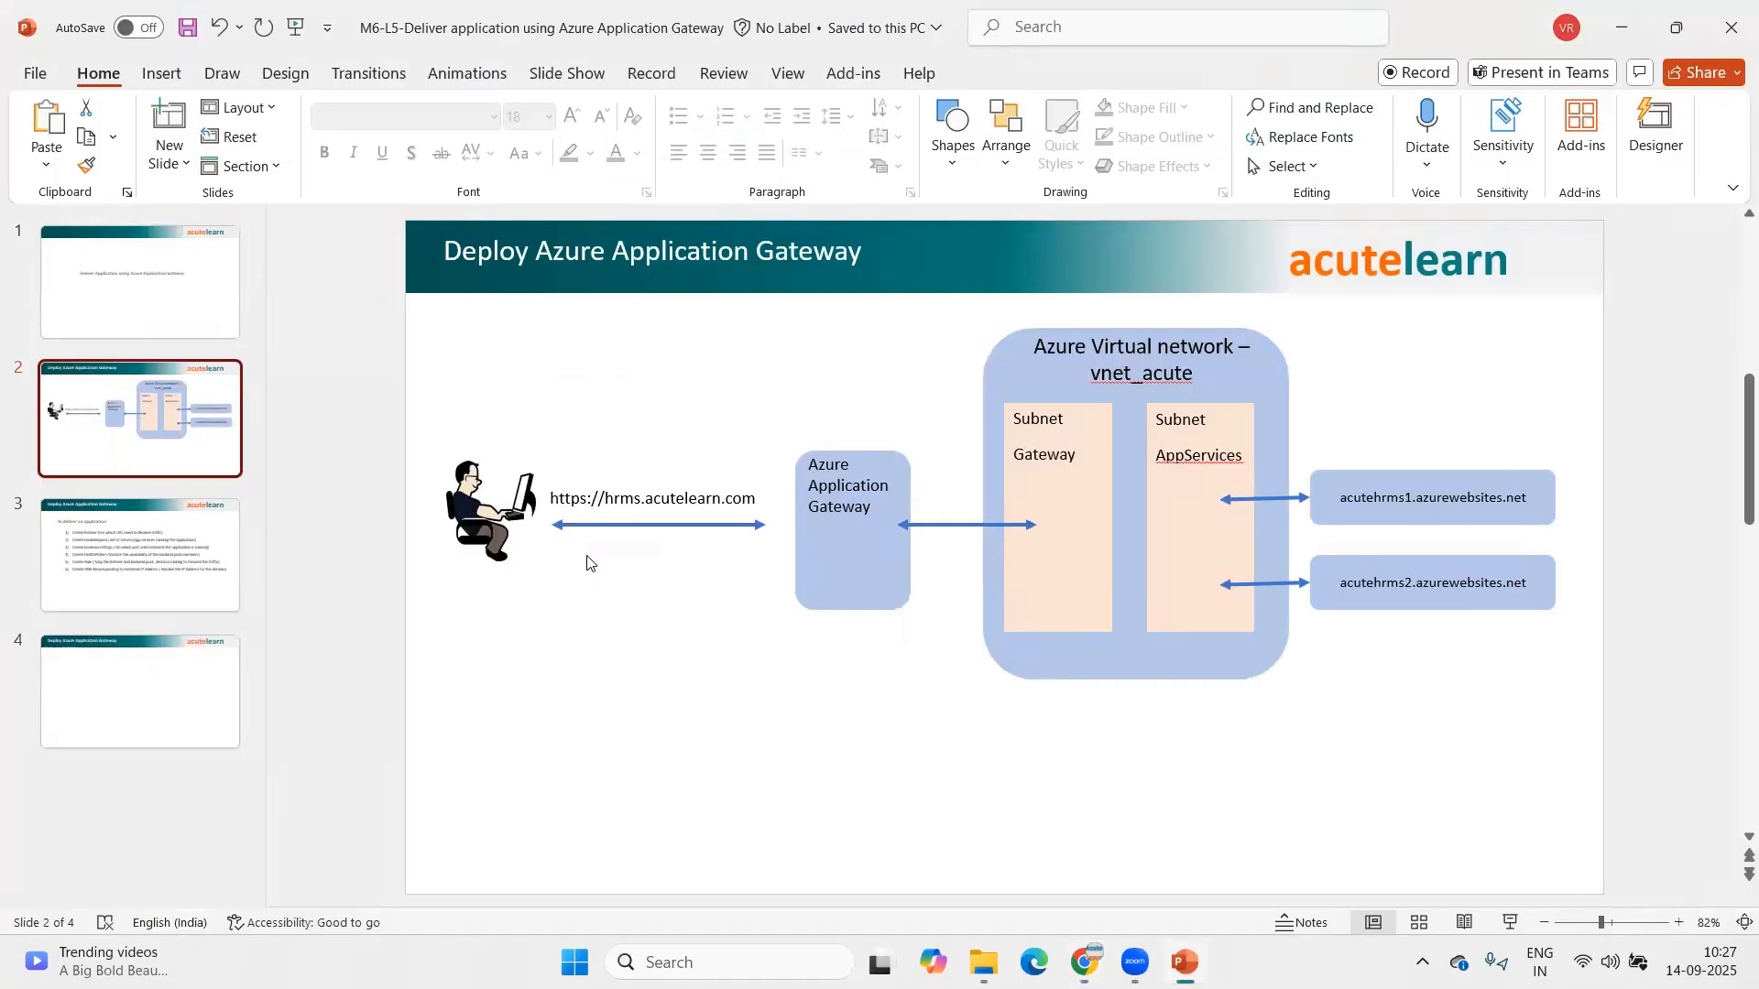
left_click(225, 566)
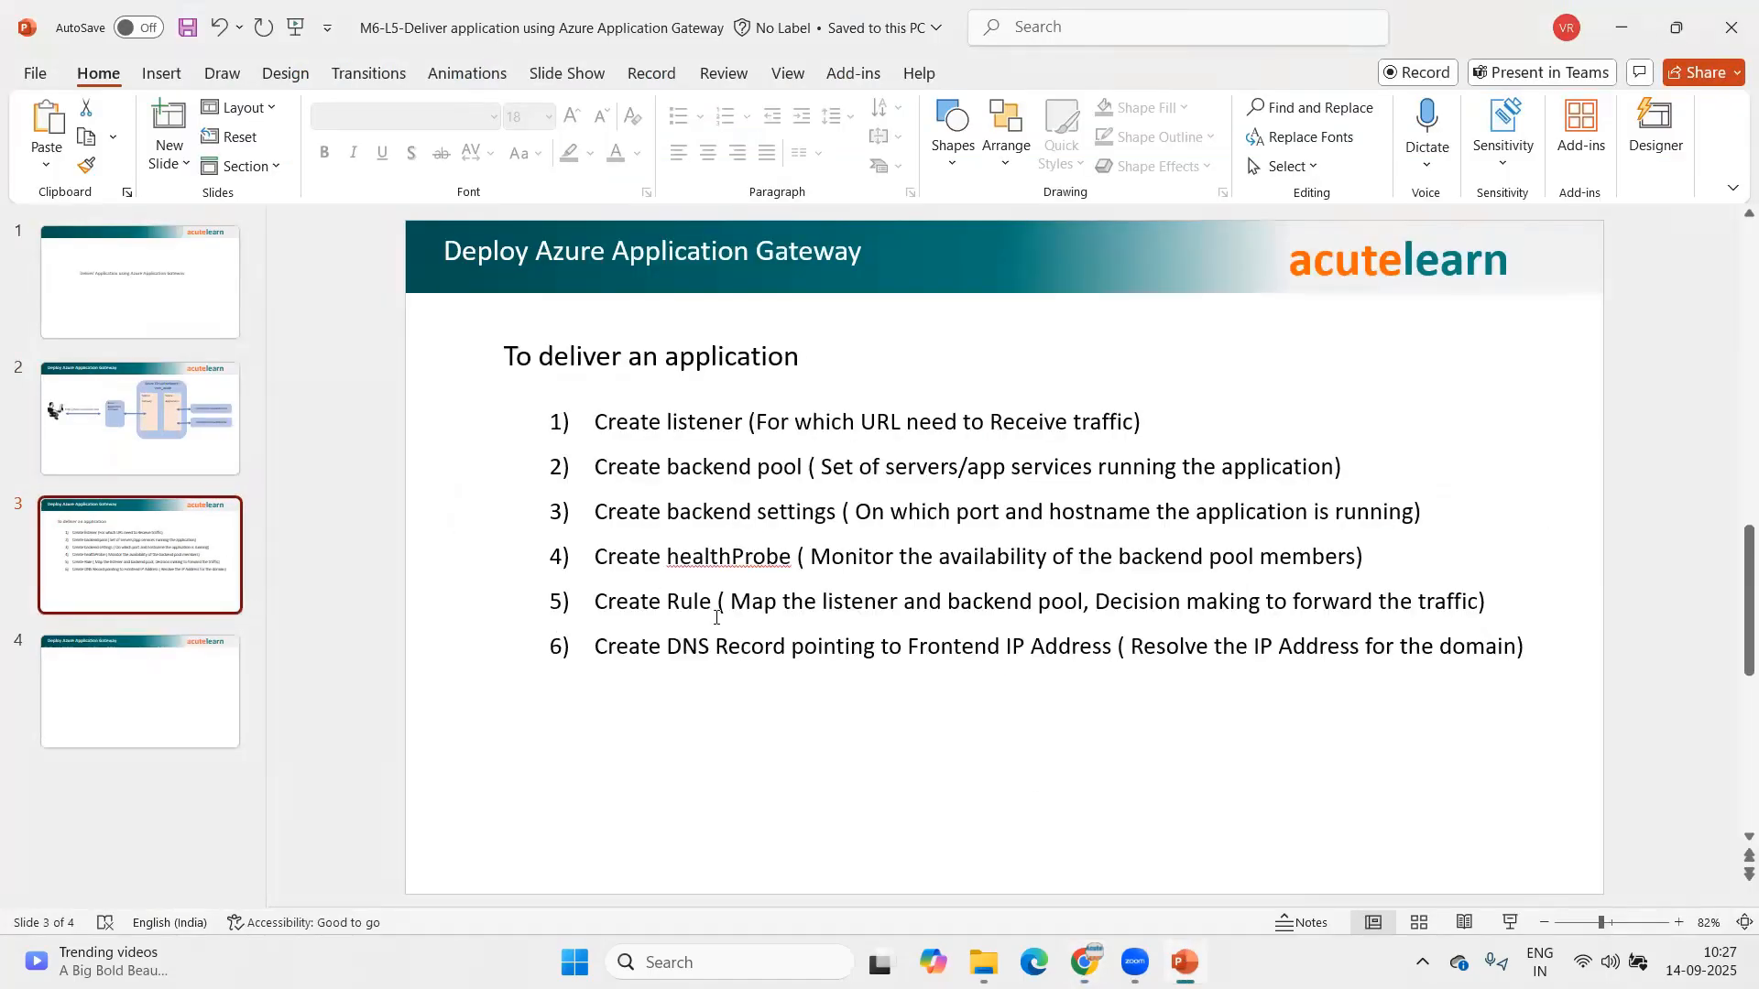
key("alt+Tab")
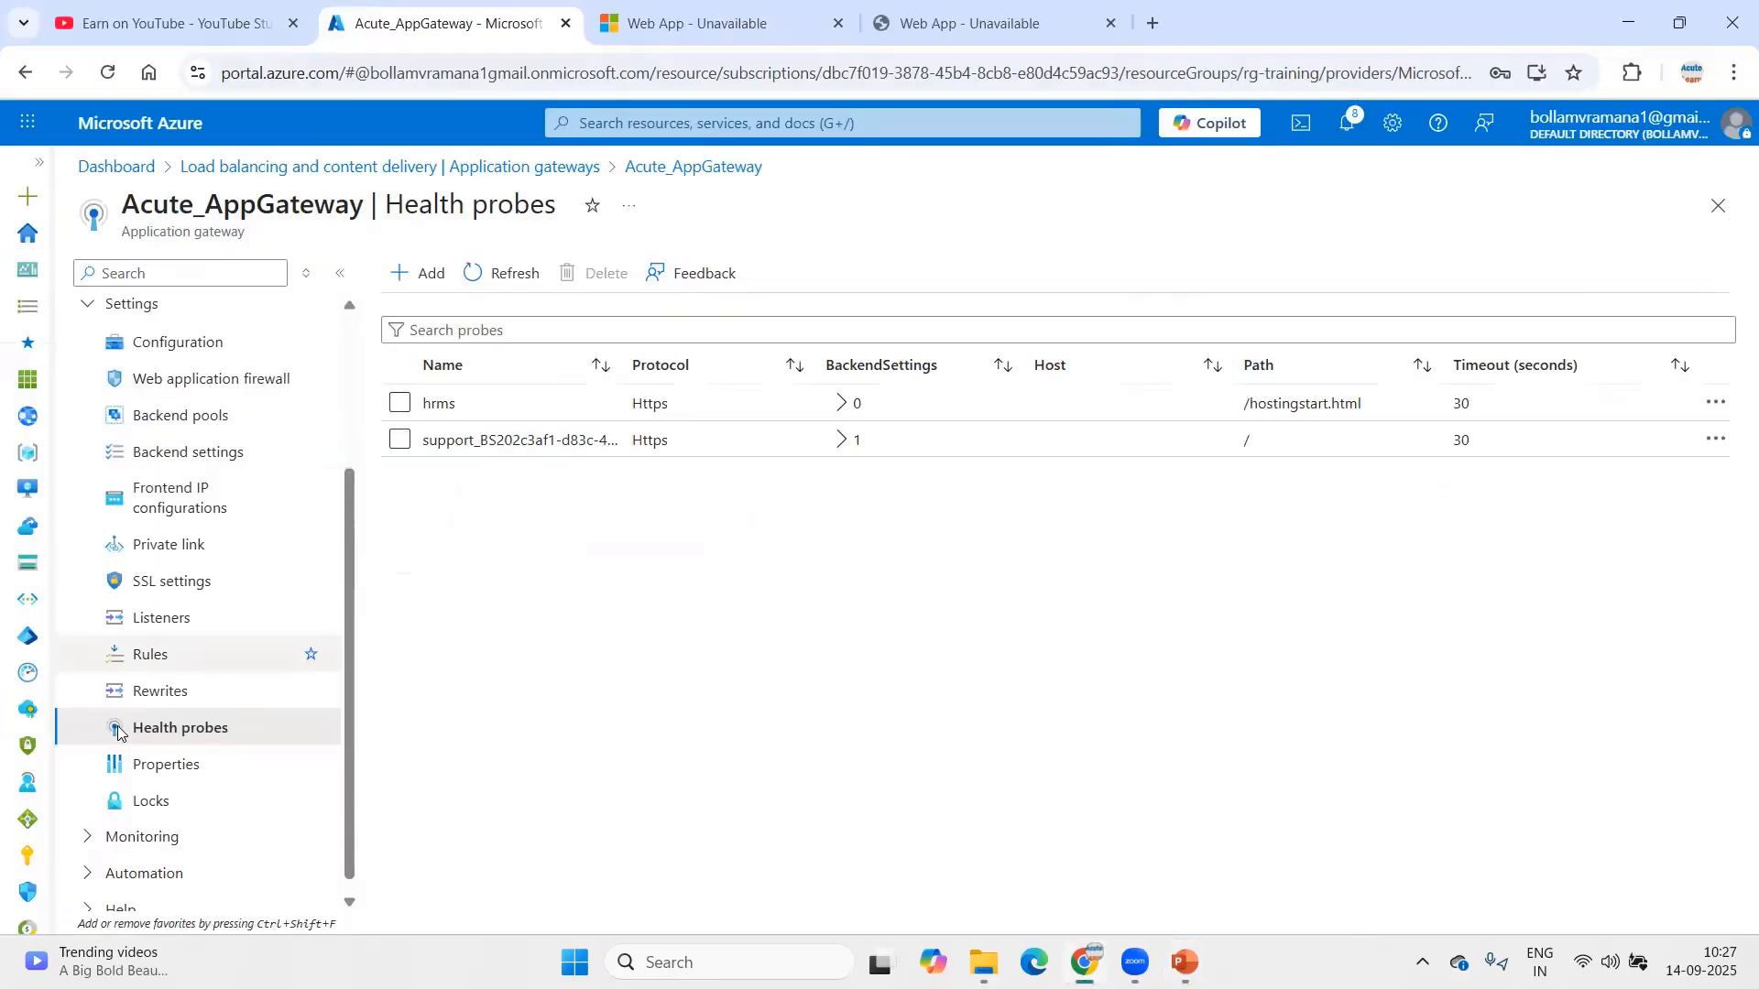
Step: Name a new routing rule hrms.acutelearn.com with priority 20 on the hrms.acutelearn.com listener
left_click(174, 656)
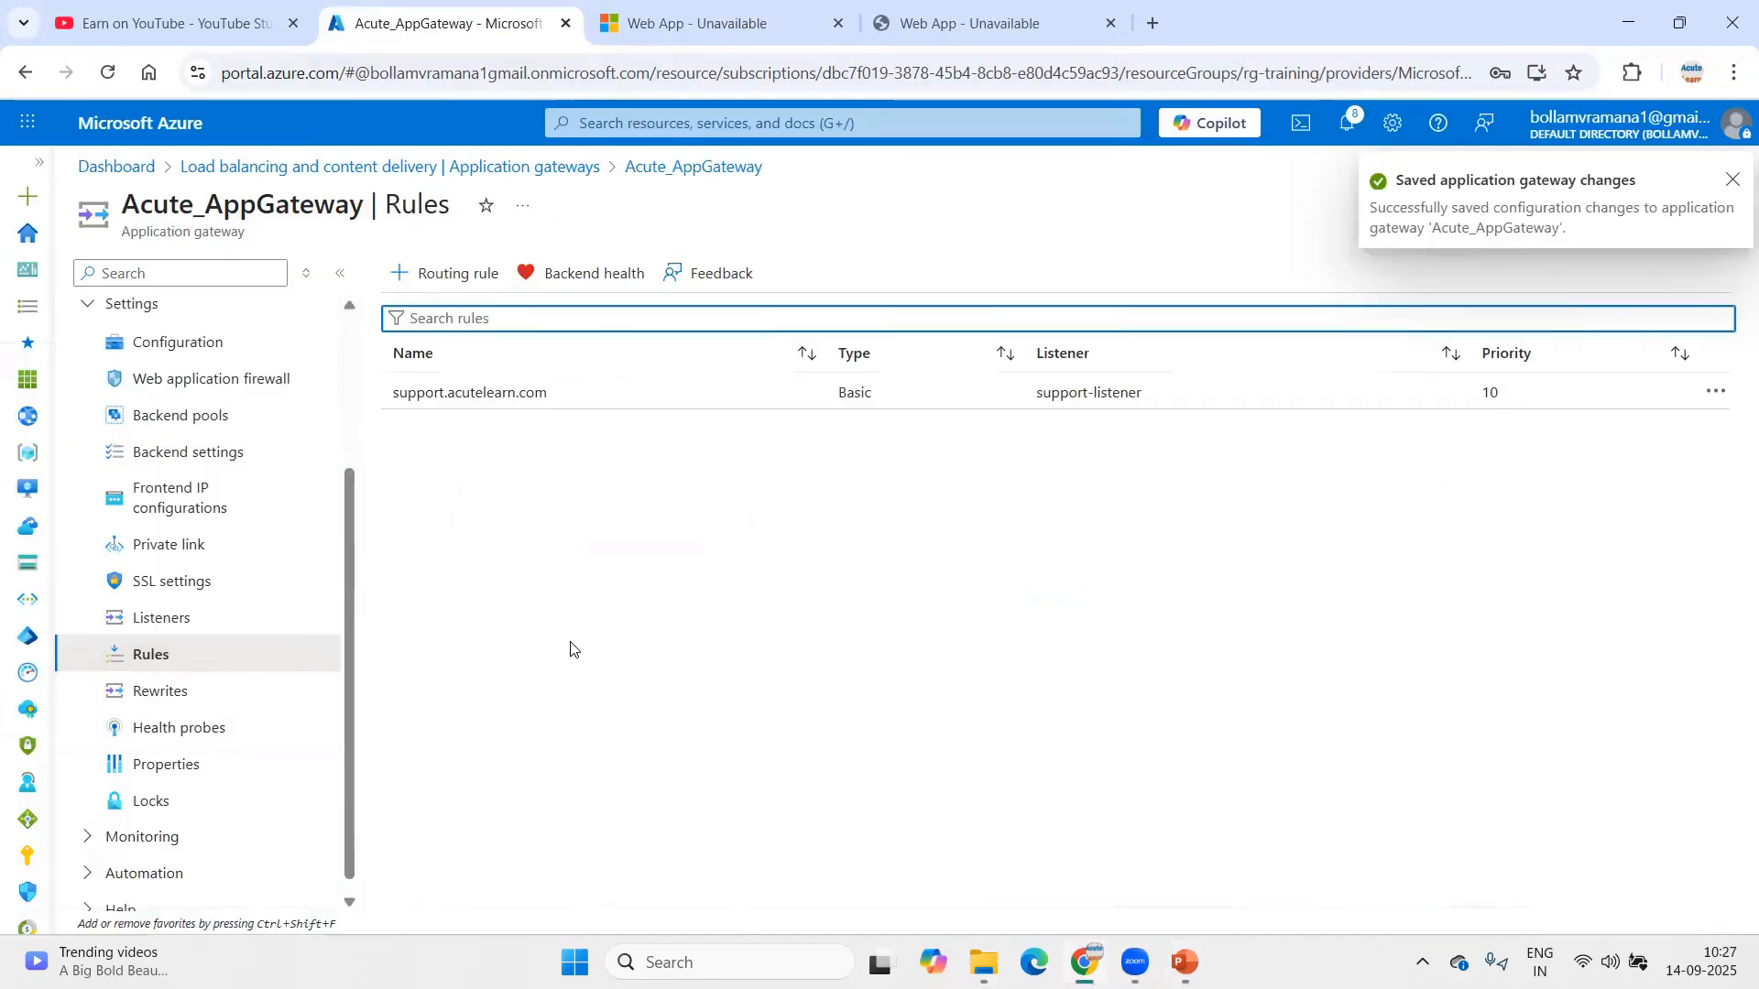
left_click(453, 274)
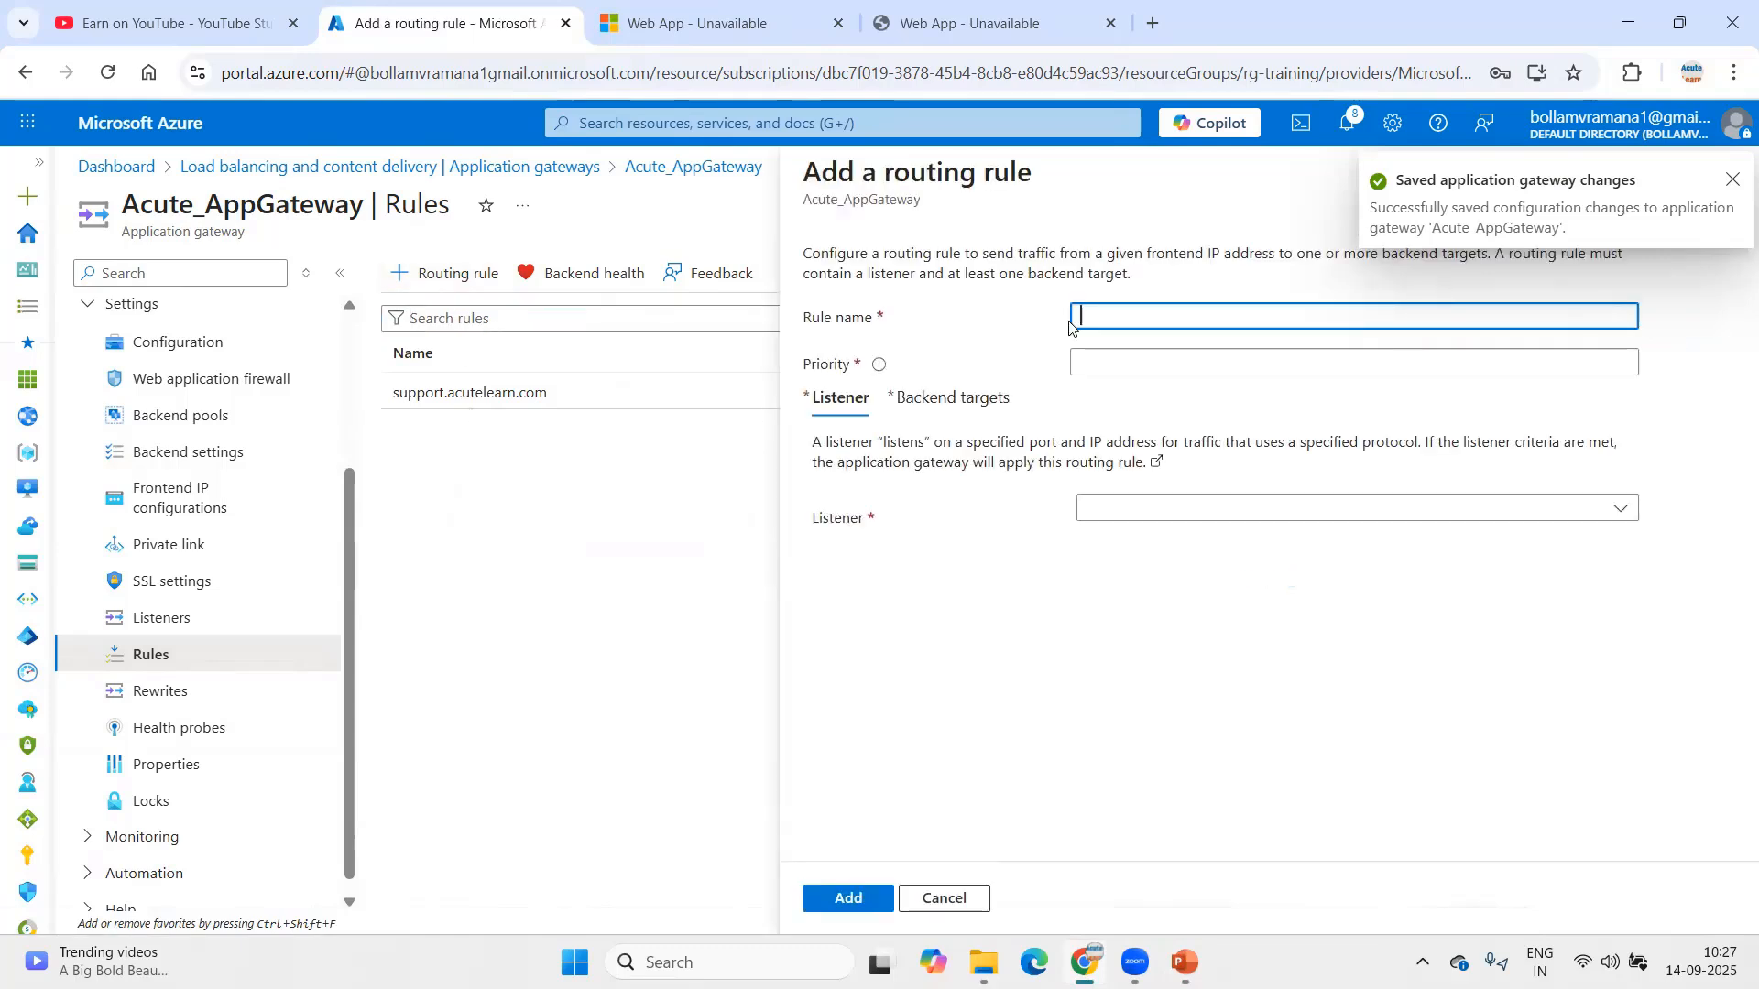
type("hrm")
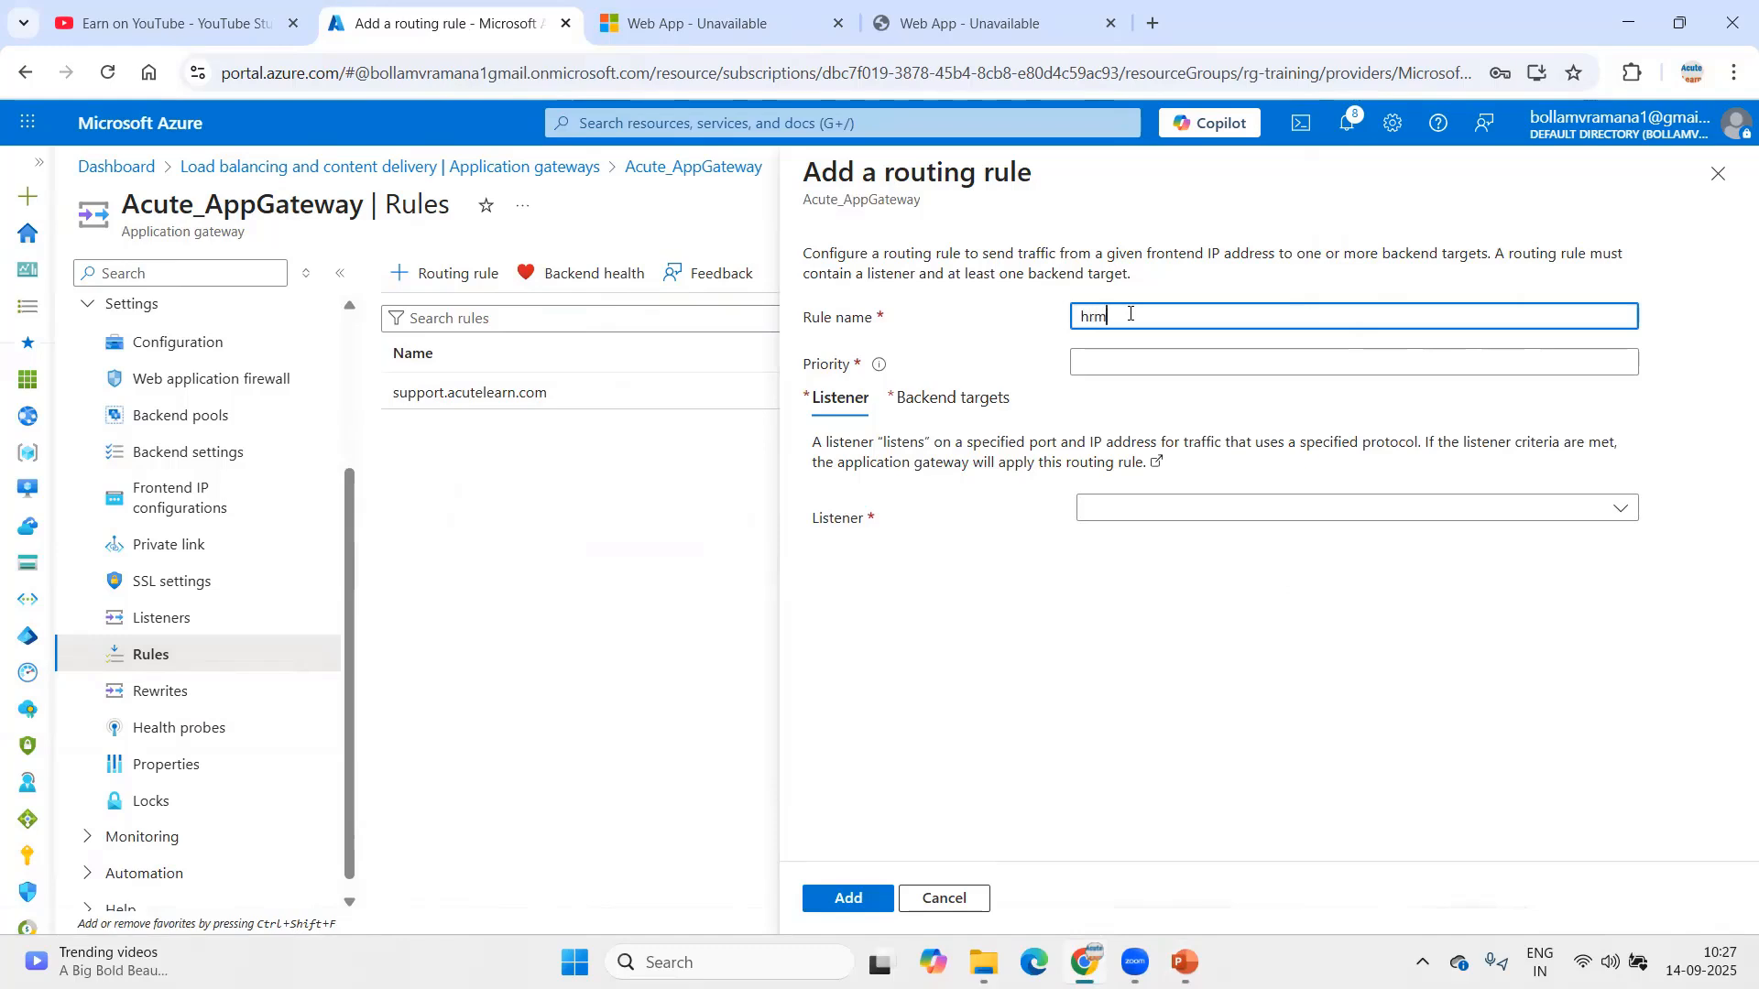
type("s.acutelearn.com")
key("Tab")
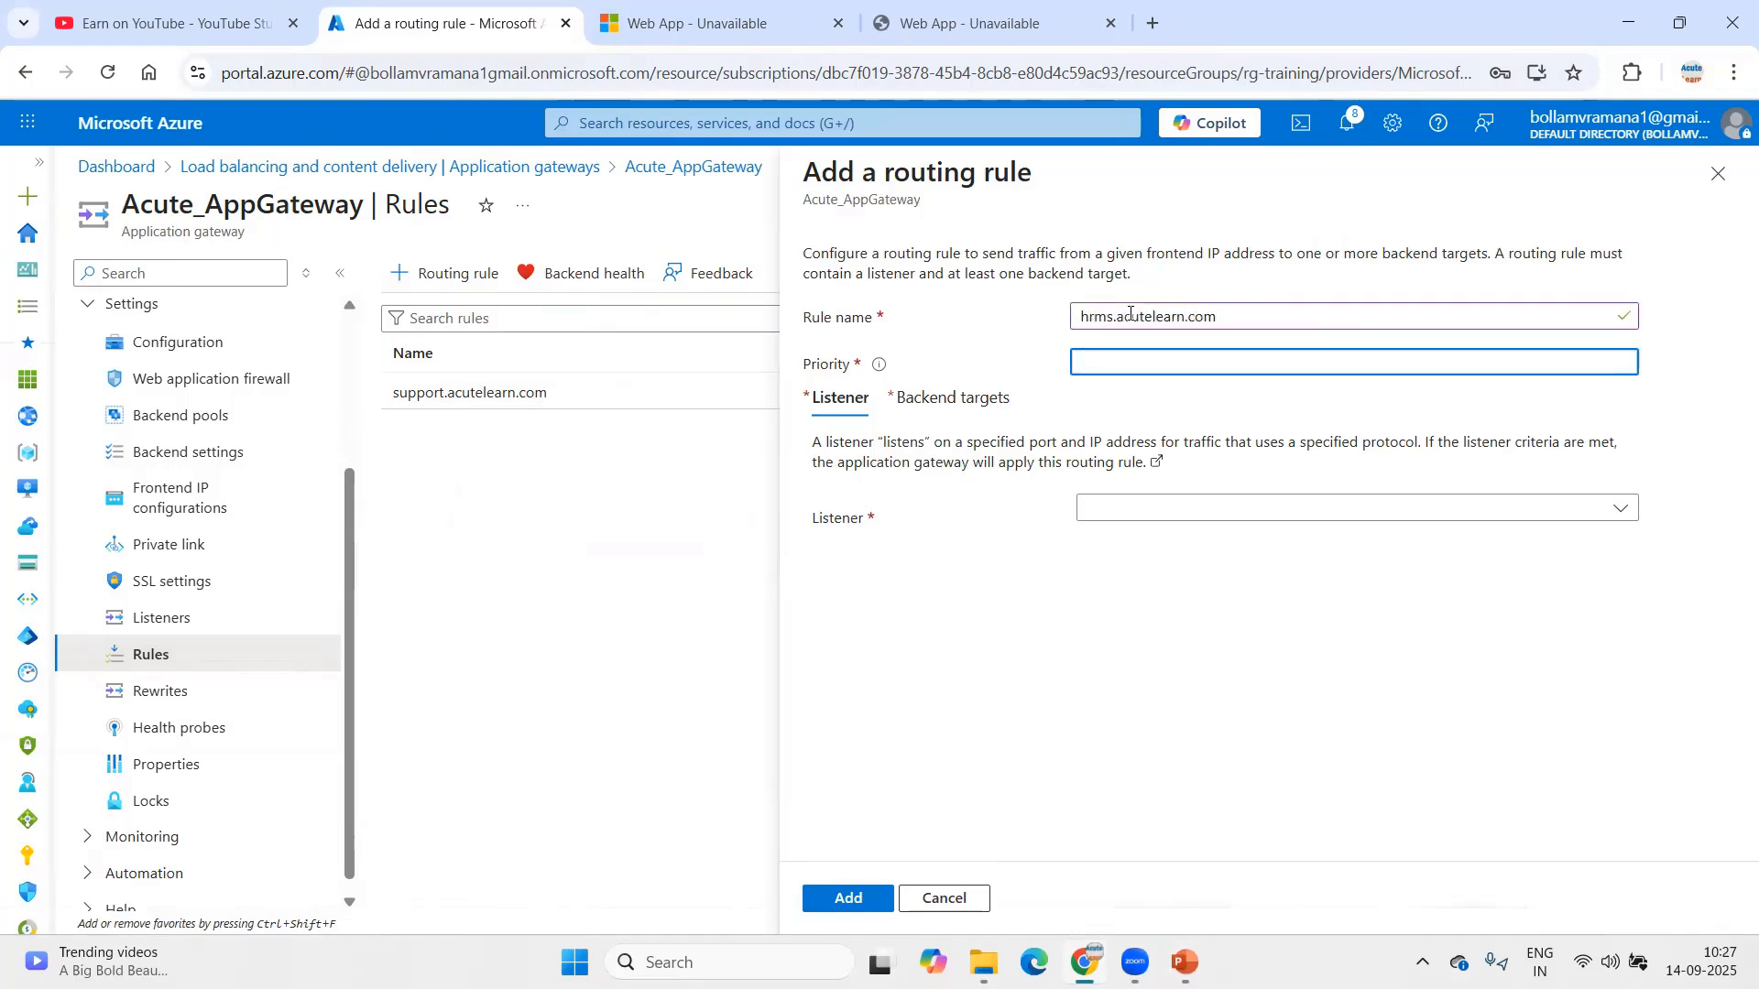
type("20")
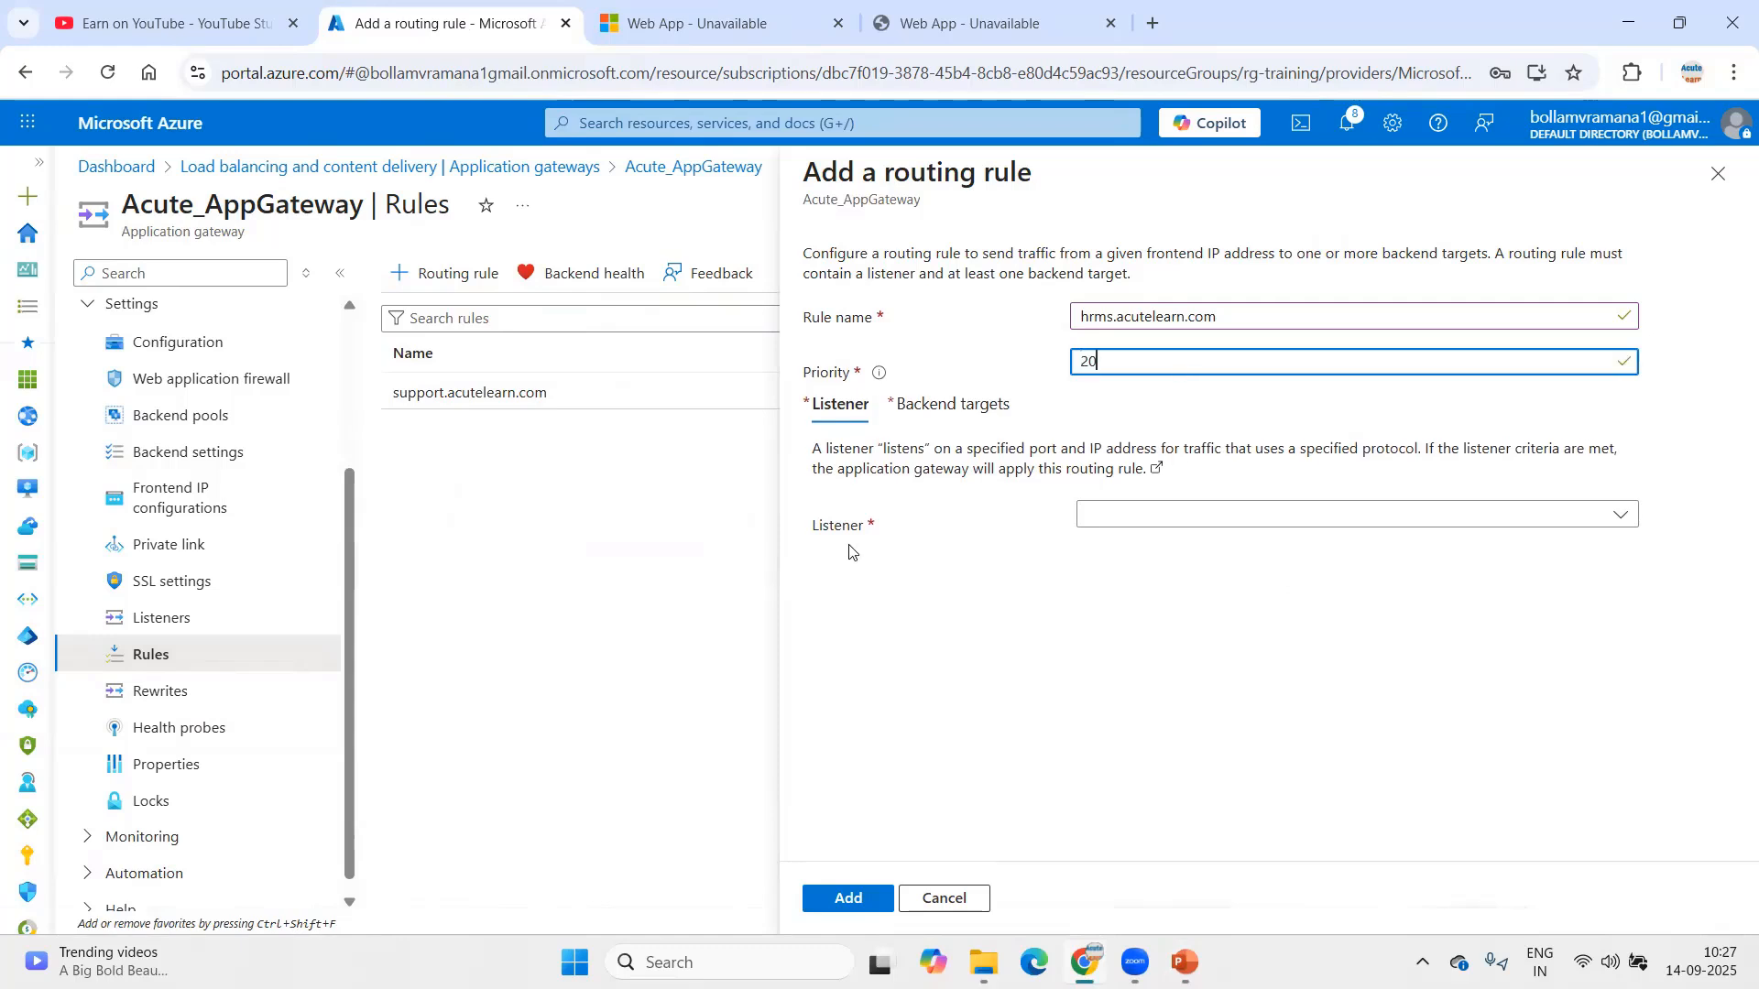
left_click(1130, 517)
Step: Set backend targets to hrms_bpool with hrms_besettings and add the rule
left_click(1145, 546)
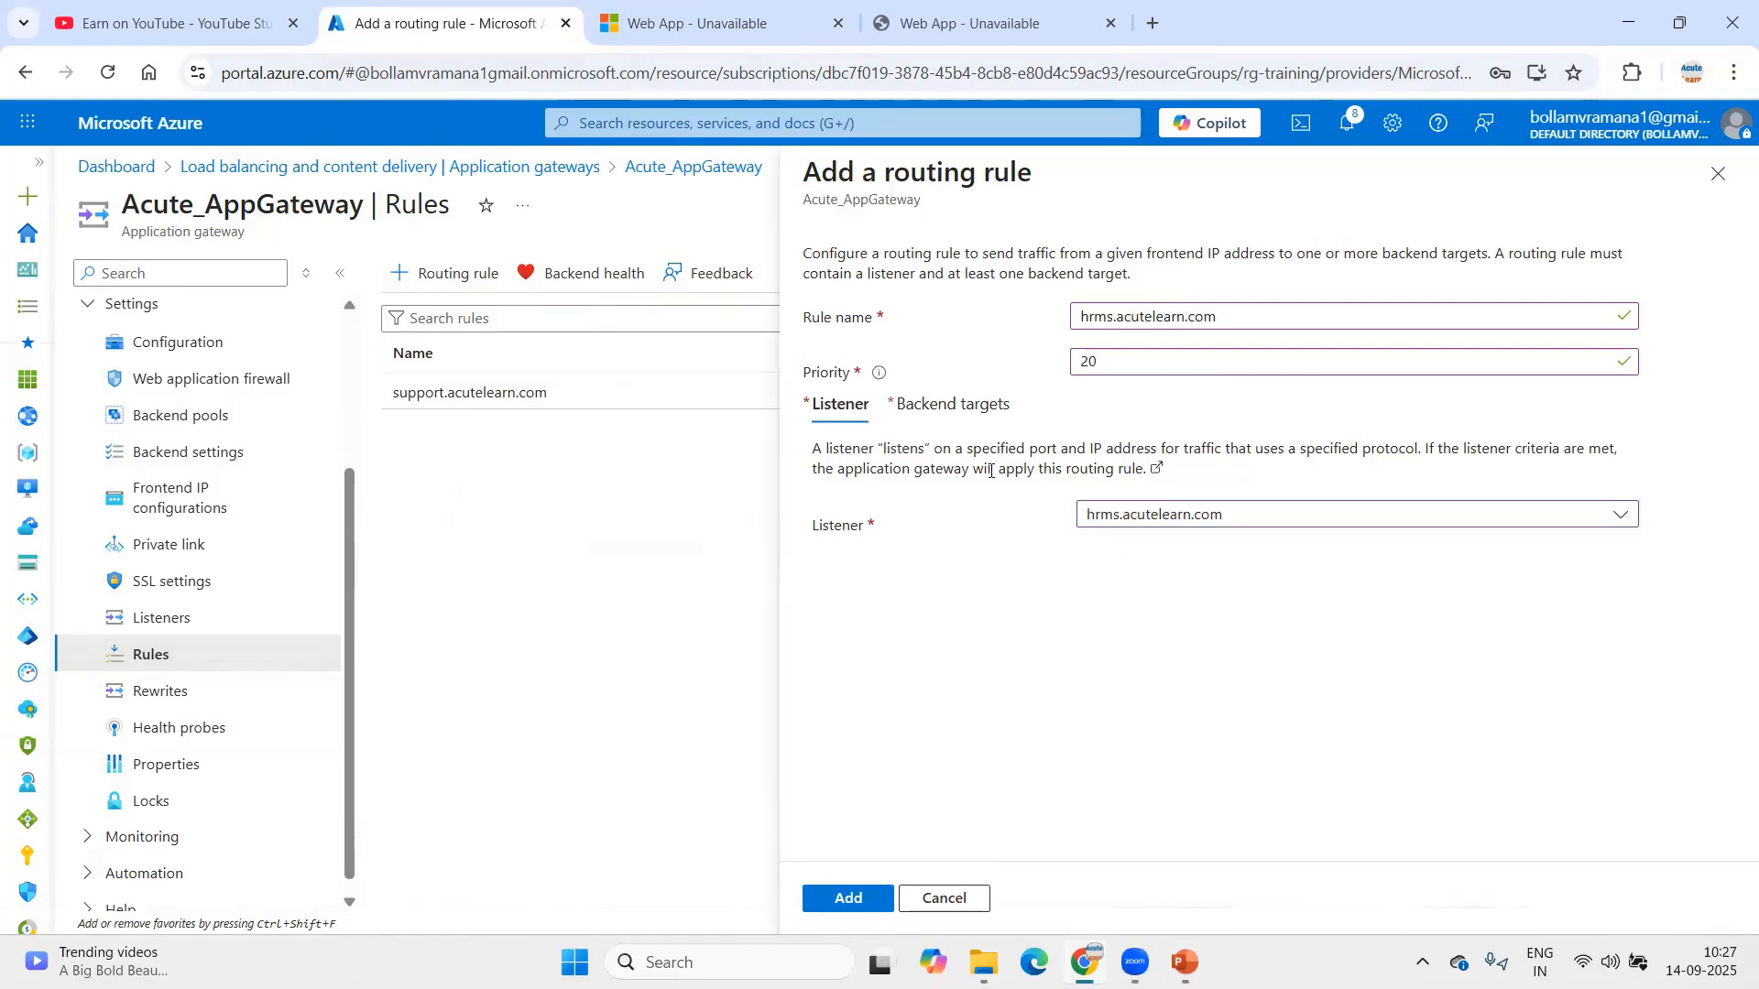
left_click(1139, 544)
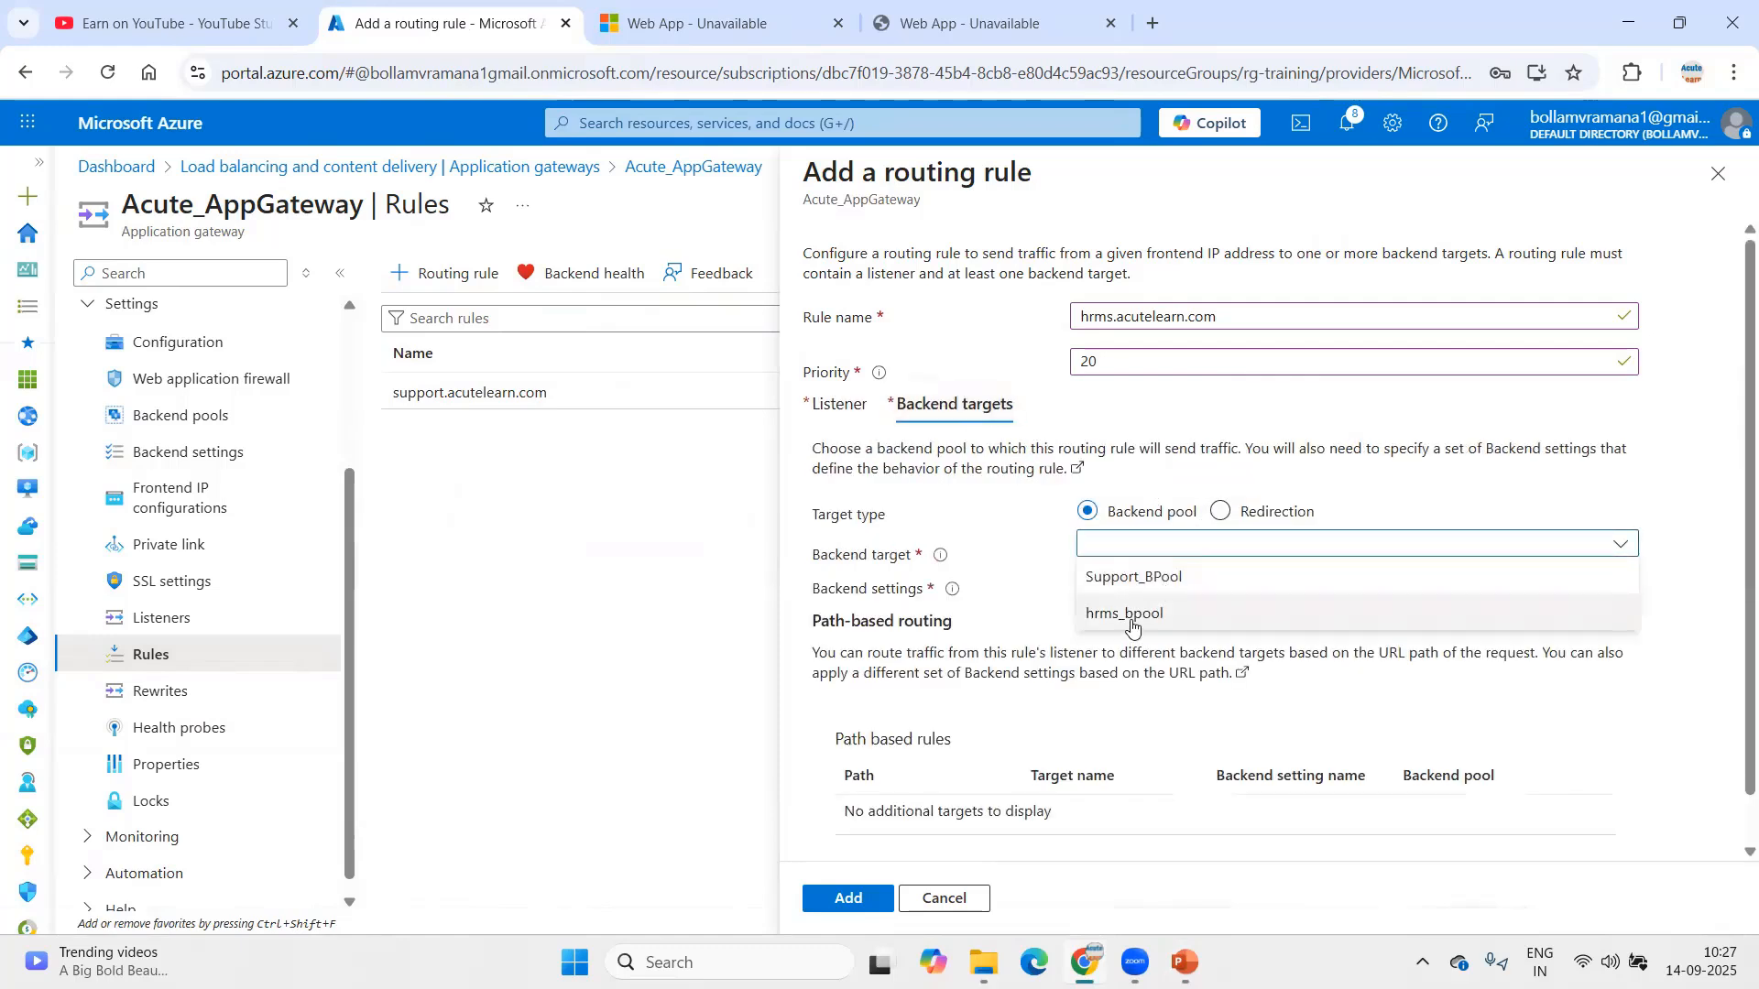
left_click(1129, 612)
left_click(1121, 586)
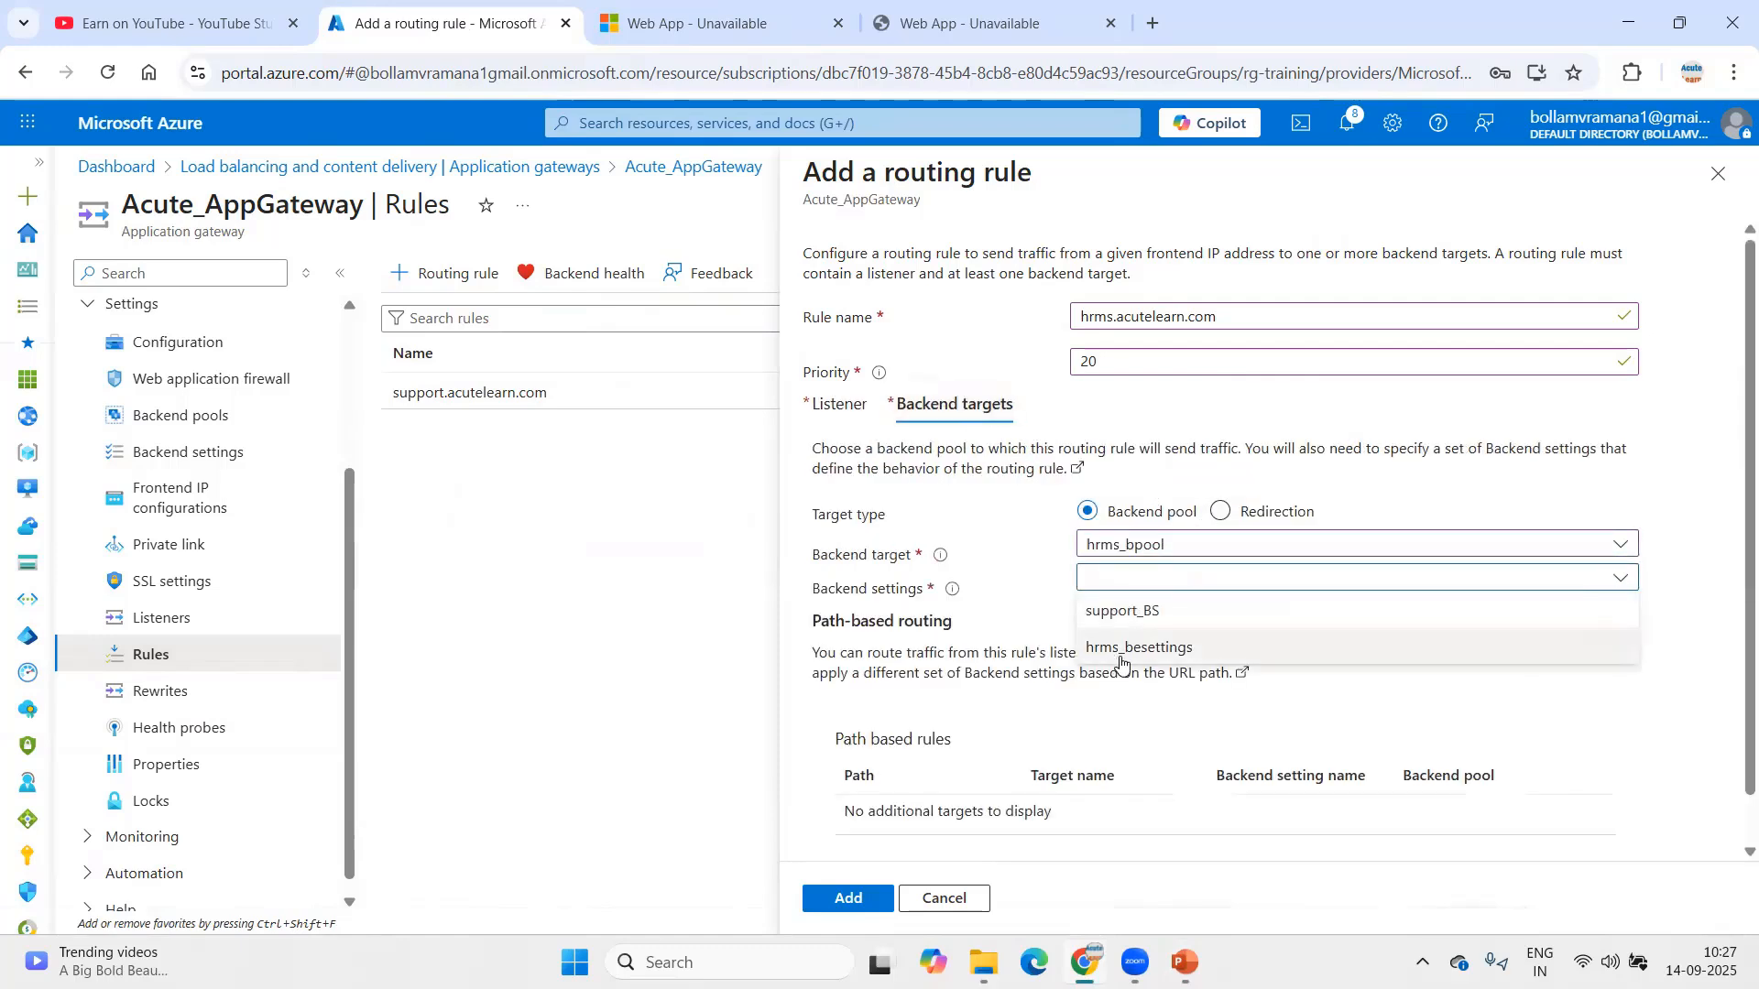
left_click(1132, 650)
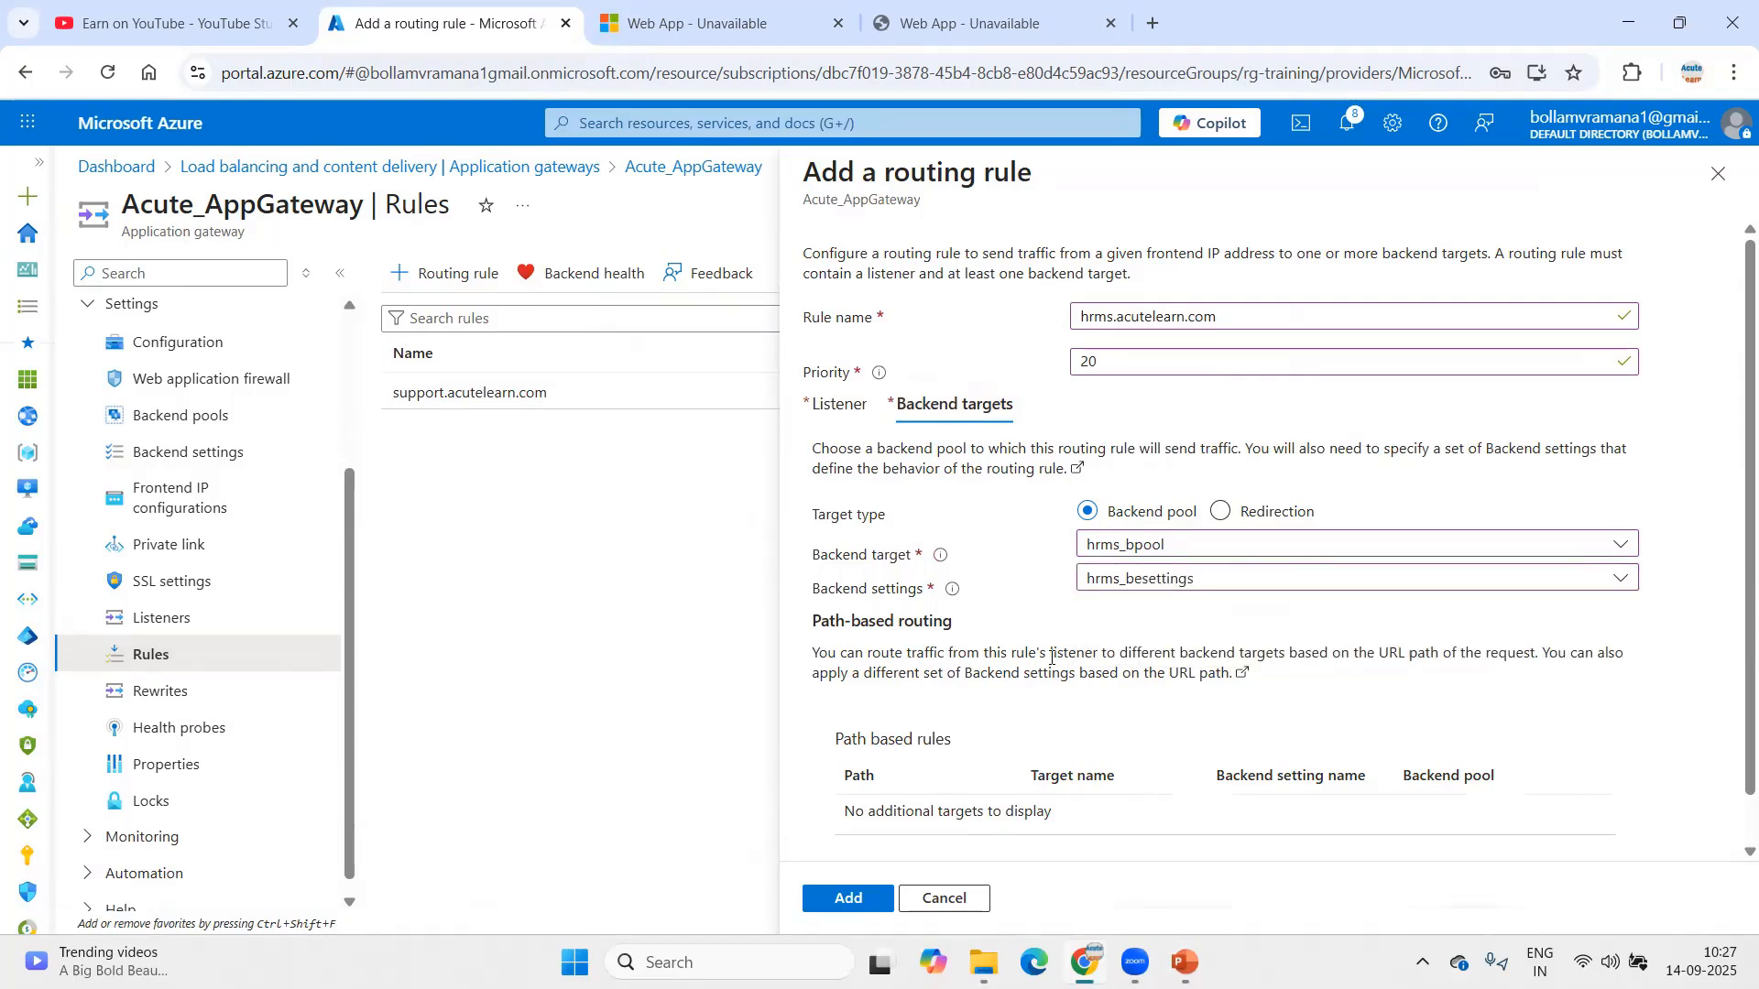
scroll(1104, 541, "down", 1)
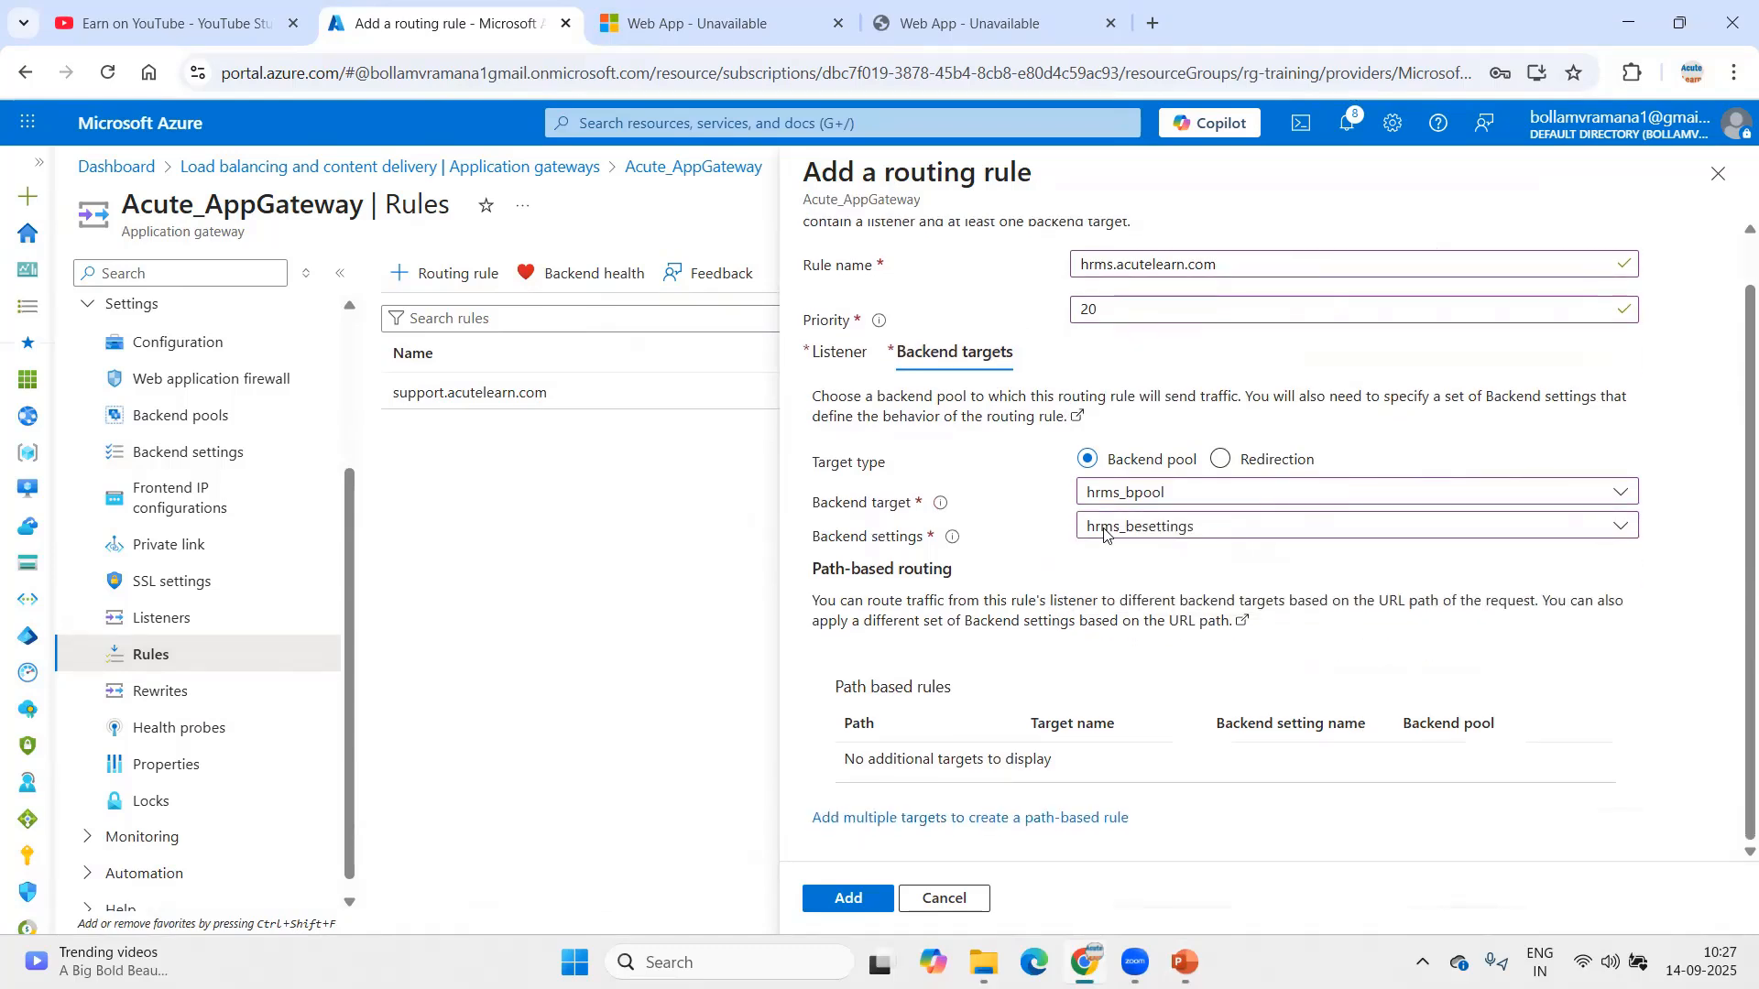
left_click(848, 900)
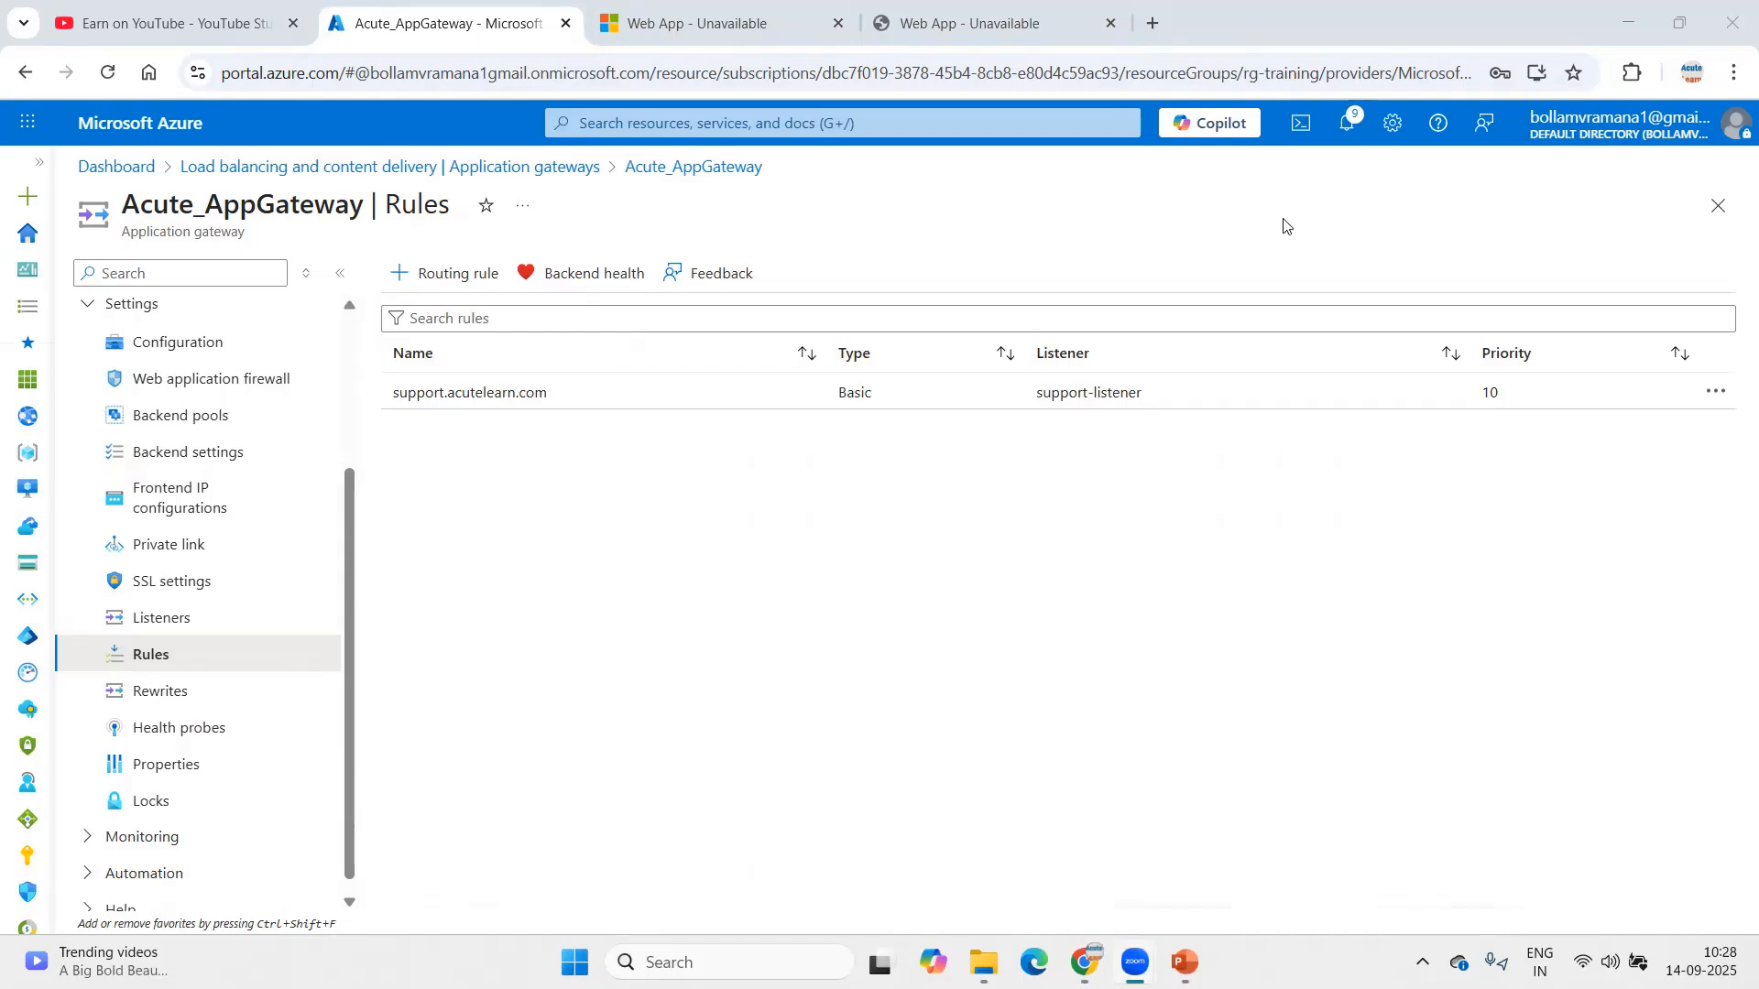
Step: Check notifications and reload Rules to see hrms.acutelearn.com listed at priority 20
left_click(1348, 125)
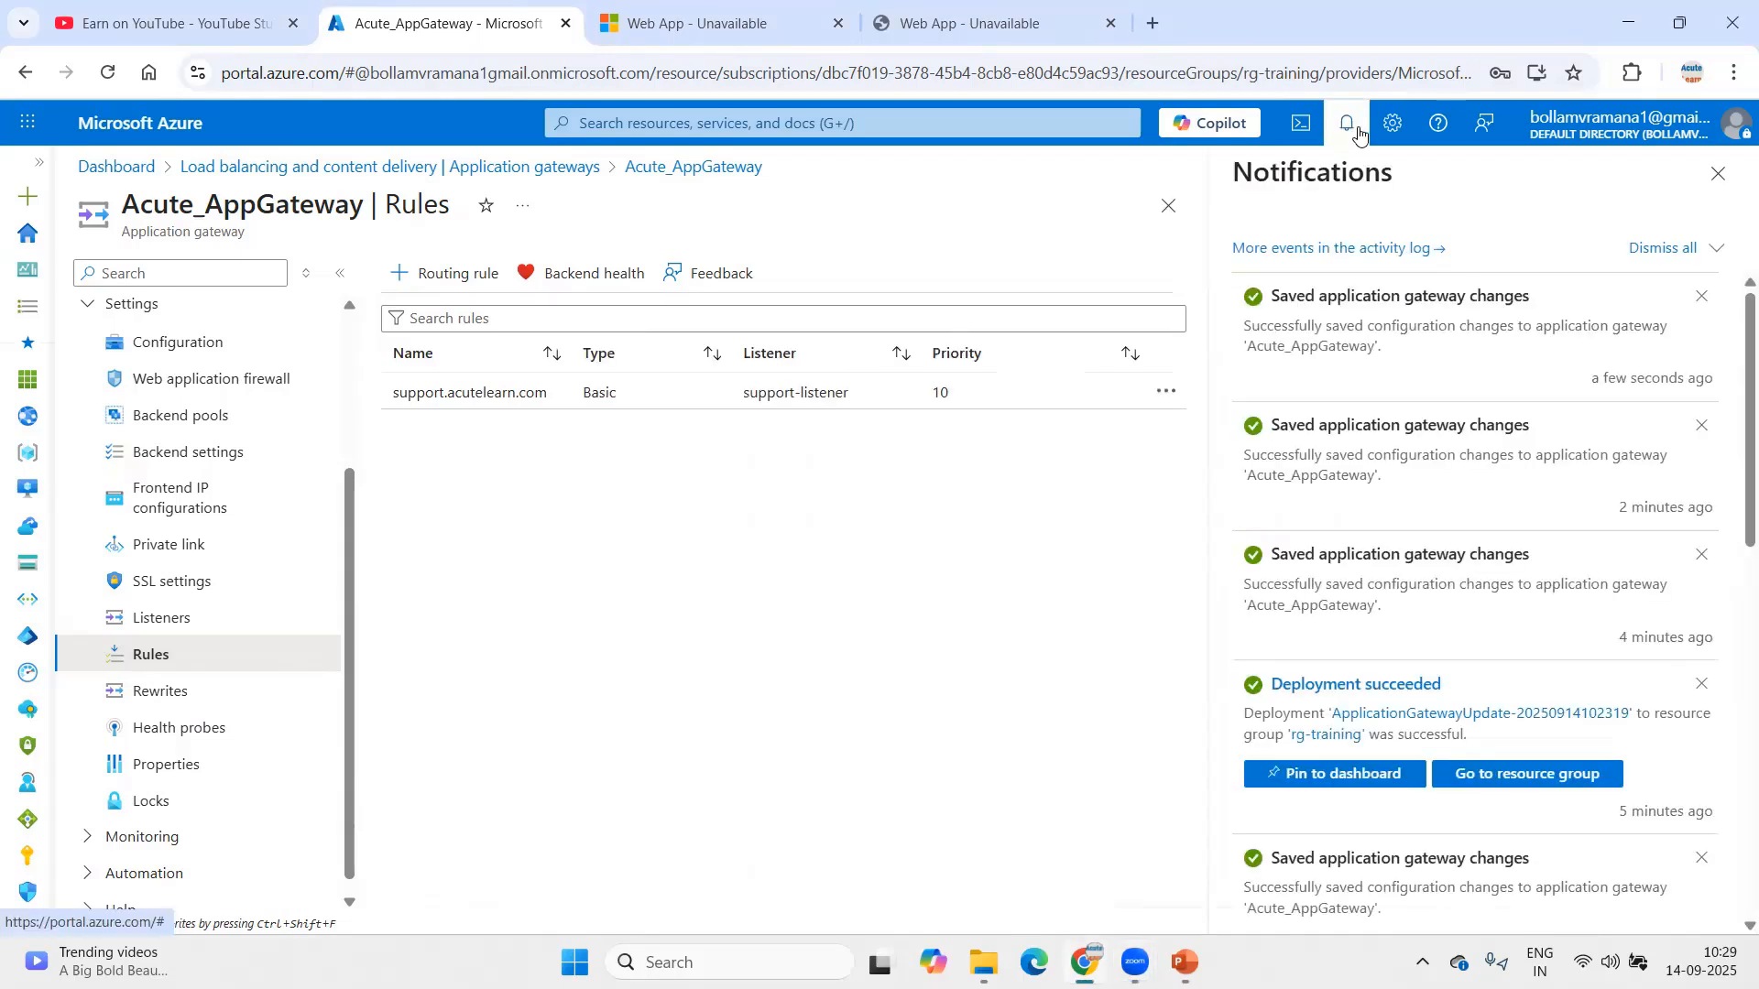
left_click(1717, 170)
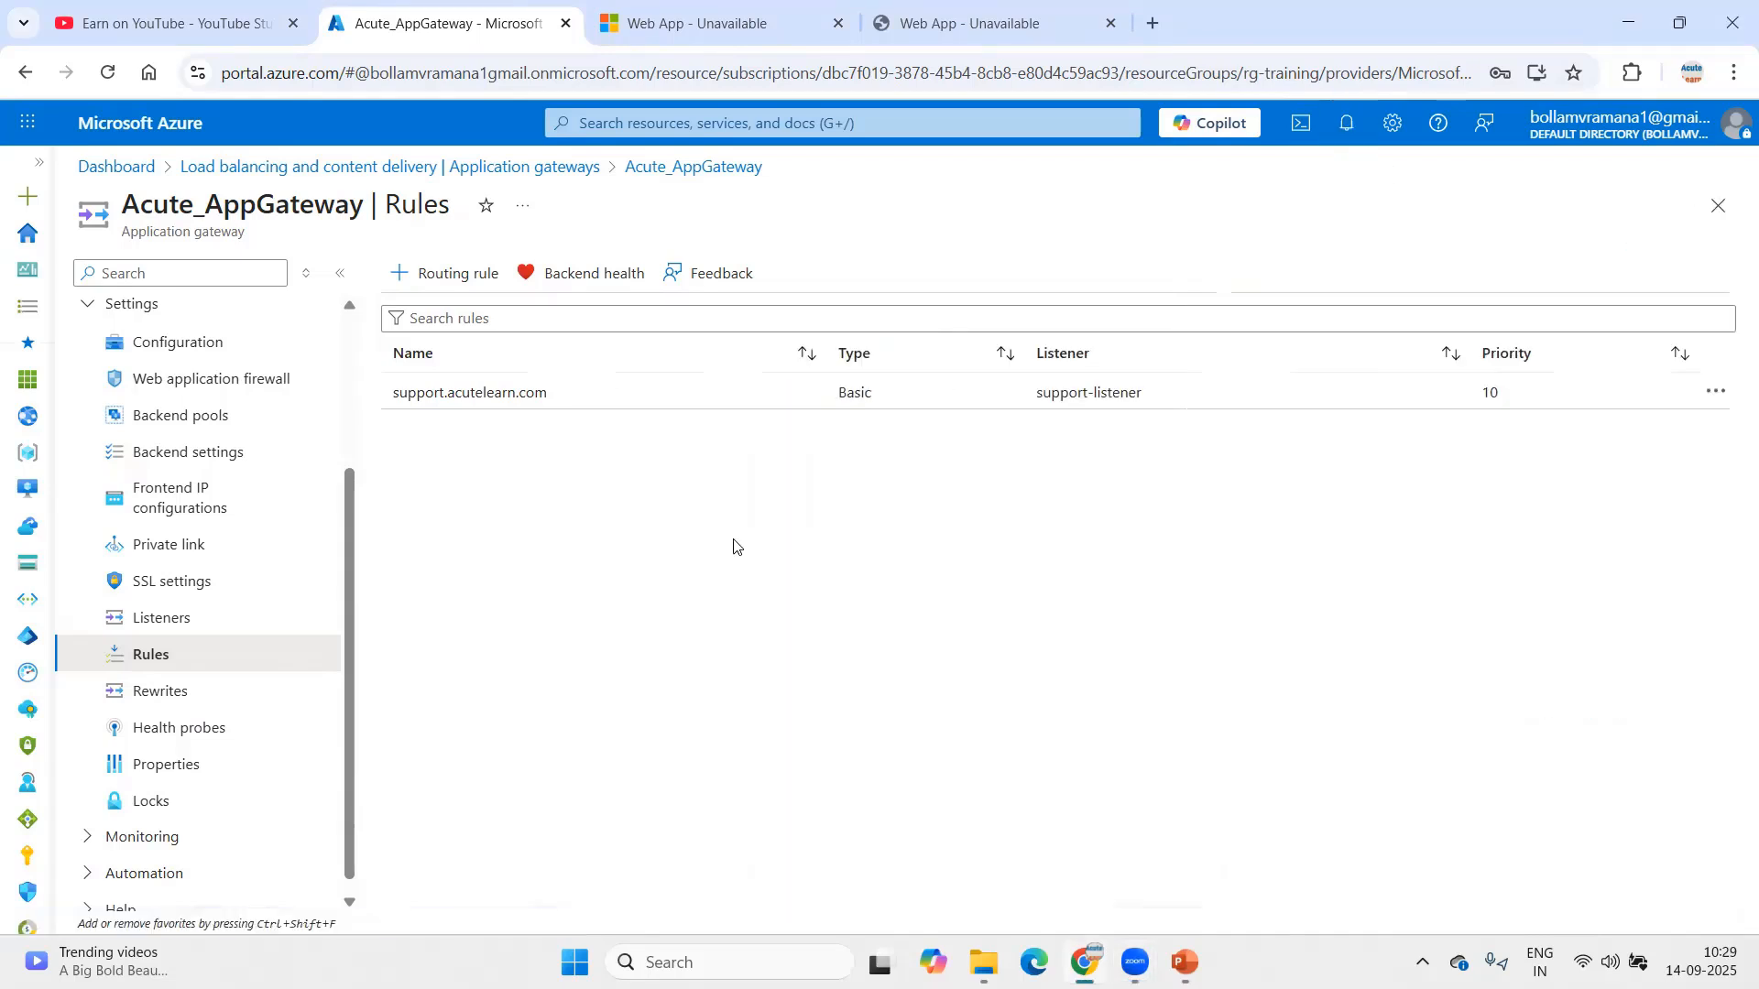
left_click(156, 618)
left_click(153, 663)
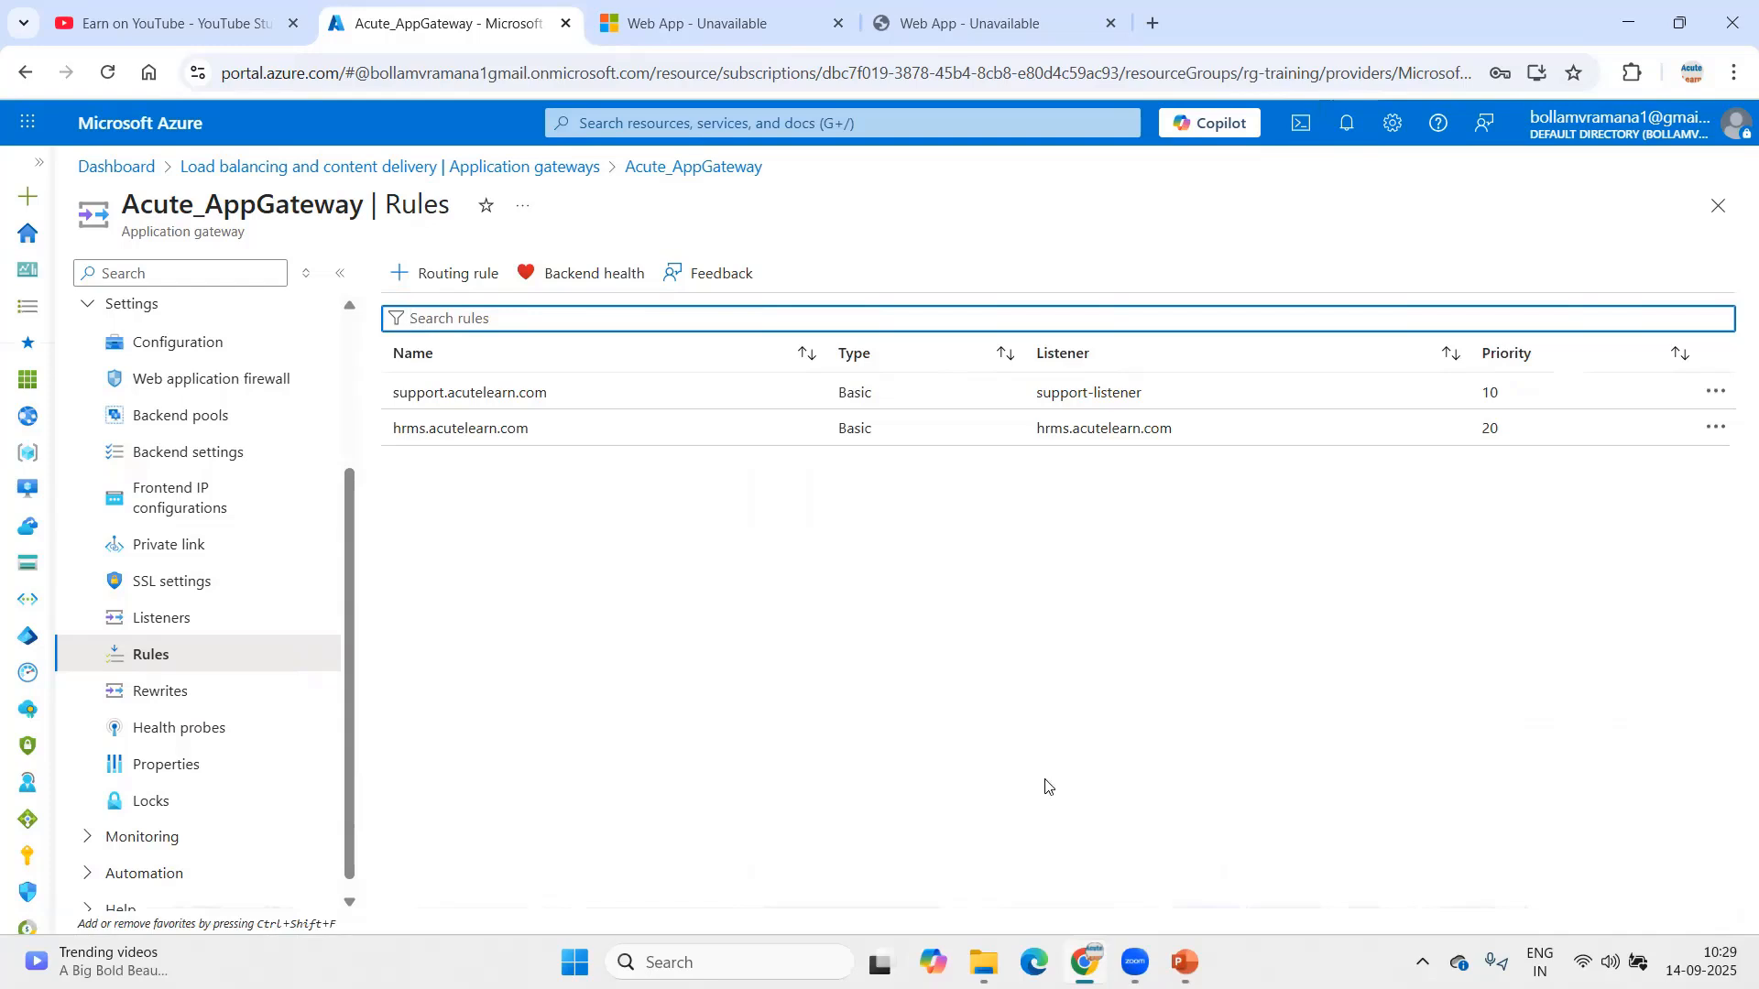
Step: Go to the Web App browser tab and select its address bar
key("alt+Tab")
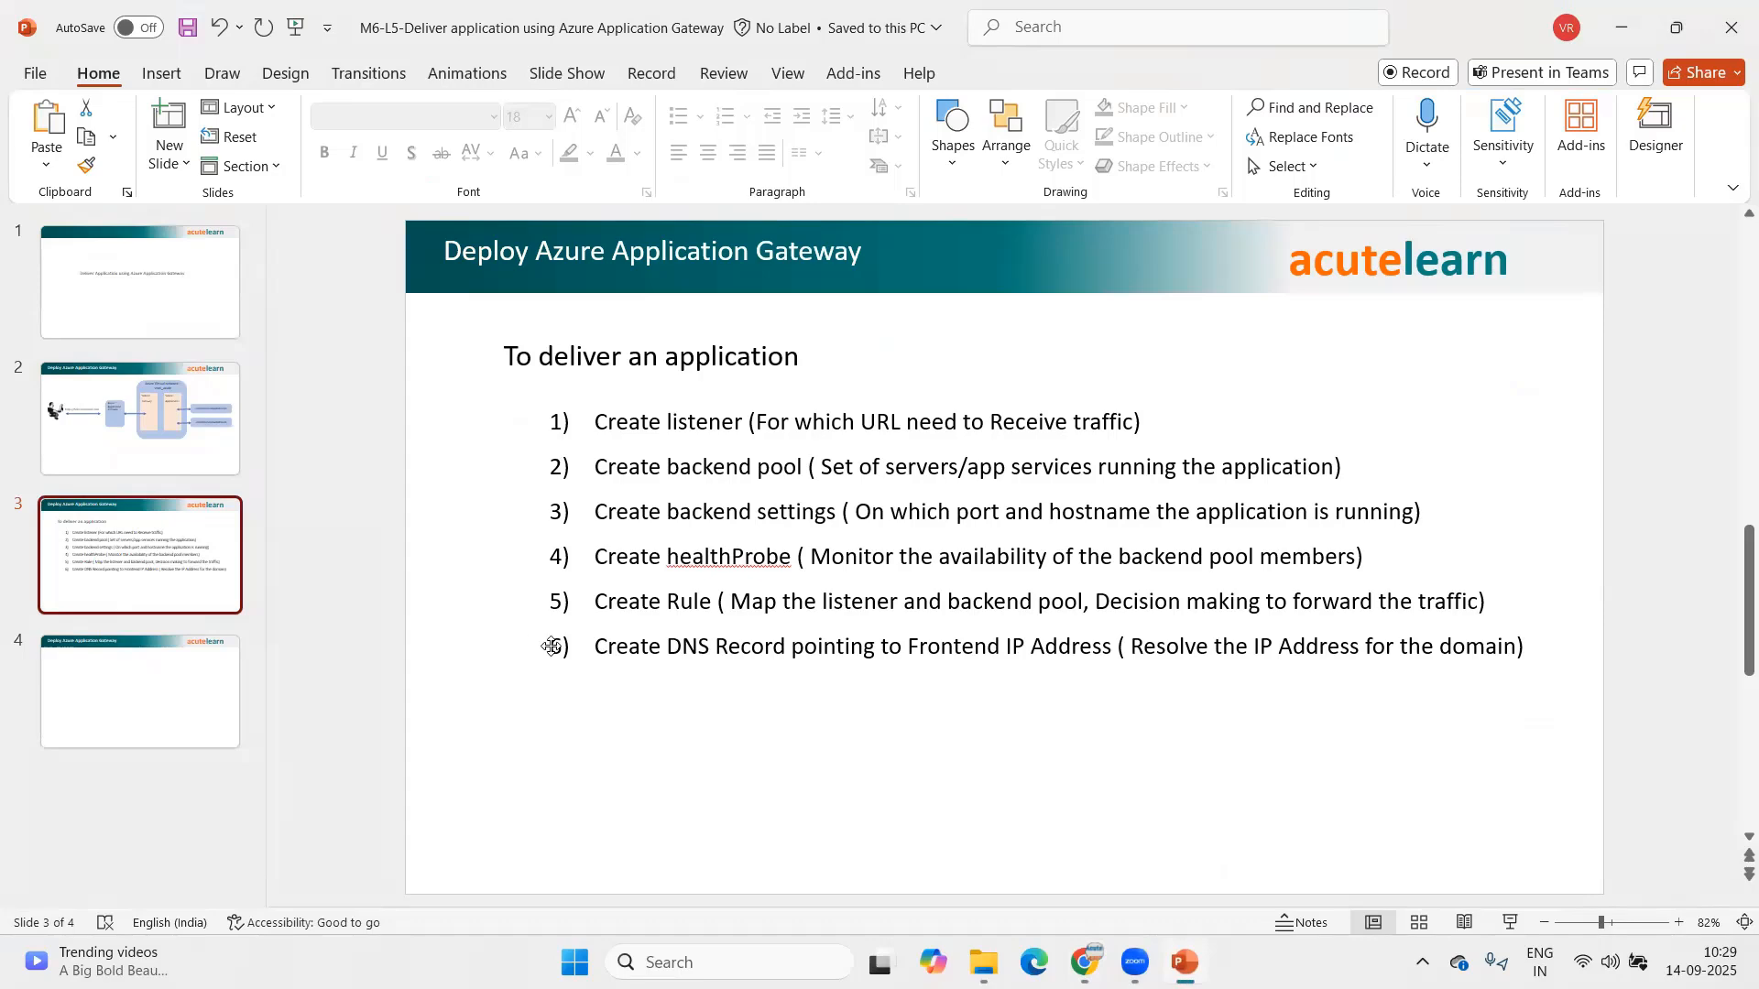
left_click(1103, 950)
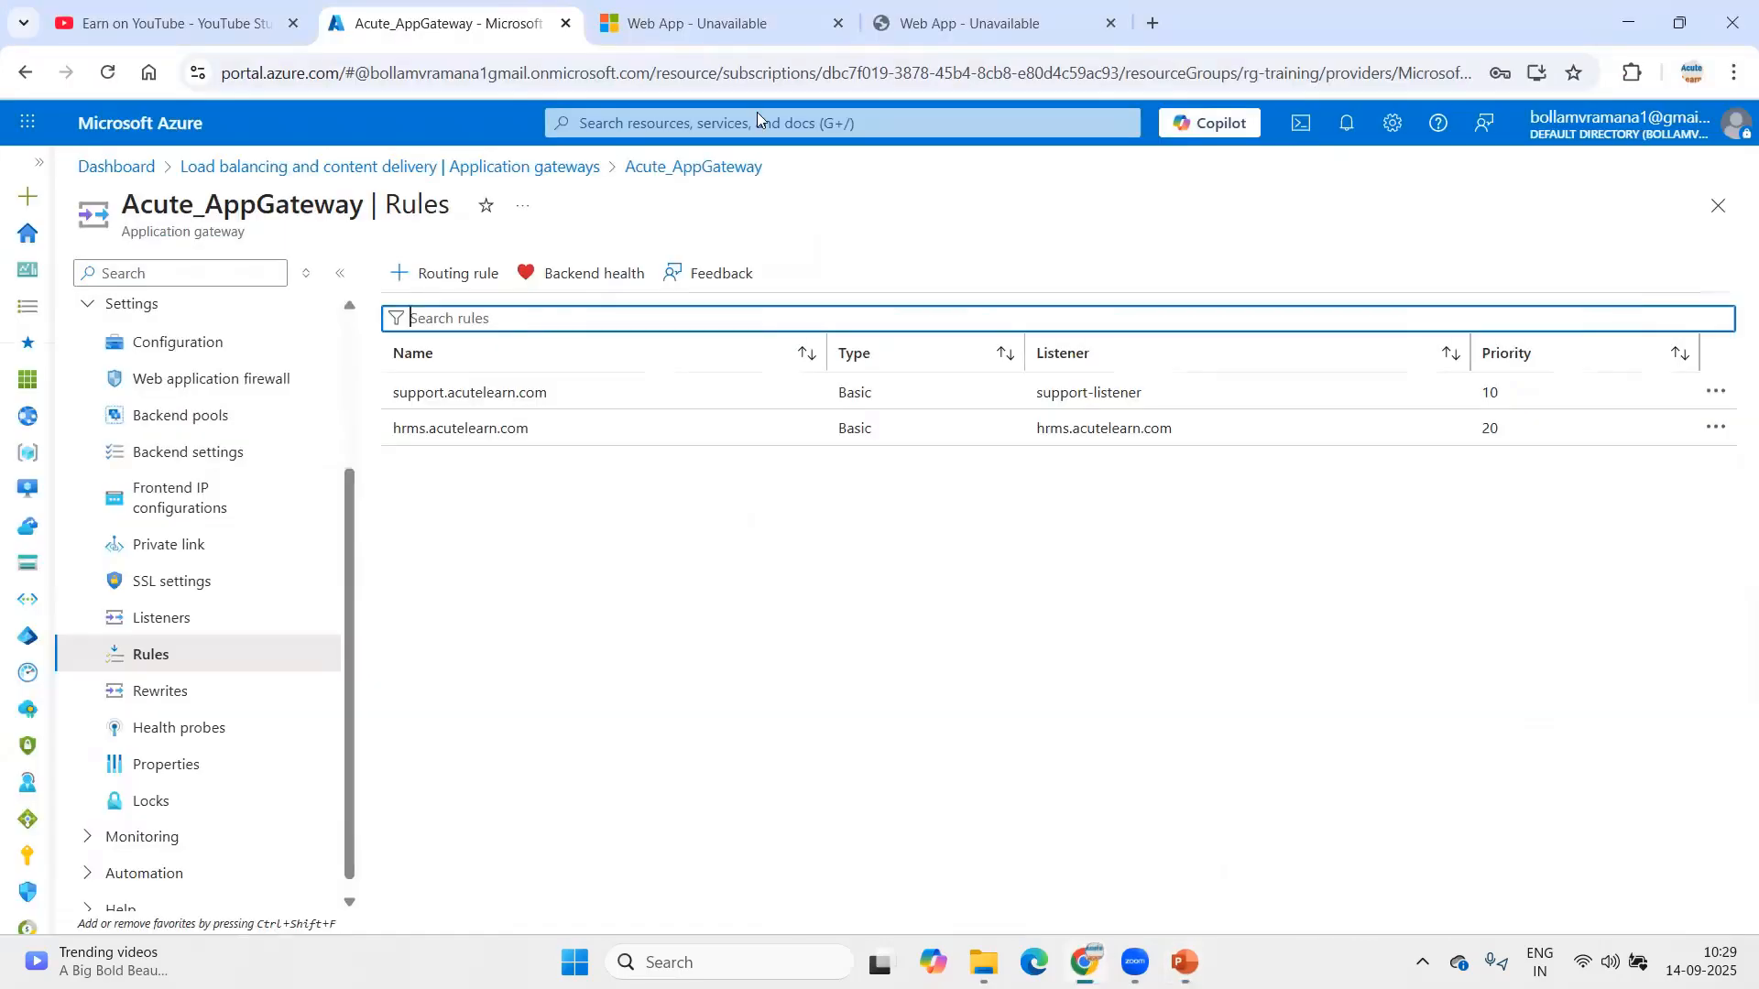
left_click(842, 37)
left_click(580, 77)
Step: Load GoDaddy and open the acutelearn.com domain from the owned products list
type("www.go")
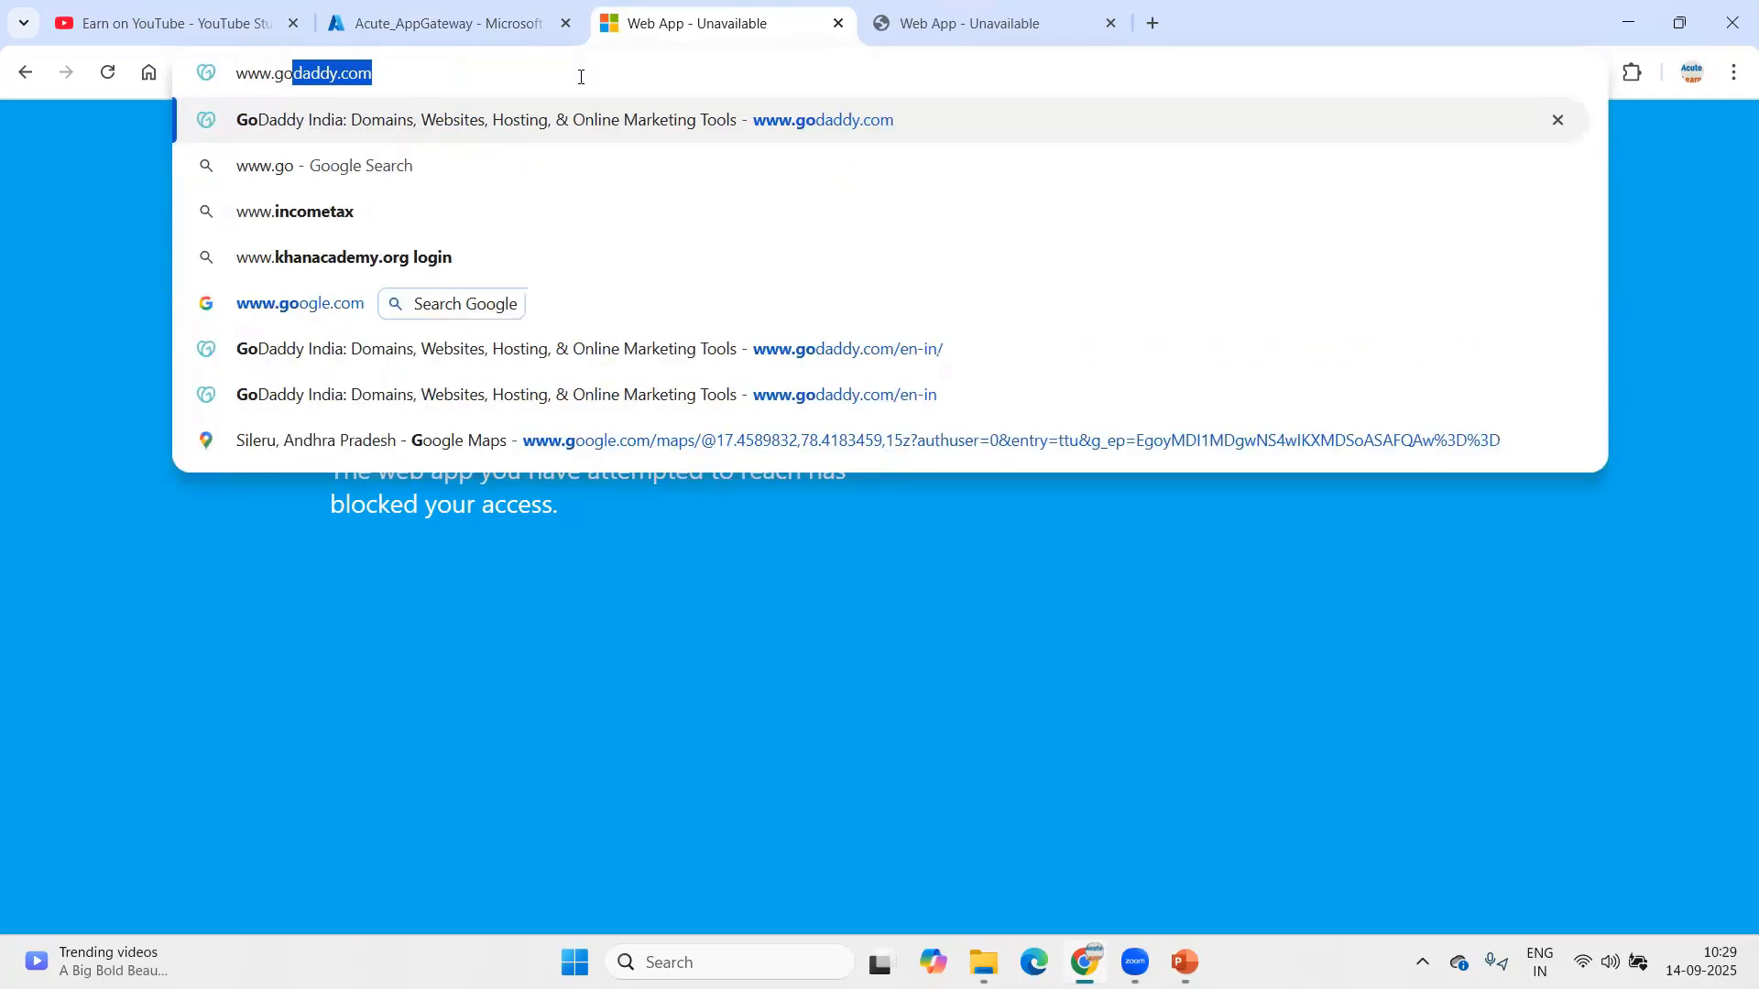
key("Return")
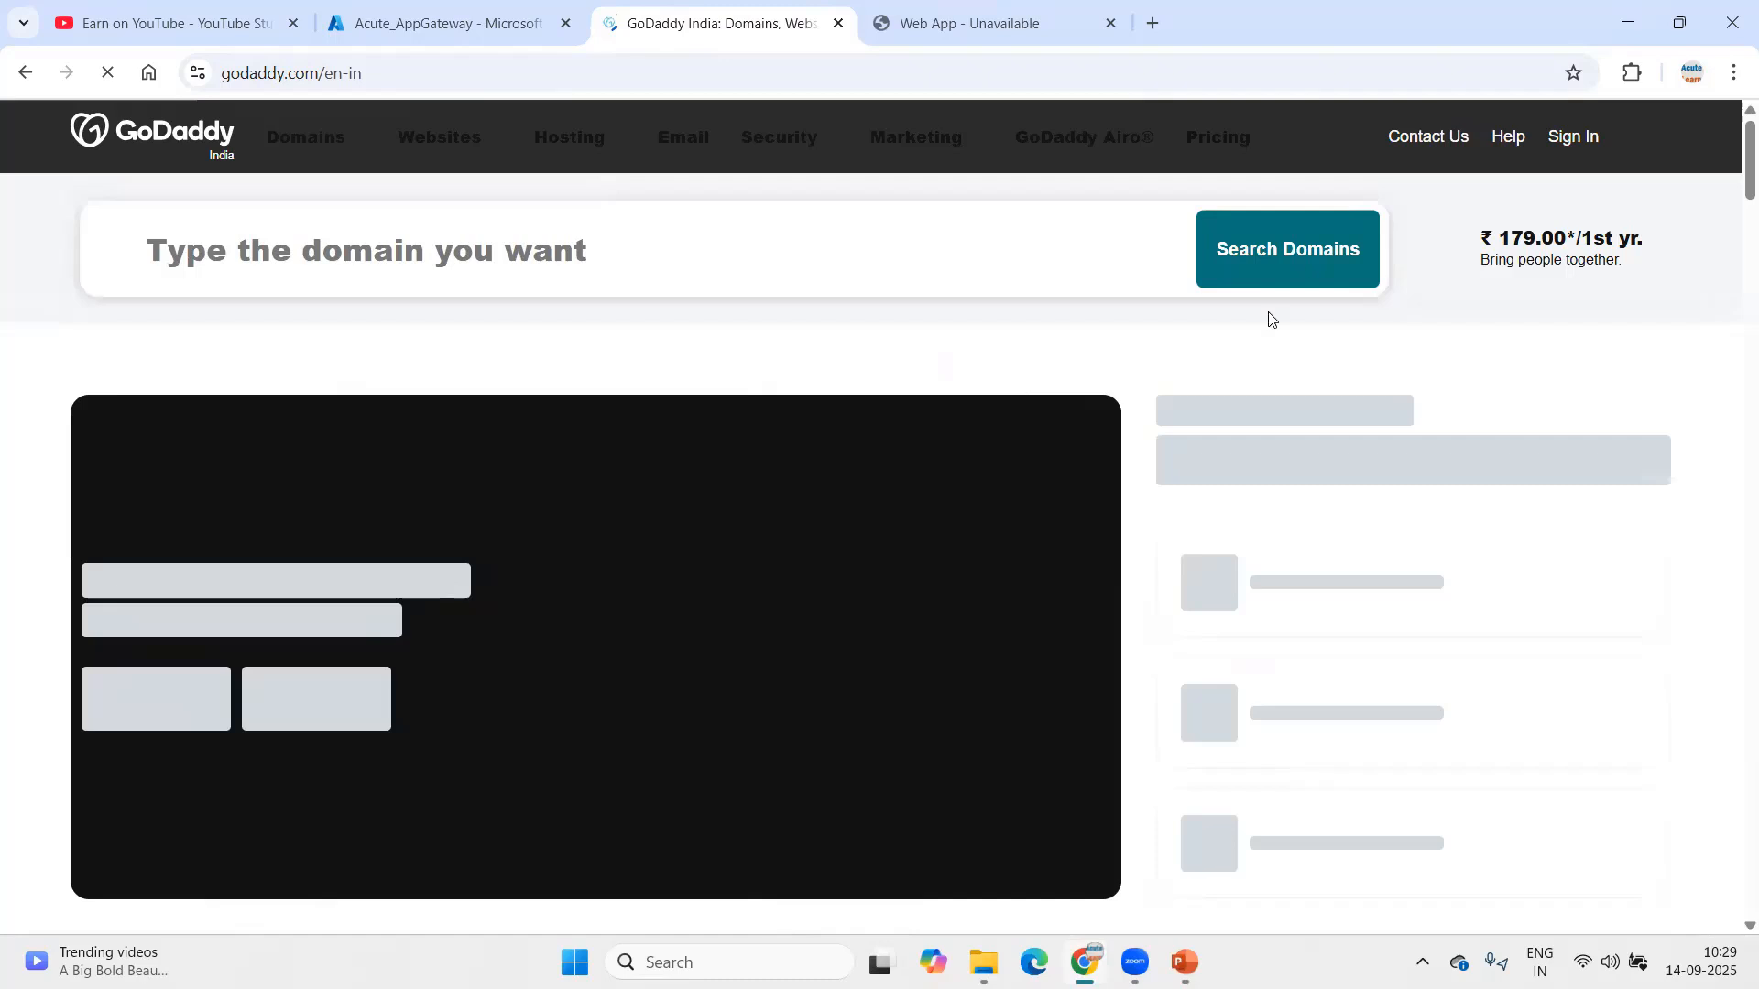
left_click(1599, 137)
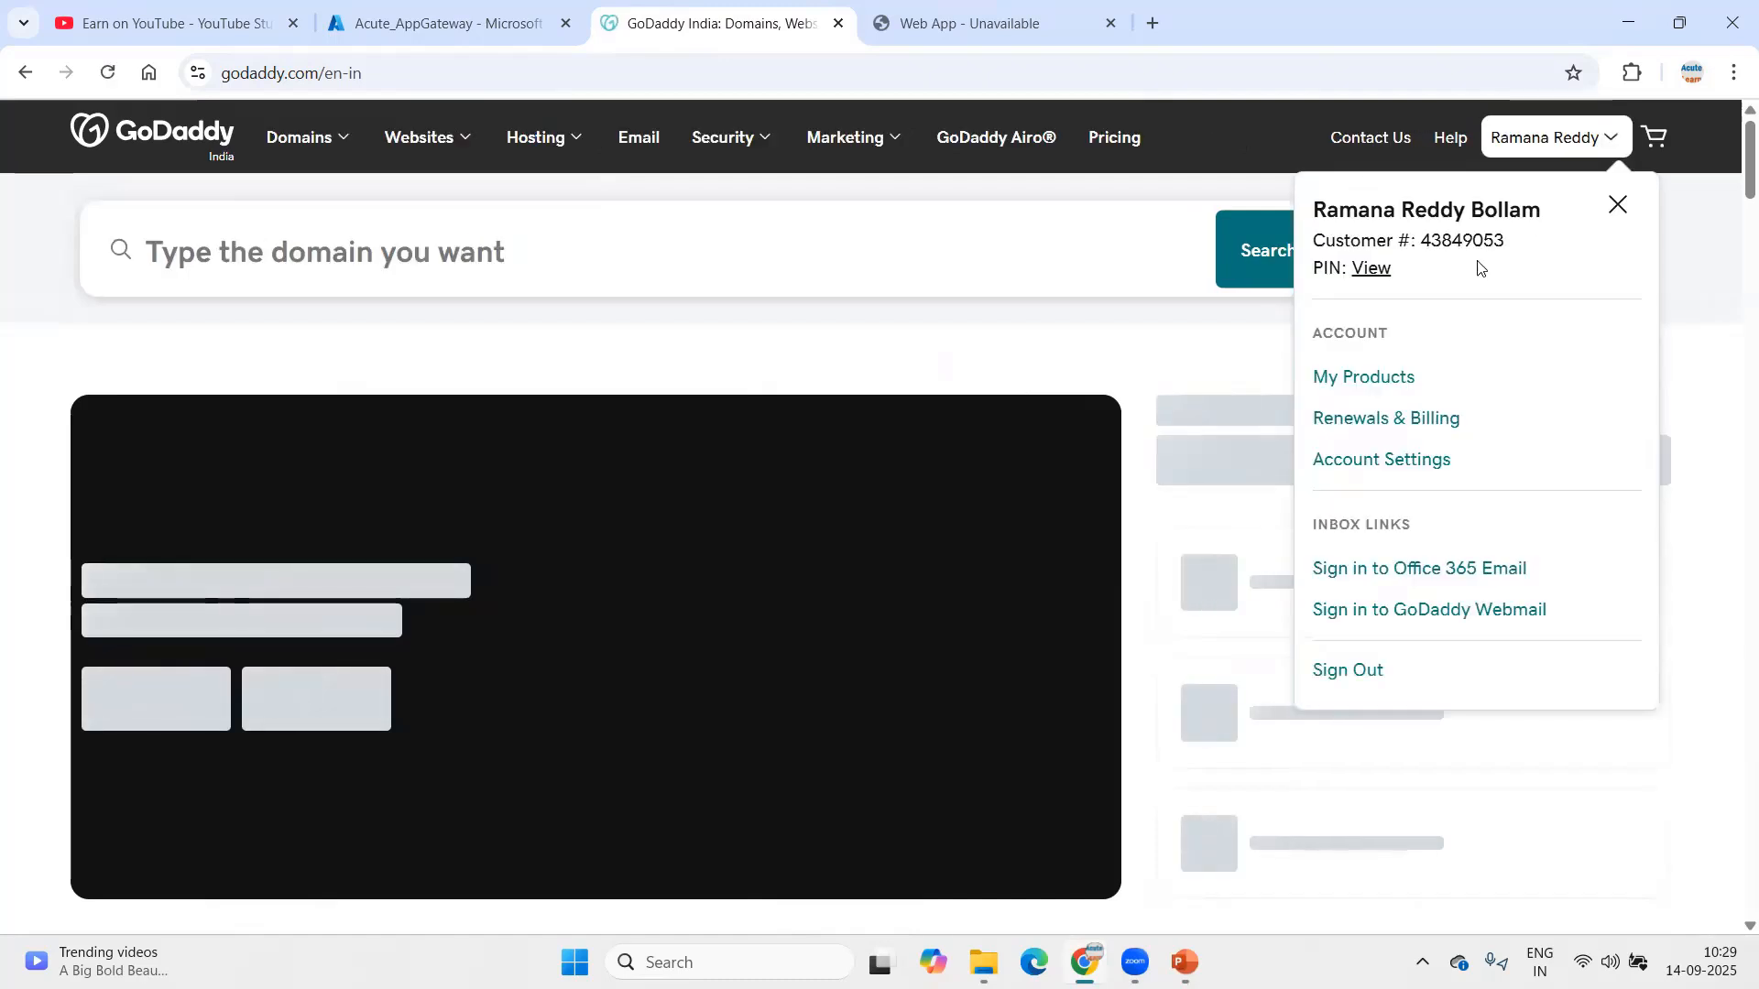
left_click(1368, 387)
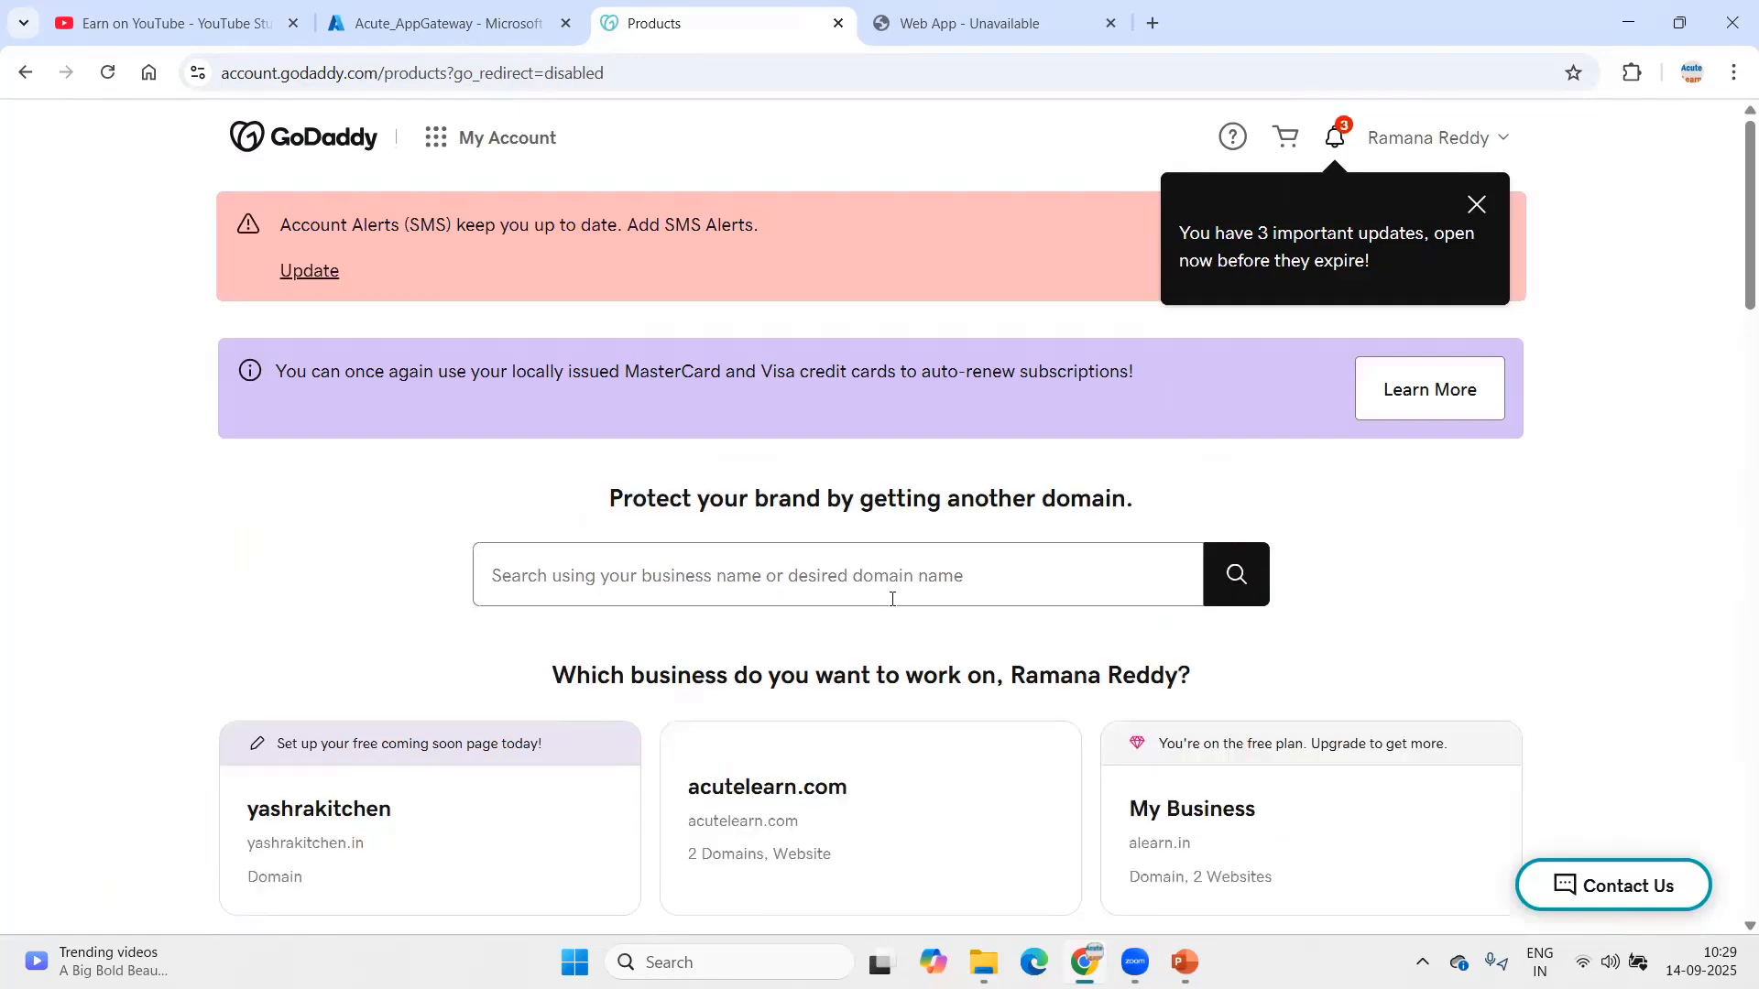
scroll(891, 598, "down", 4)
left_click(857, 499)
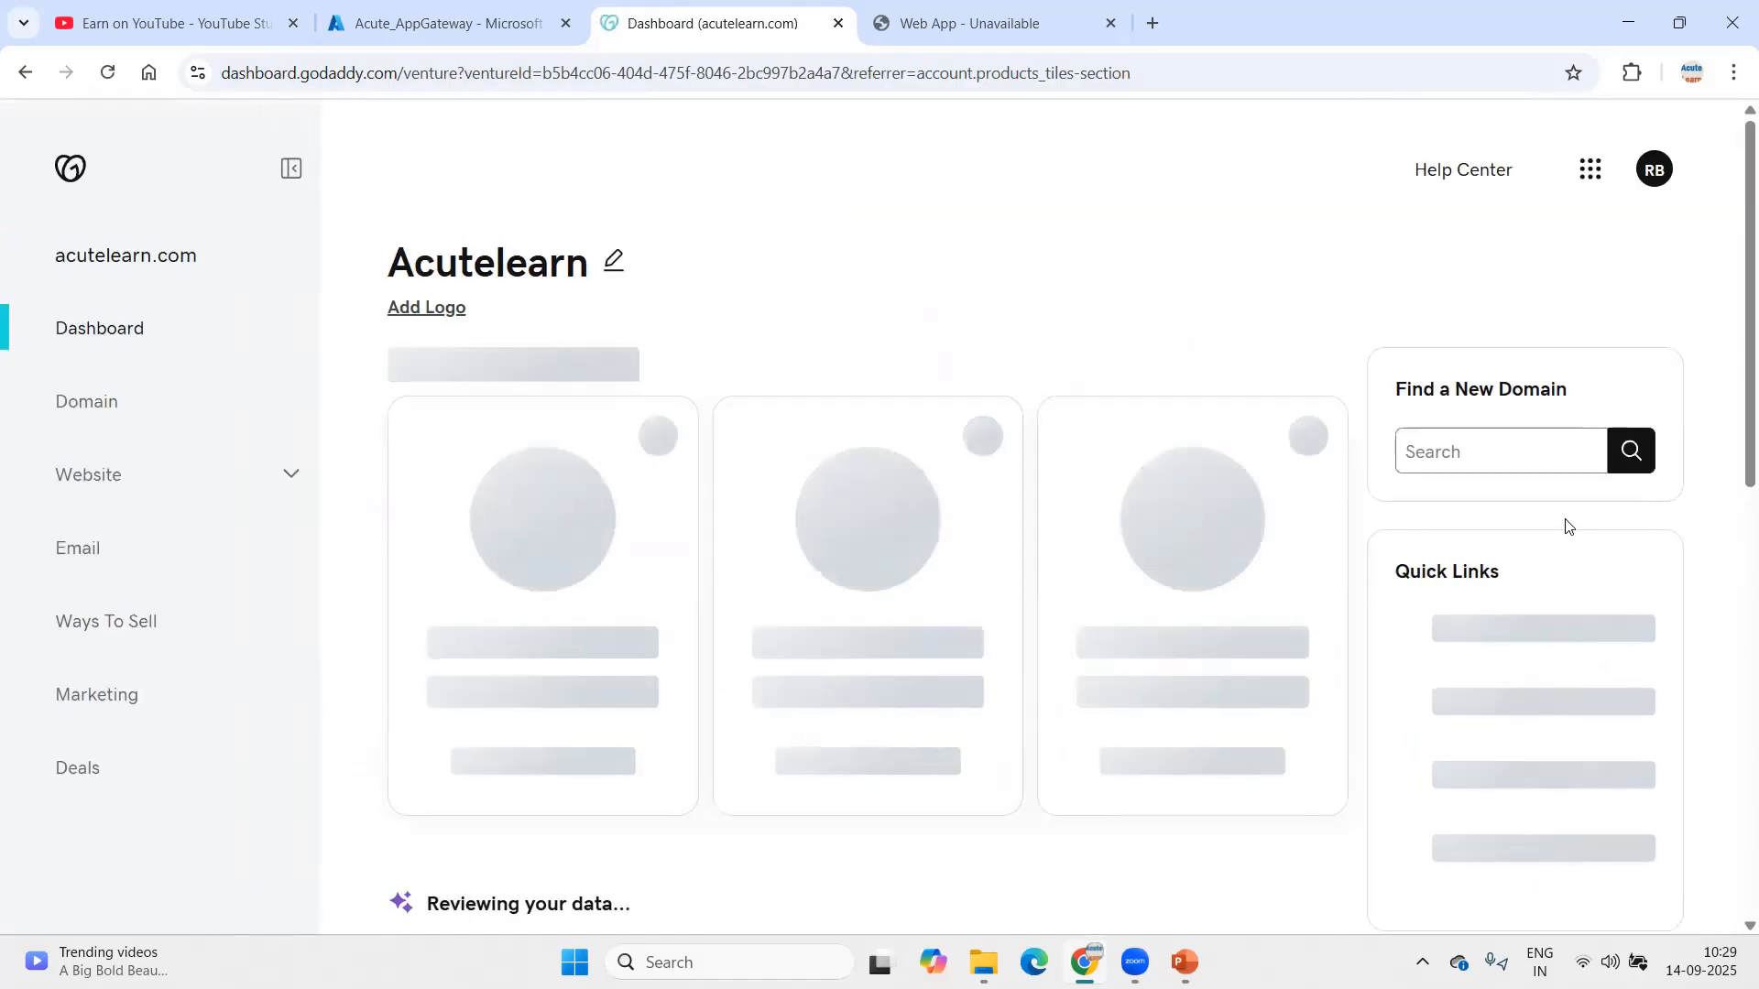
mouse_move(1506, 644)
left_click(1483, 782)
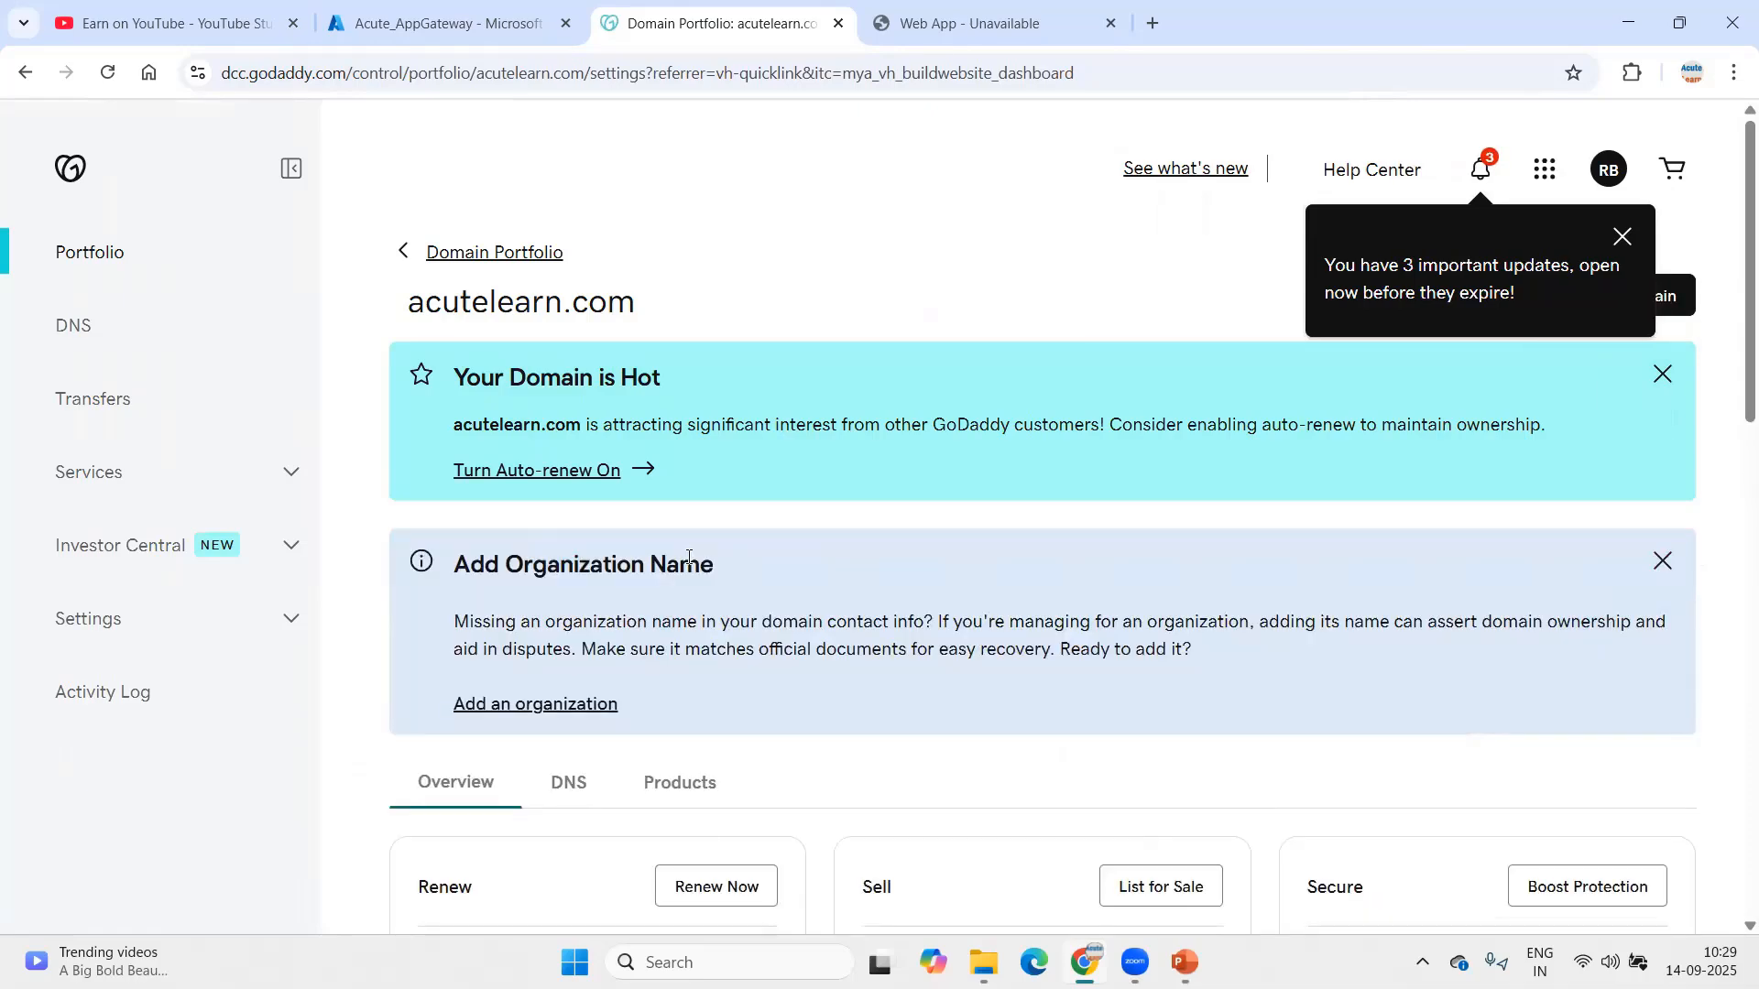
Step: On the DNS records page, begin a new A record named hrms
left_click(569, 788)
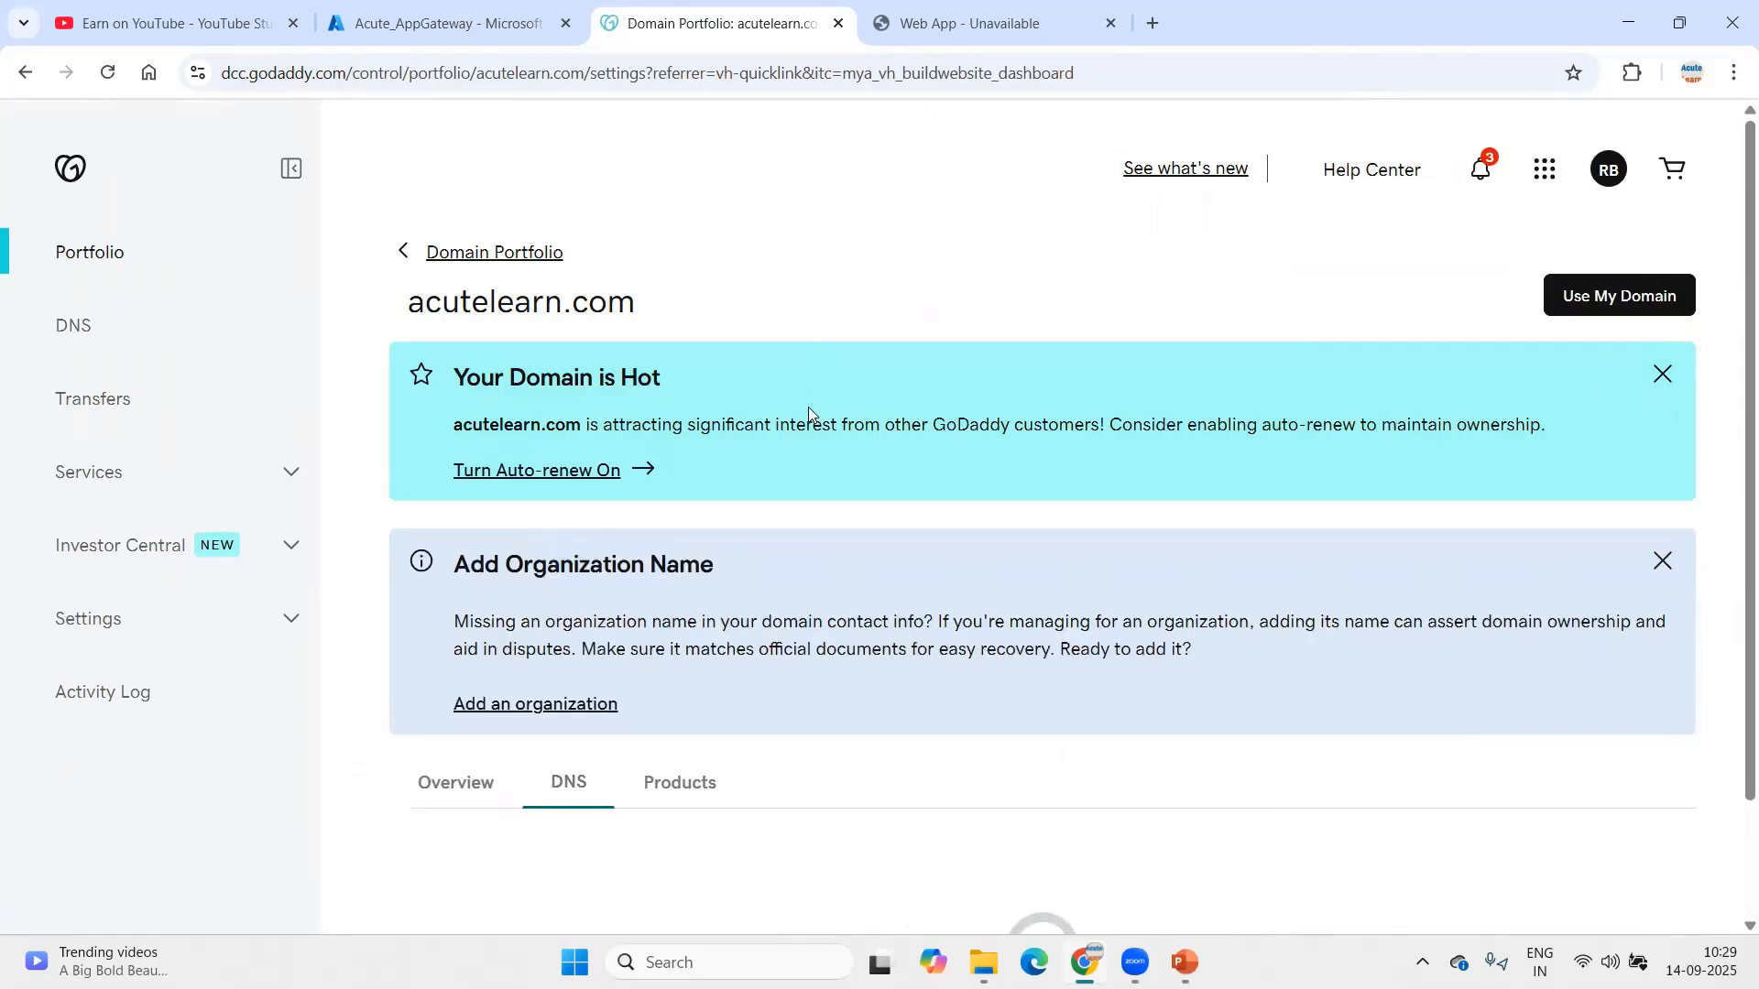
scroll(788, 513, "down", 2)
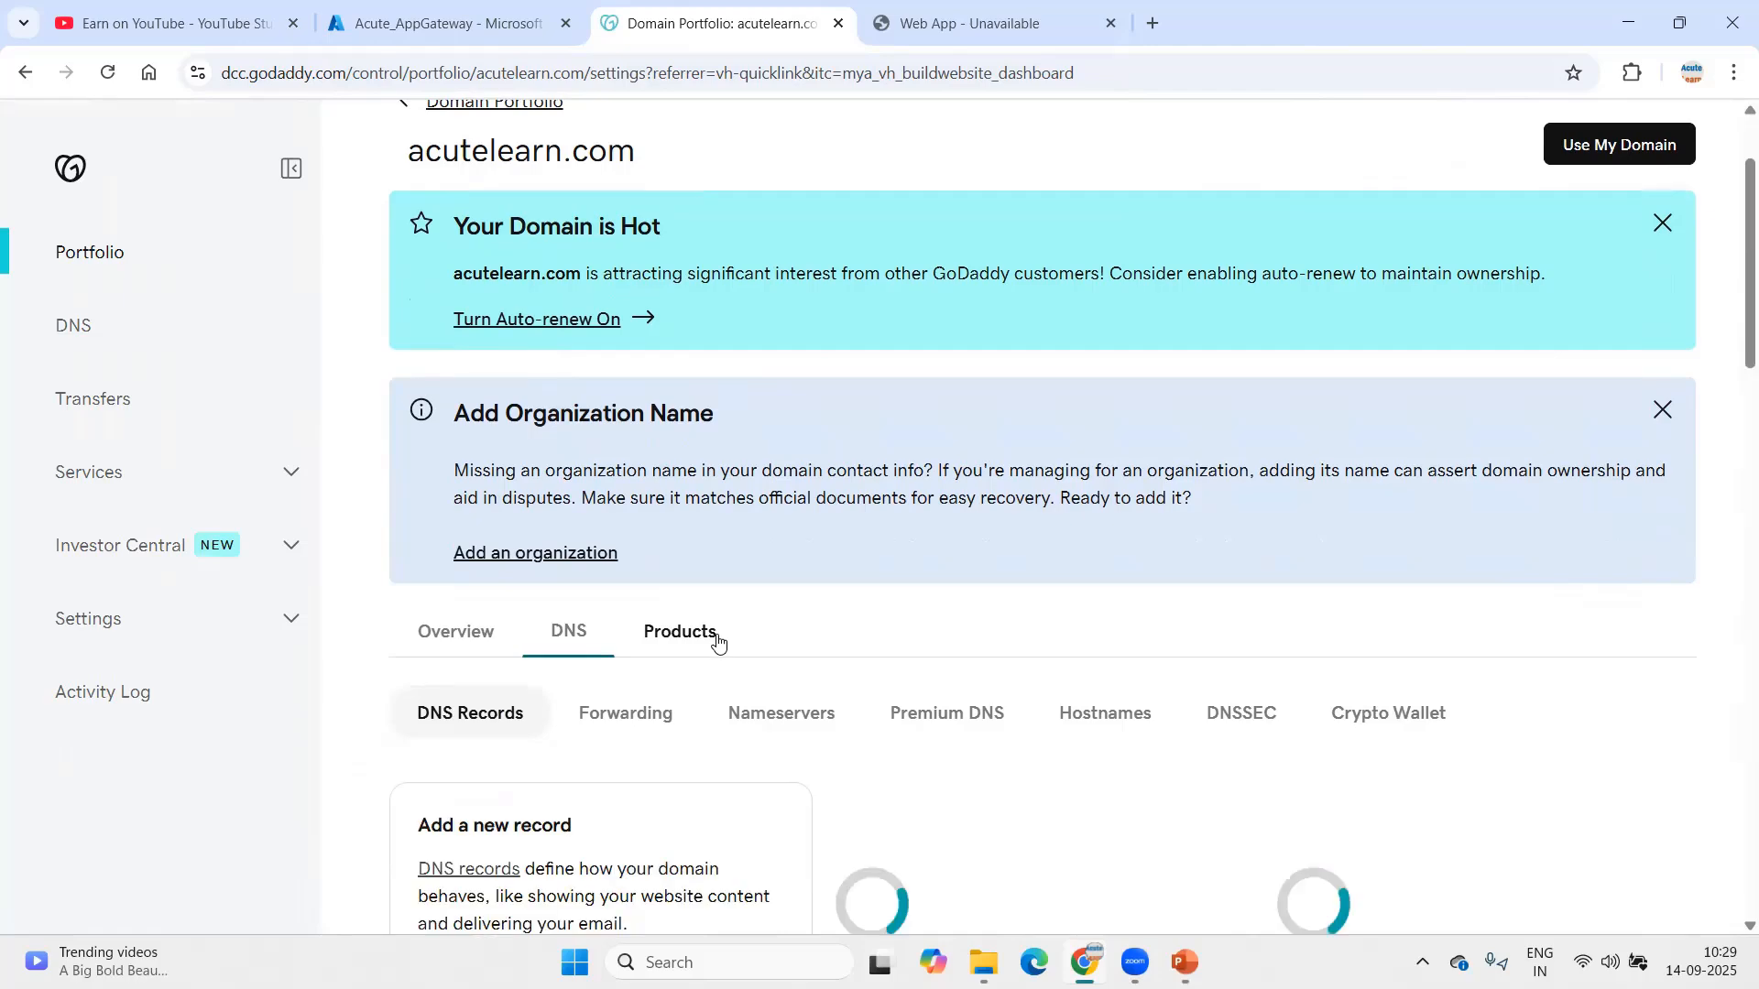
scroll(717, 641, "down", 5)
left_click(506, 524)
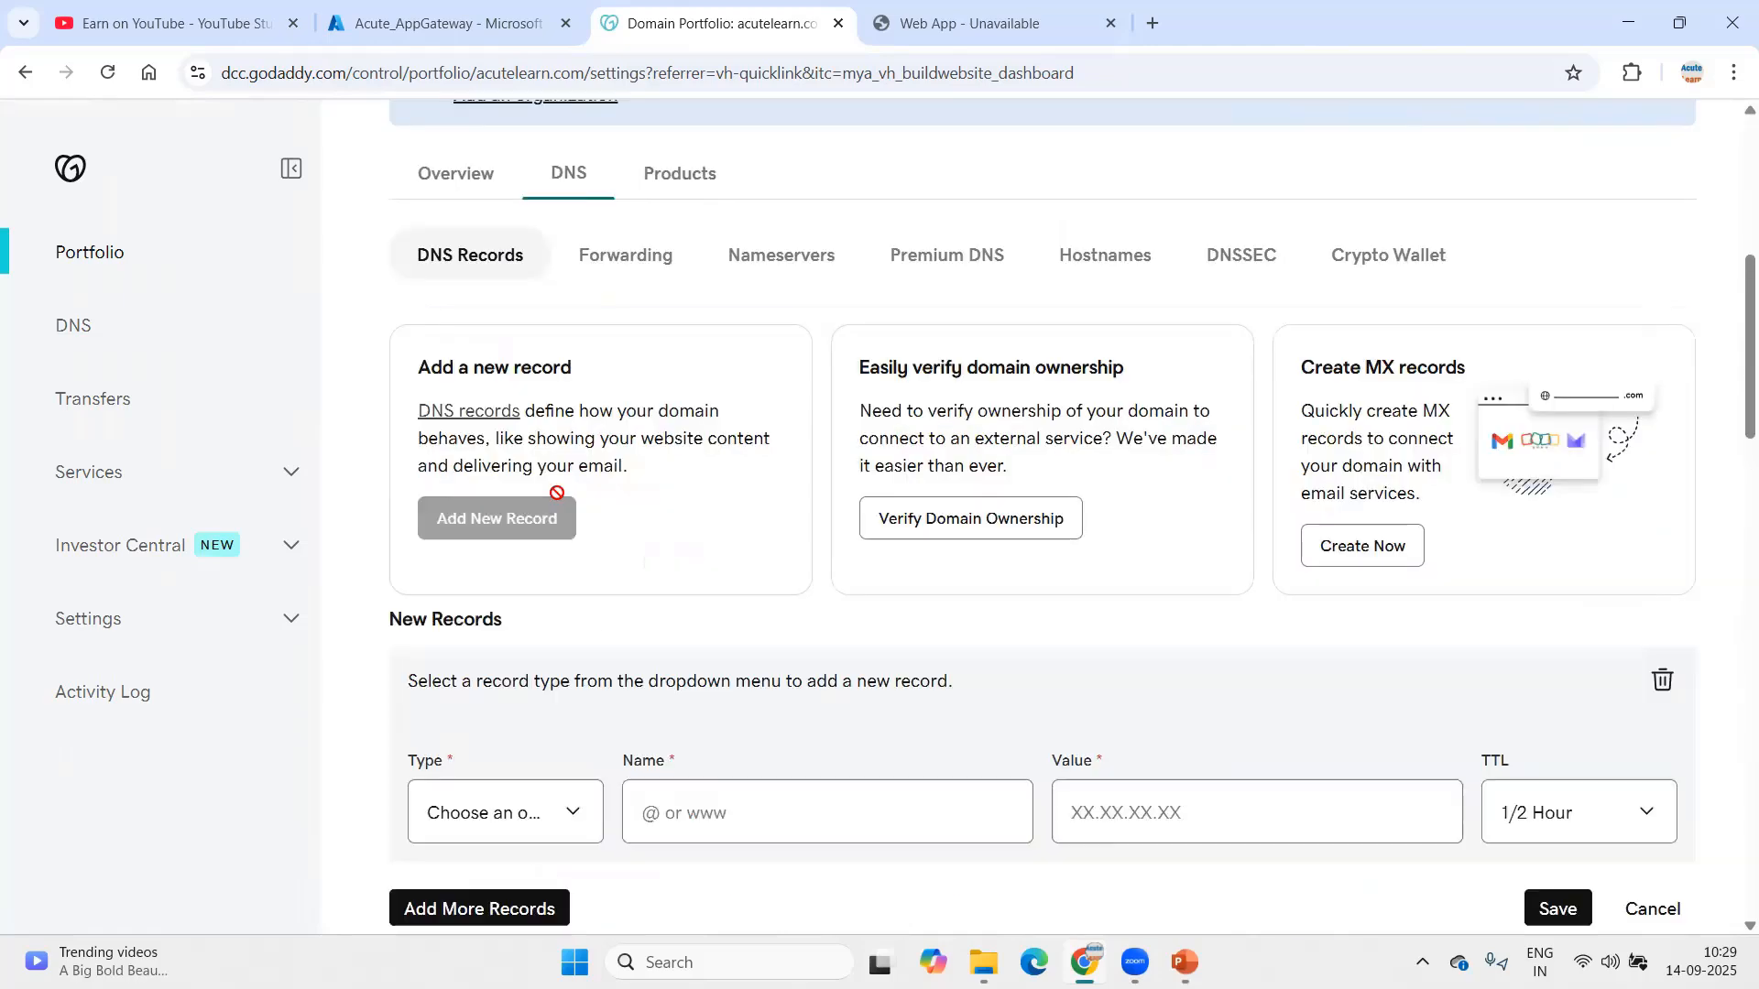
left_click(522, 785)
left_click(437, 492)
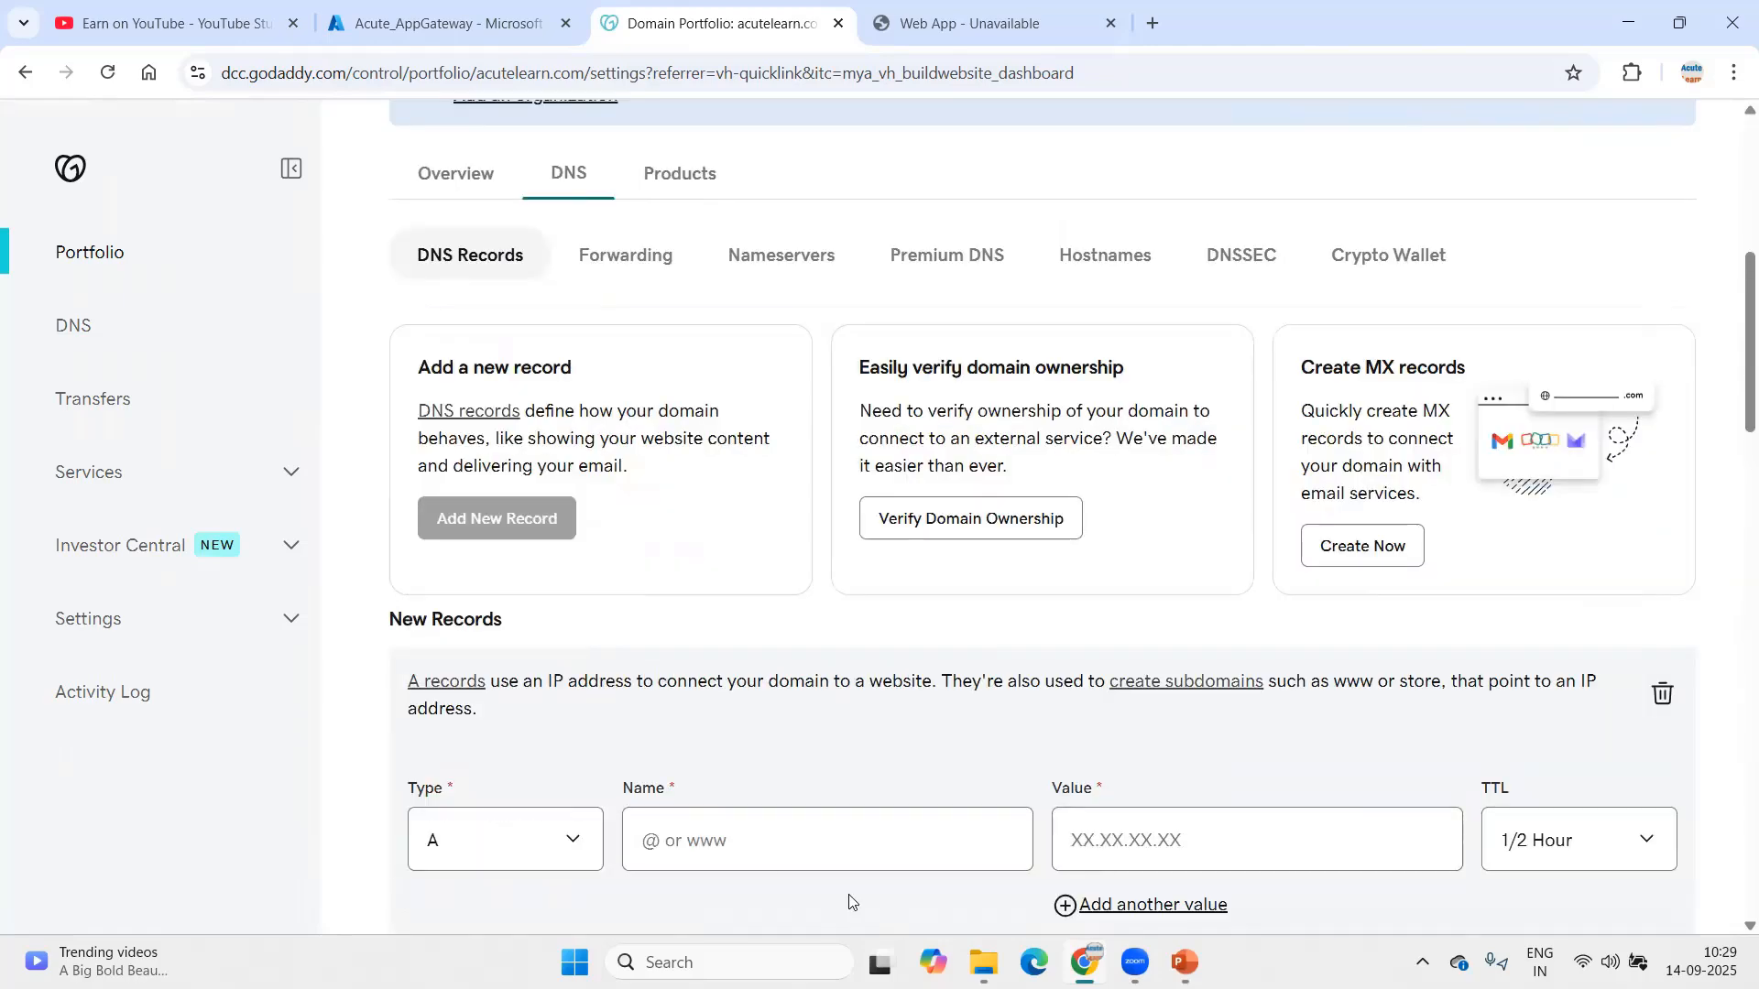
left_click(761, 840)
type("hrms")
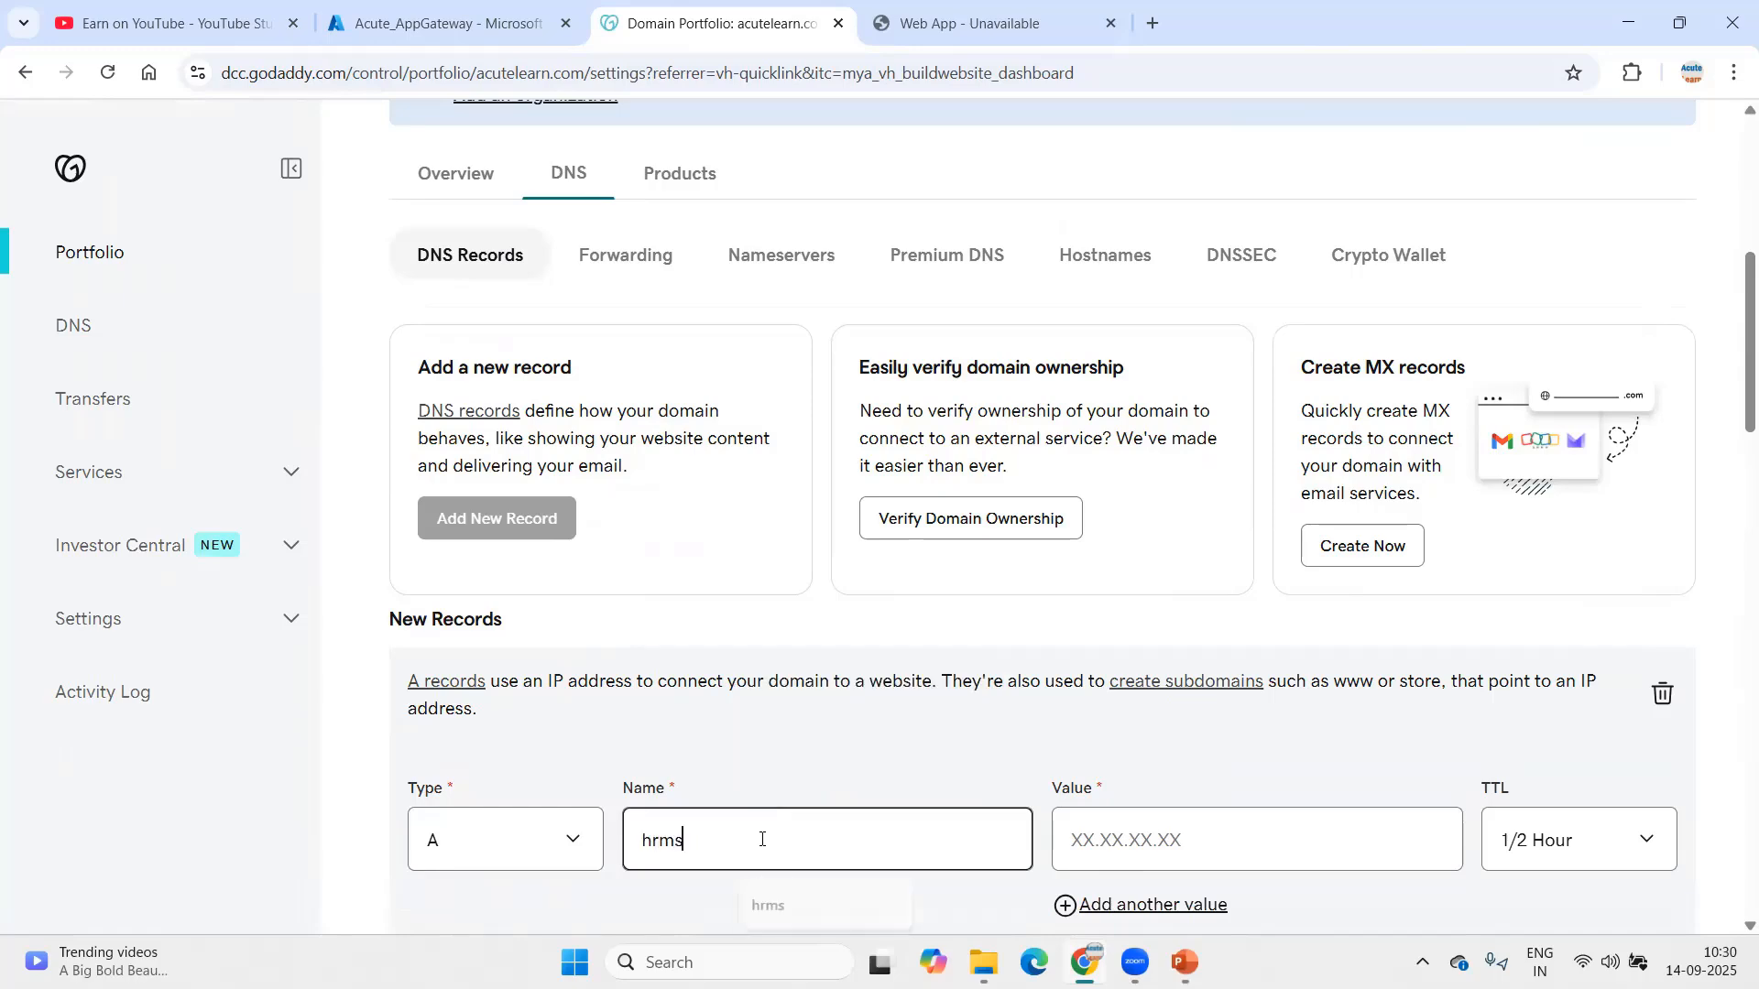
key("Tab")
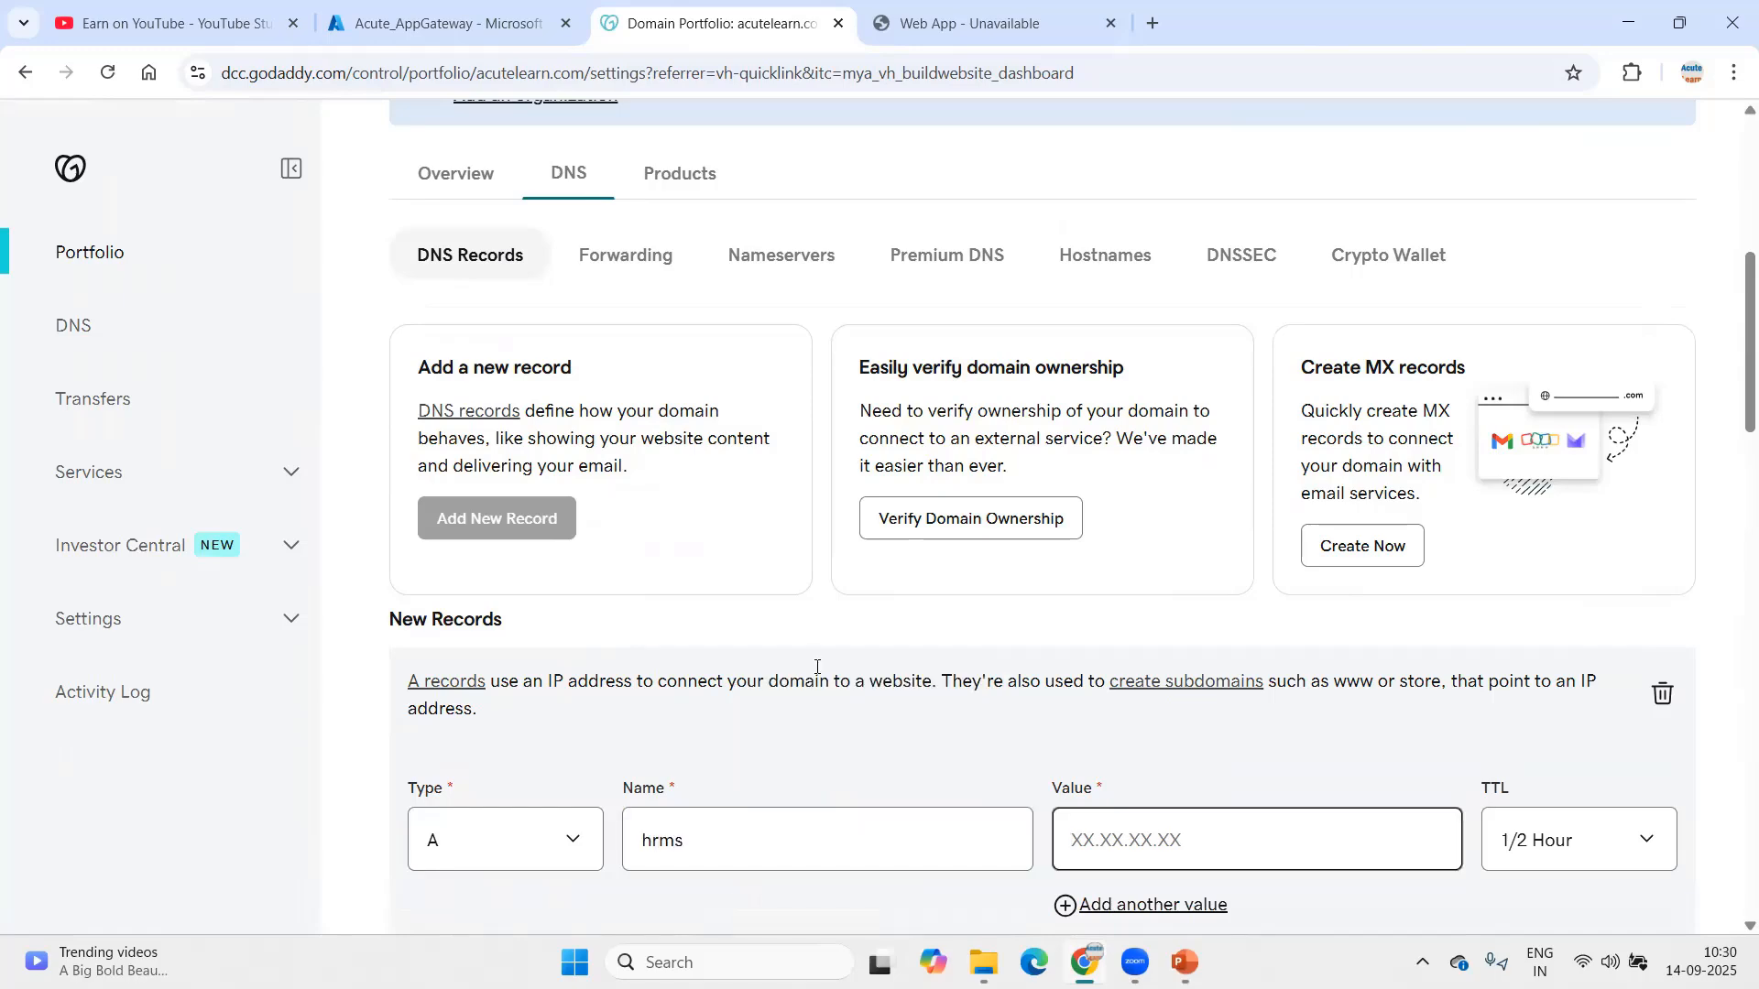
left_click(427, 27)
Step: Select the gateway's public IP 130.107.201.62 under Frontend IP configurations
left_click(180, 502)
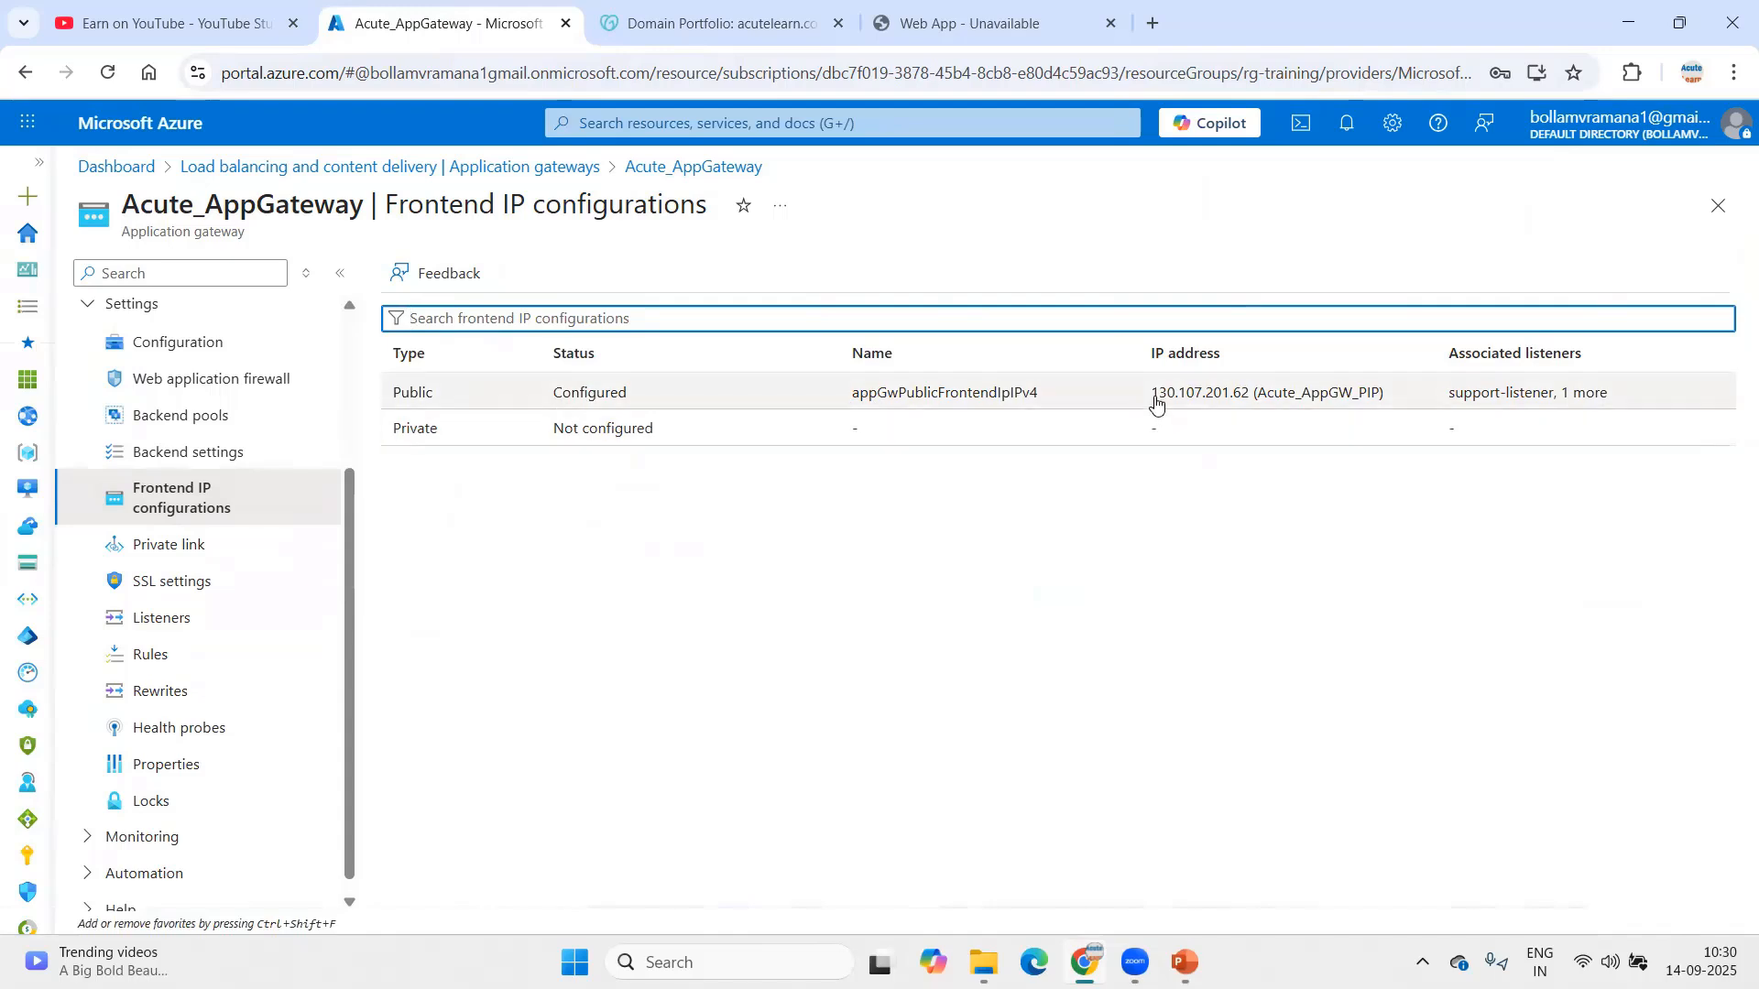
left_click_drag(1154, 393, 1250, 394)
key("ctrl+c")
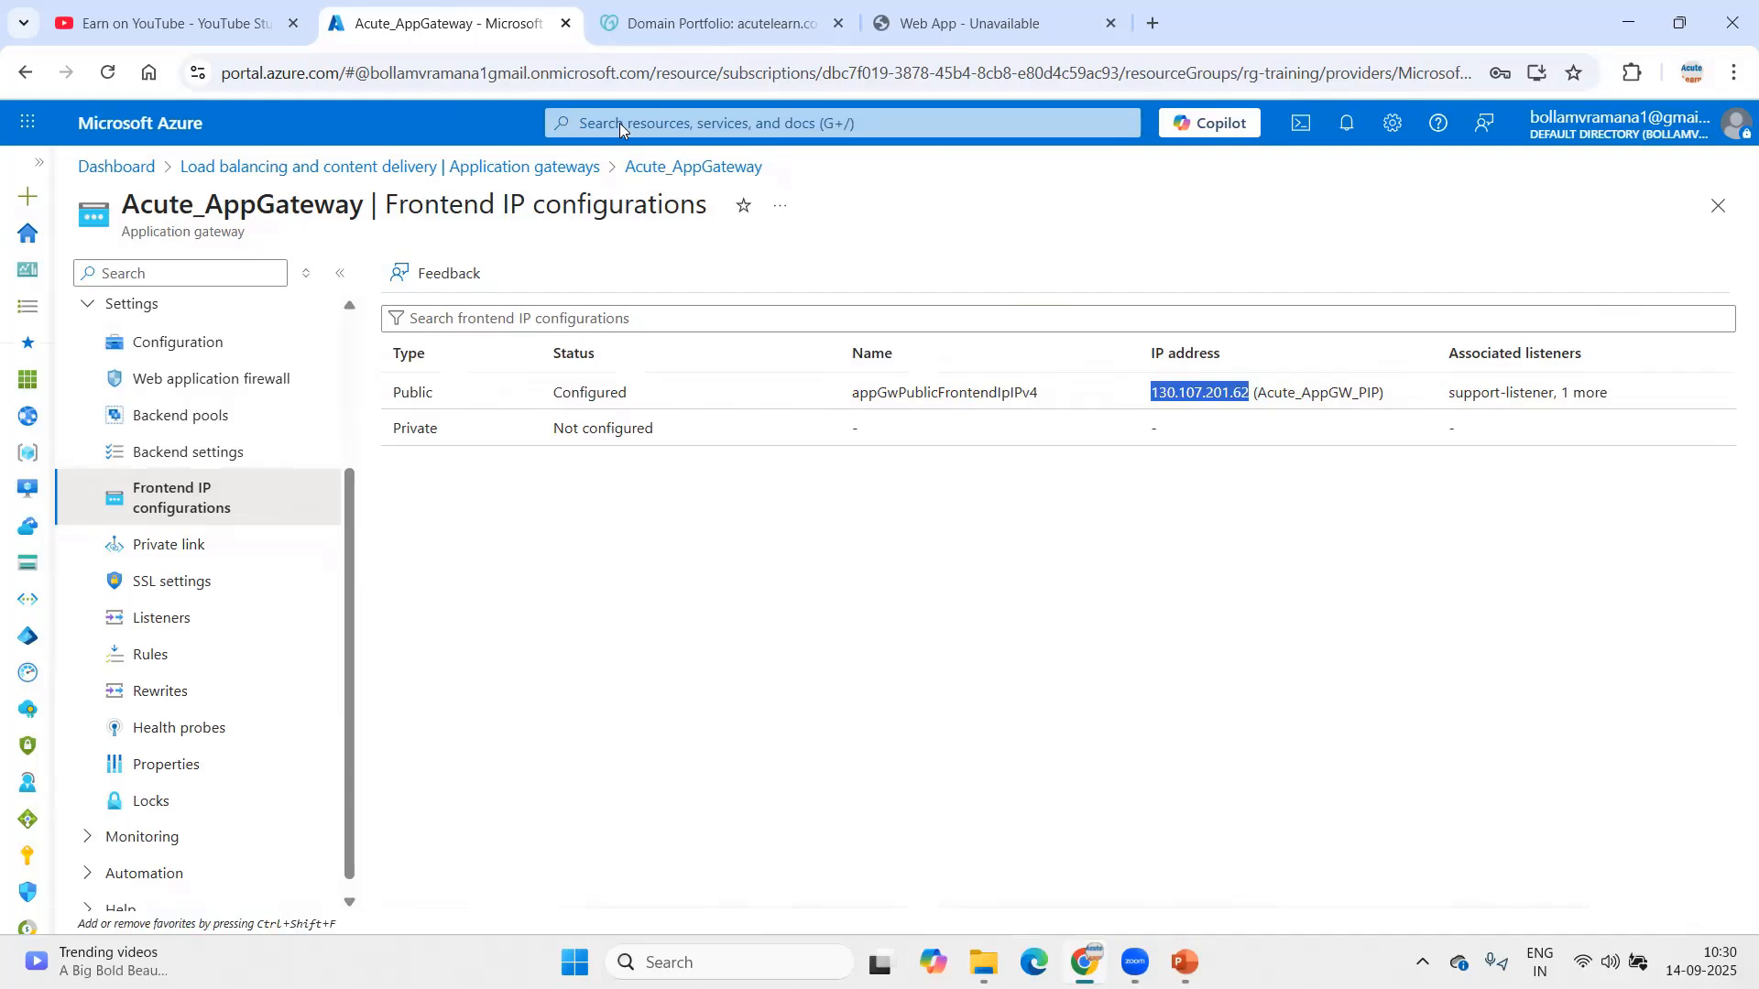
left_click(715, 22)
Step: Paste 130.107.201.62 as the hrms record value and try saving it
key("ctrl+v")
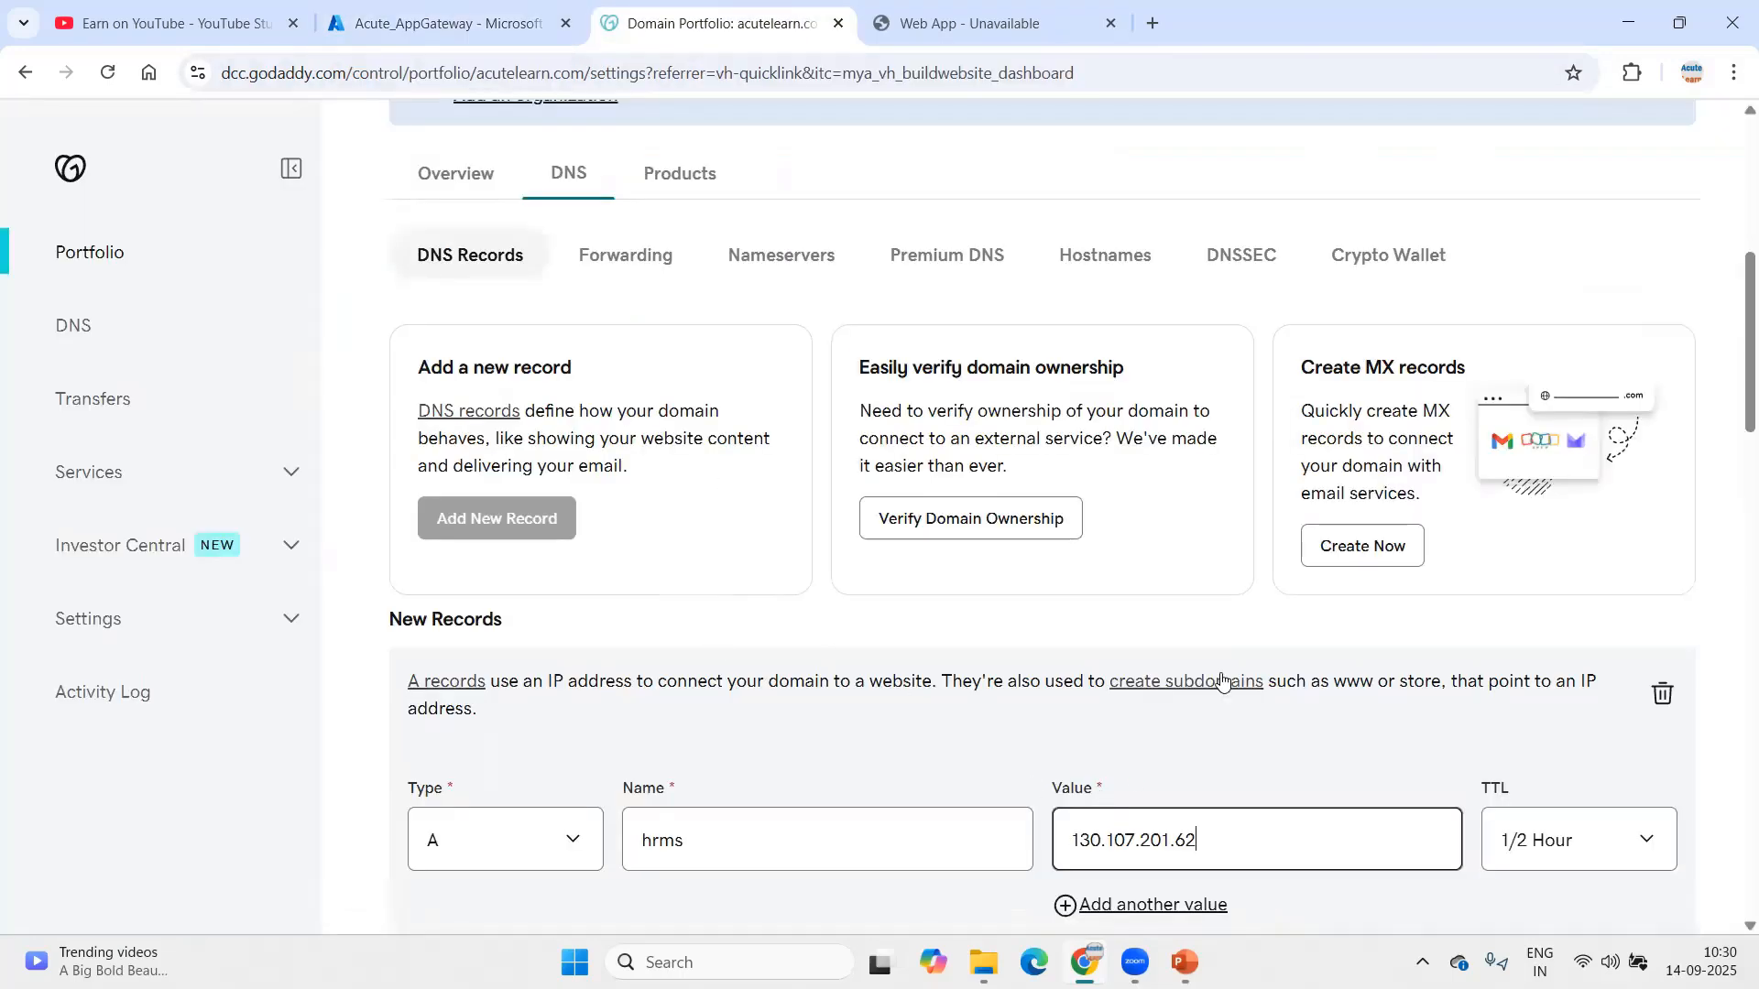
scroll(1218, 675, "down", 3)
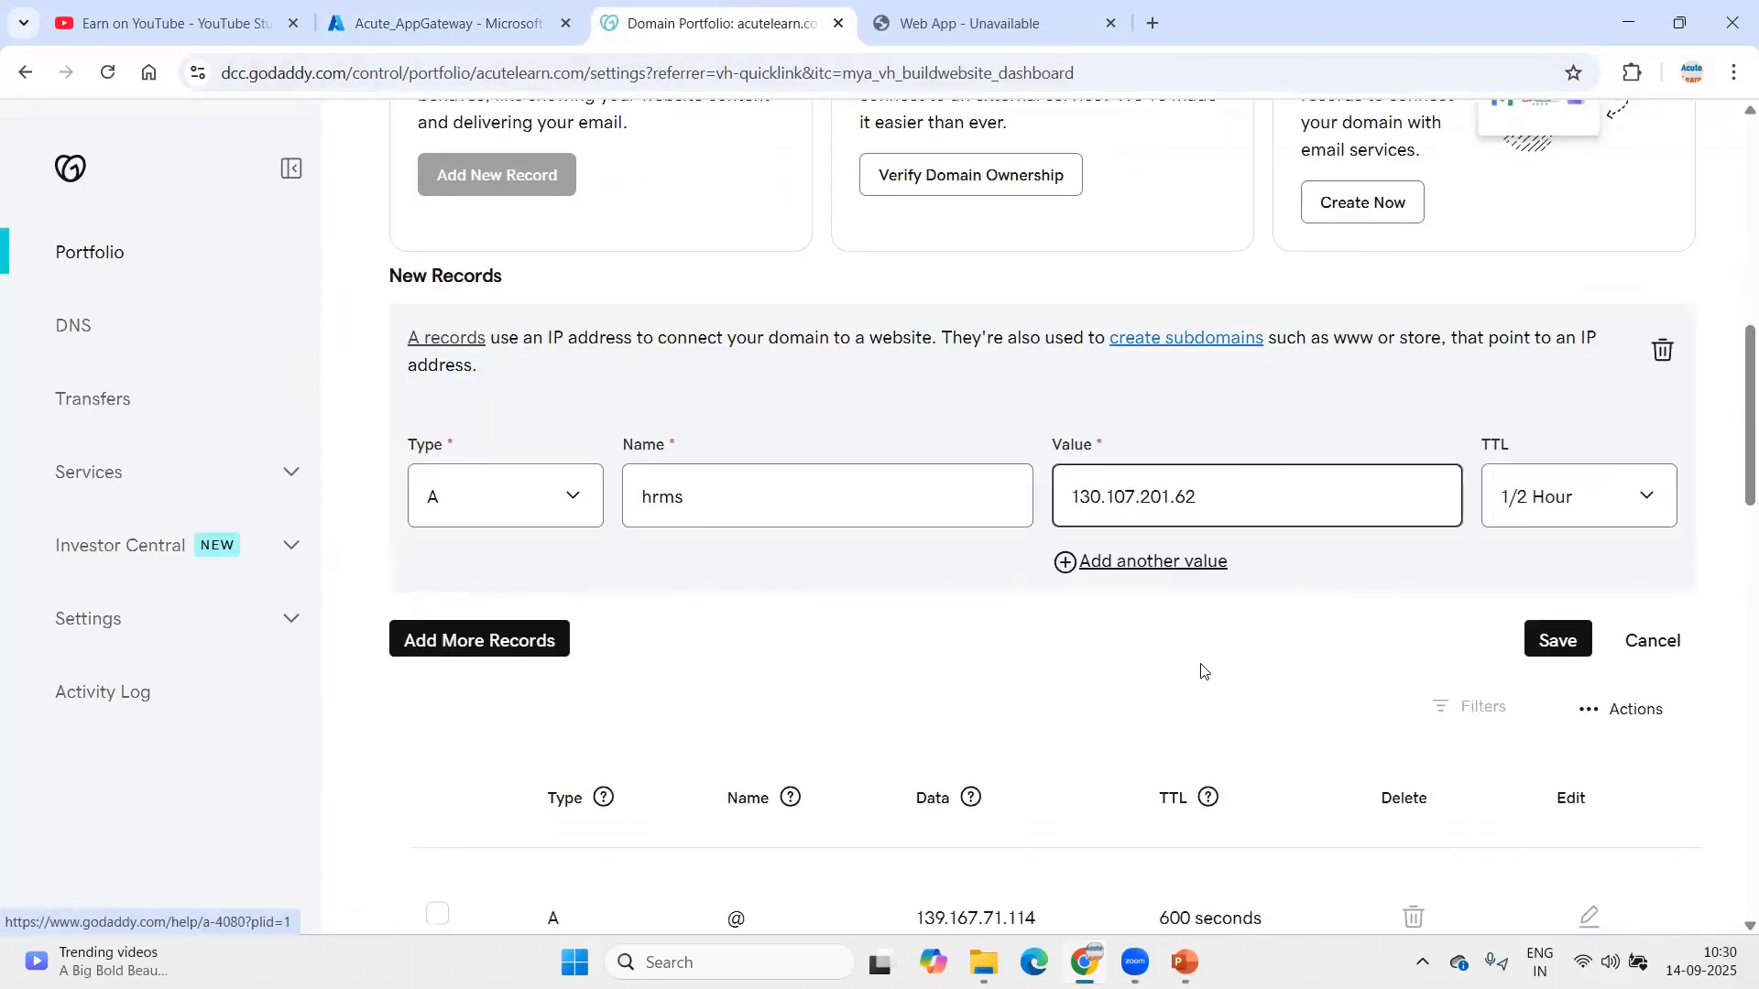
left_click(1561, 640)
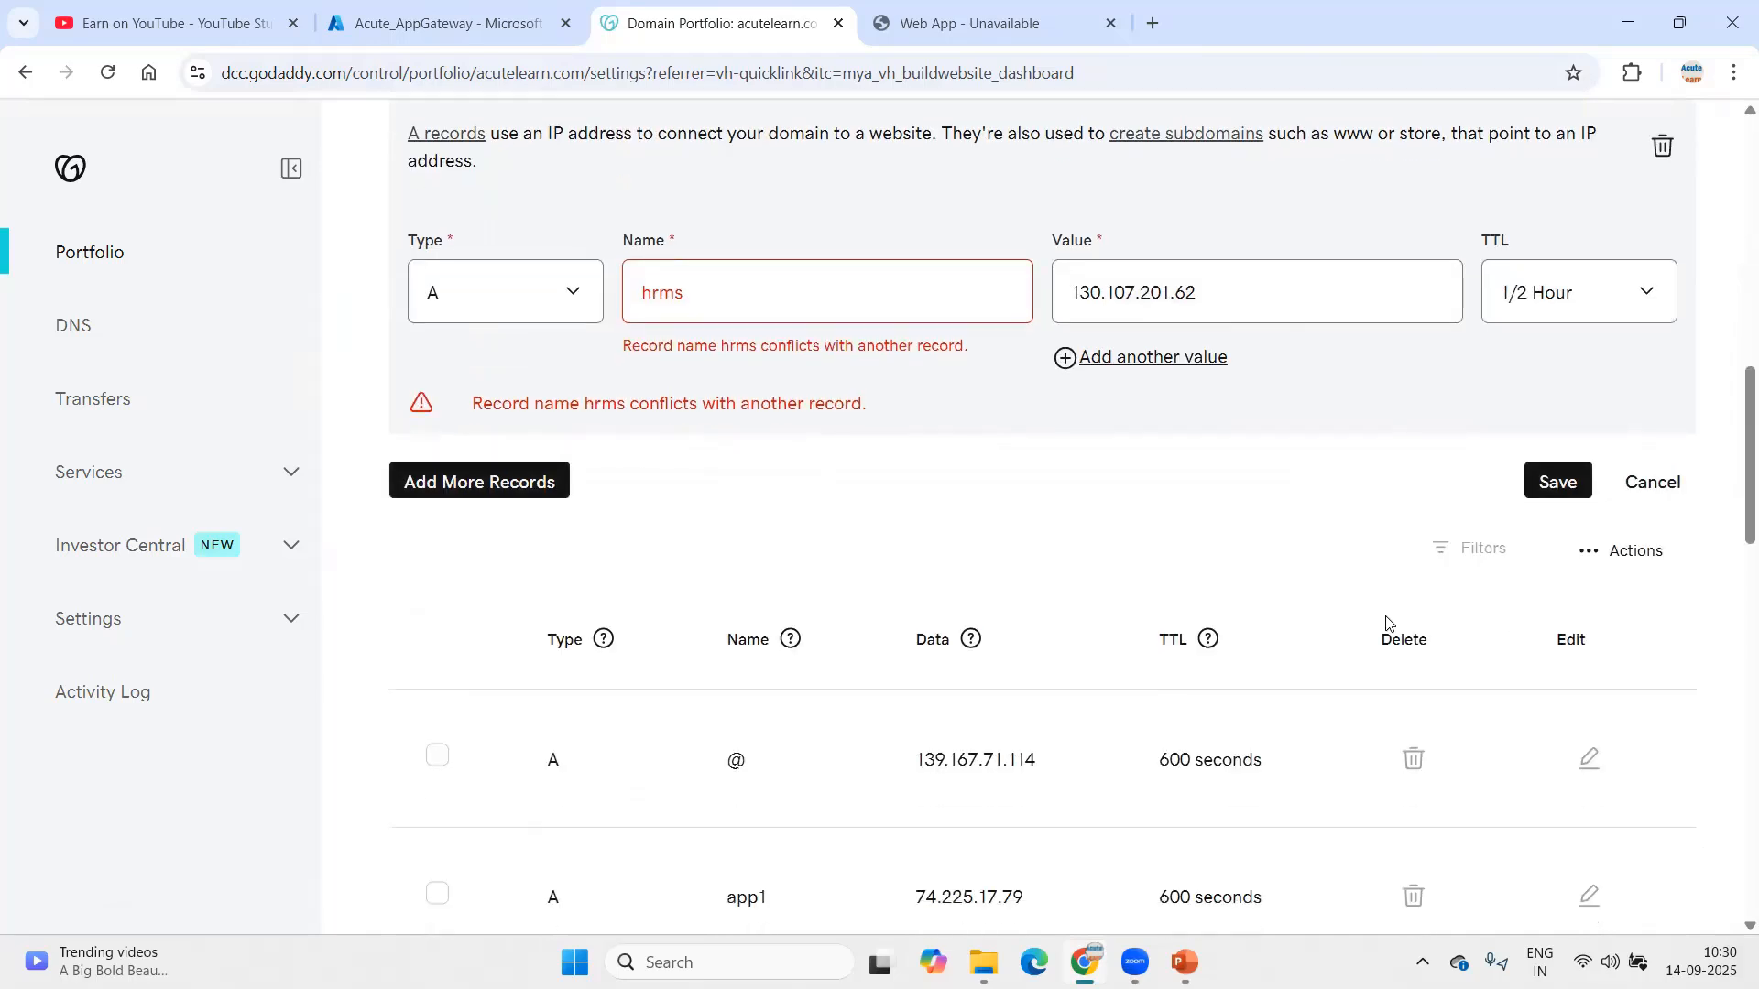
Step: Show 50 records per page and locate the conflicting hrms CNAME record
scroll(776, 417, "down", 15)
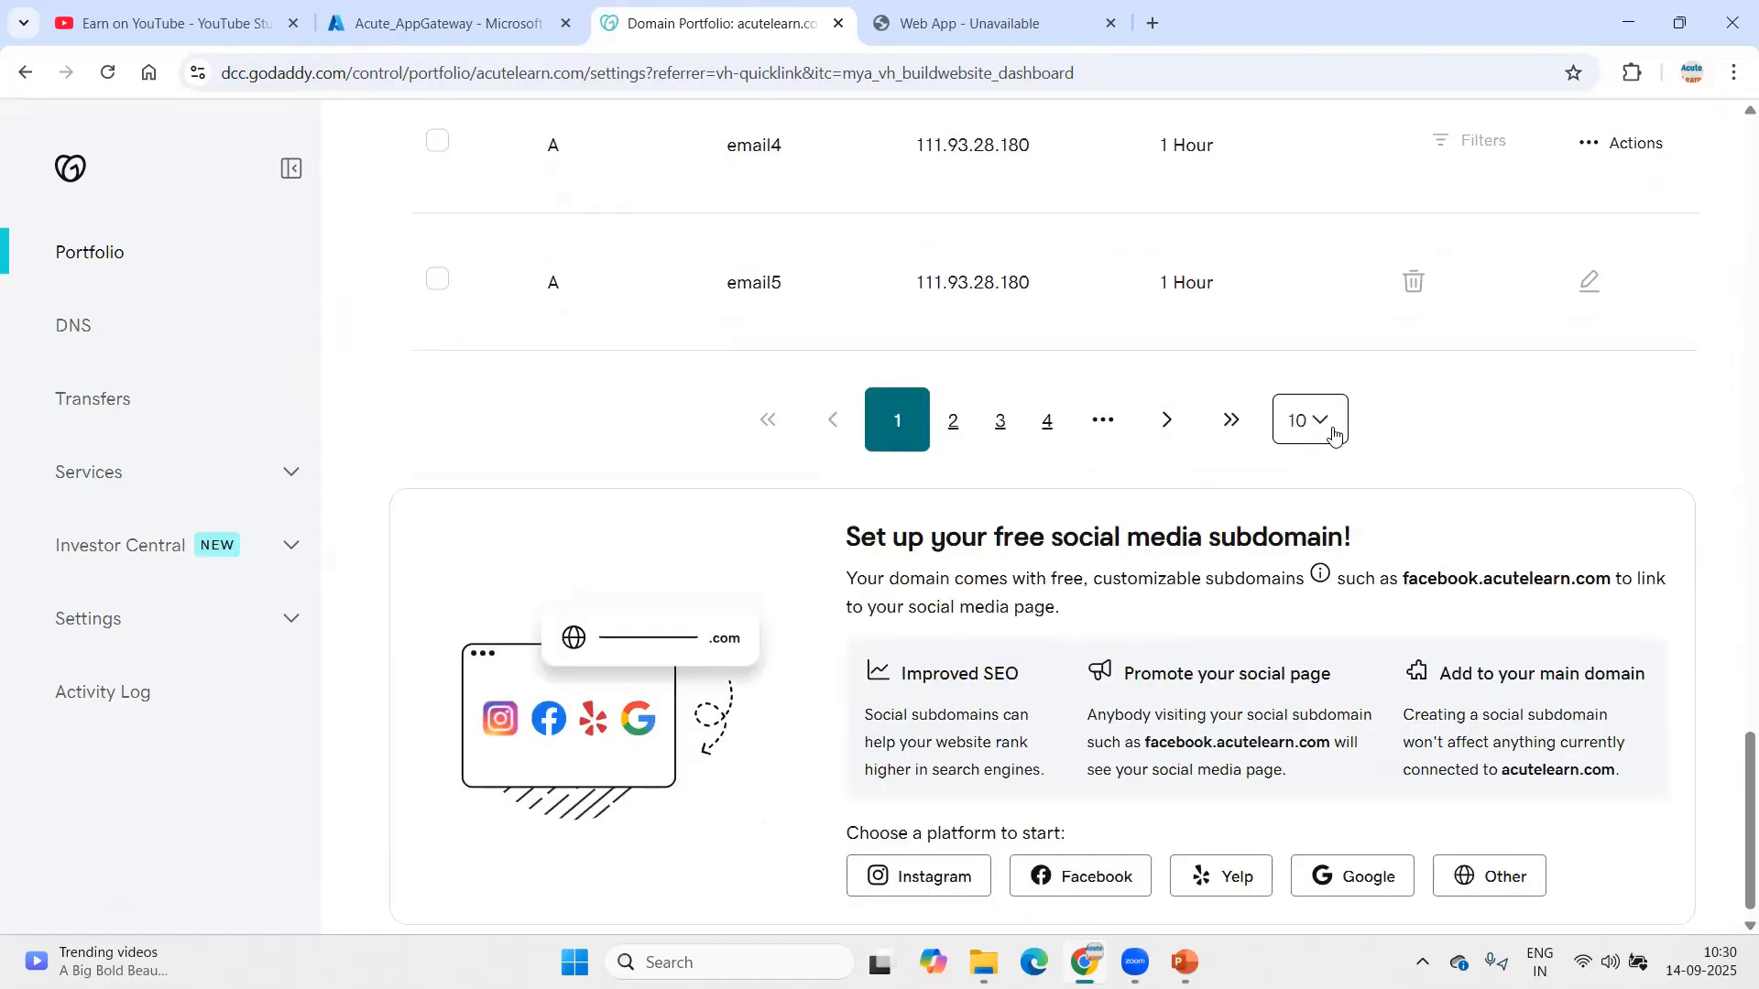
left_click(1305, 420)
left_click(1309, 570)
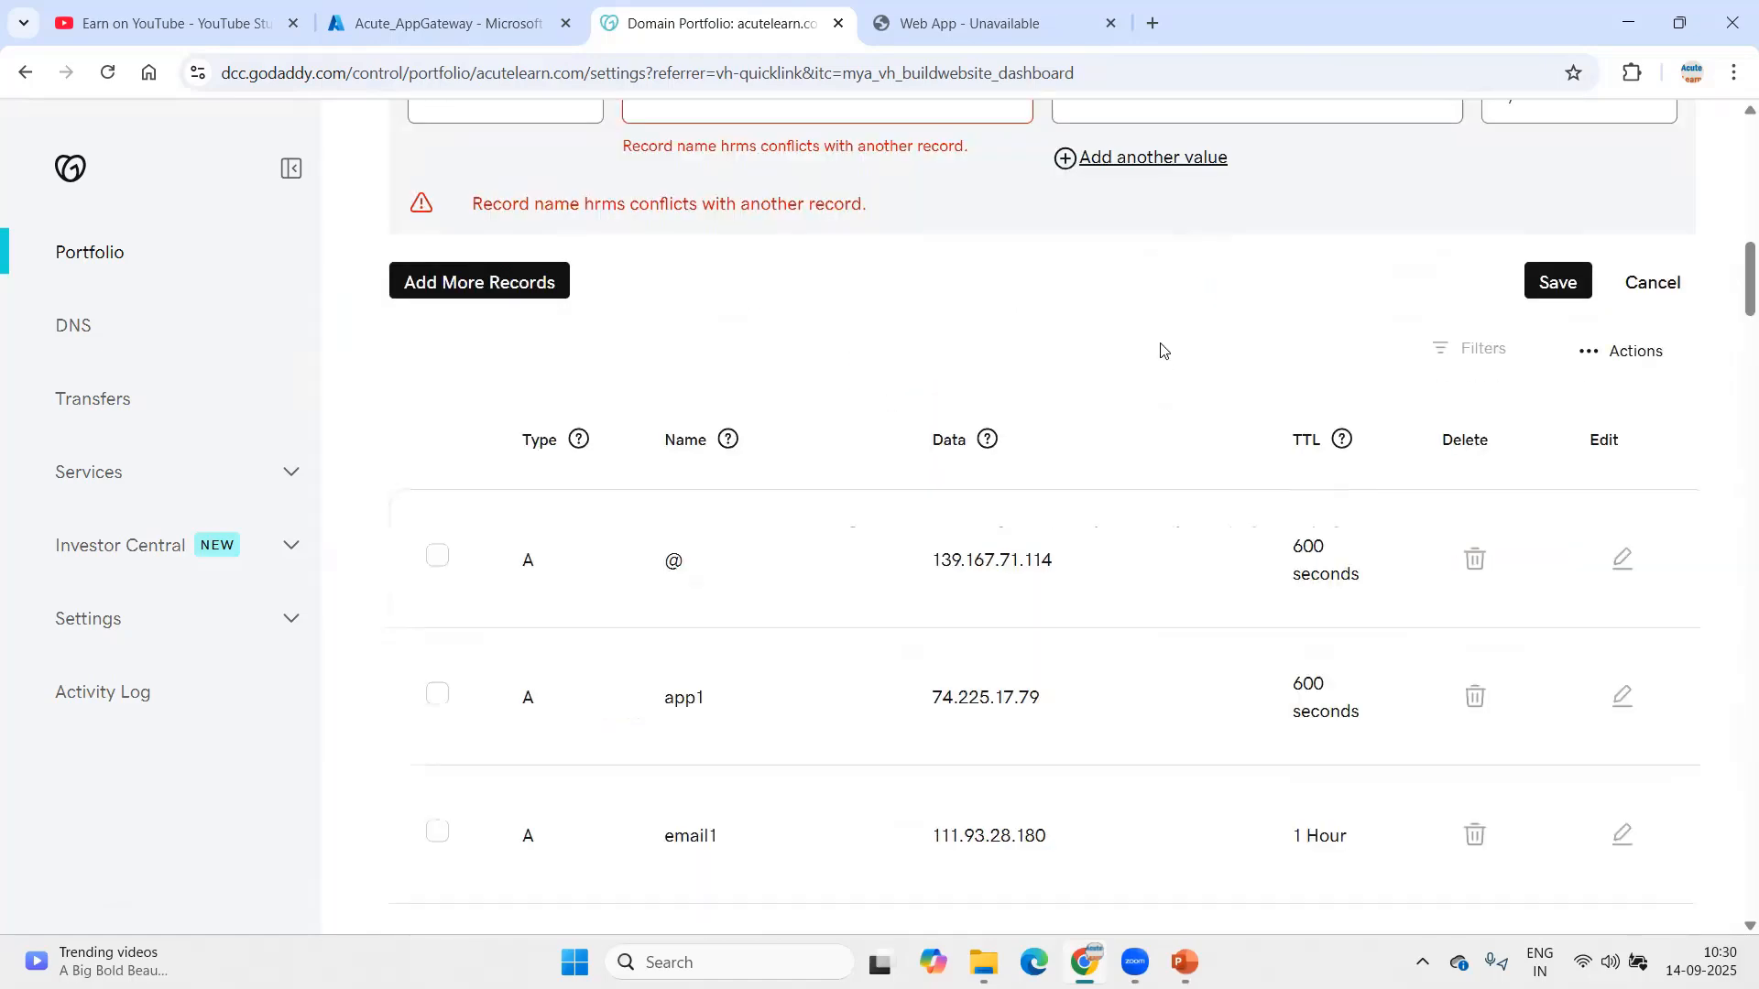
scroll(960, 499, "down", 20)
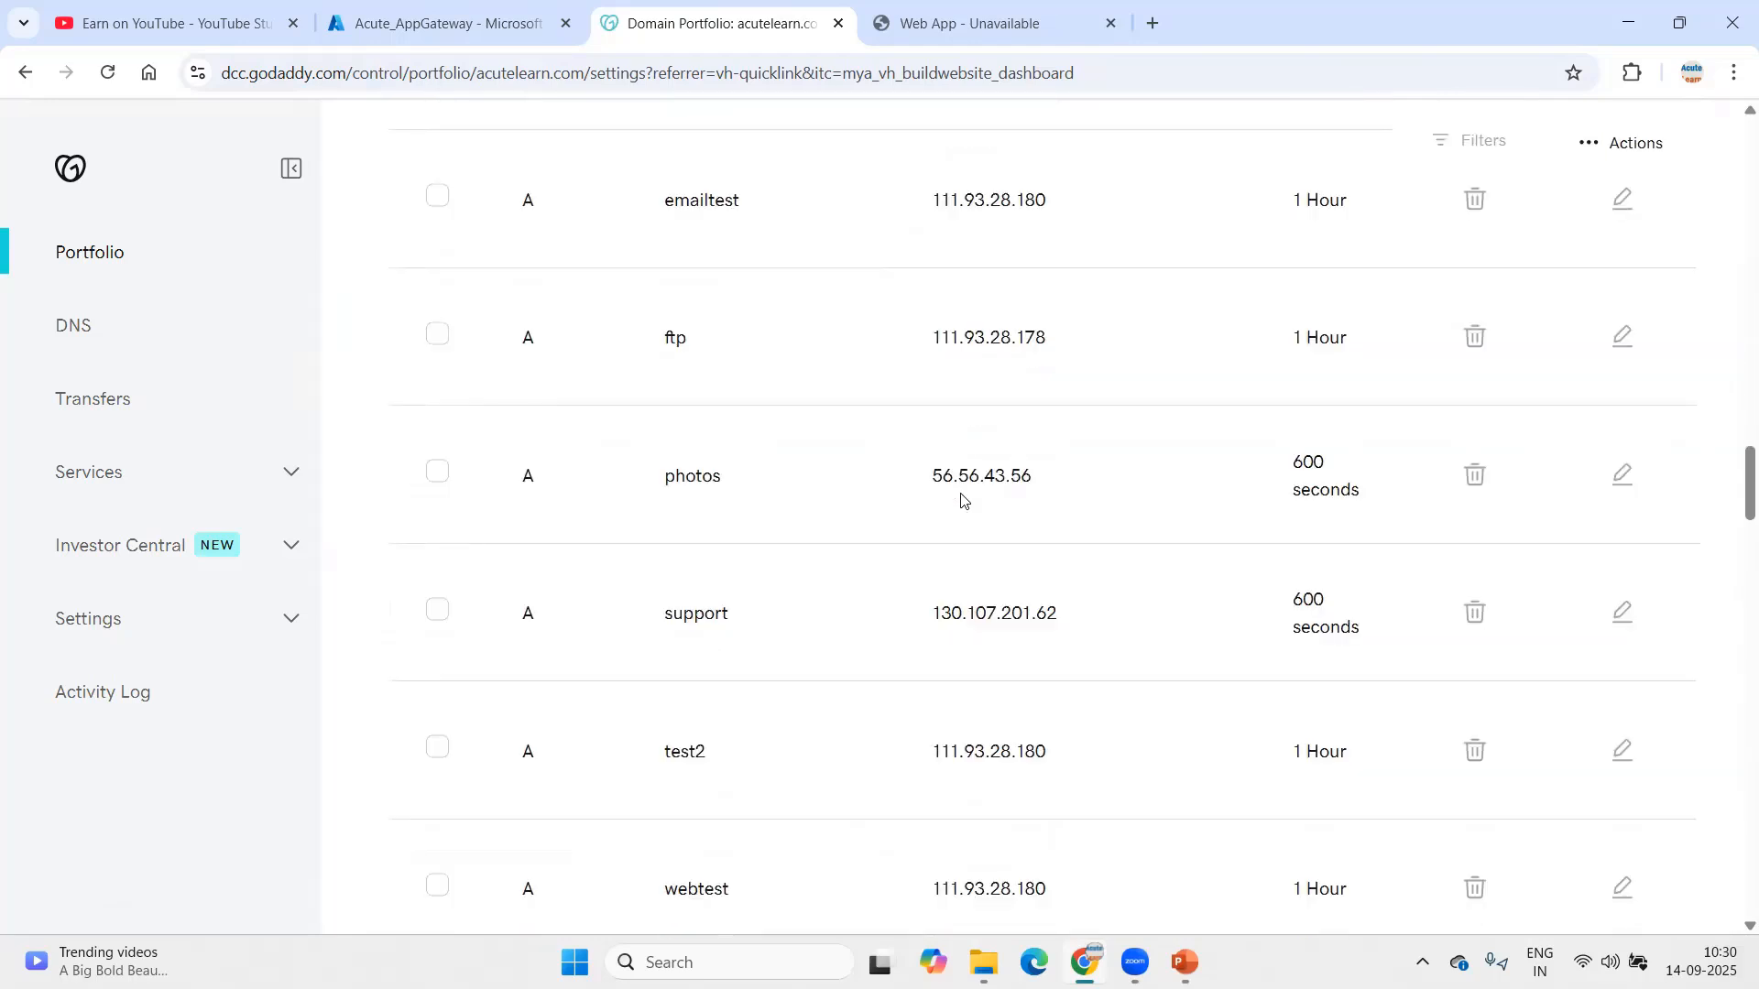
scroll(961, 500, "down", 3)
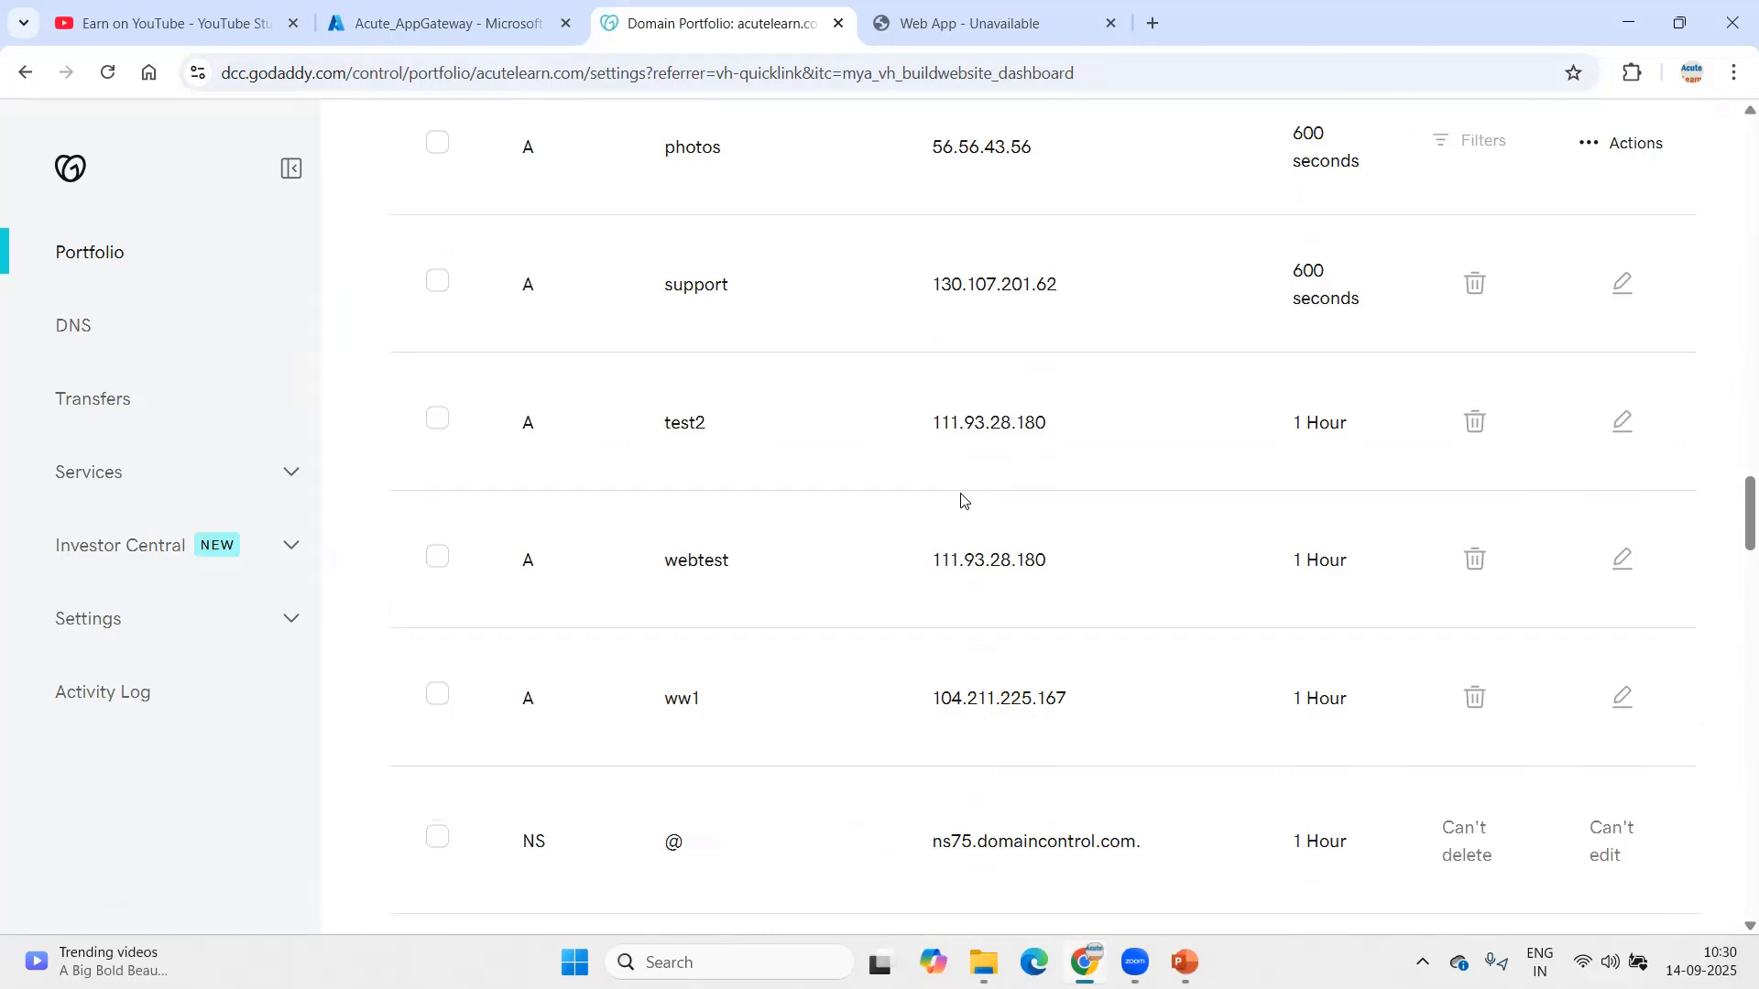
scroll(961, 499, "down", 2)
scroll(961, 500, "up", 6)
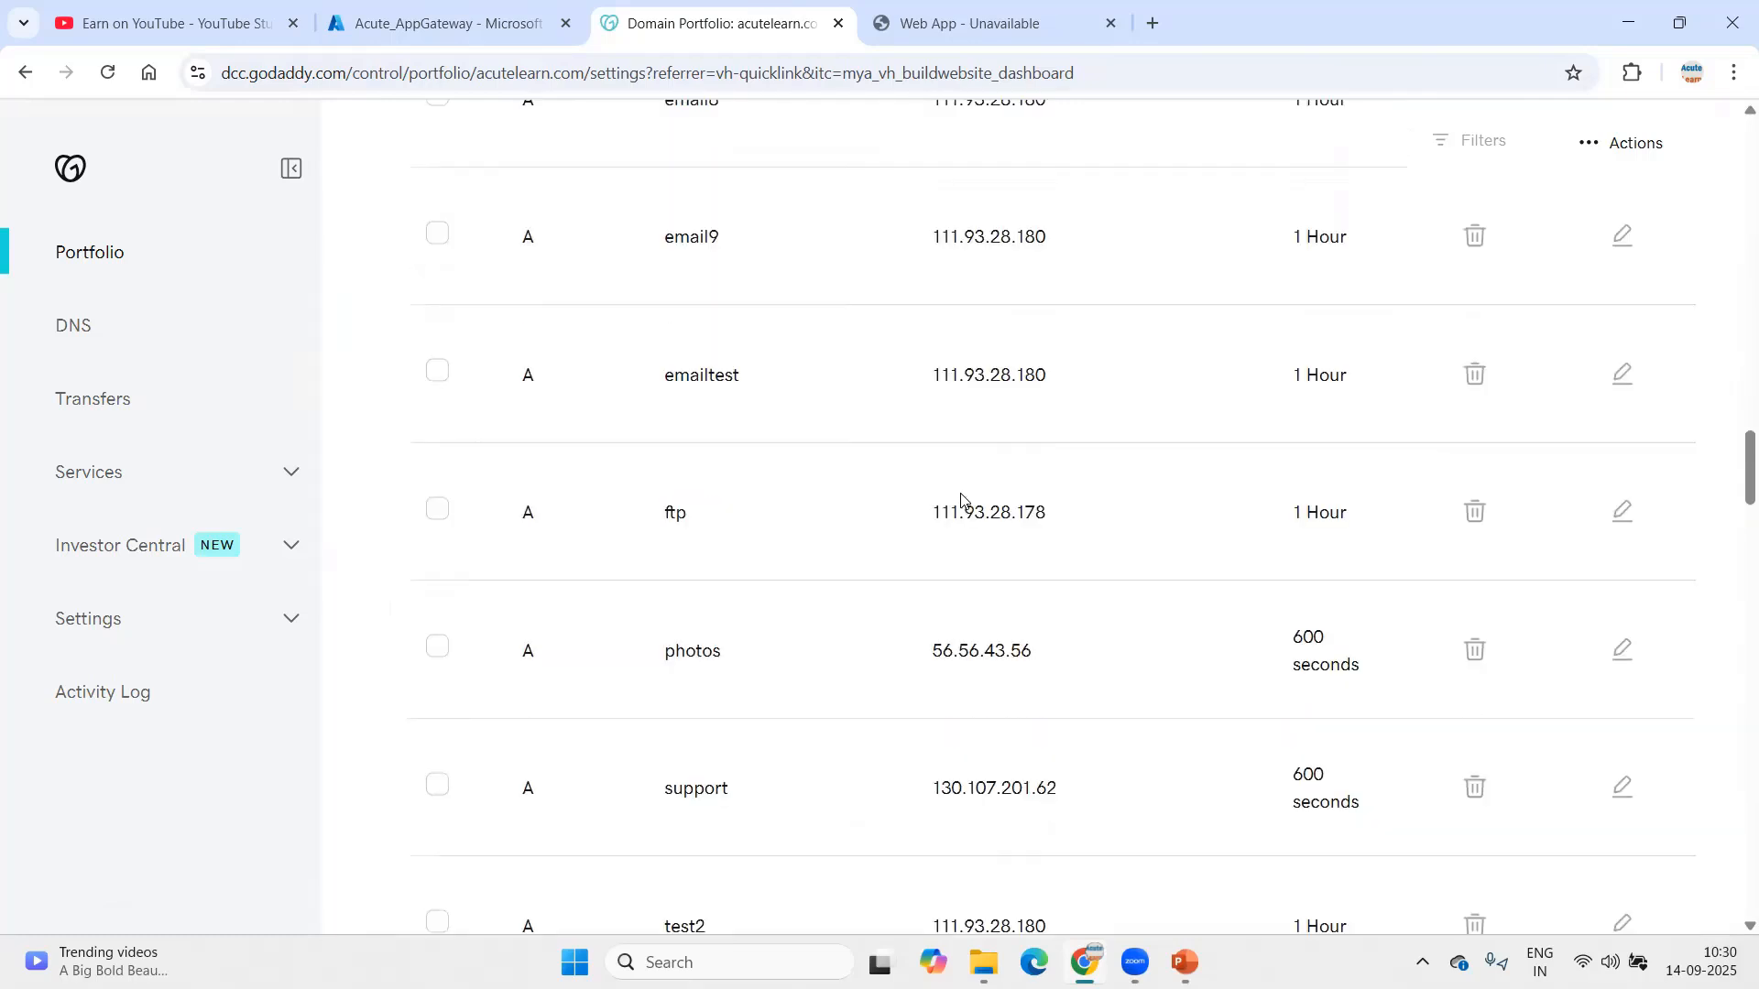
scroll(961, 499, "up", 10)
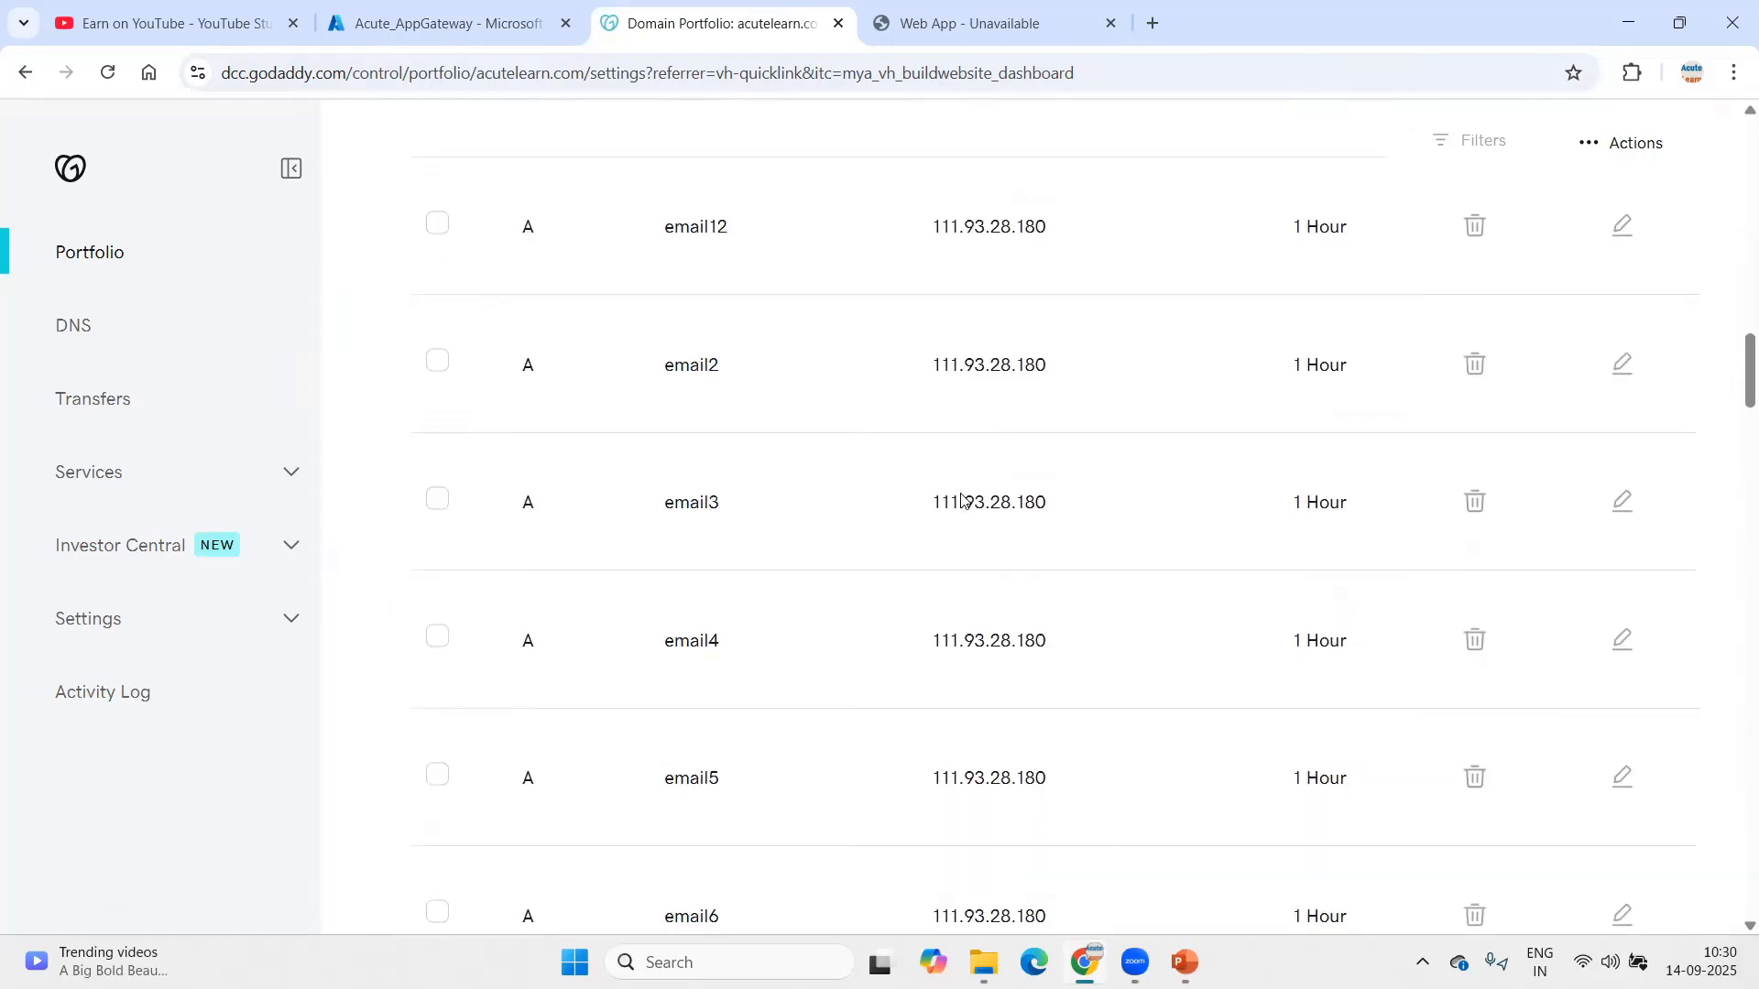
scroll(961, 499, "up", 4)
scroll(961, 500, "up", 2)
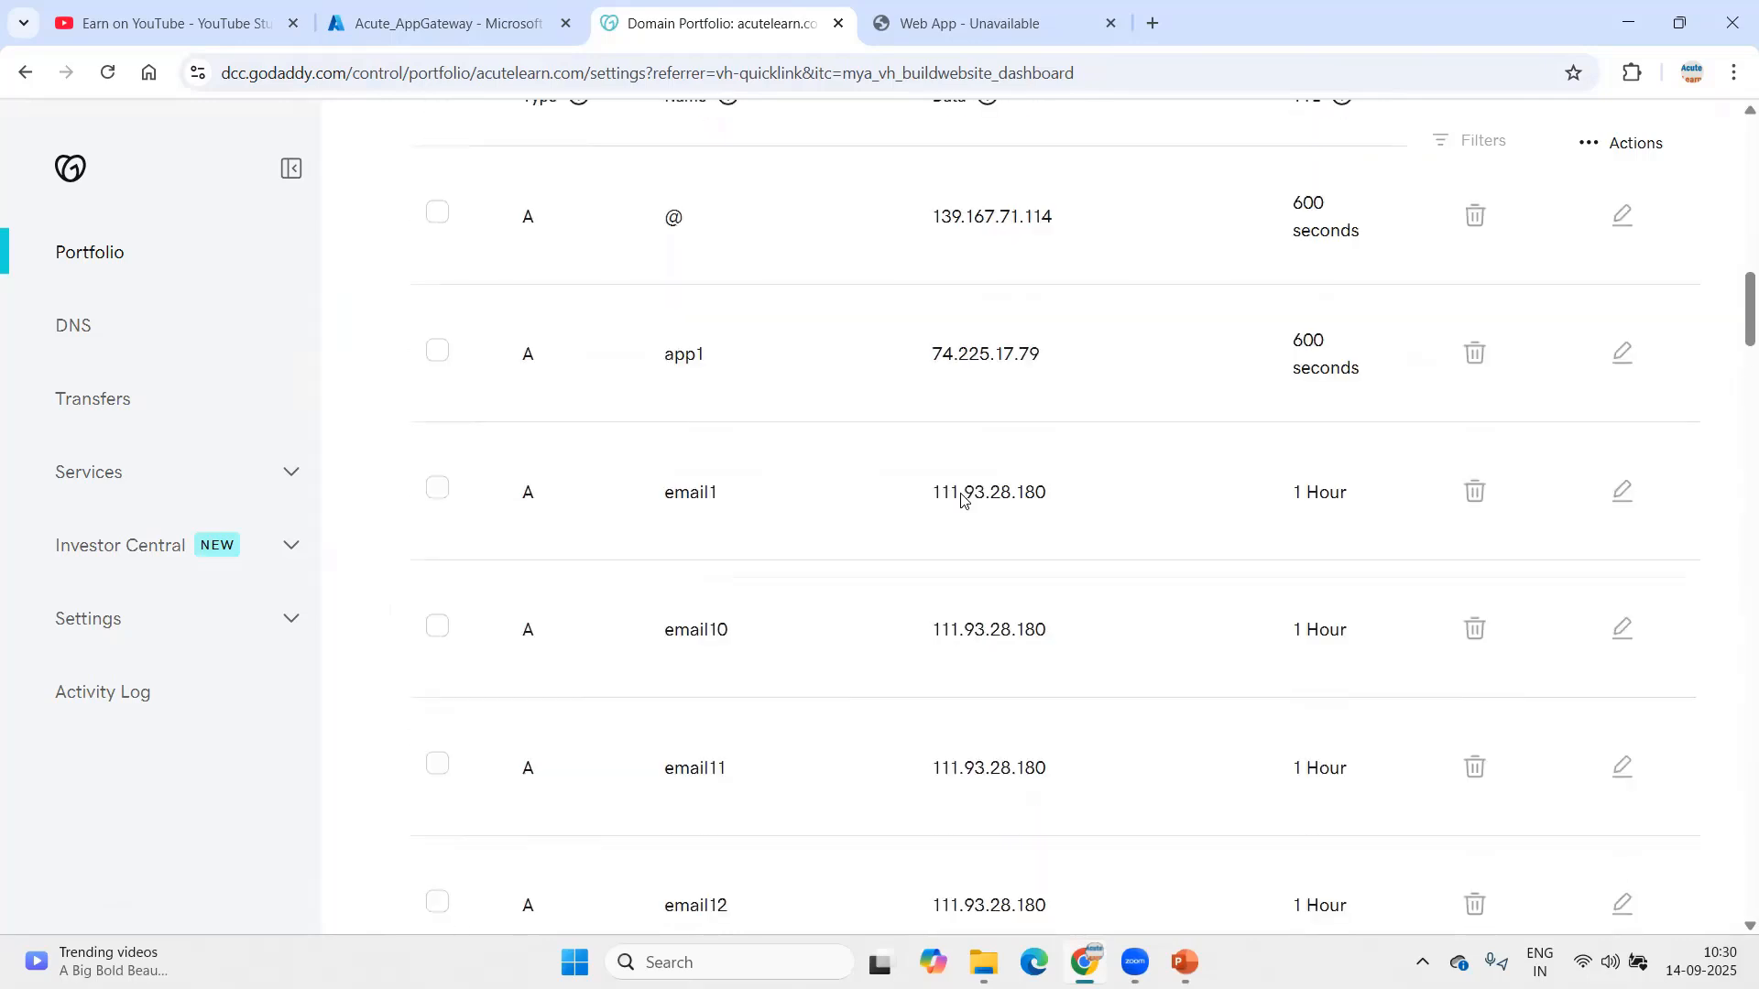
scroll(960, 494, "up", 4)
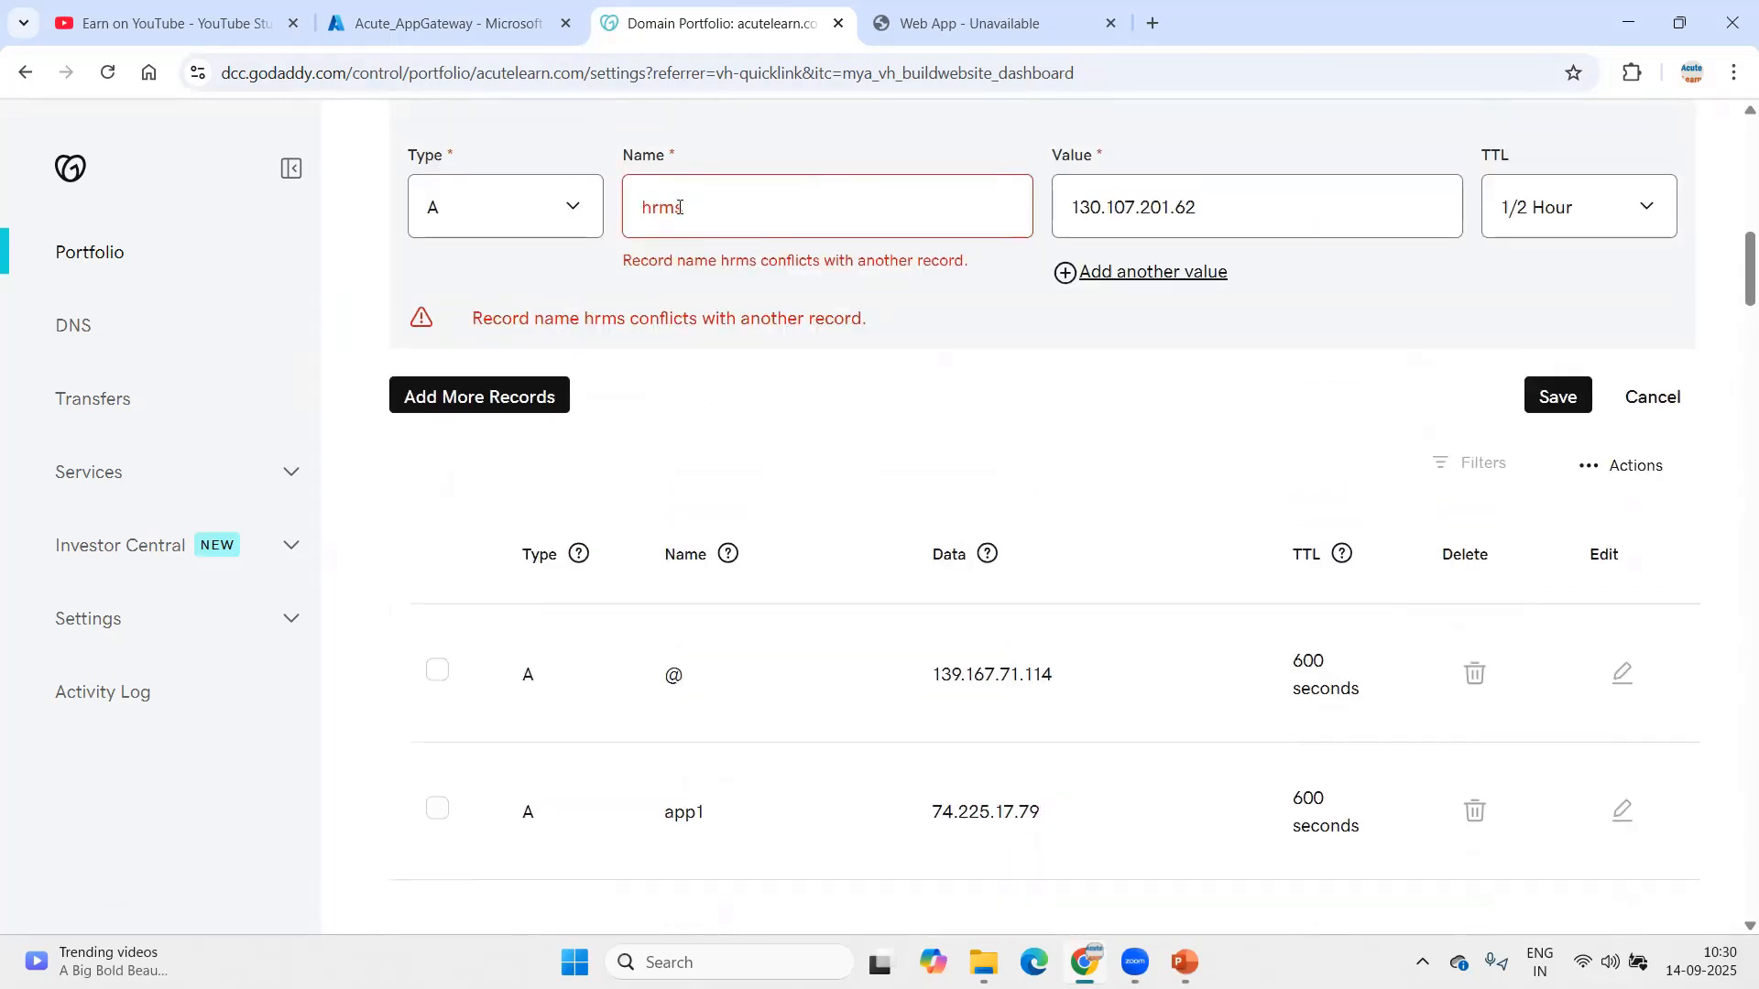
left_click(732, 214)
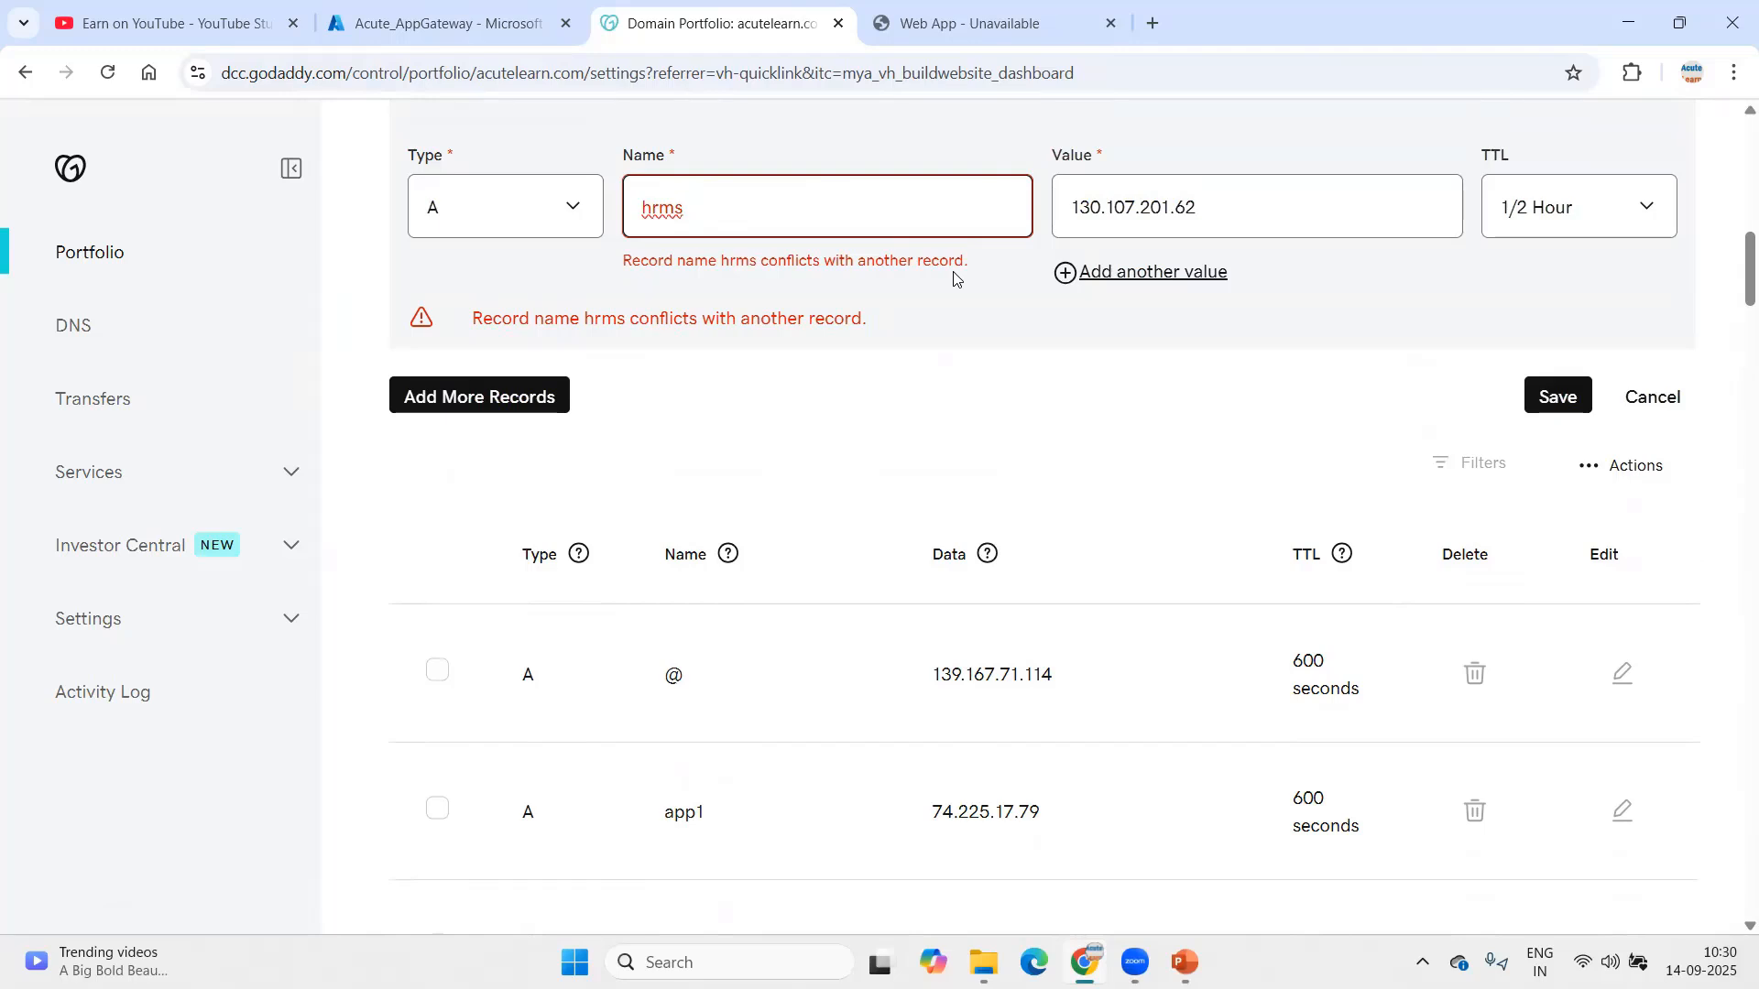
scroll(783, 431, "down", 20)
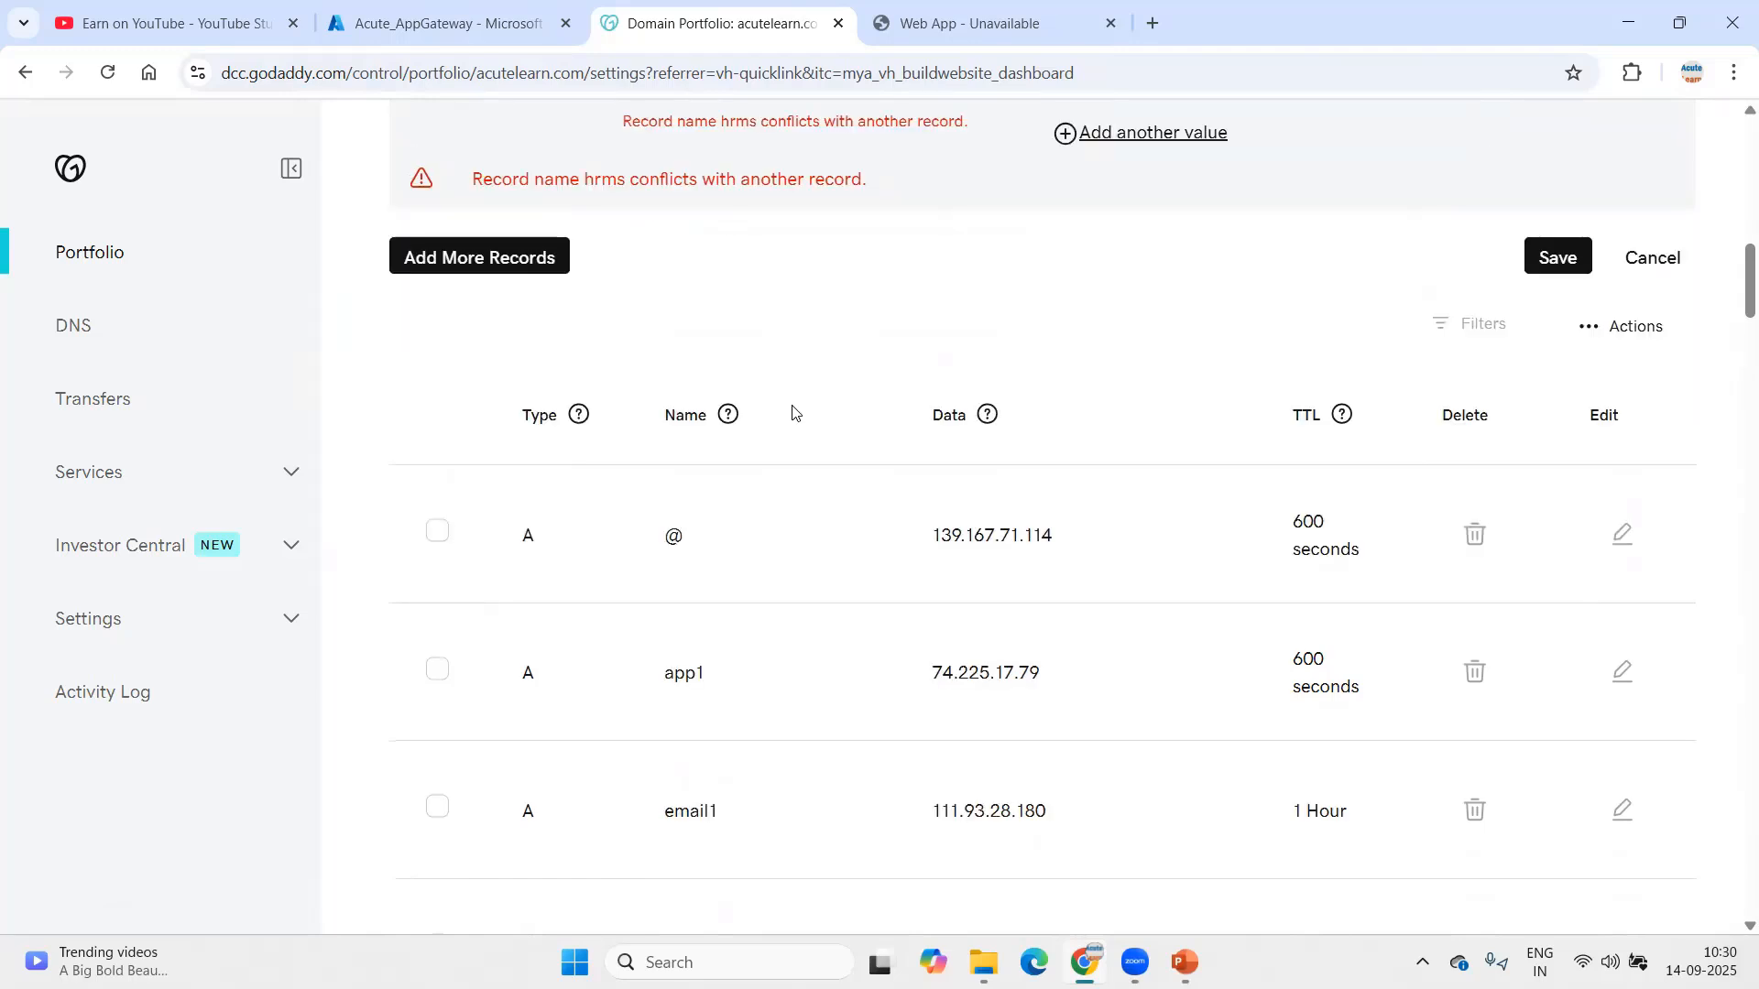
scroll(783, 682, "down", 14)
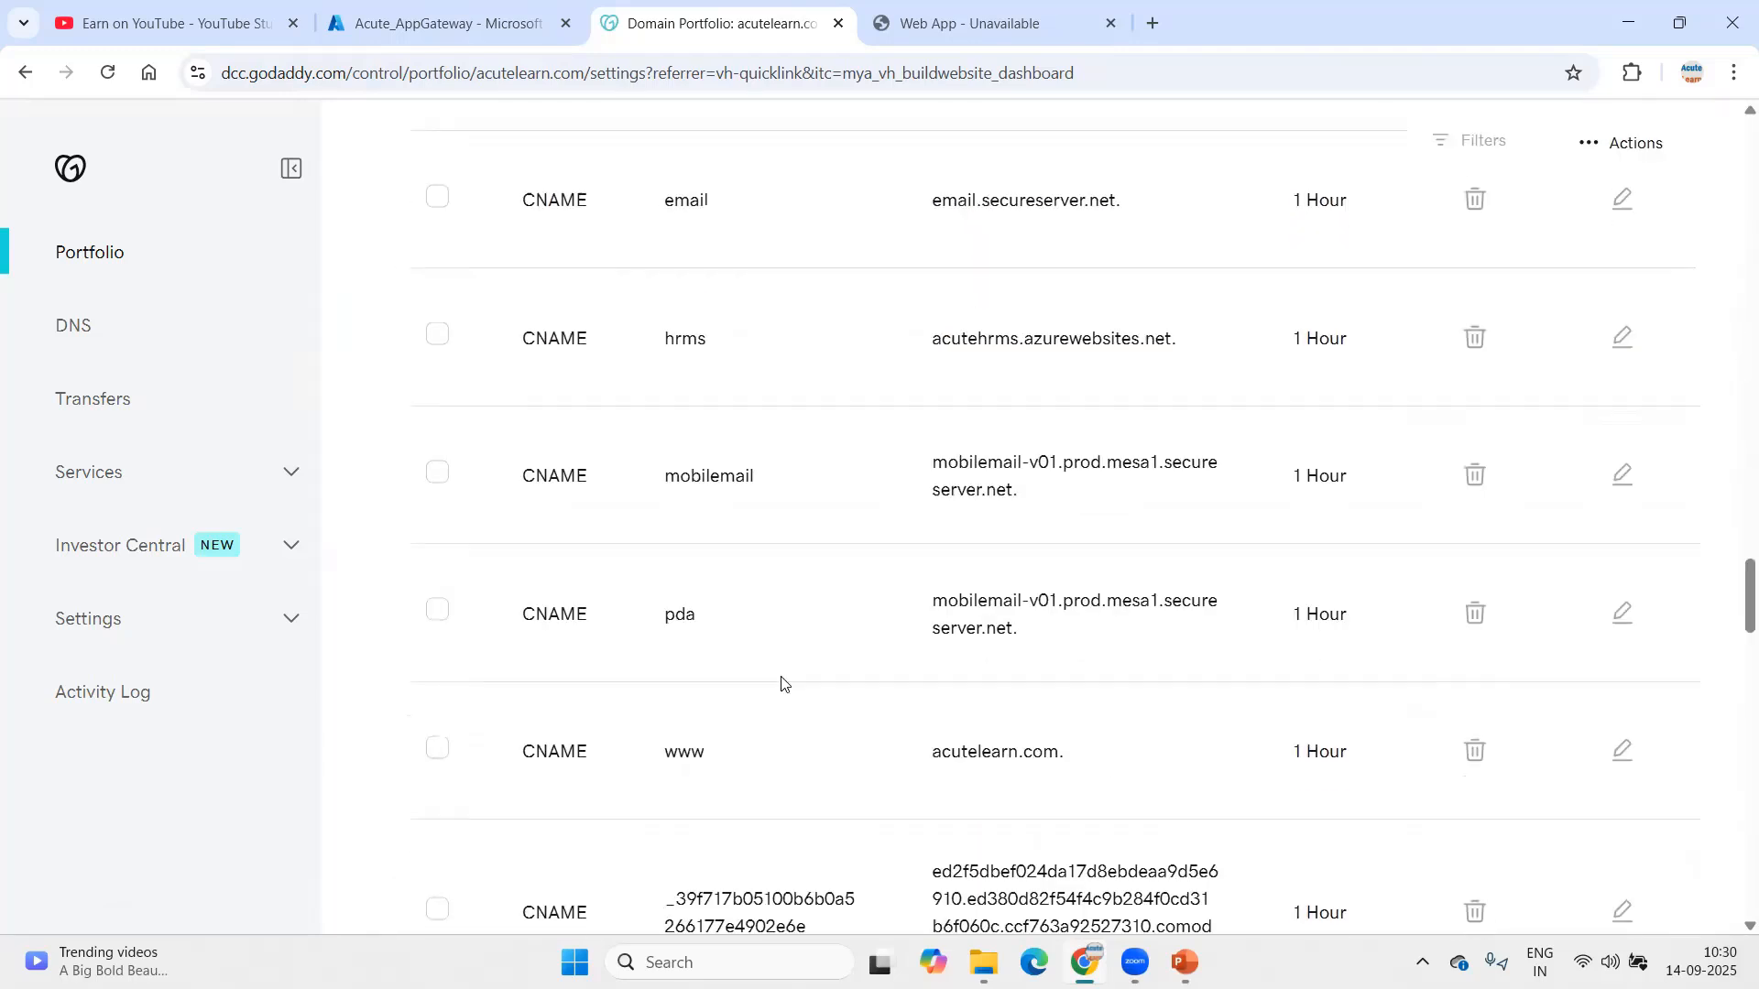
scroll(783, 630, "up", 5)
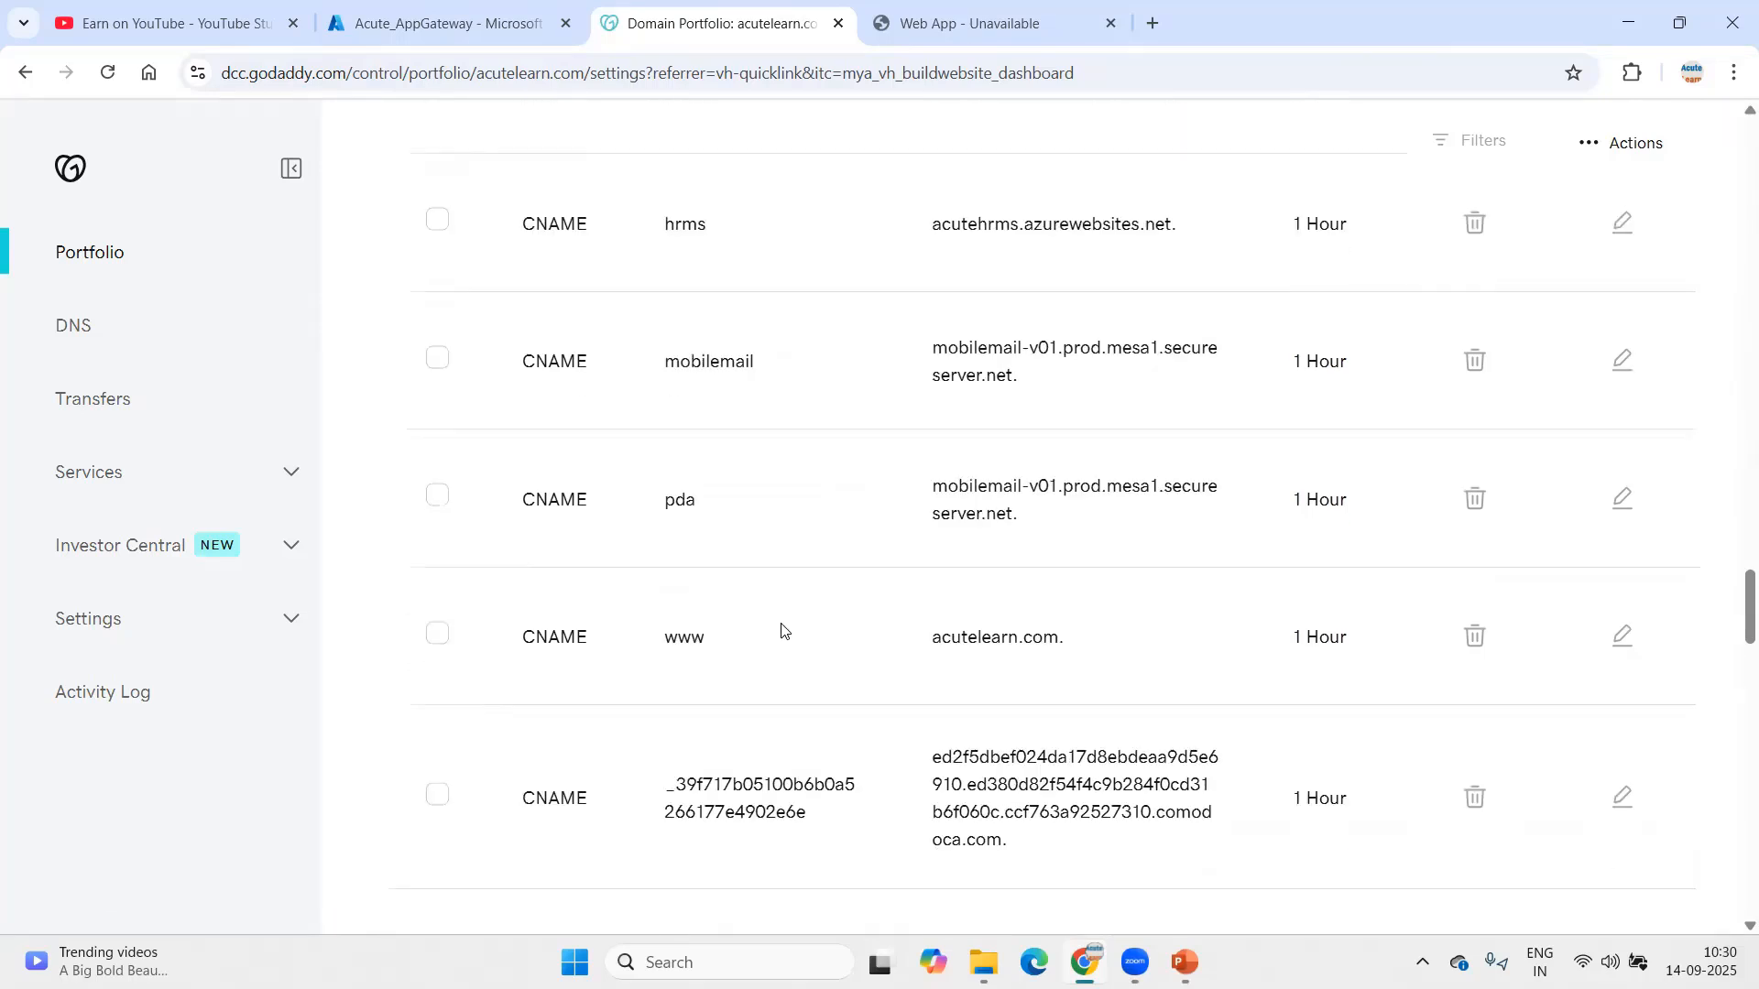
scroll(784, 603, "up", 1)
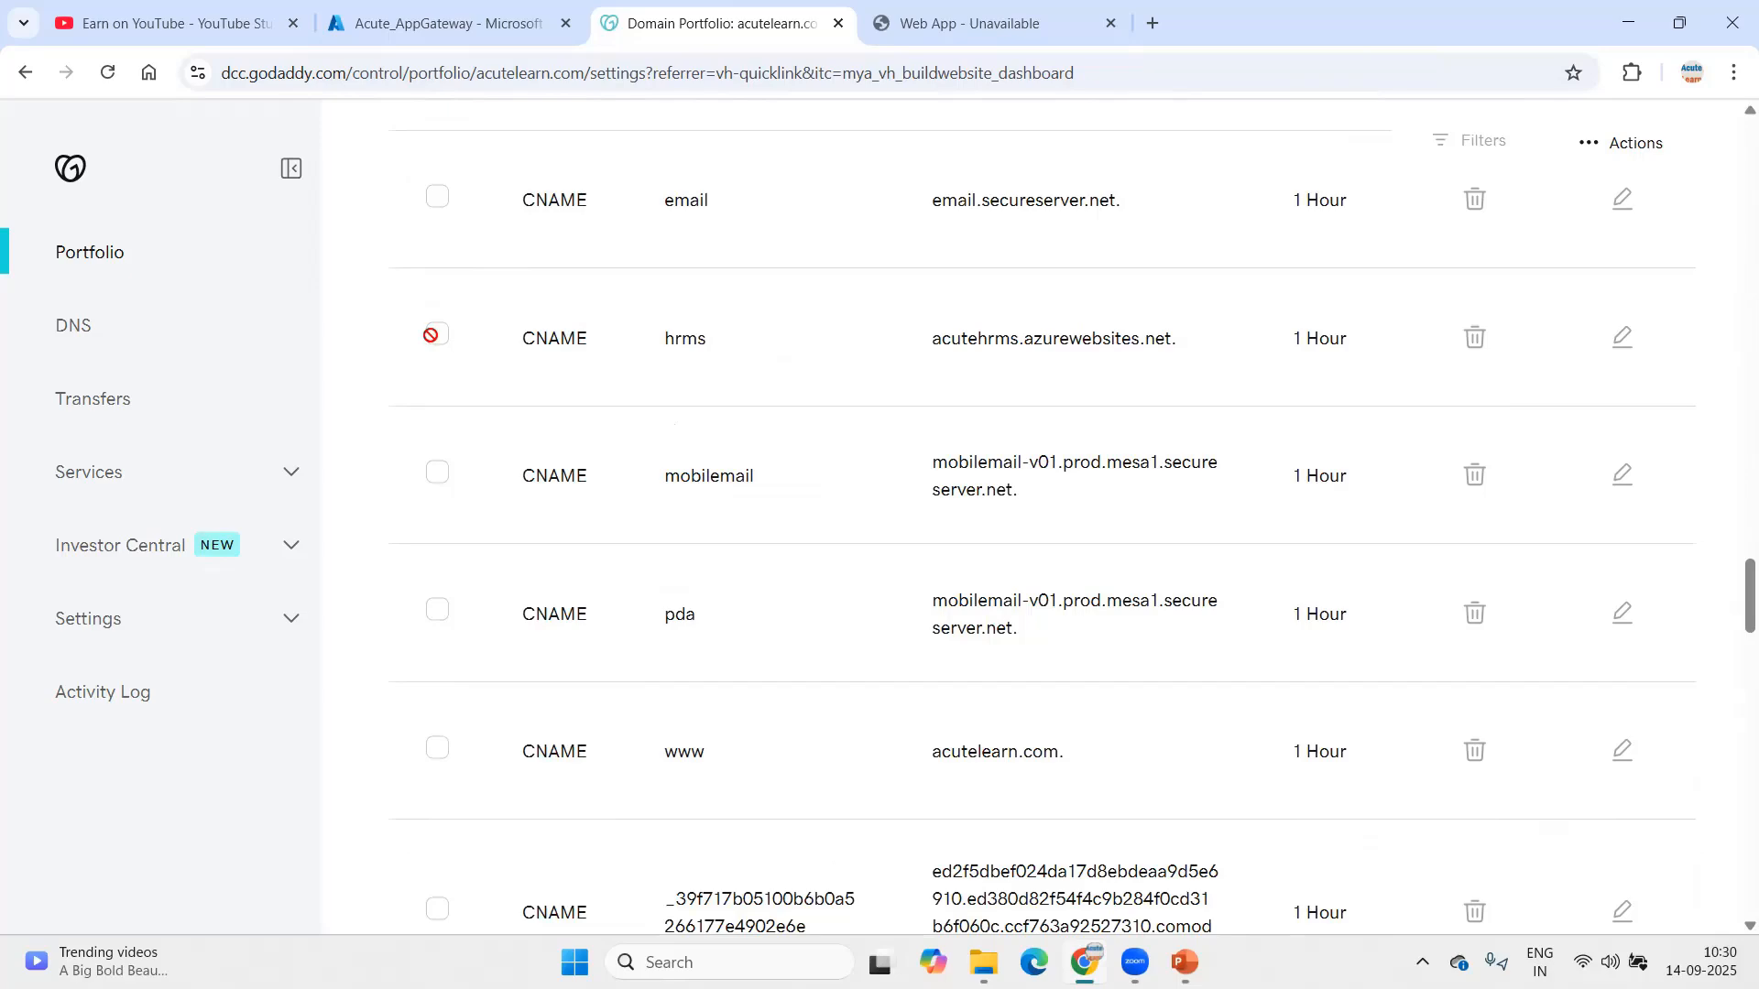
scroll(746, 417, "up", 20)
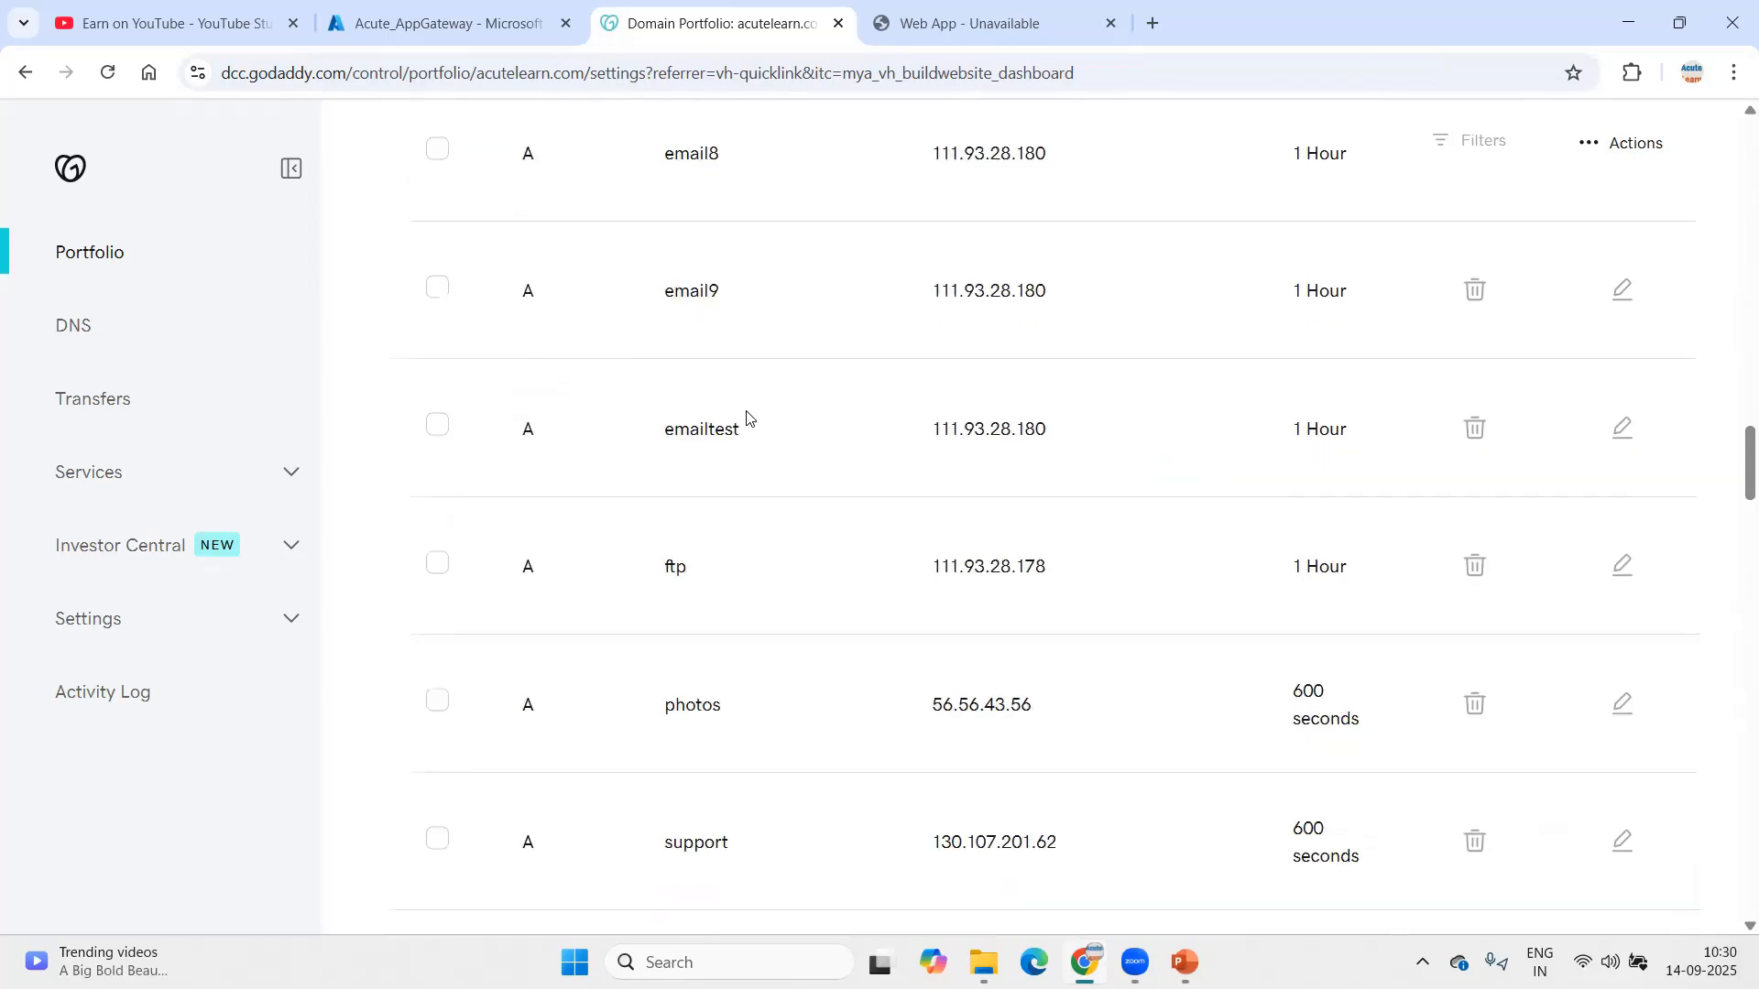
scroll(747, 418, "up", 7)
scroll(1062, 522, "down", 10)
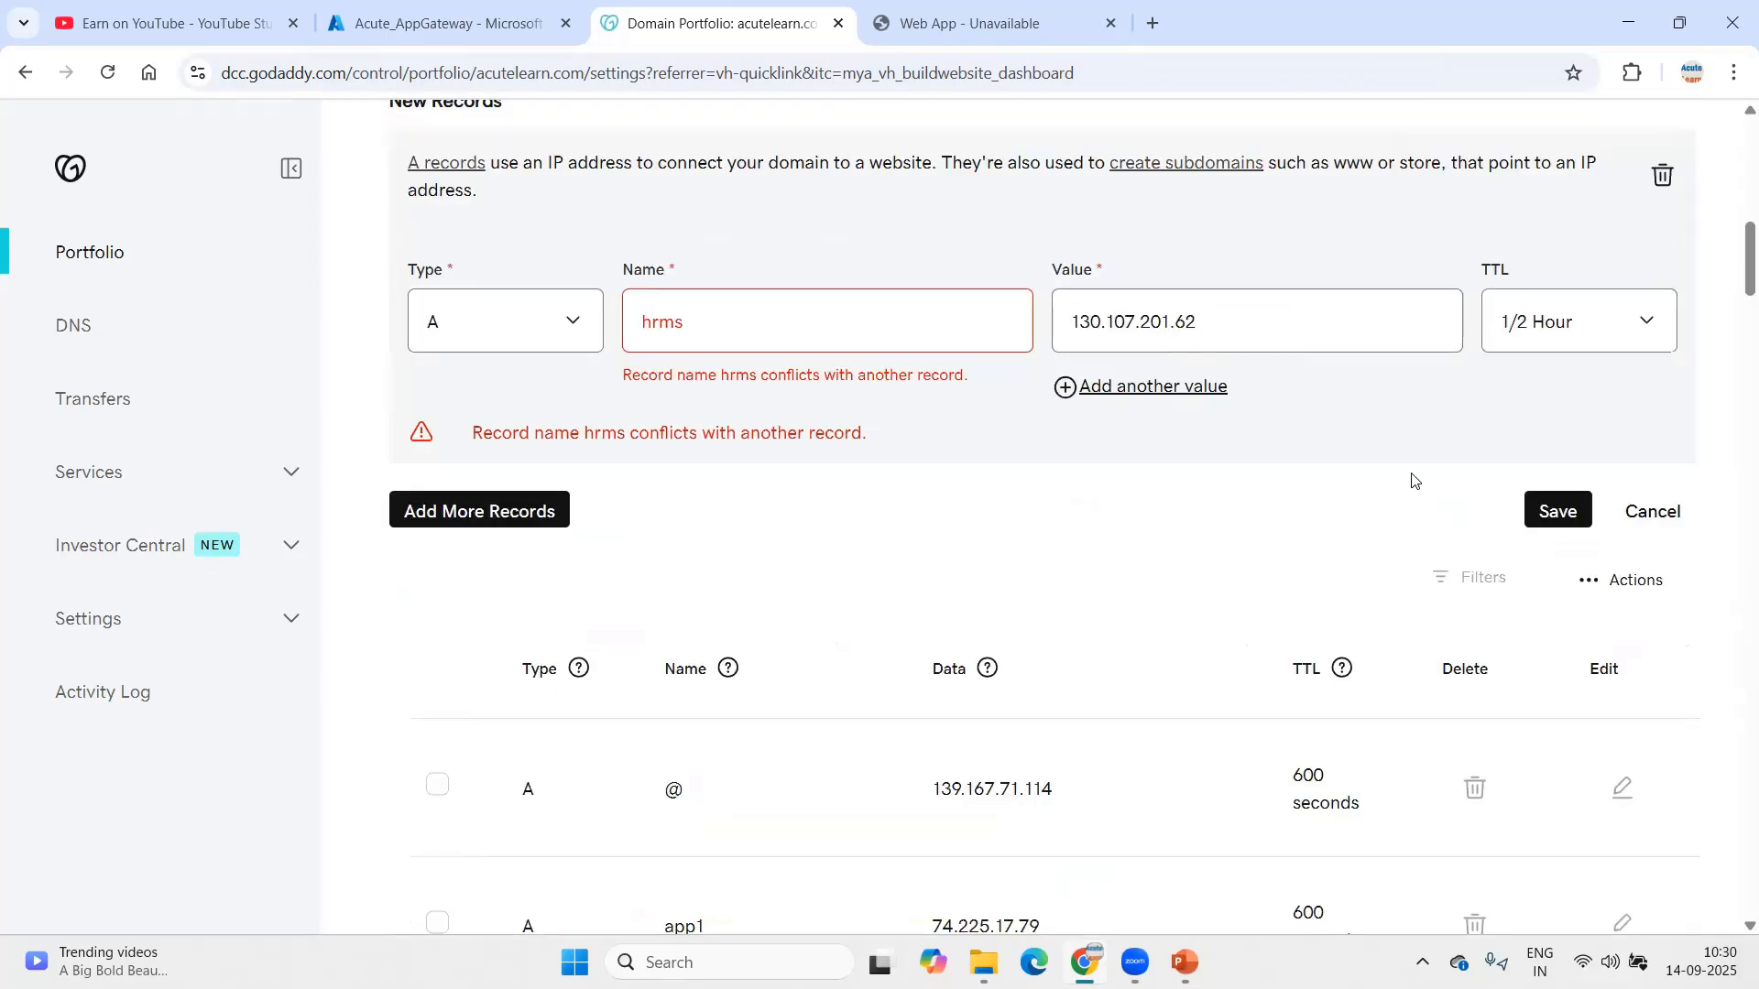
Step: Cancel and discard the unsaved hrms A record
left_click(1653, 511)
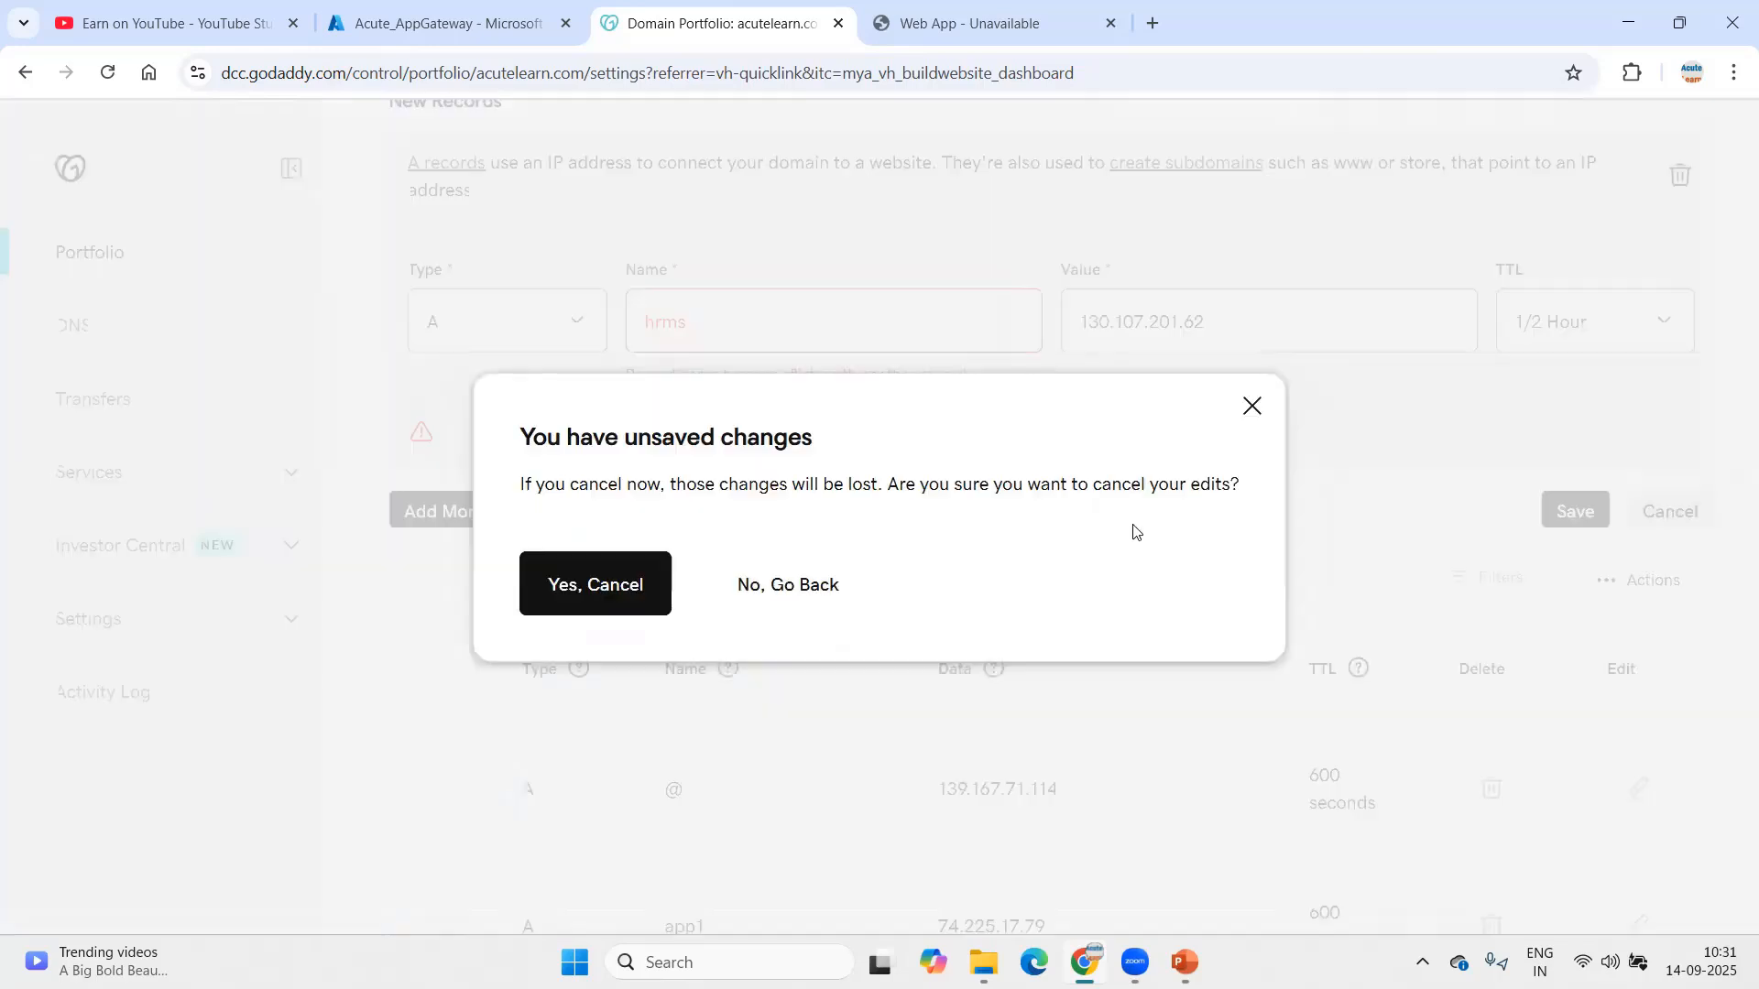
left_click(593, 578)
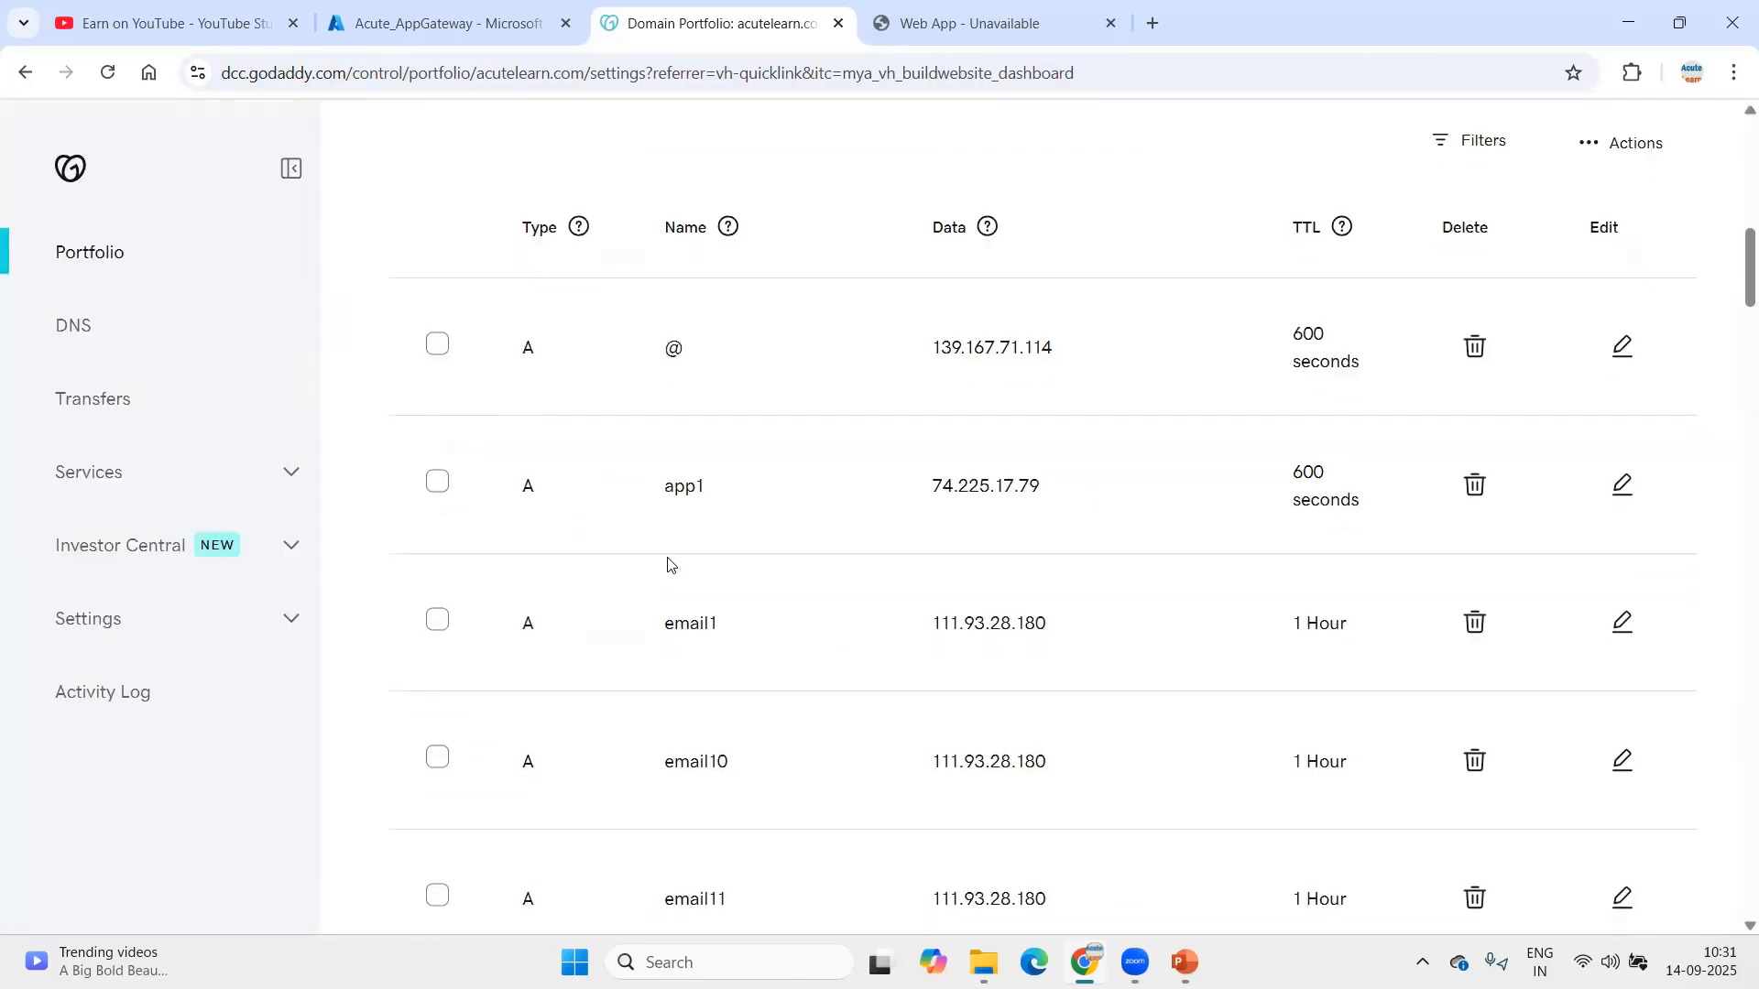
scroll(669, 573, "down", 20)
scroll(668, 577, "down", 5)
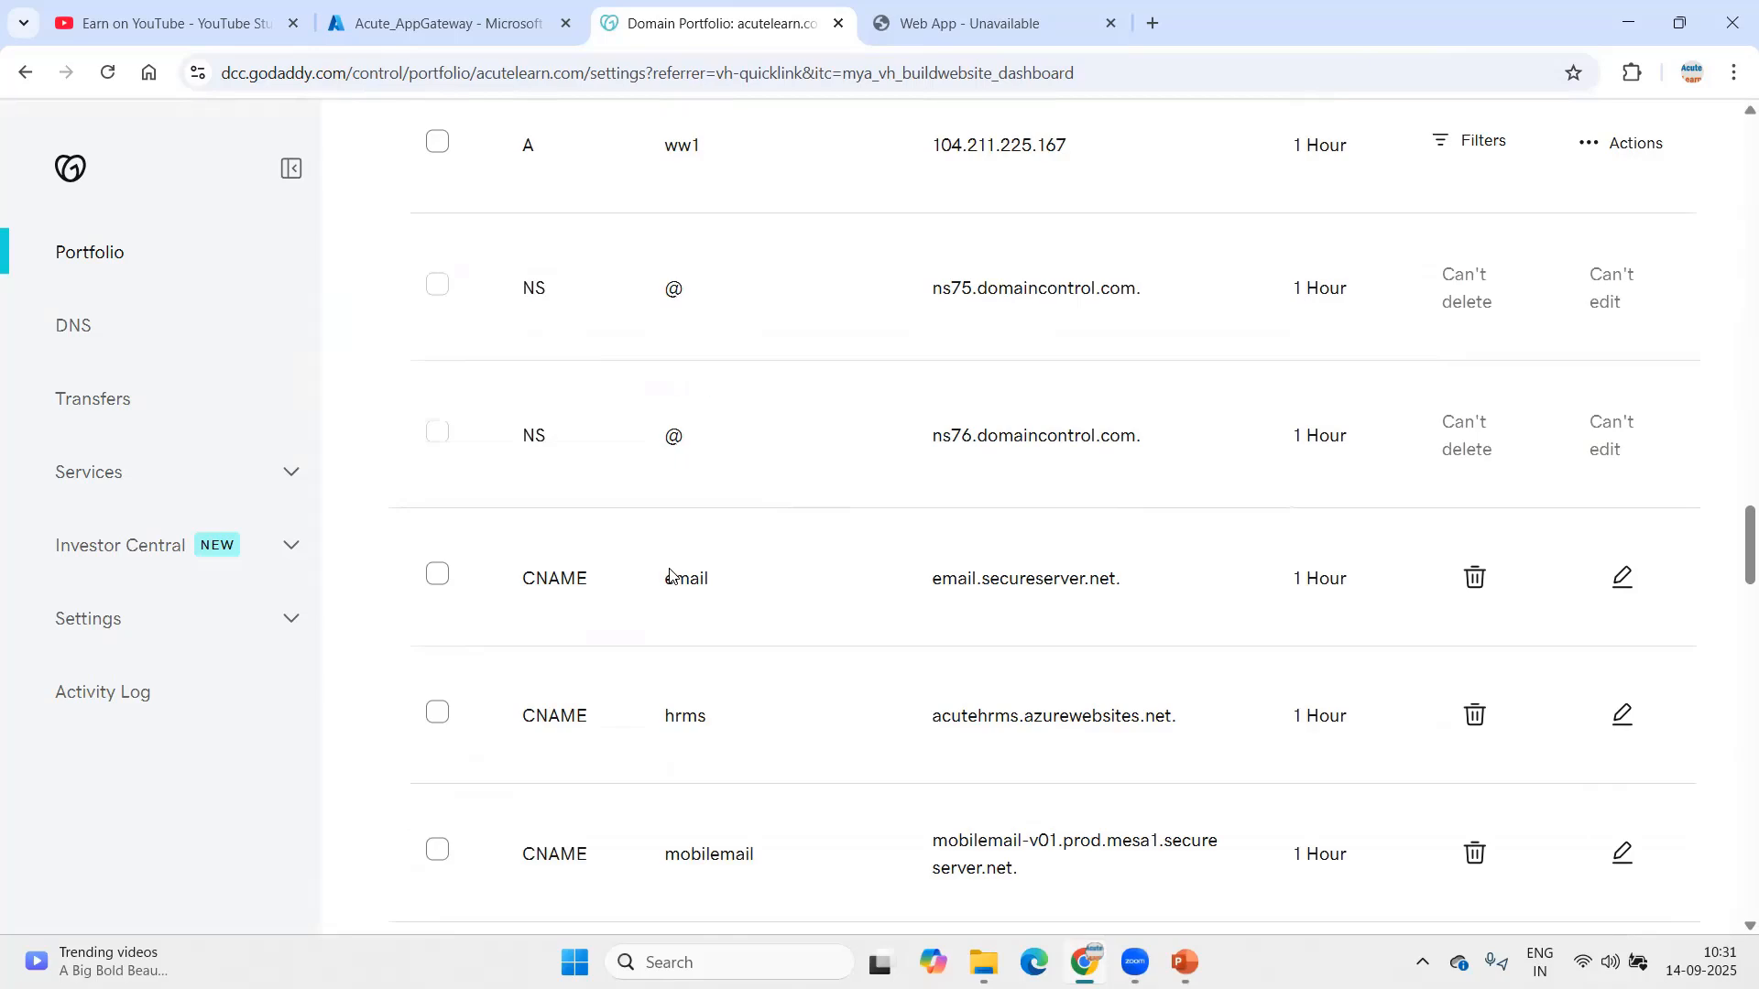
scroll(675, 546, "up", 3)
scroll(679, 547, "down", 5)
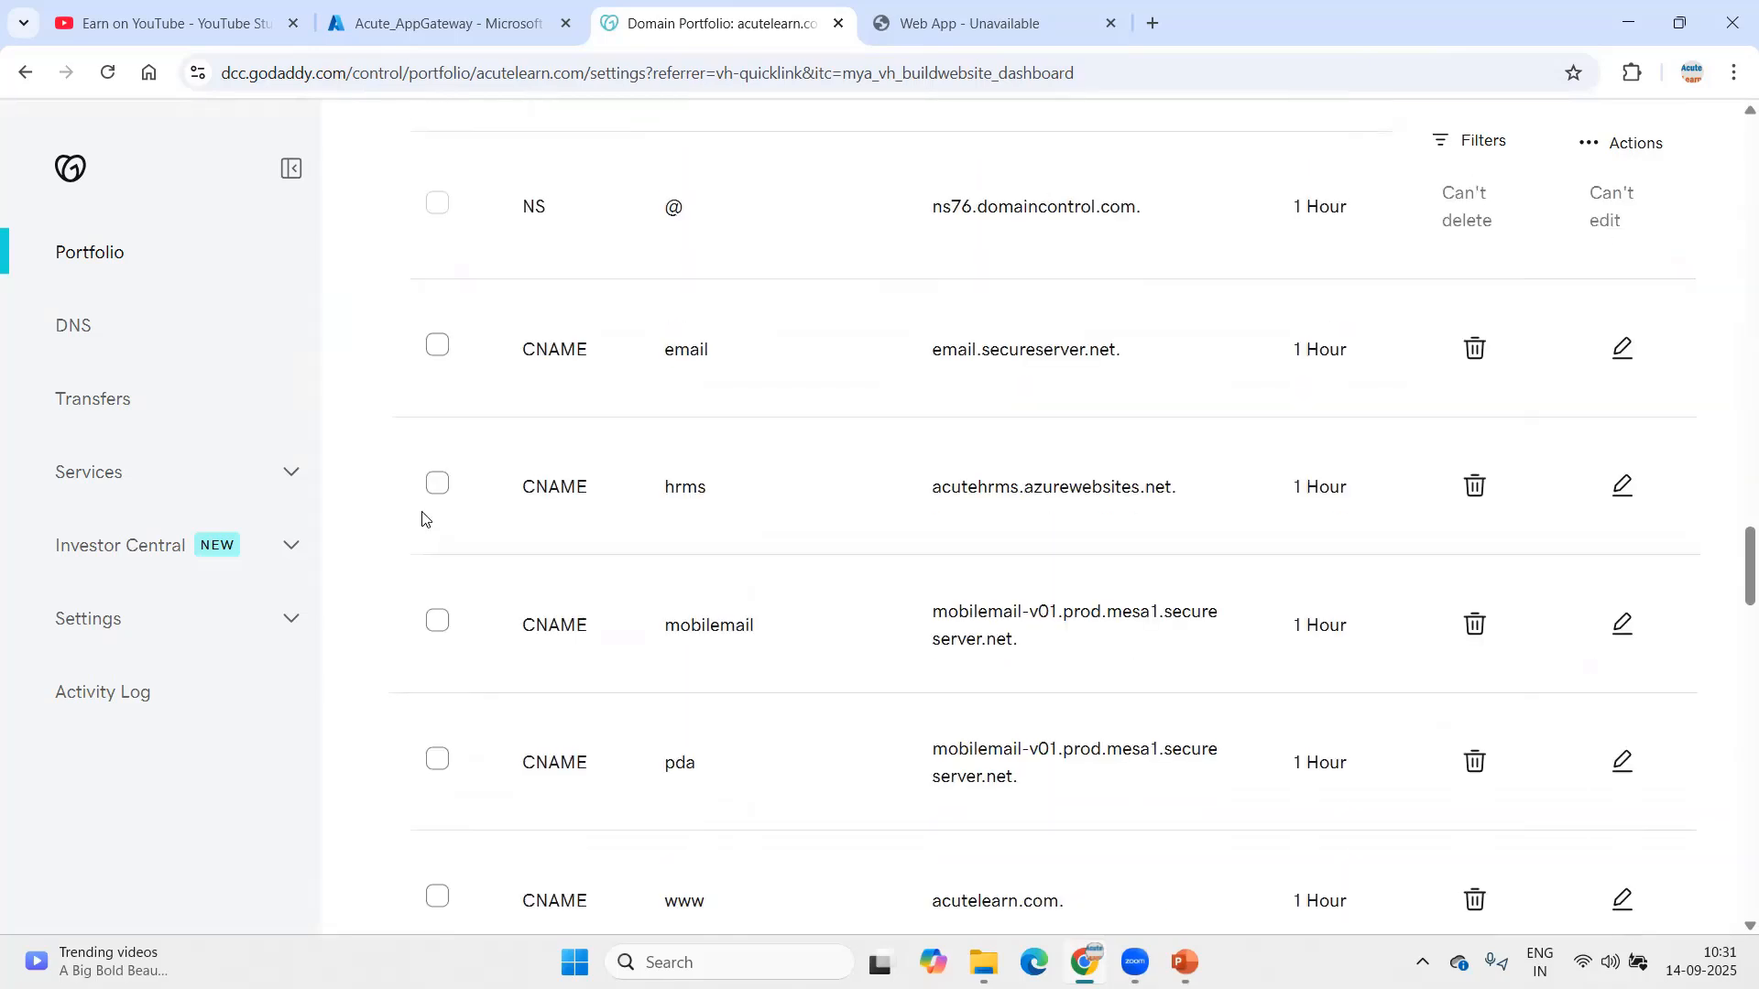
Step: Delete the hrms CNAME record pointing to acutehrms.azurewebsites.net
left_click(437, 483)
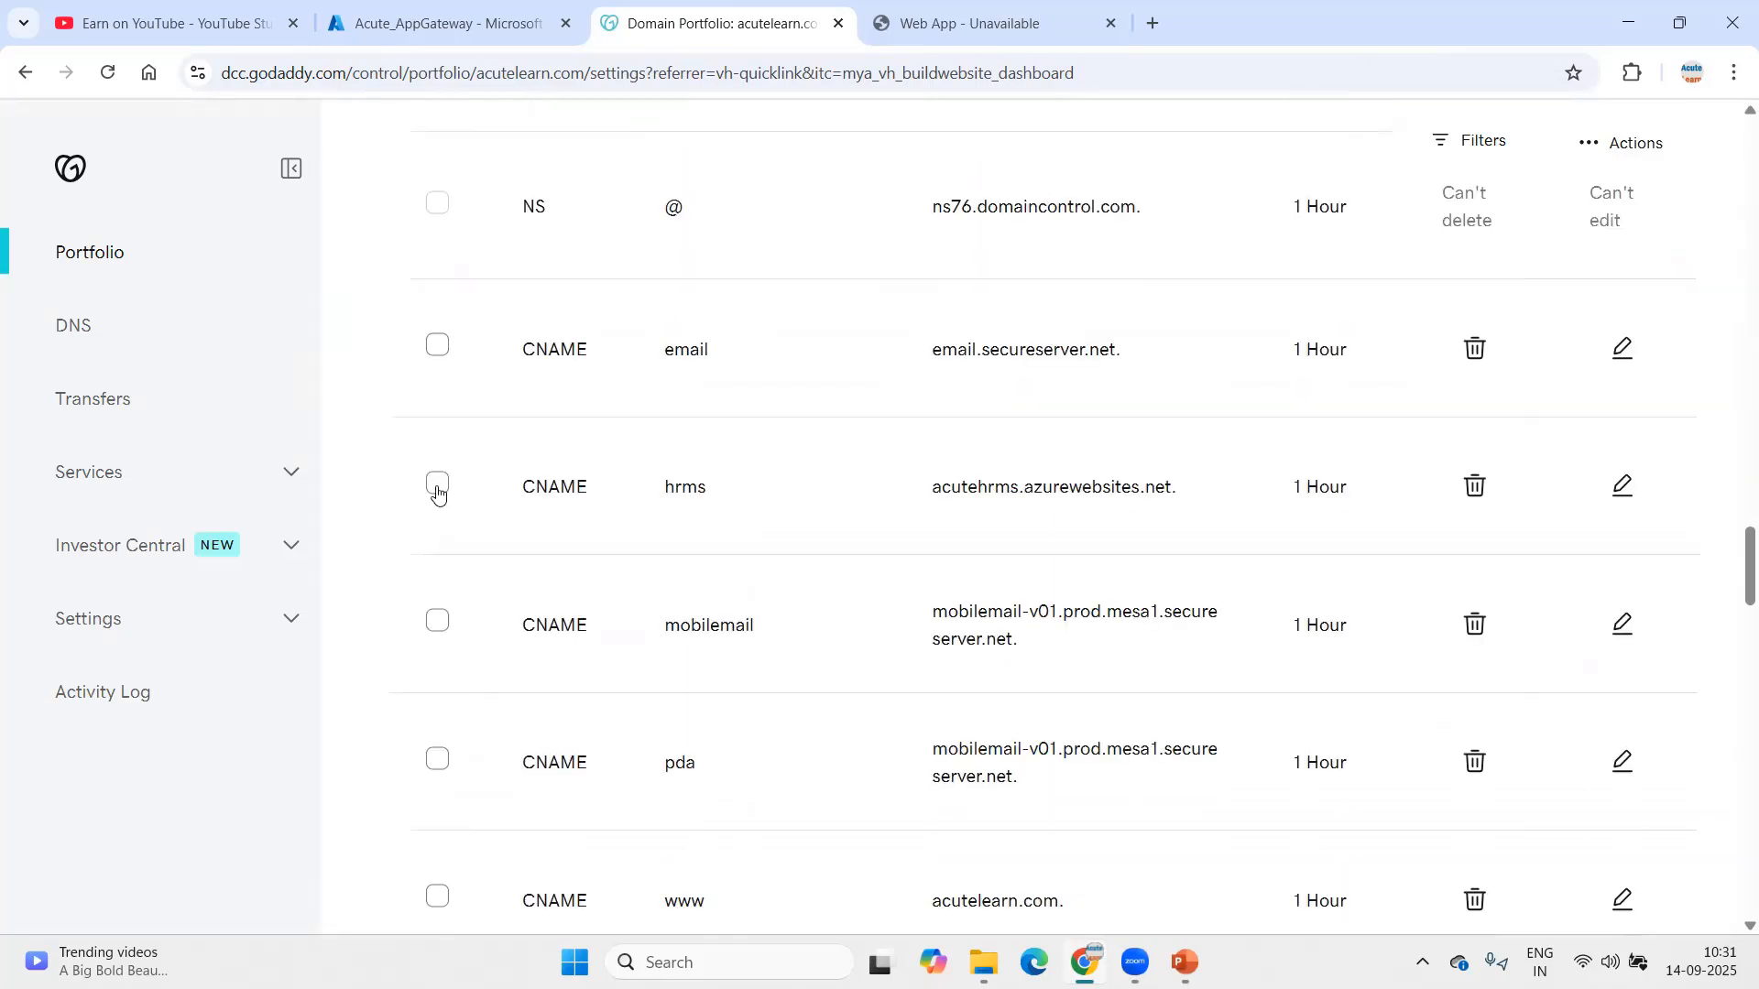
left_click(1458, 494)
key("Return")
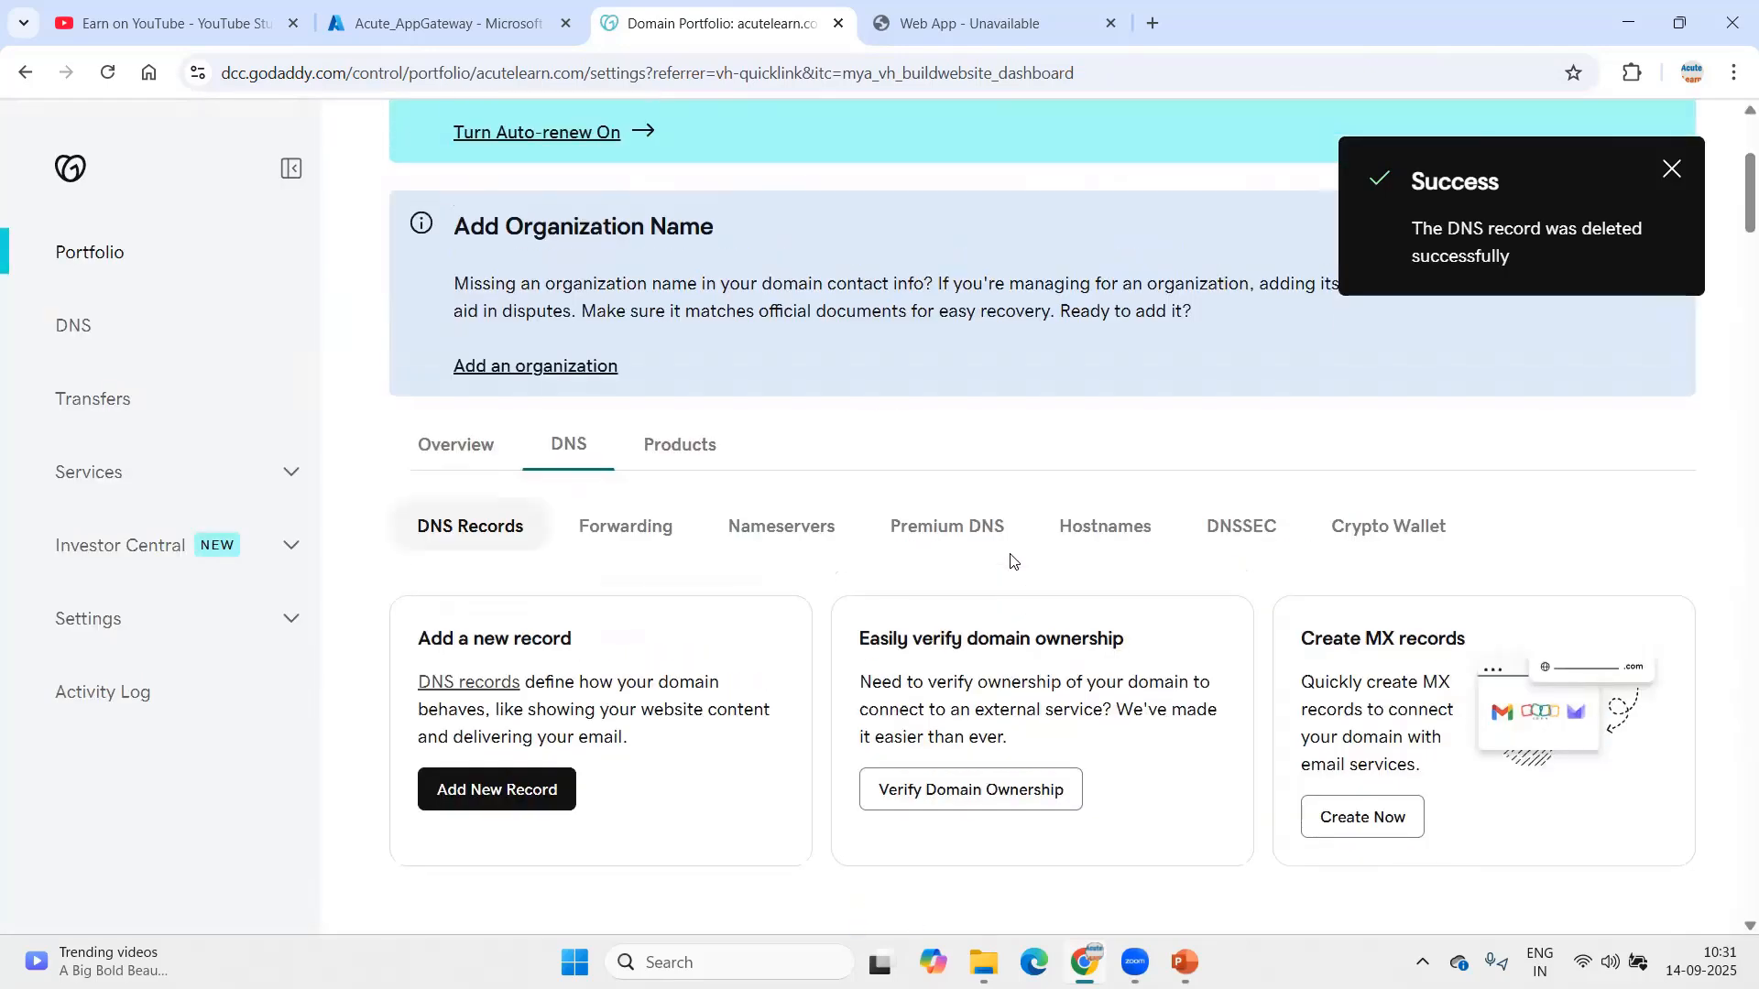
scroll(687, 494, "down", 8)
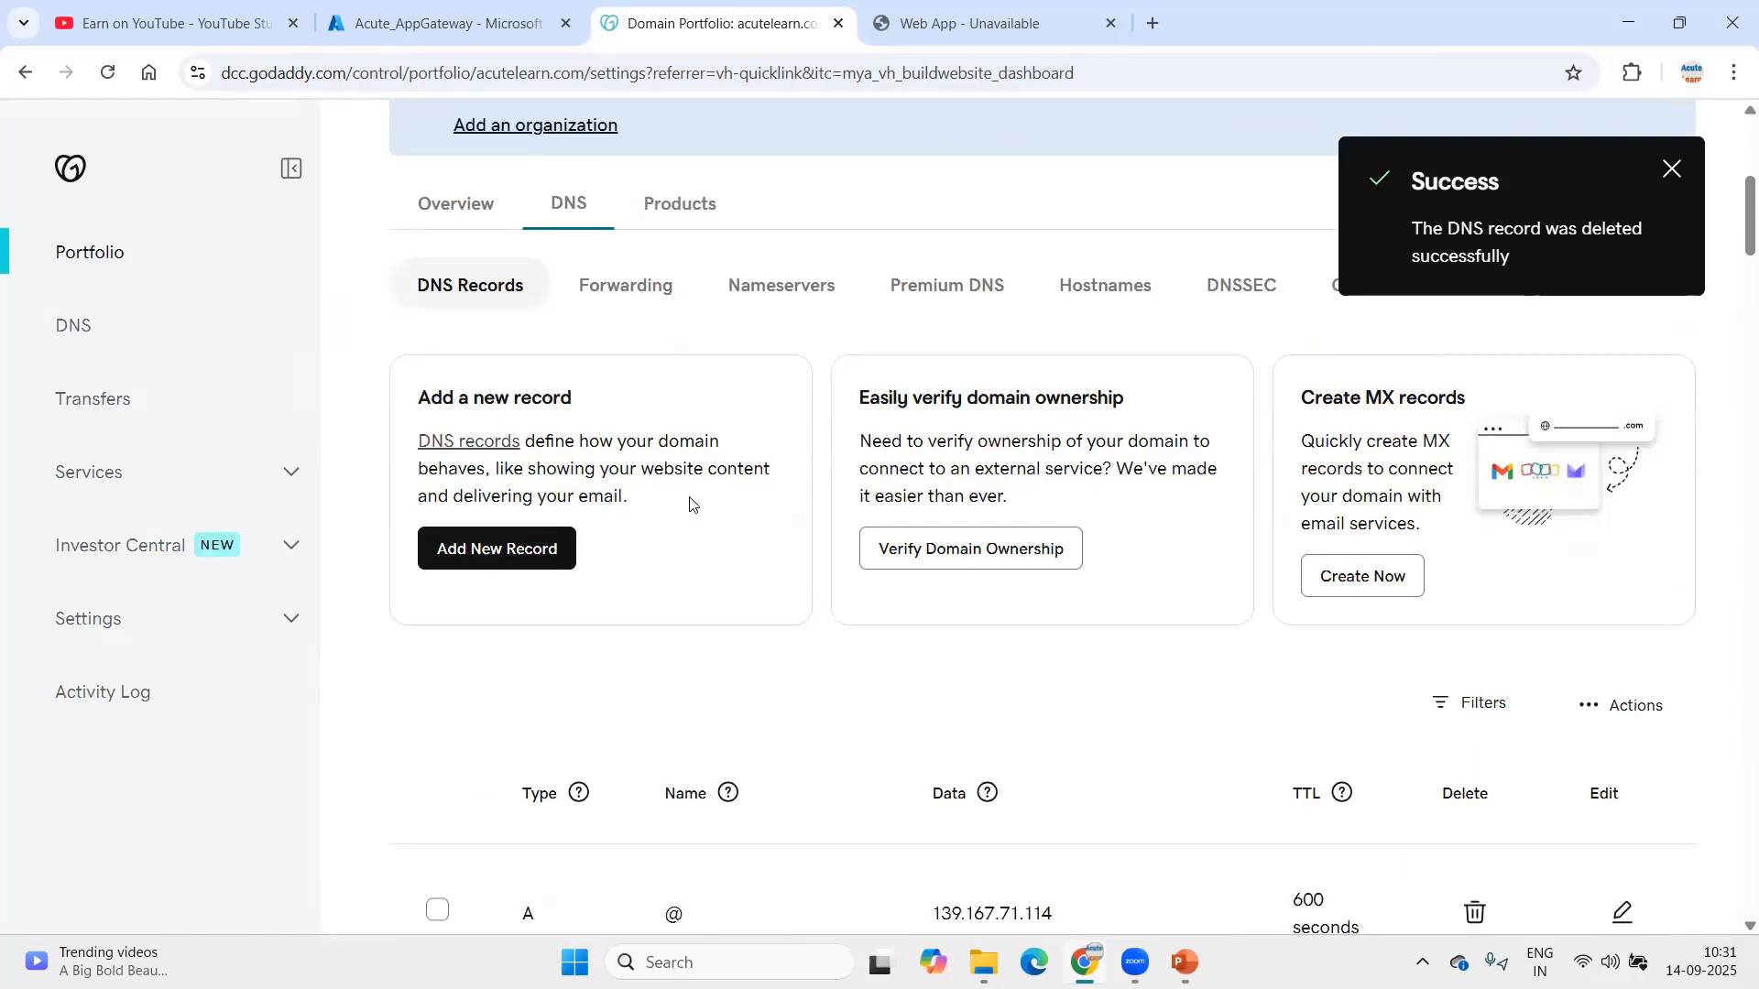
Step: Create an A record hrms with value 130.107.201.62 and save it
left_click(499, 441)
left_click(536, 744)
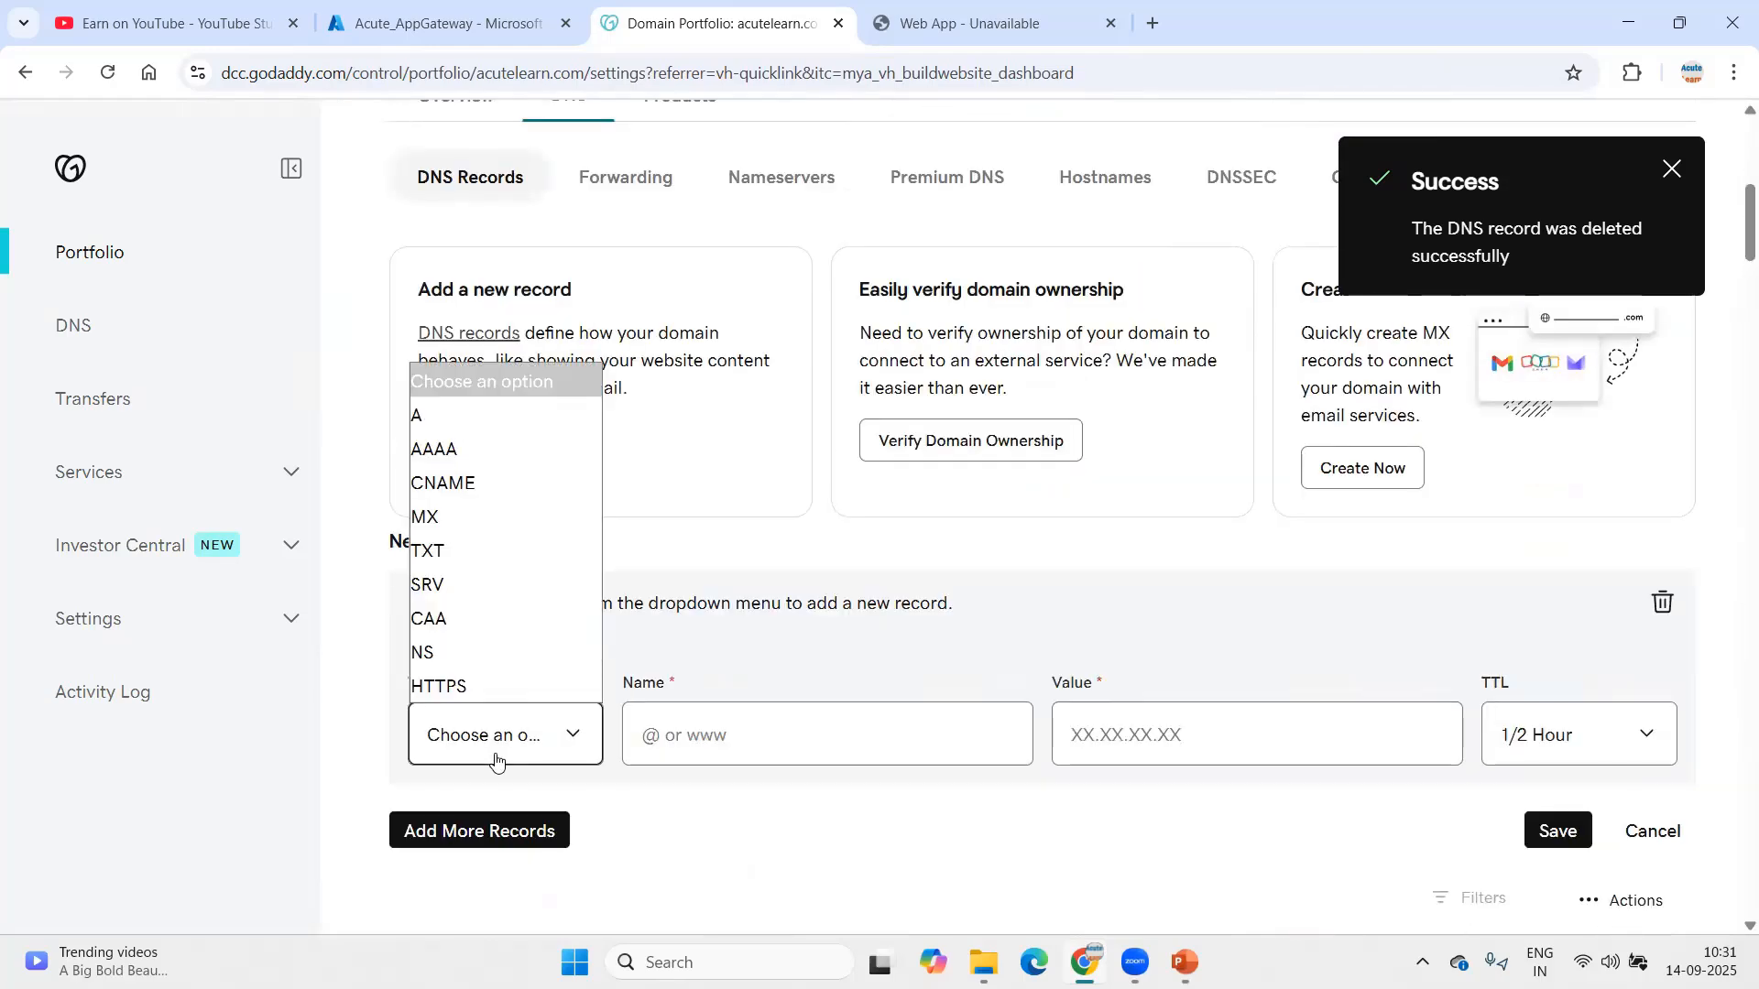
left_click(421, 417)
left_click(736, 743)
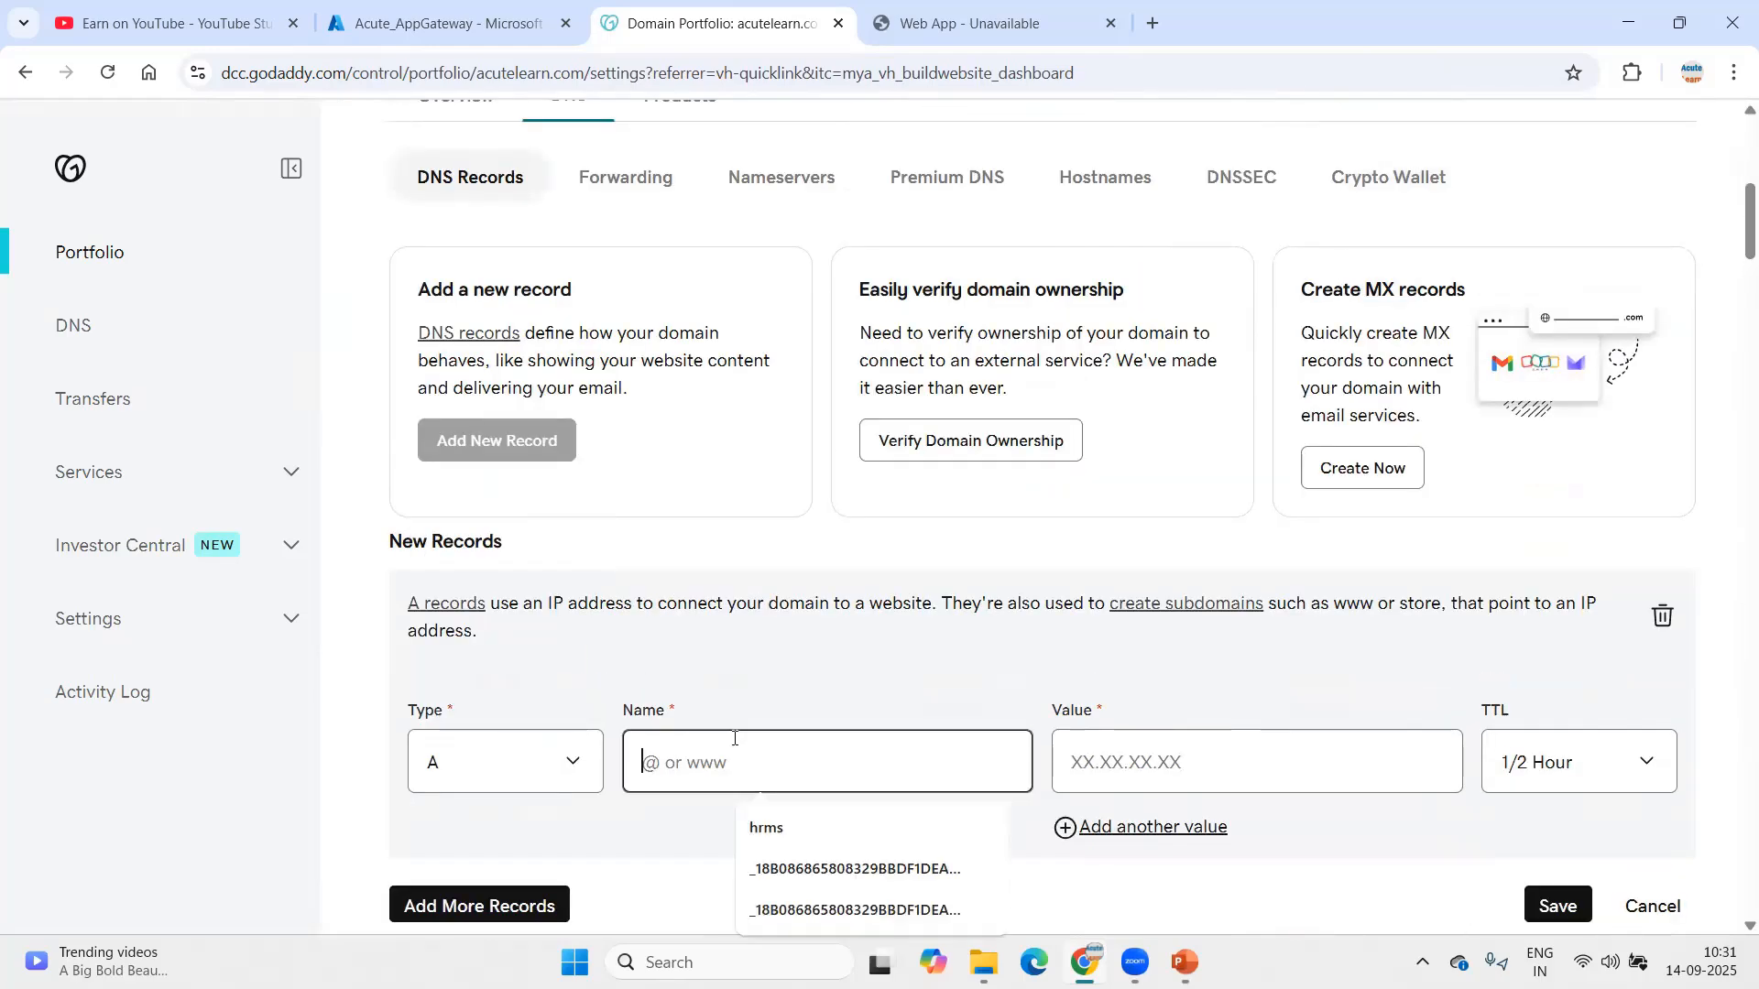
type("hrms")
key("Tab")
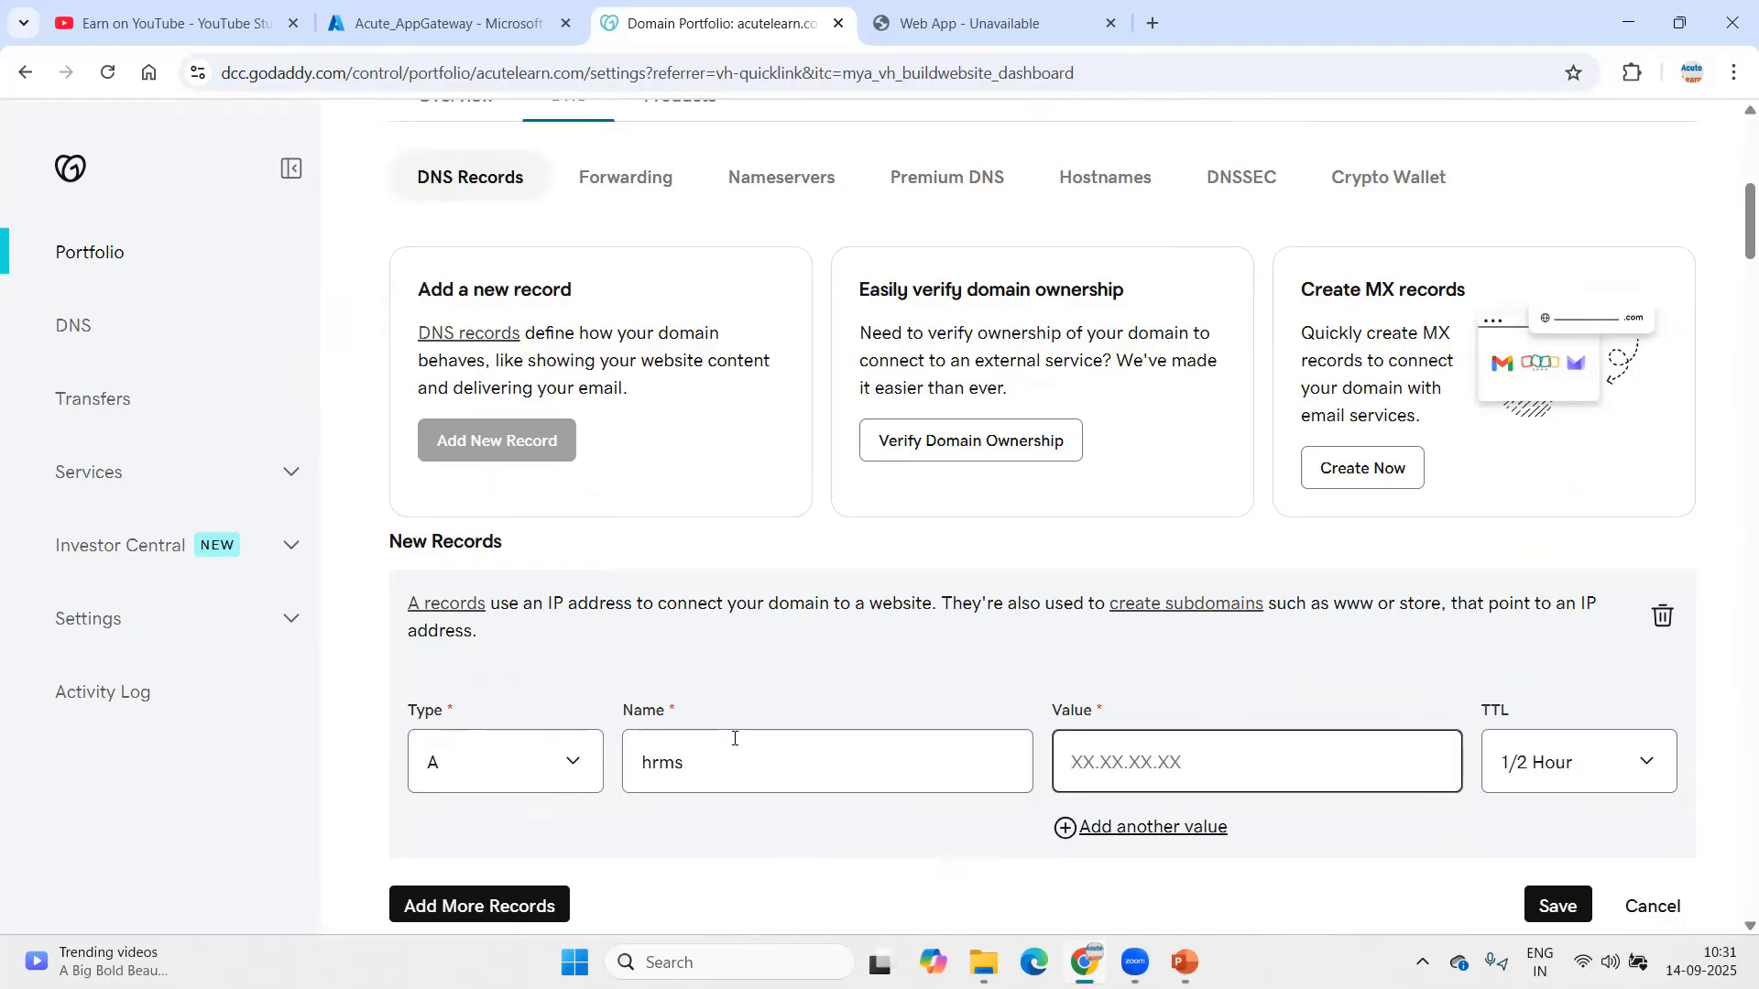
type("130.107.201.62")
scroll(737, 734, "down", 1)
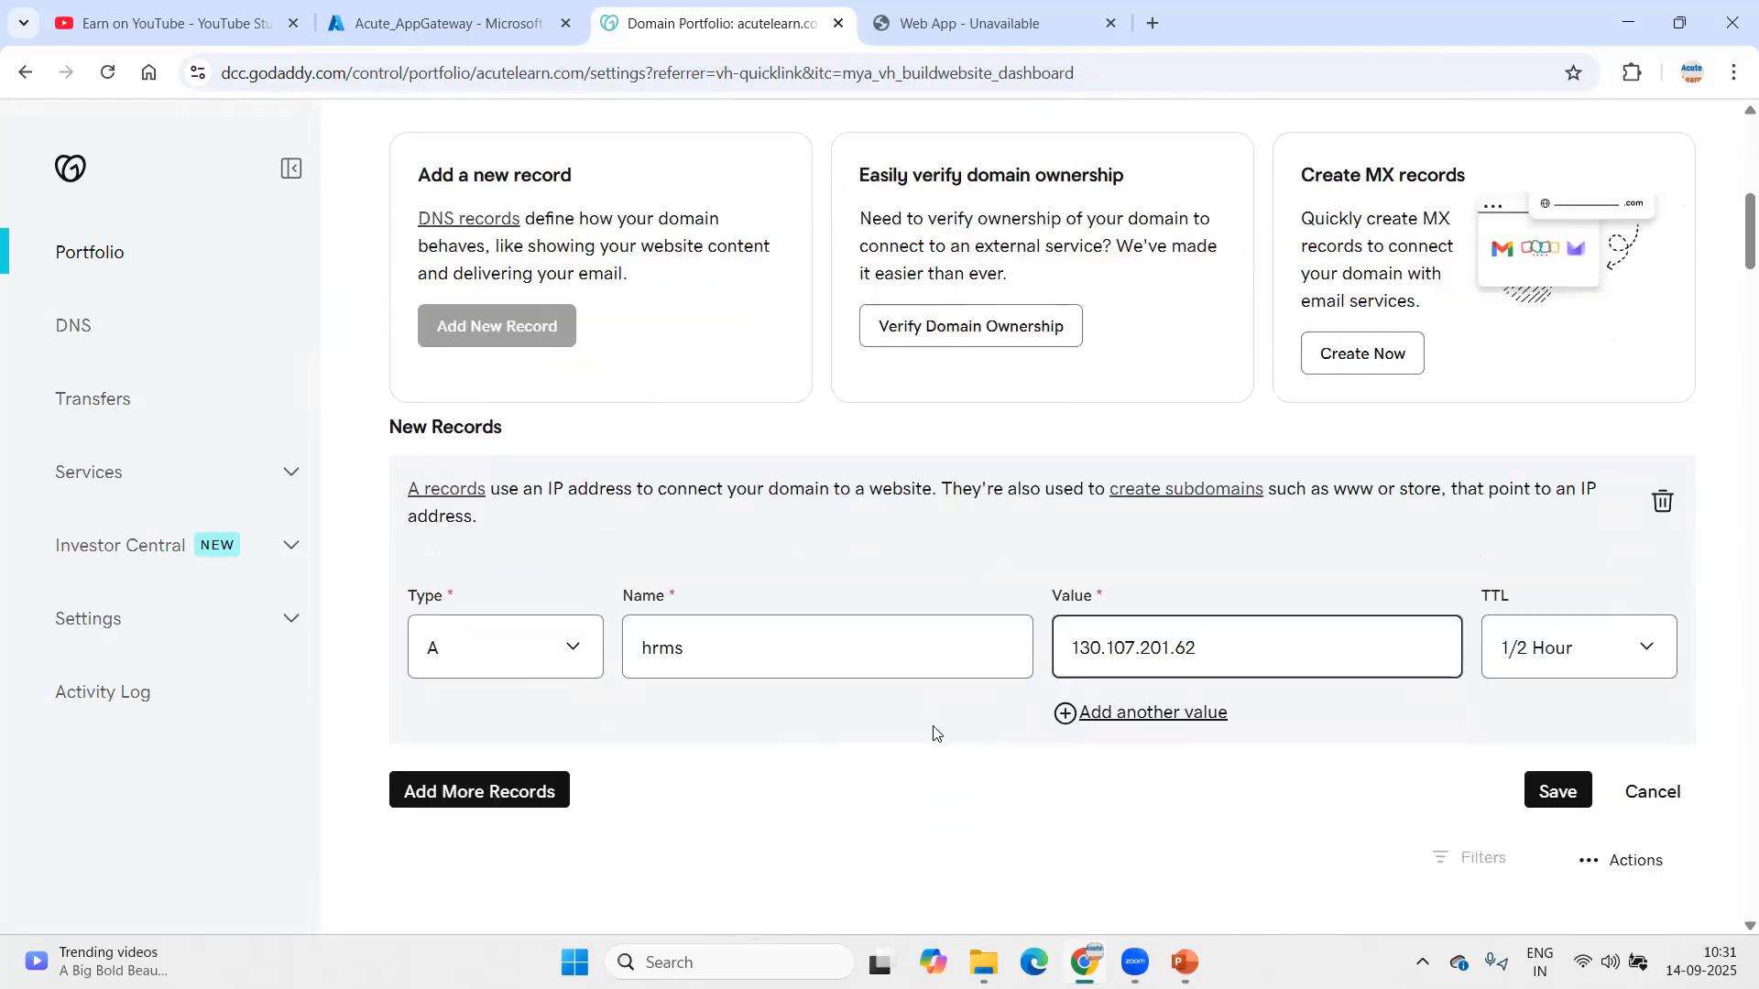
left_click(1555, 790)
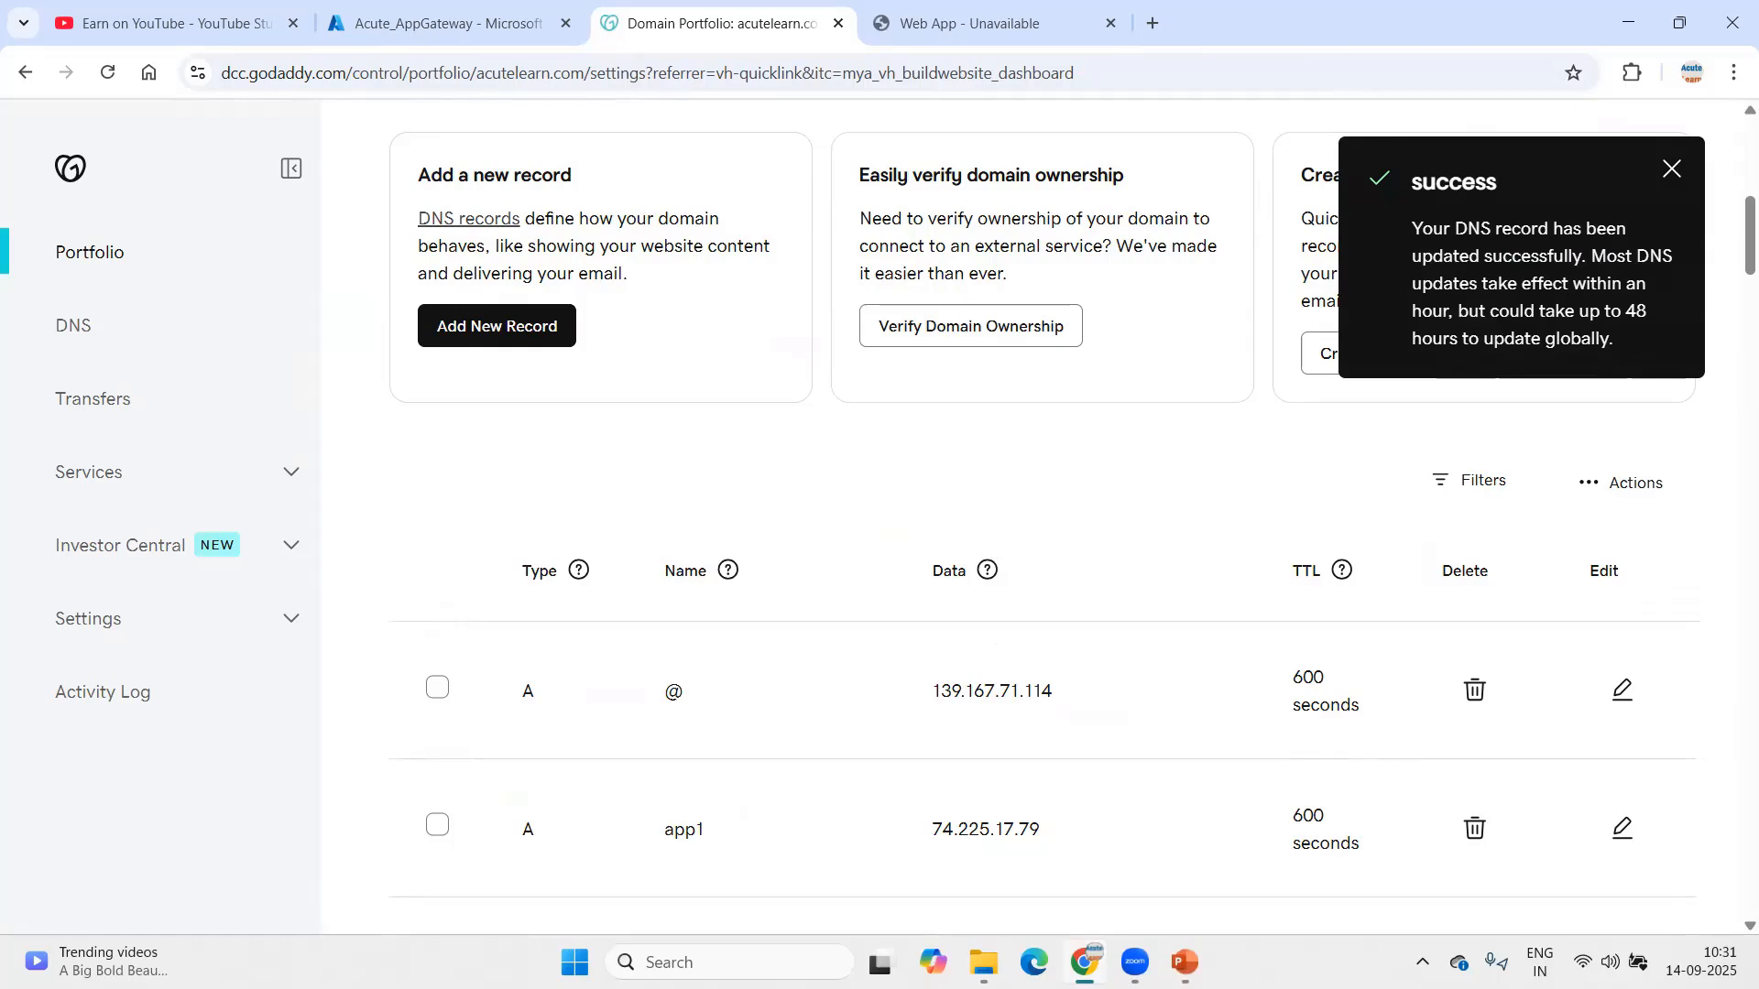
Step: Launch cmd and ping hrms.acutelearn.com twice, confirming it resolves to 130.107.201.62
key("super+x")
left_click(557, 834)
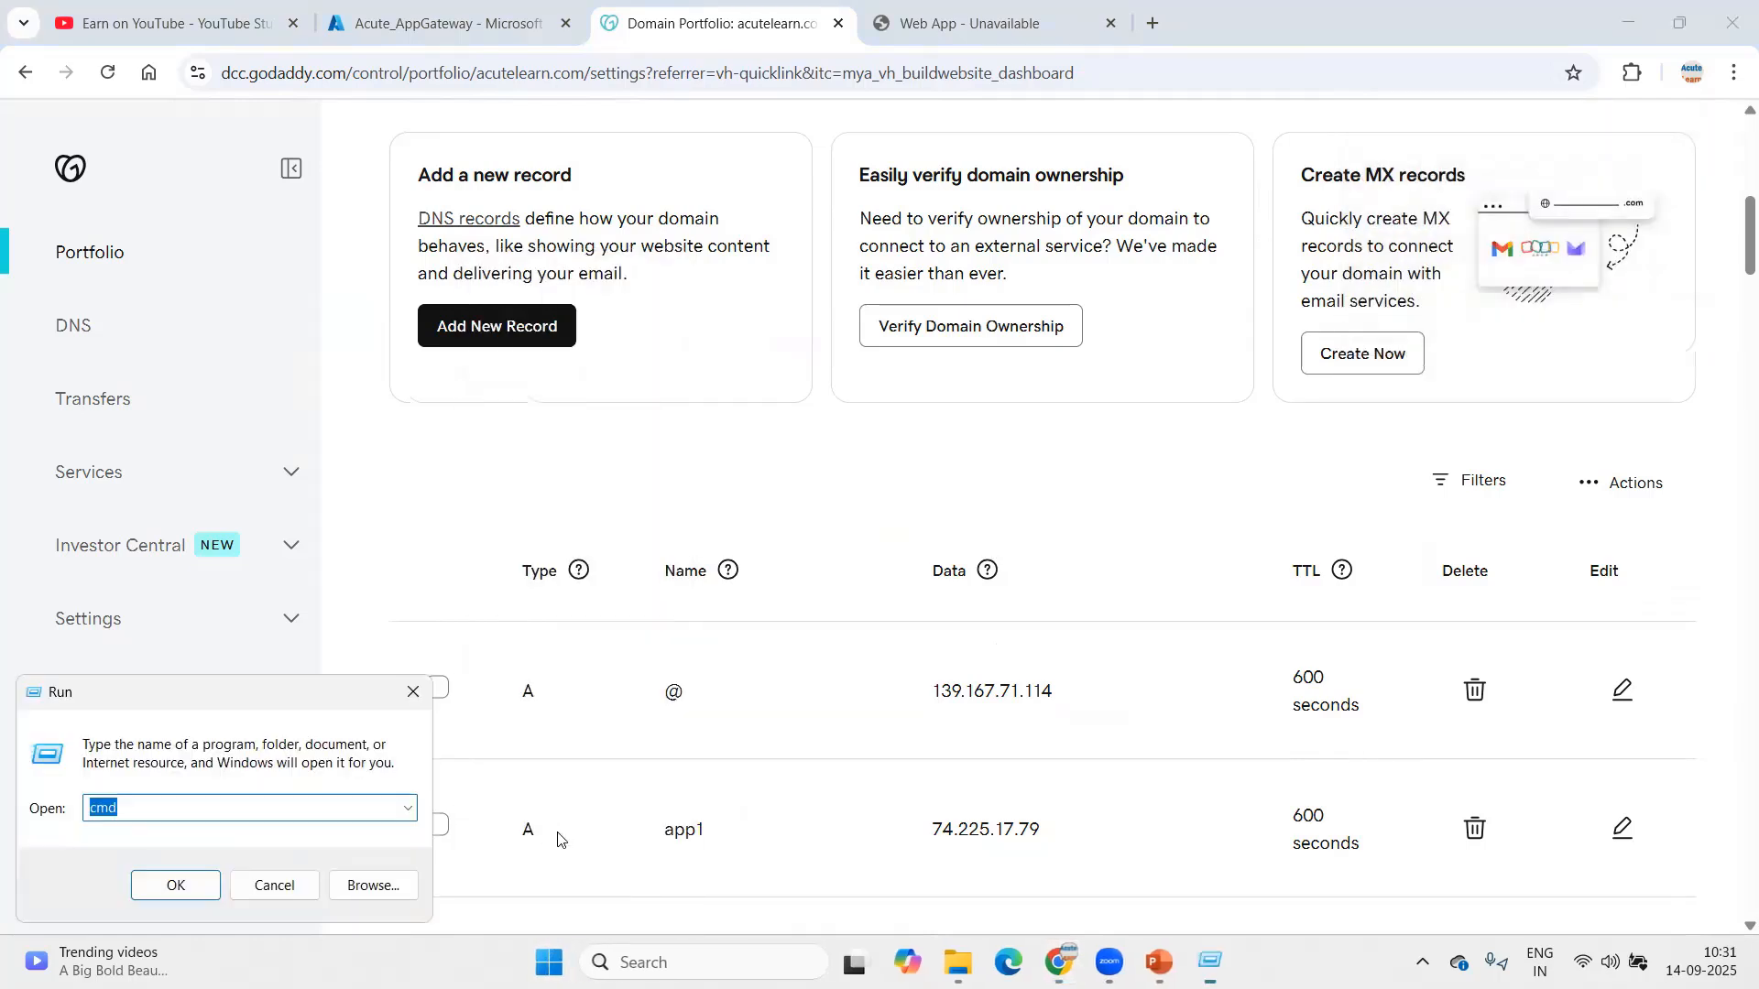
type("cmd")
key("Return")
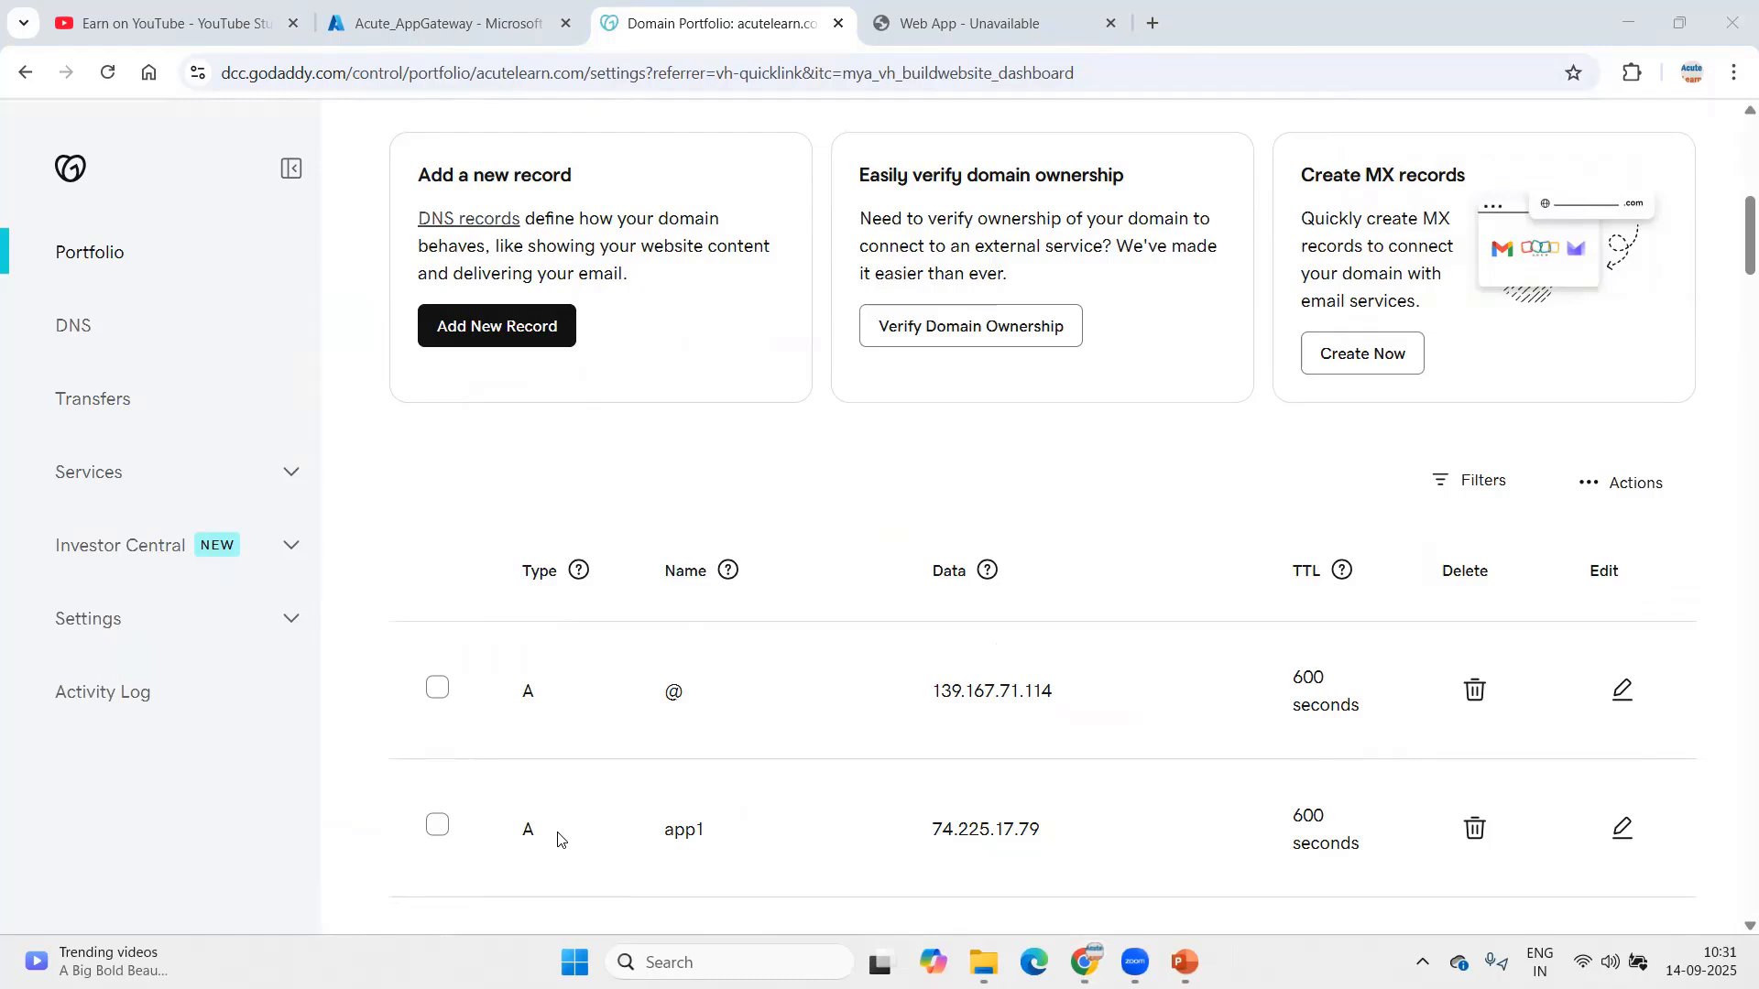
type("ping hrms.acutelearn.com")
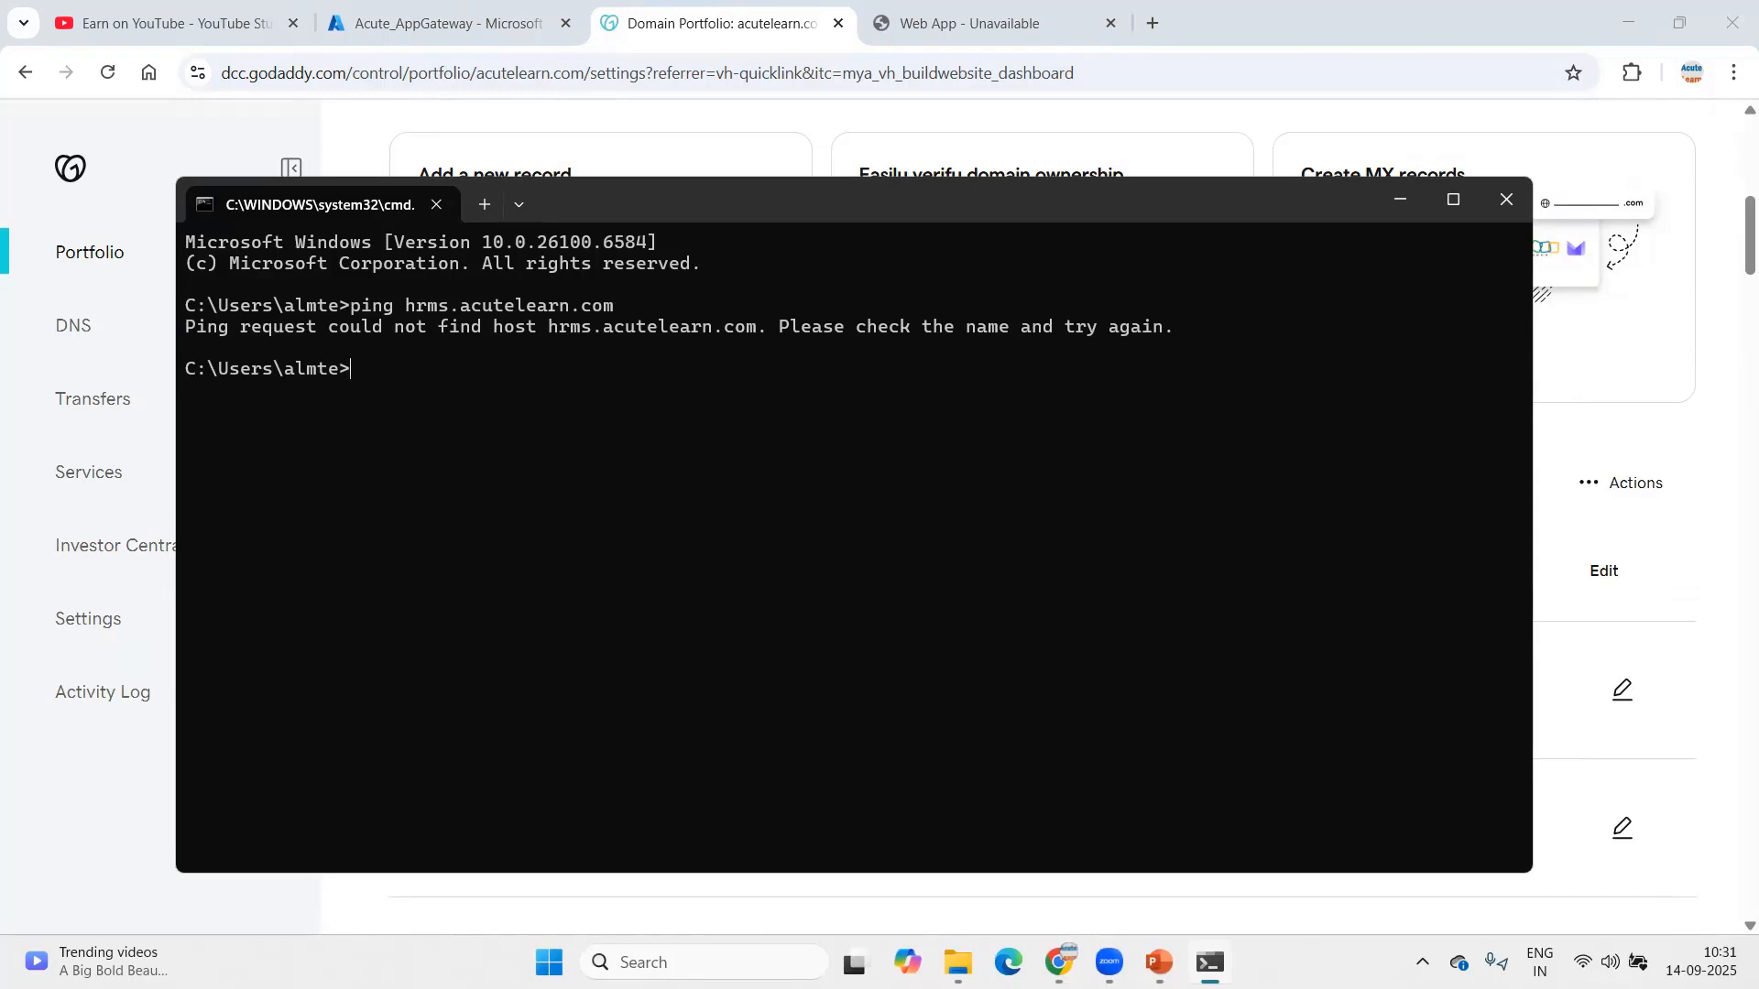
key("Up")
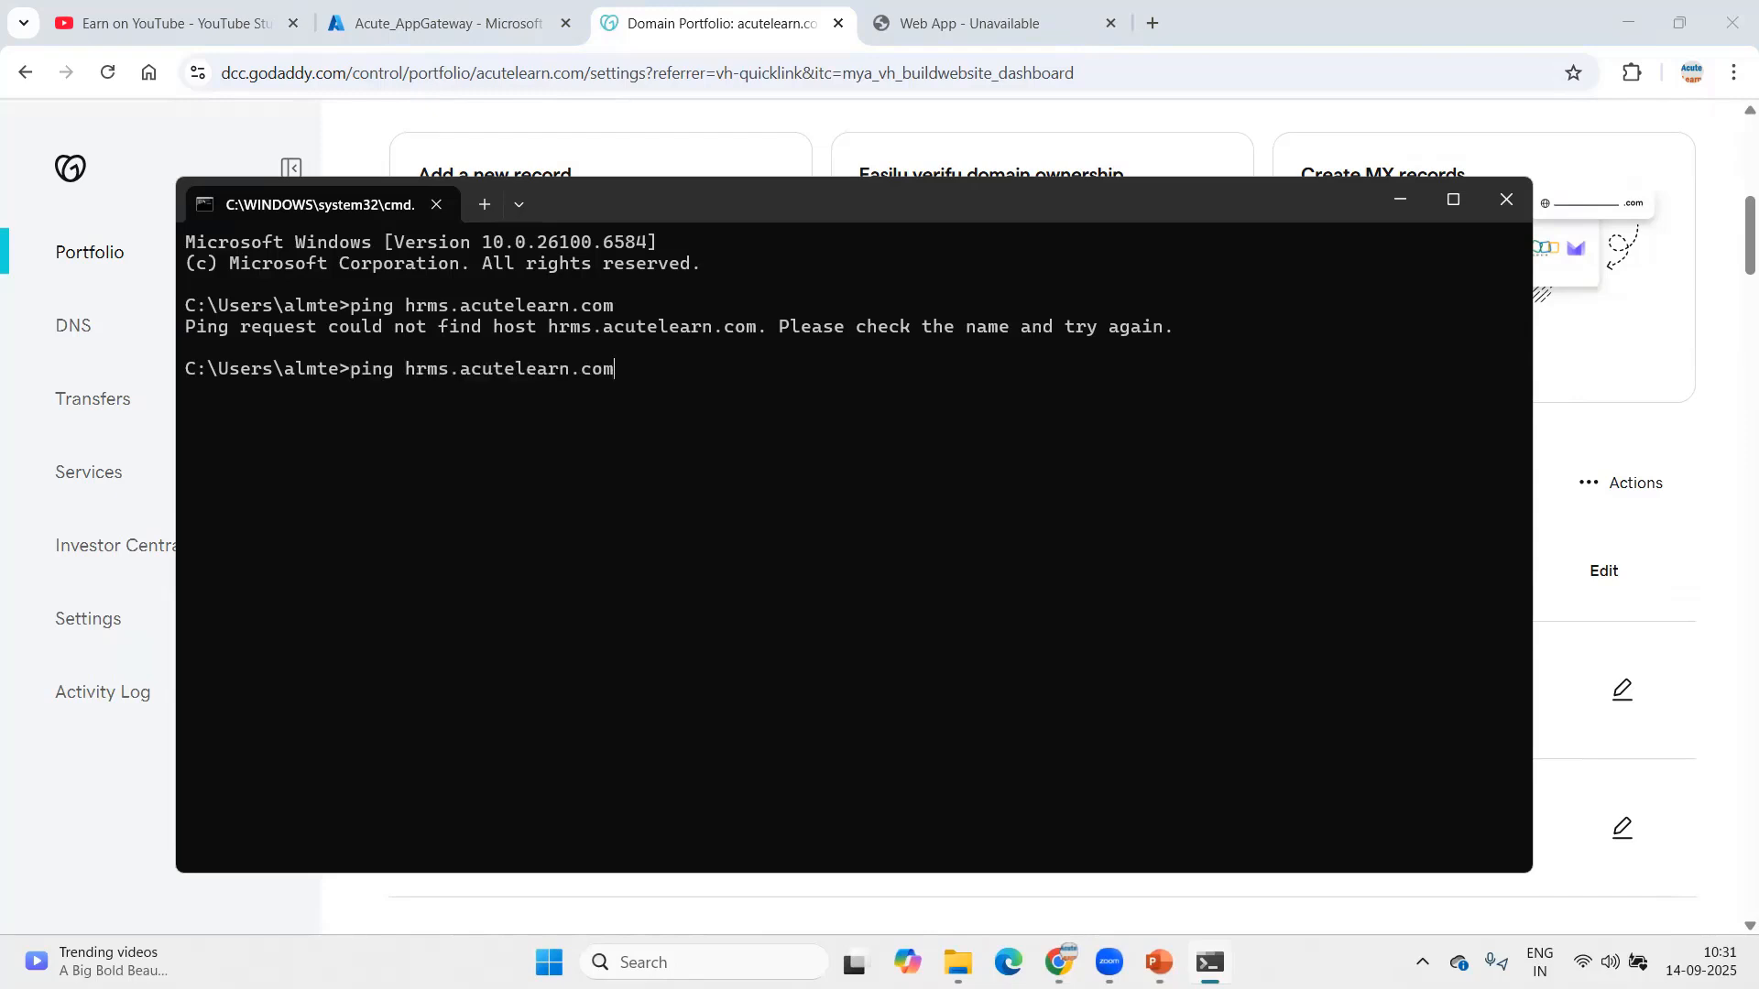
key("Return")
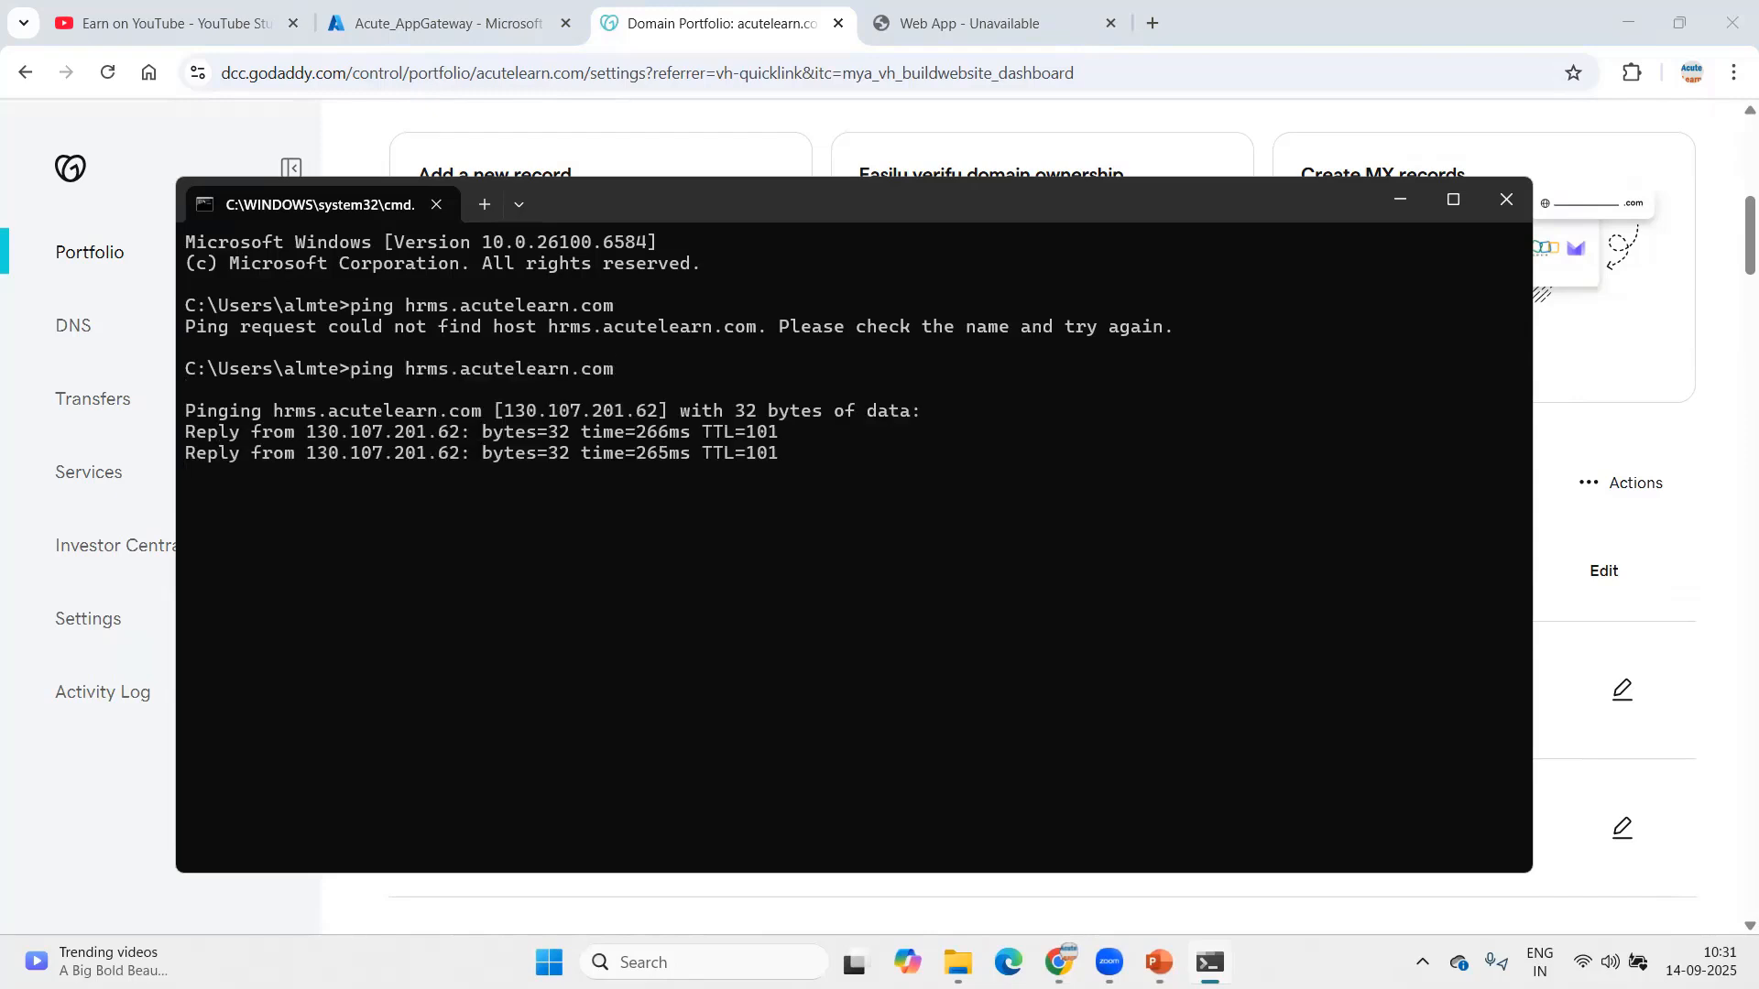
left_click(440, 22)
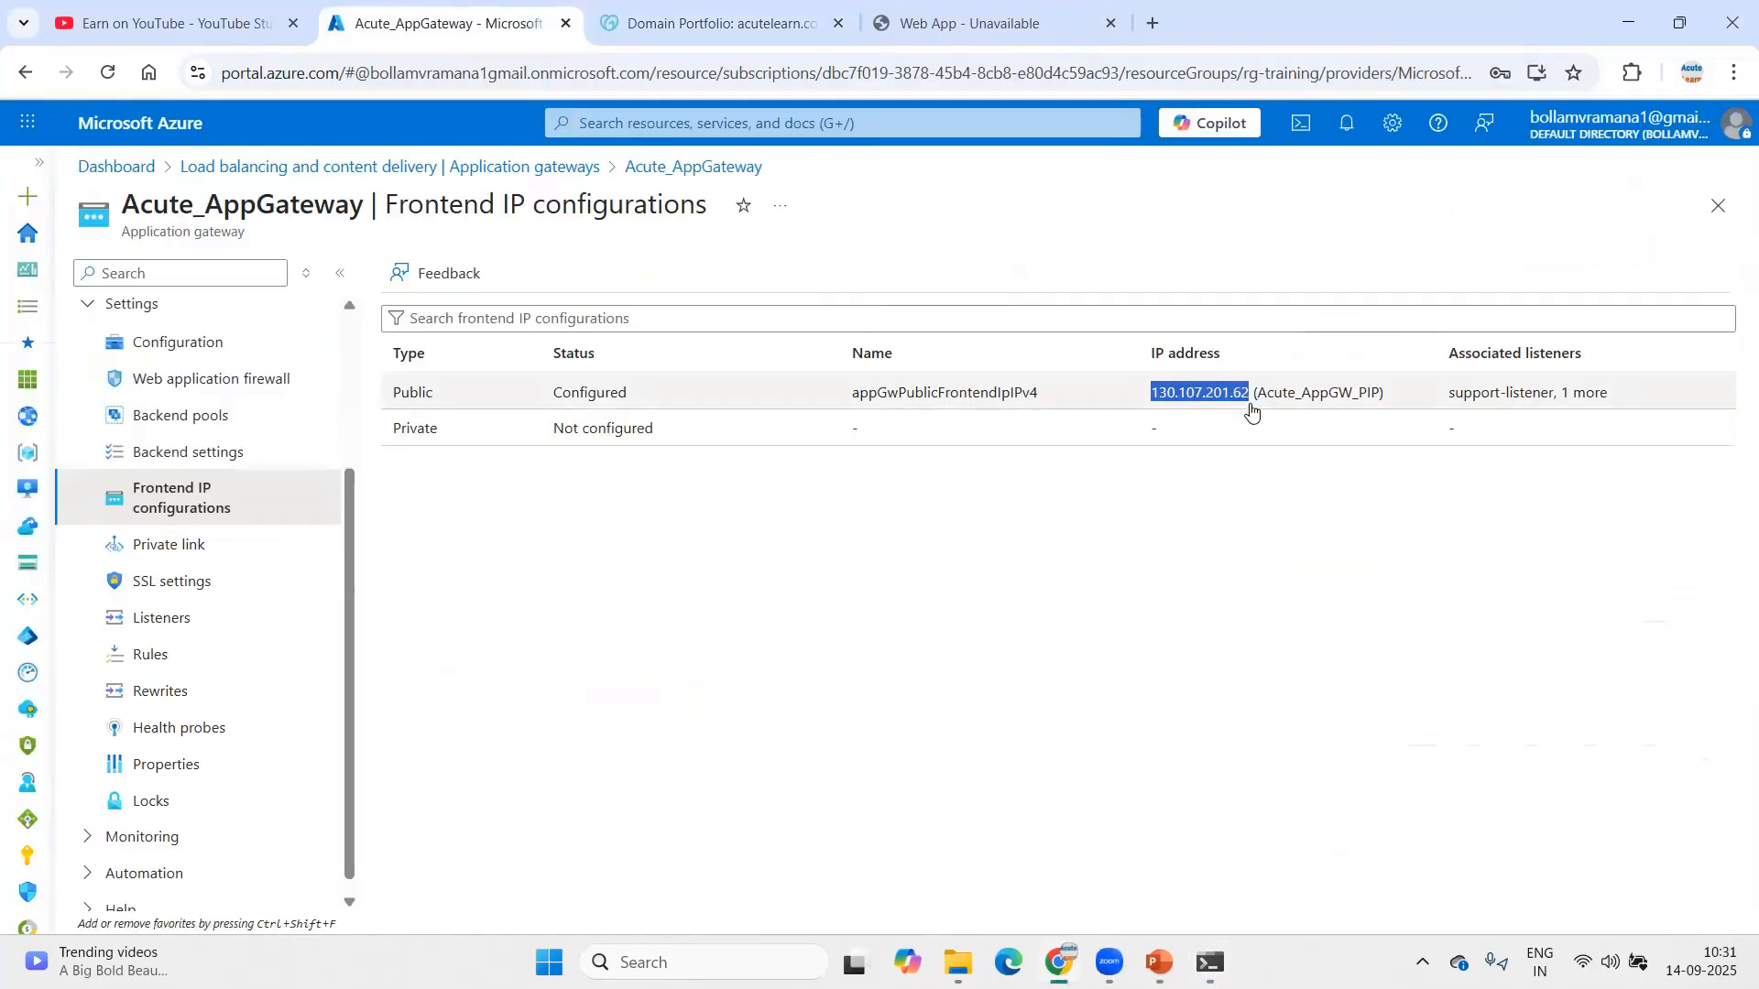
left_click(714, 23)
left_click(961, 23)
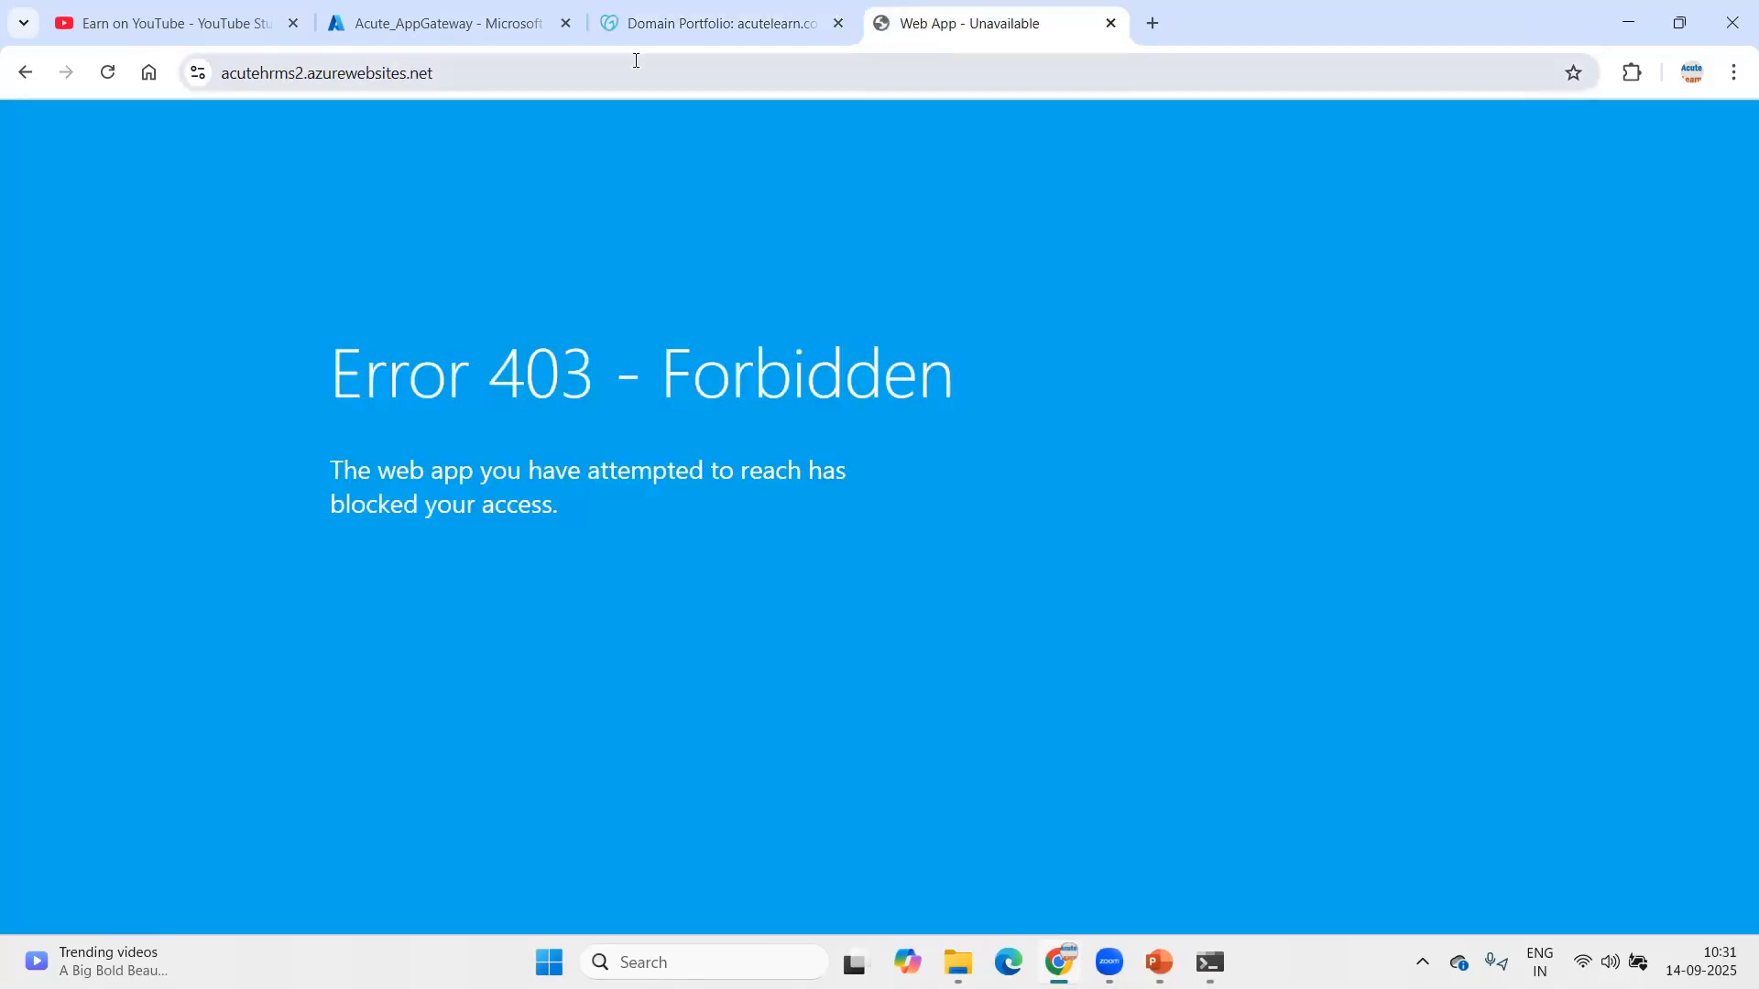
left_click(531, 64)
key("ctrl+a")
type("http")
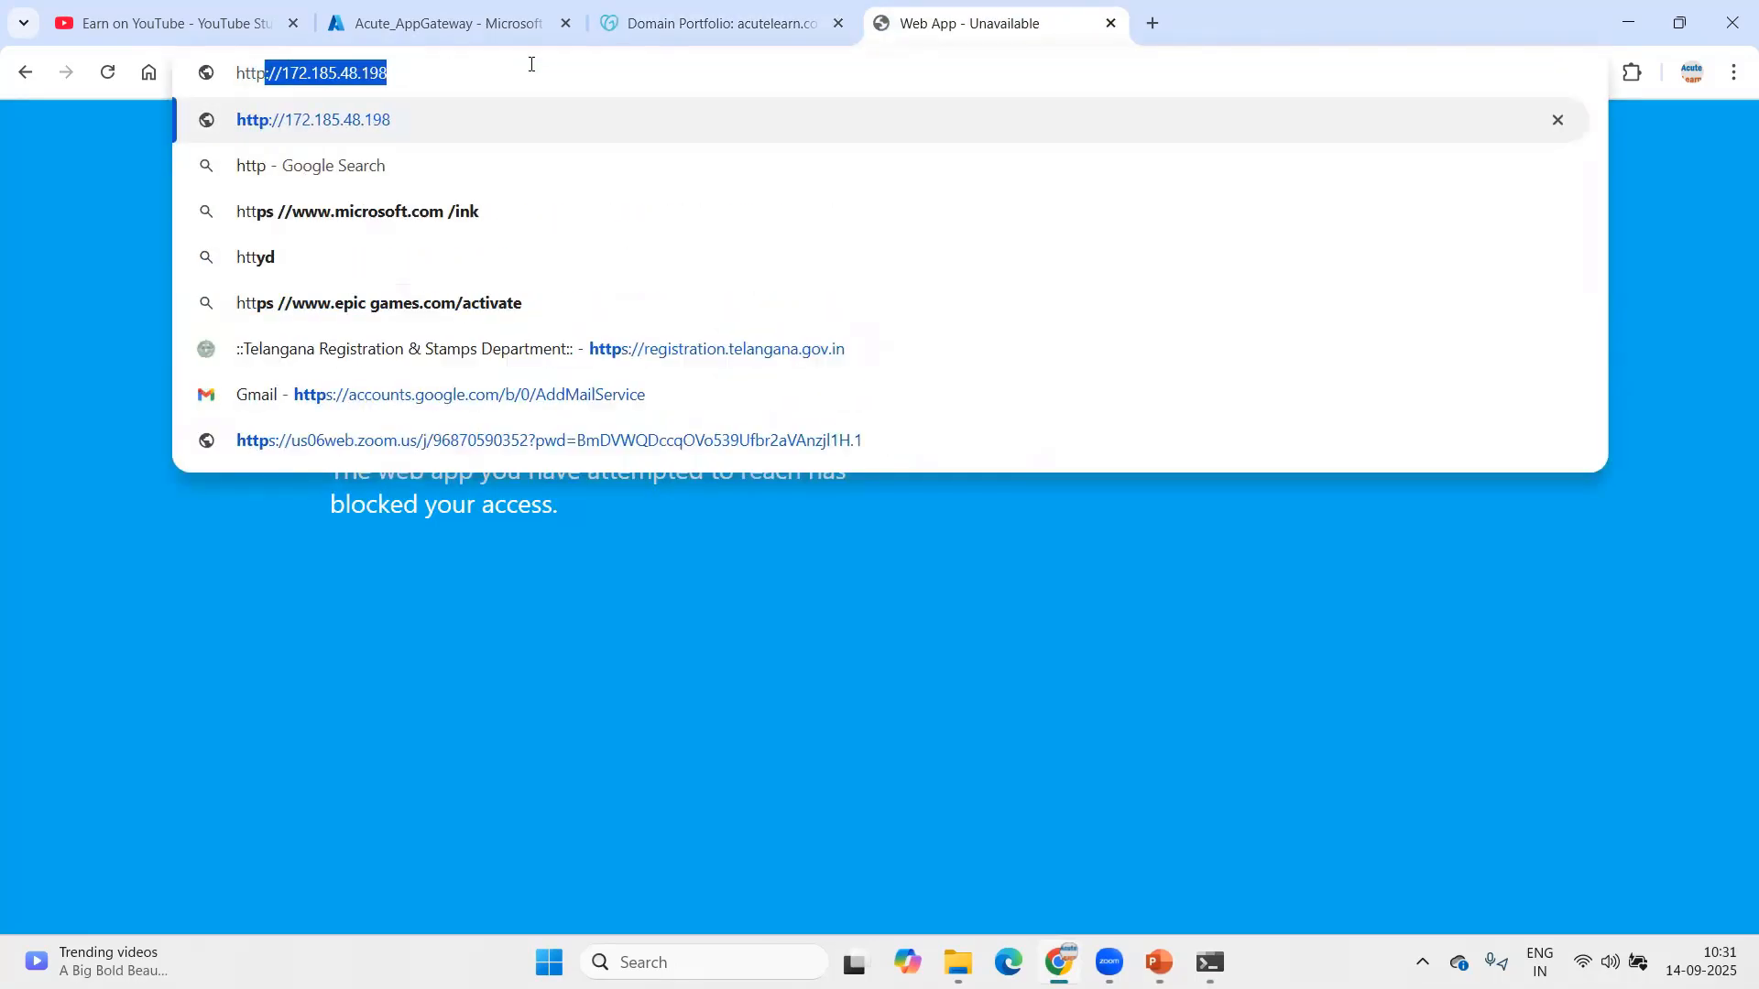
type("s://hr")
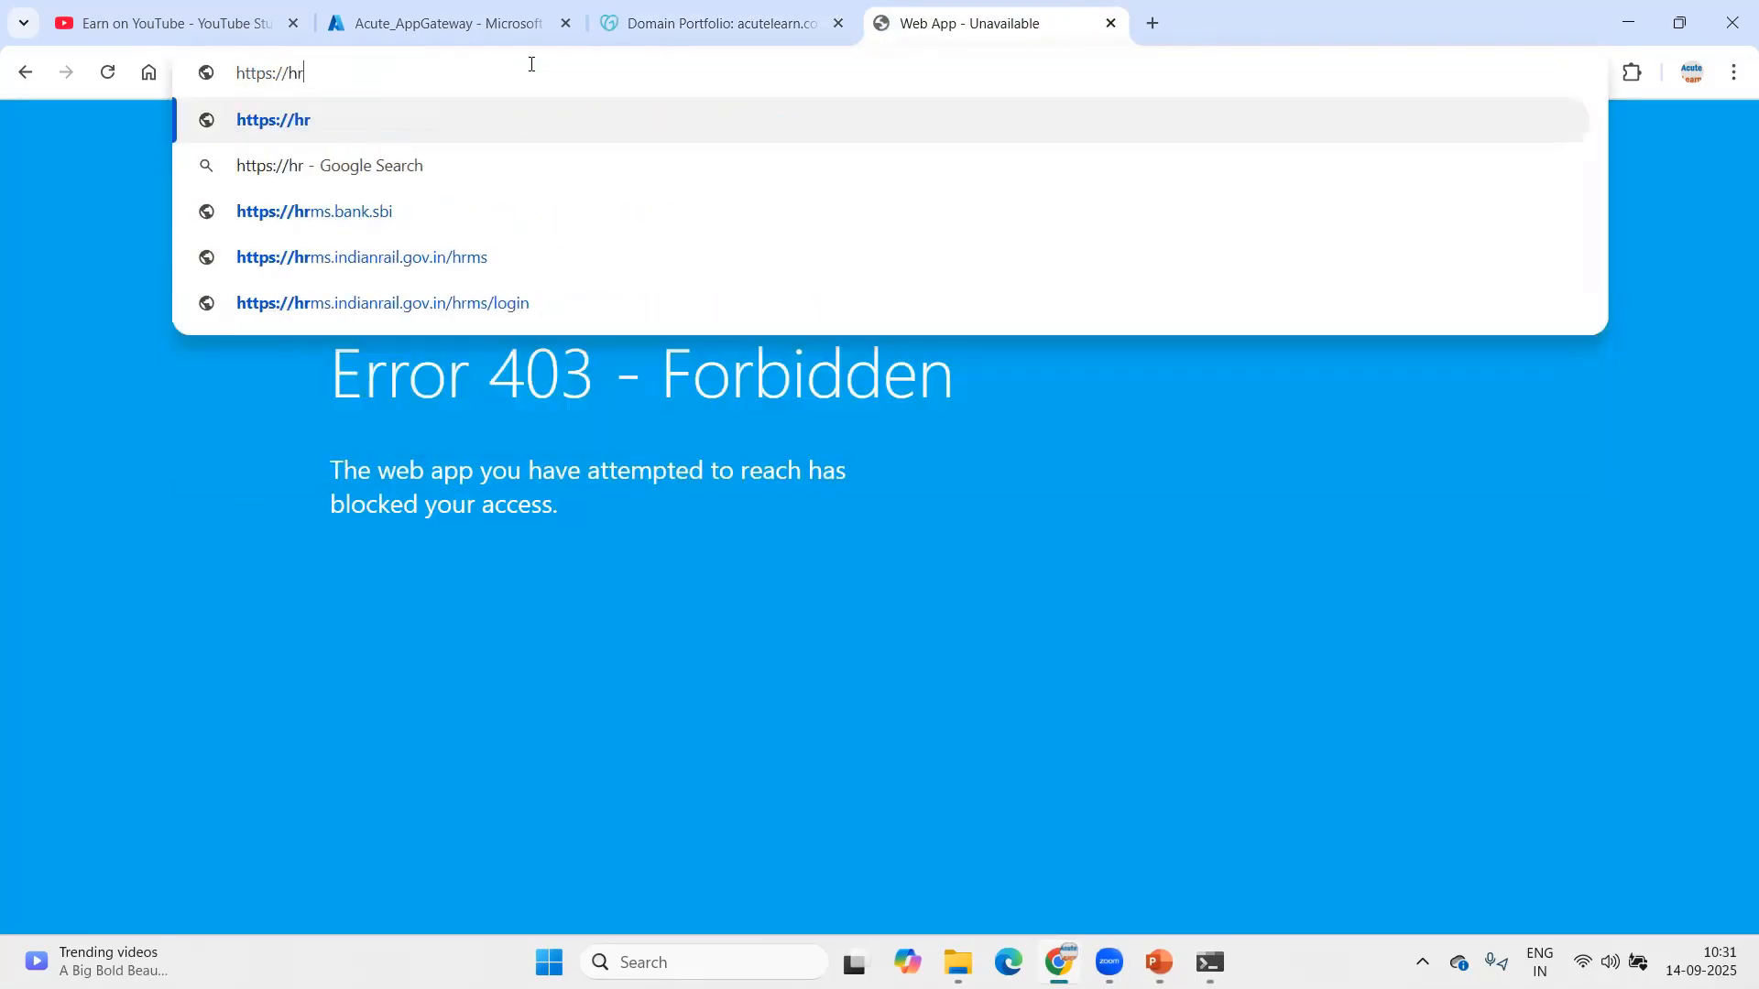
type("ms.acutelearn.com")
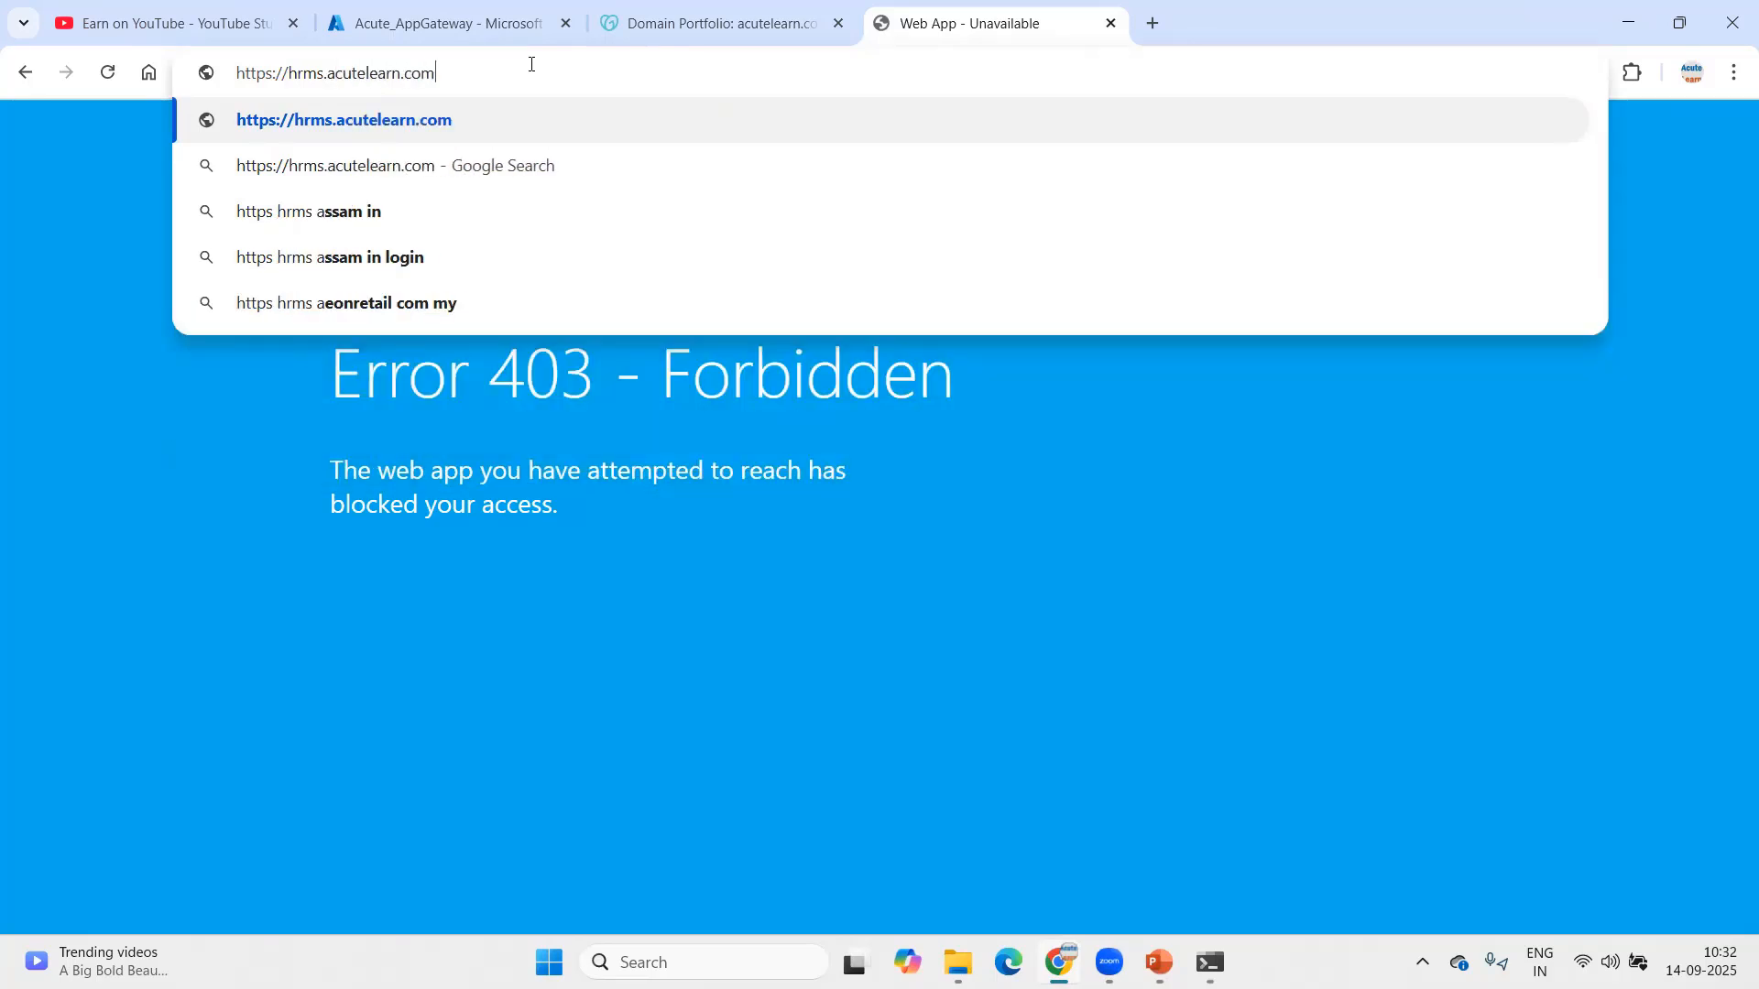
key("Return")
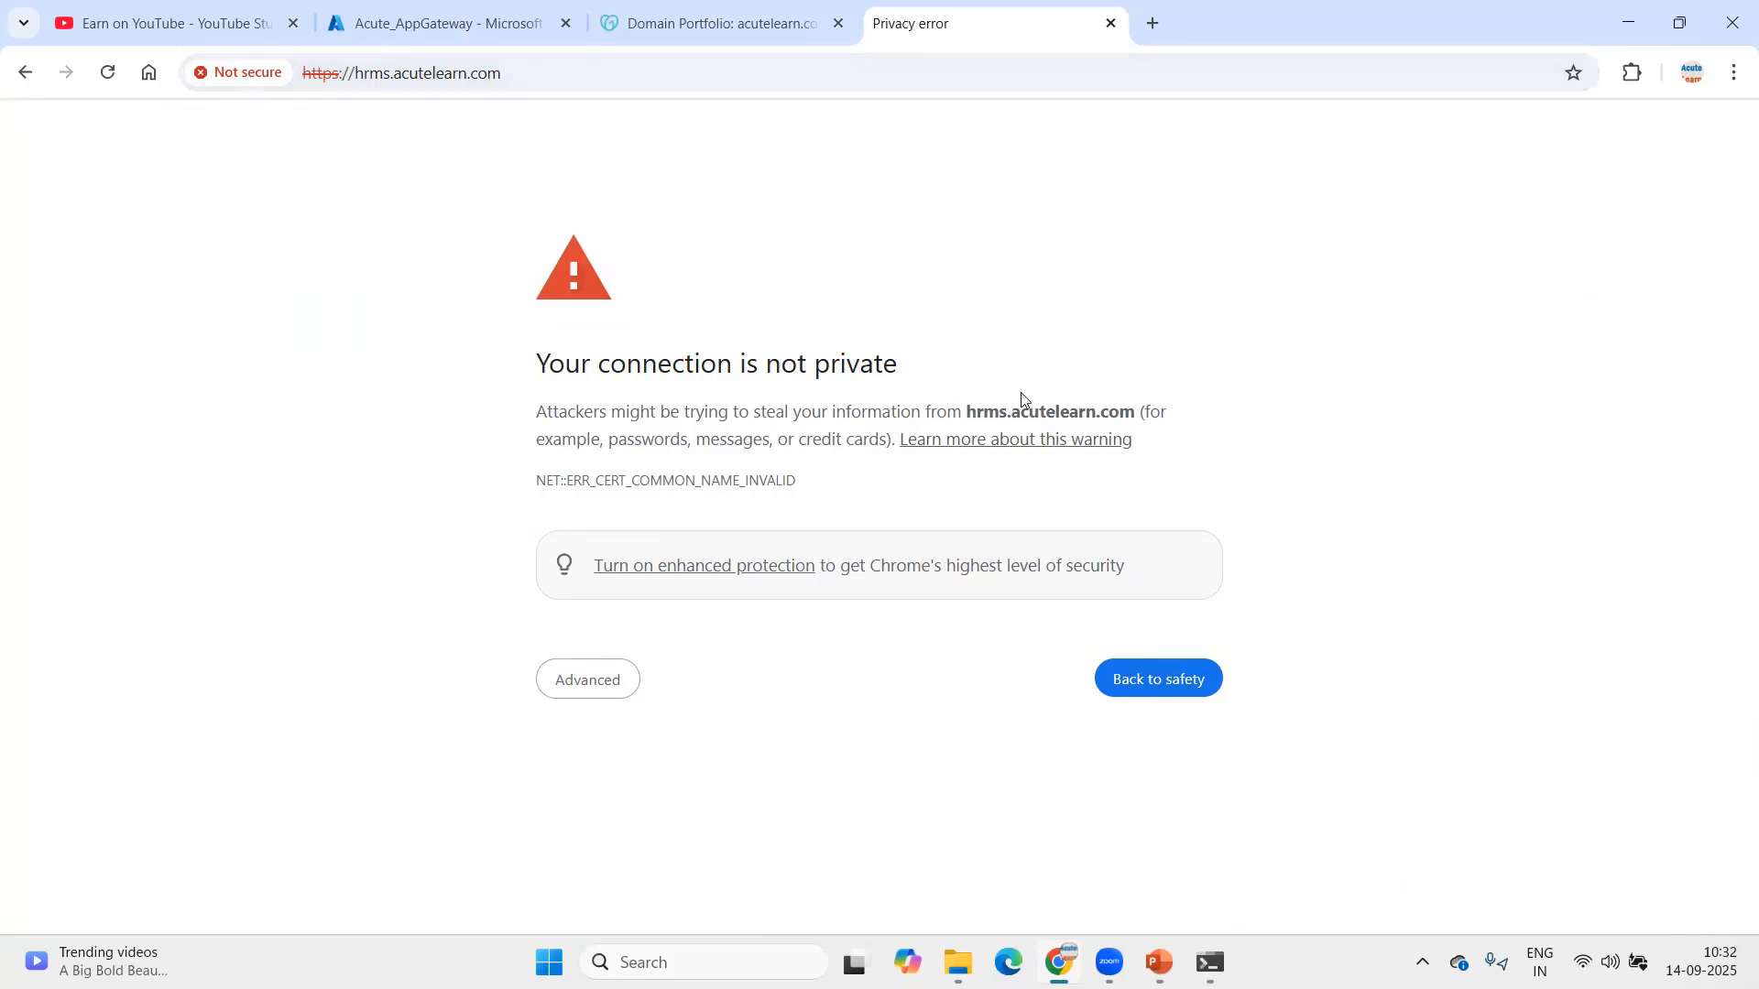
left_click(600, 681)
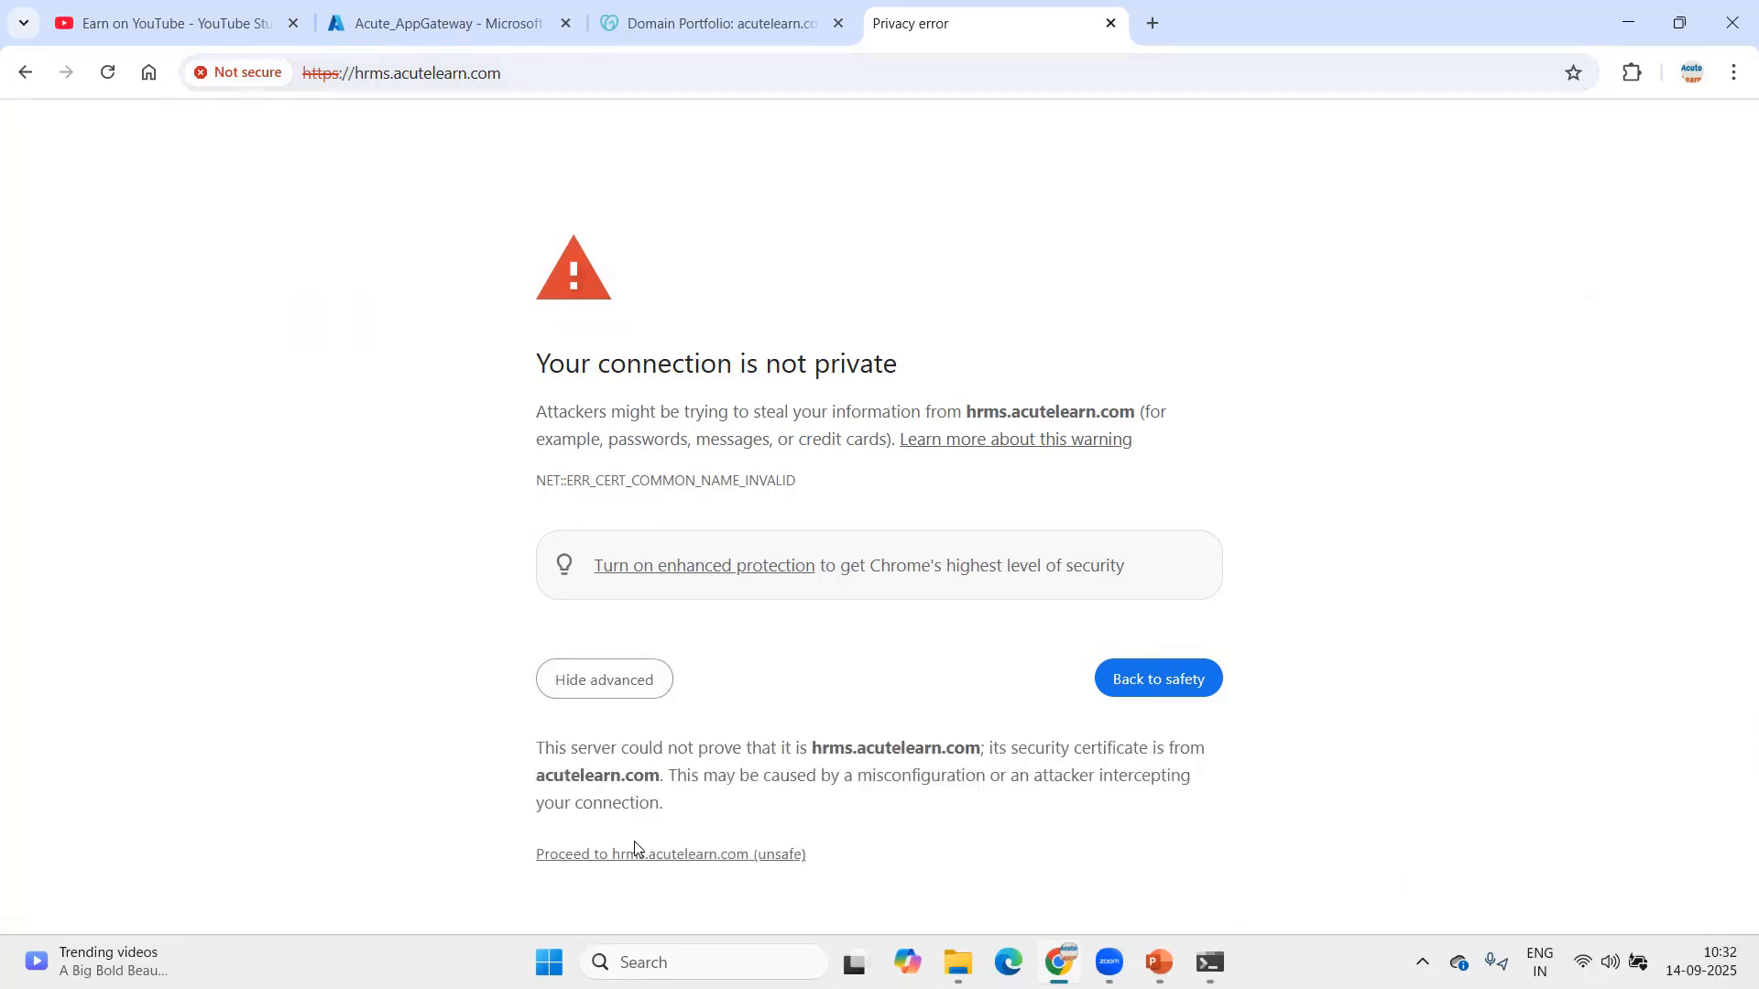
left_click(630, 855)
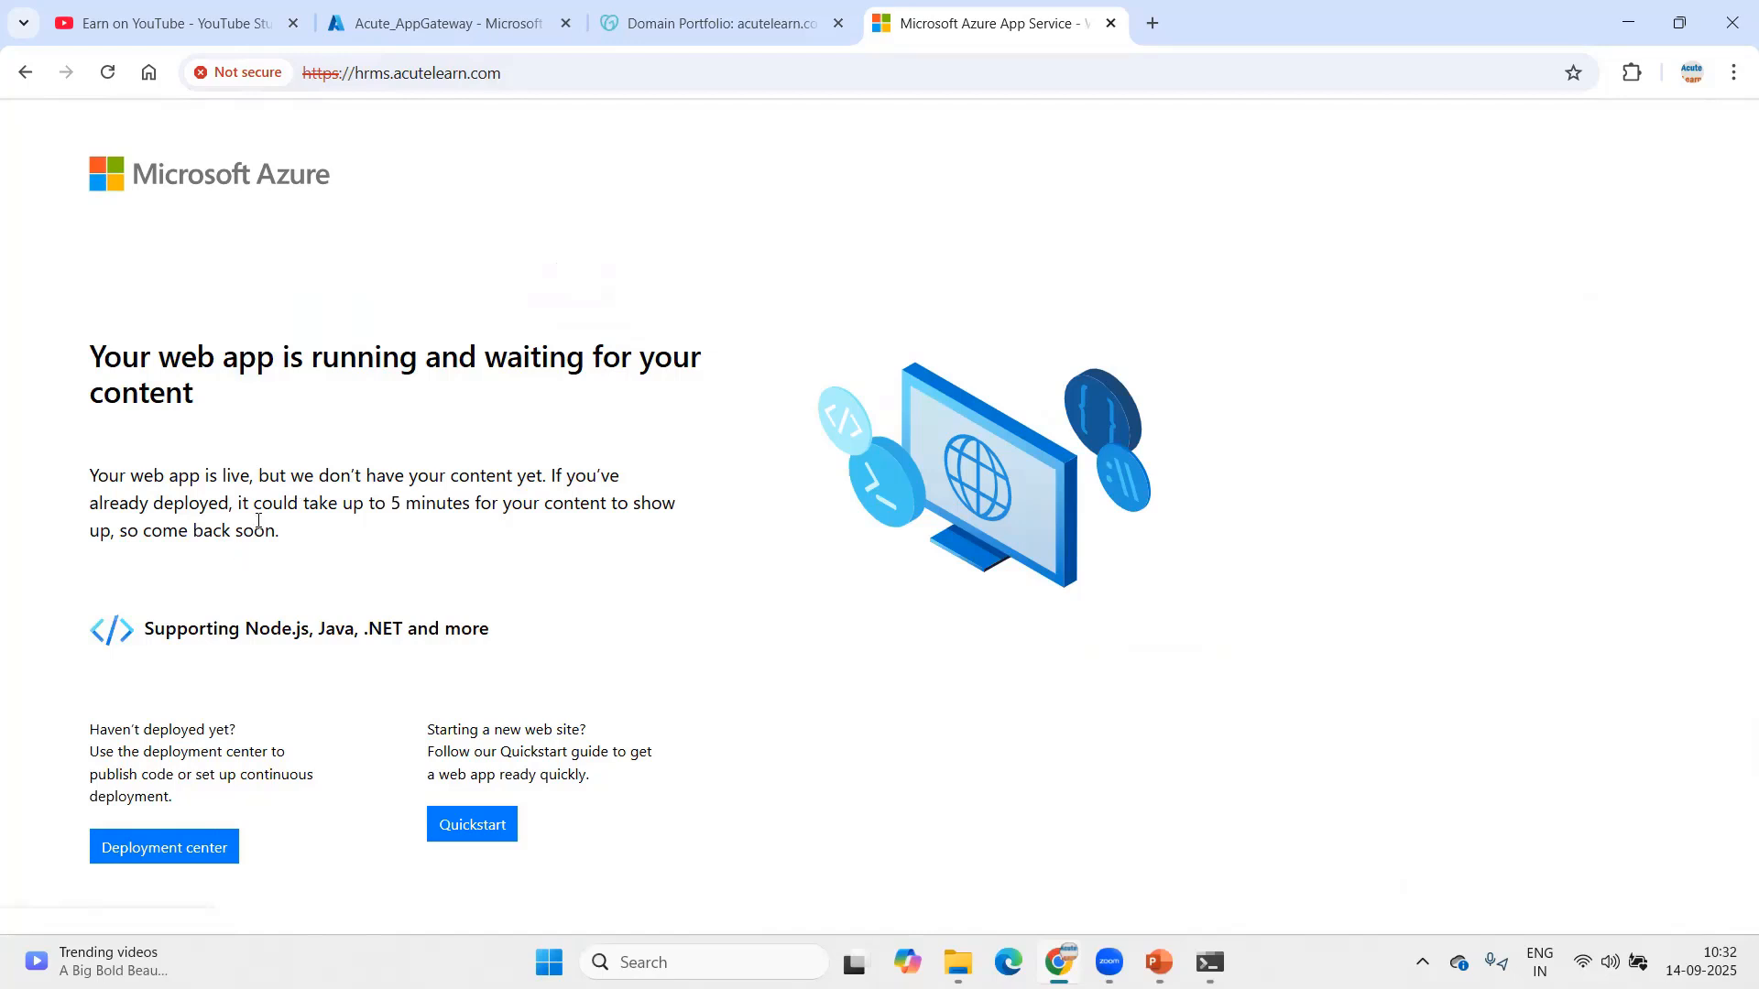
left_click(447, 33)
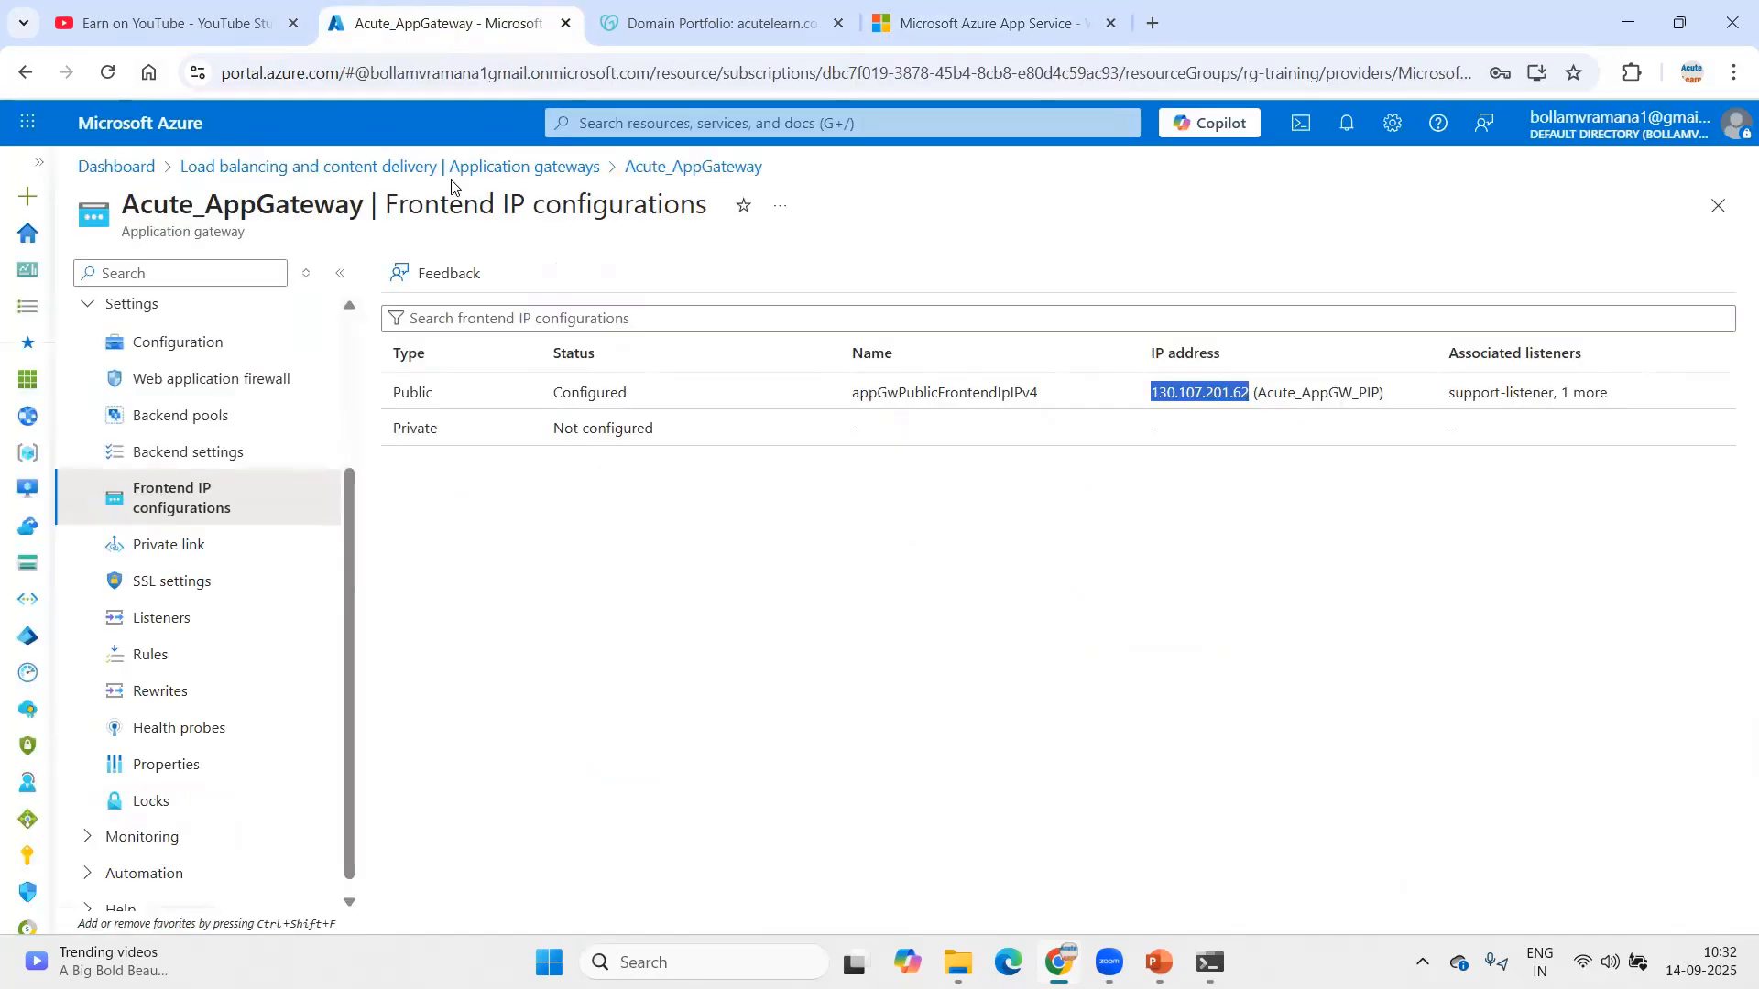